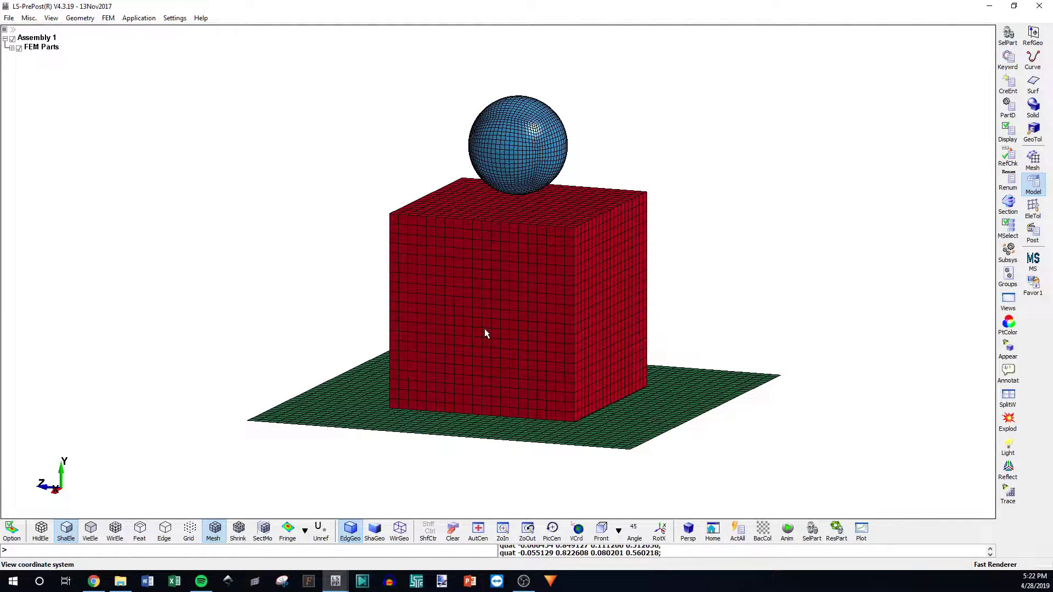
Examine the meshed sphere, block and ground plate of the finished model from several viewing angles
{"action": "left_click_drag", "start_coordinate": [486, 234], "coordinate": [541, 287], "text": "ctrl"}
{"action": "left_click_drag", "start_coordinate": [506, 73], "coordinate": [569, 186], "text": "ctrl"}
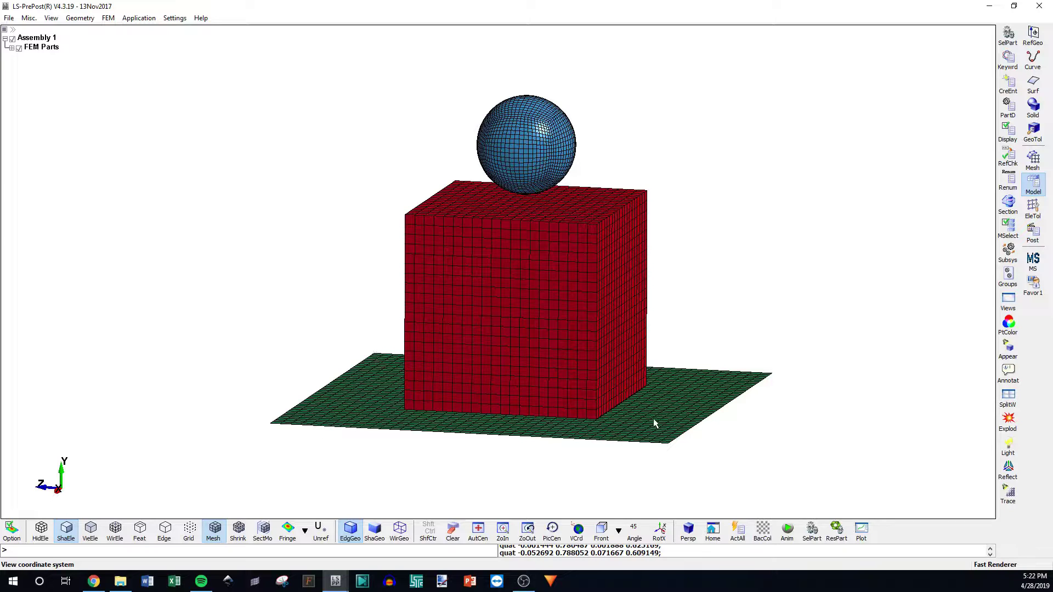
{"action": "left_click_drag", "start_coordinate": [669, 415], "coordinate": [667, 413], "text": "ctrl"}
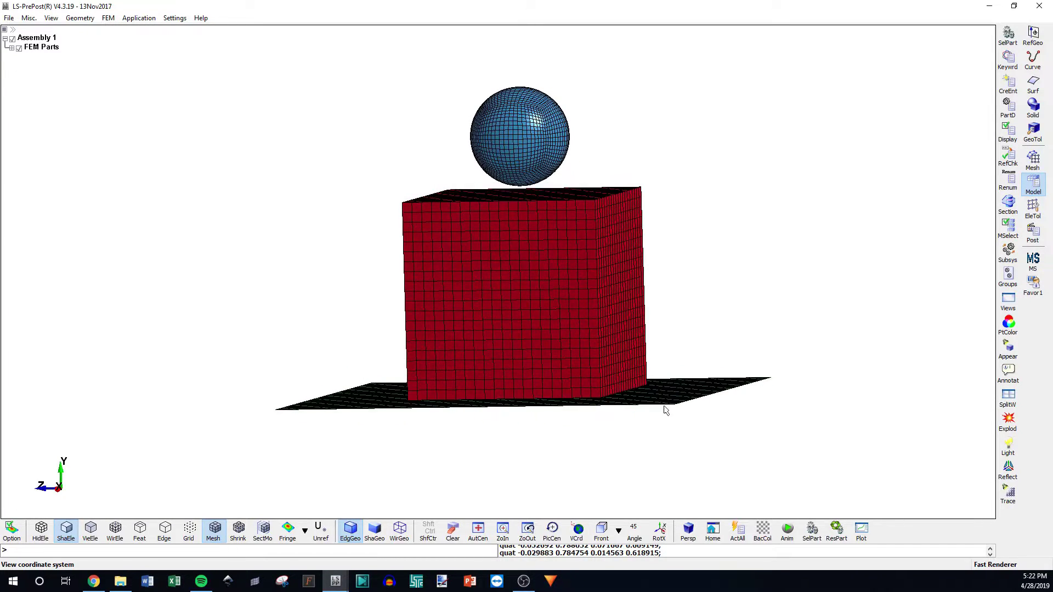
{"action": "left_click_drag", "start_coordinate": [781, 412], "coordinate": [705, 297], "text": "ctrl"}
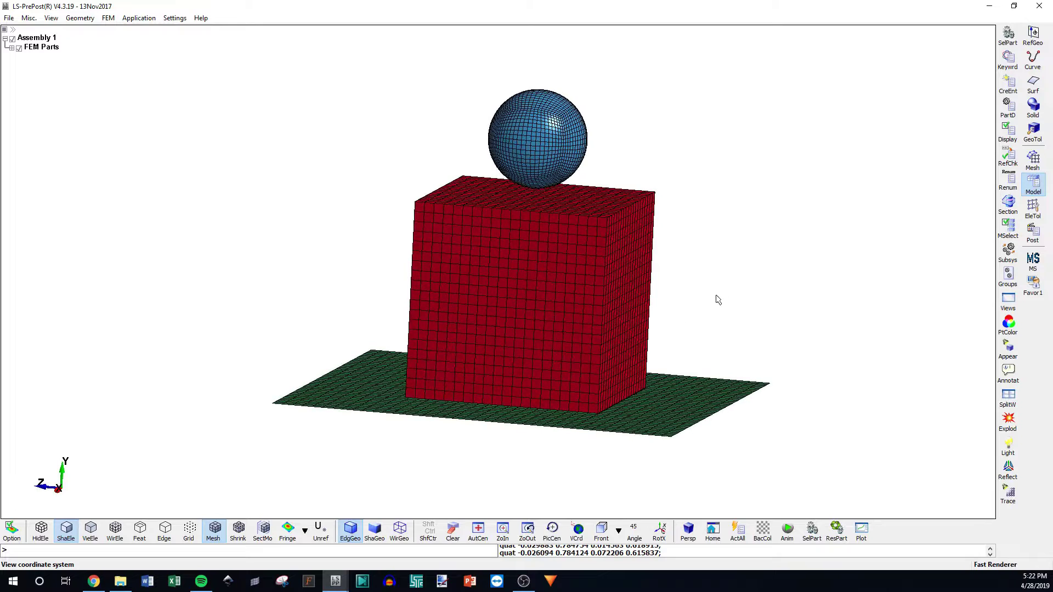
{"action": "left_click_drag", "start_coordinate": [571, 210], "coordinate": [476, 210], "text": "ctrl"}
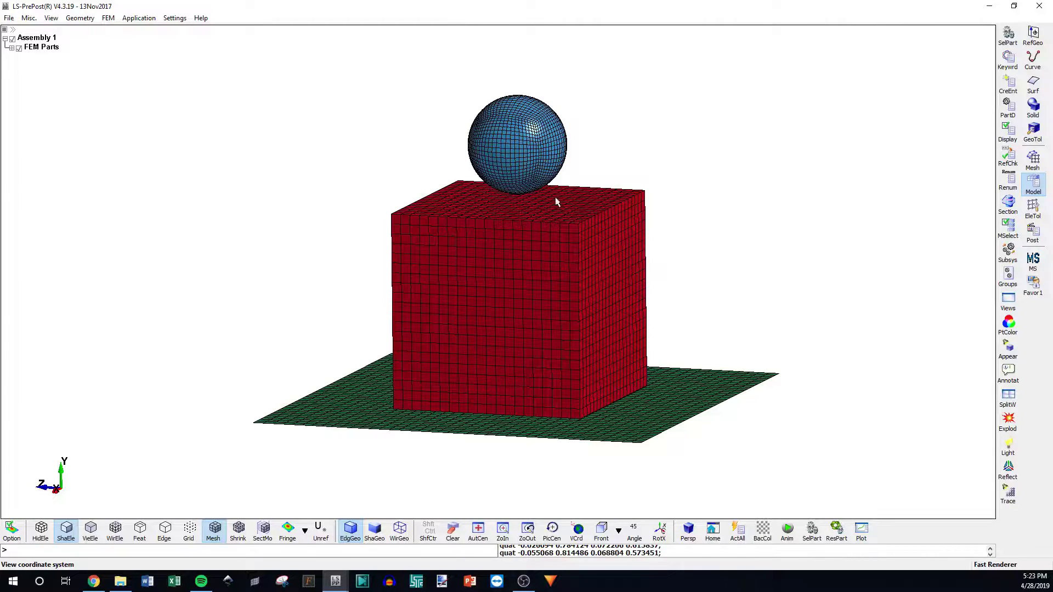
{"action": "left_click", "coordinate": [990, 8]}
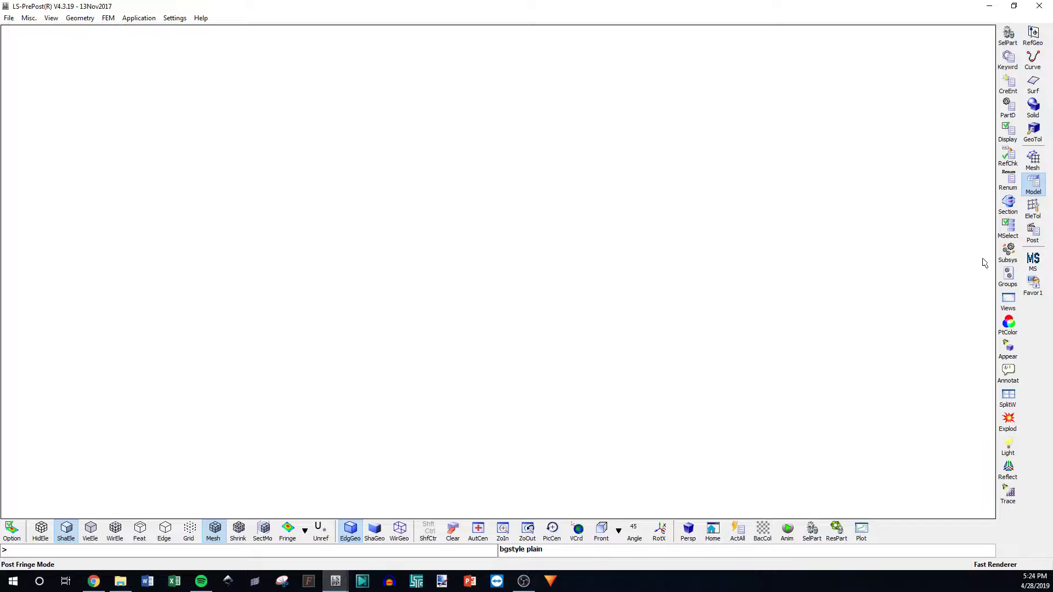
Open the Shape Mesher and choose Box Solid as the entity to mesh
{"action": "left_click", "coordinate": [1033, 207]}
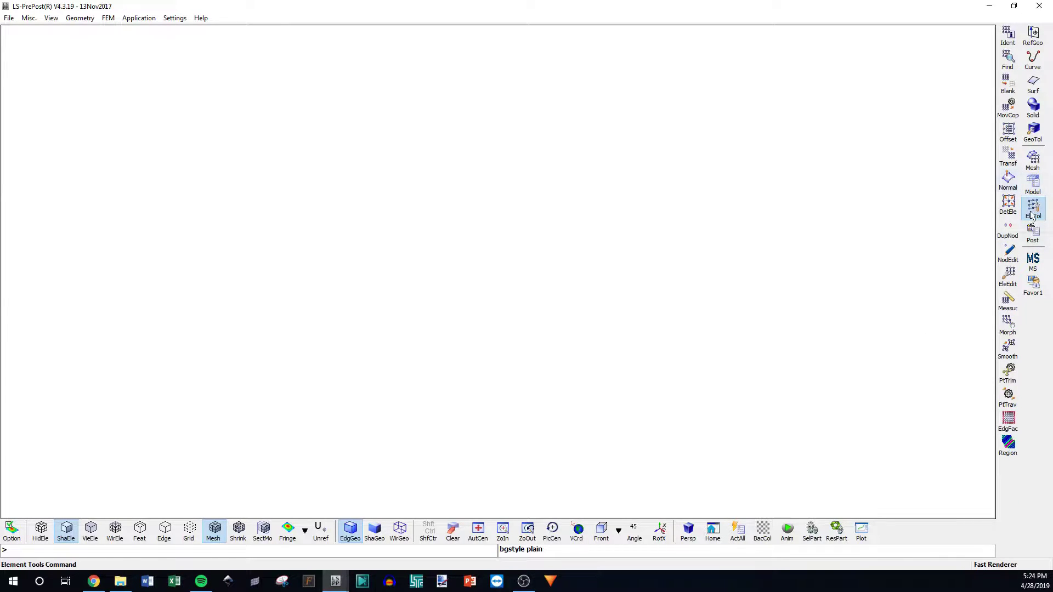
{"action": "left_click", "coordinate": [1033, 160]}
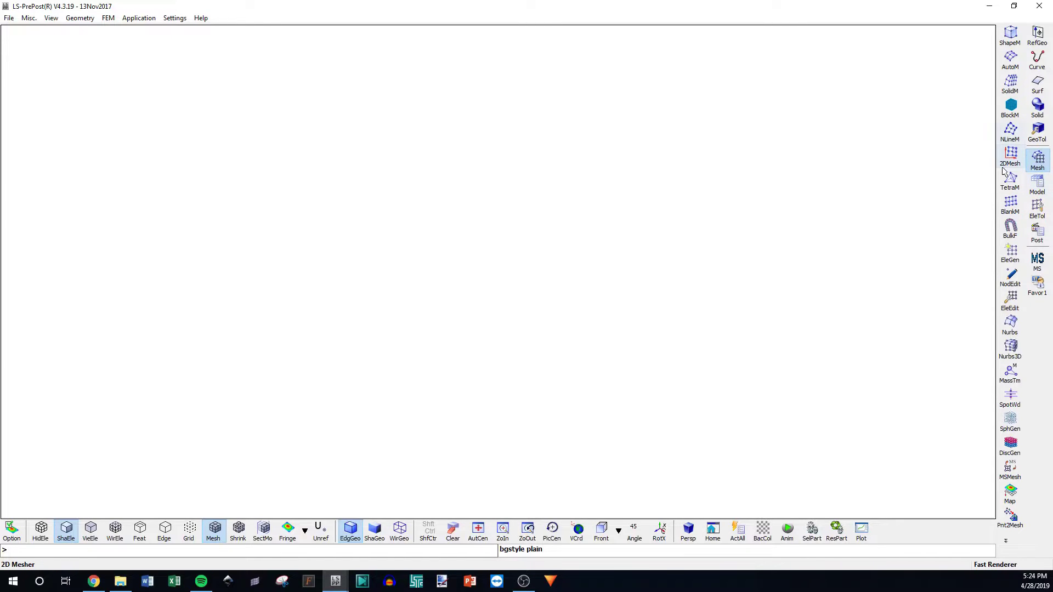
{"action": "left_click", "coordinate": [1005, 39]}
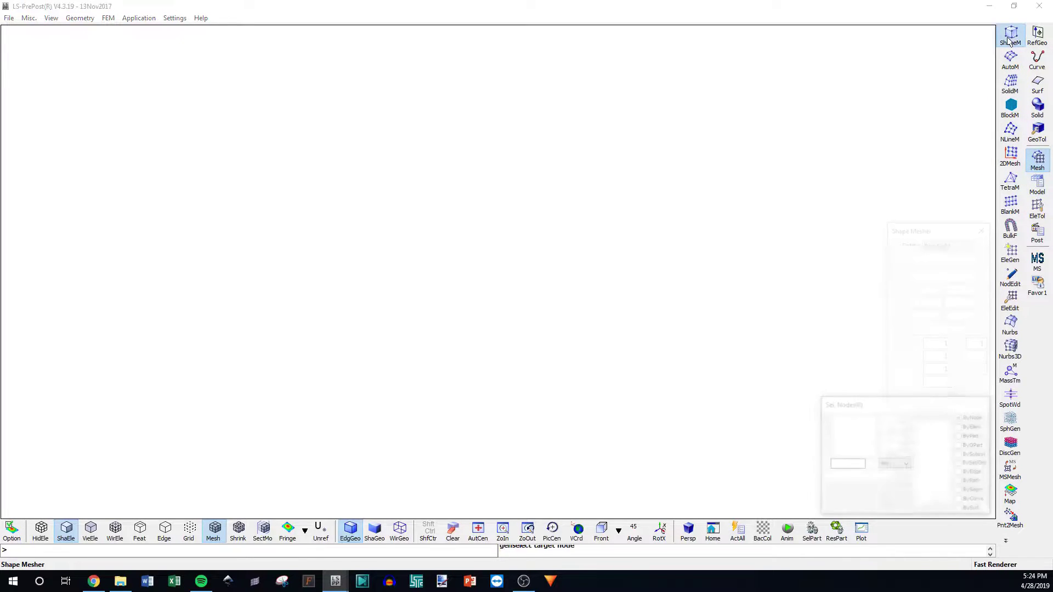
{"action": "left_click_drag", "start_coordinate": [933, 227], "coordinate": [937, 38]}
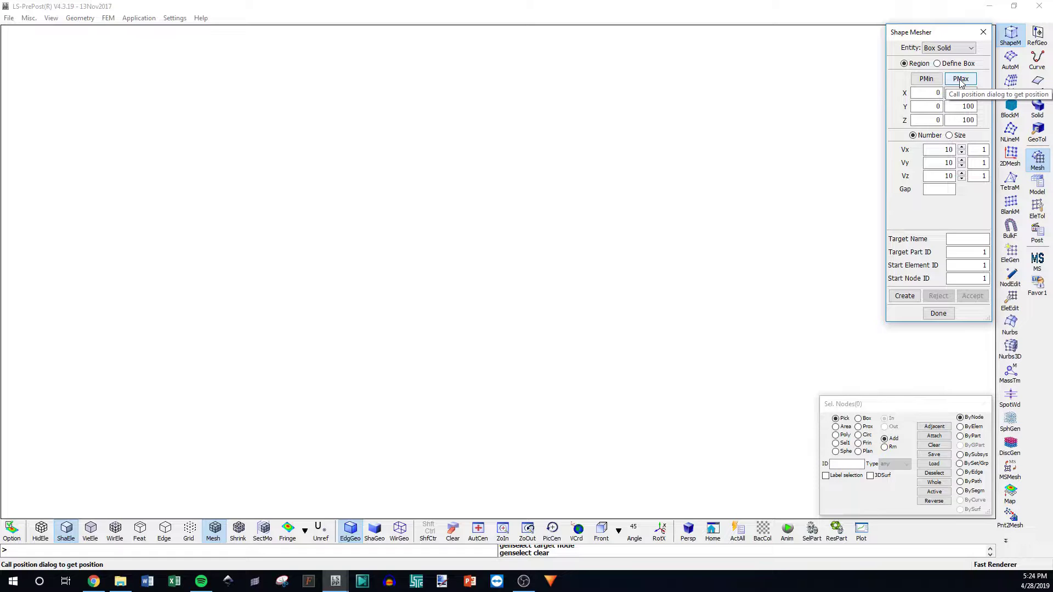
{"action": "left_click", "coordinate": [926, 80]}
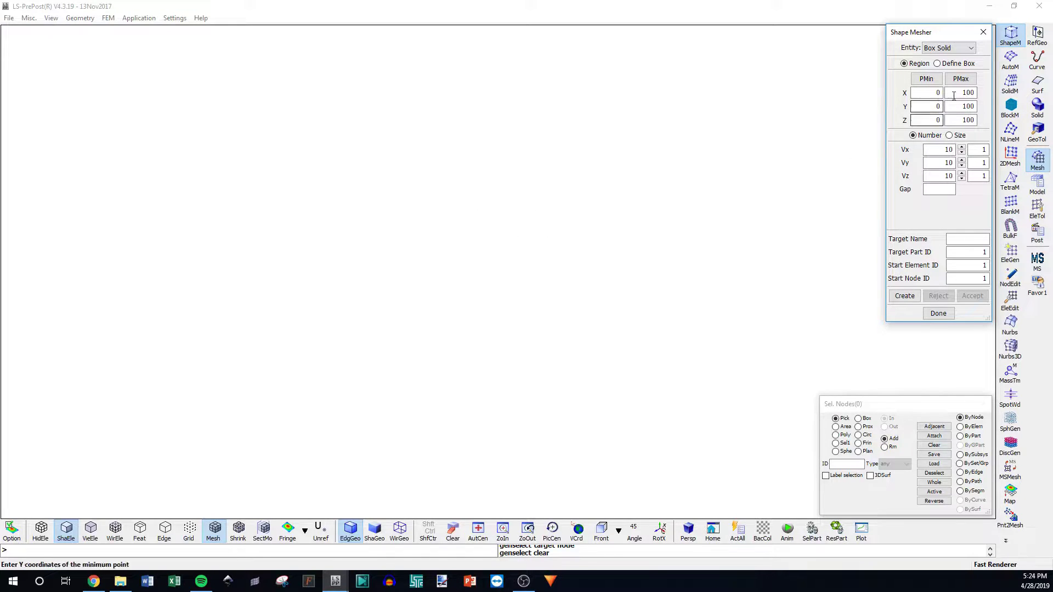
{"action": "left_click", "coordinate": [943, 51]}
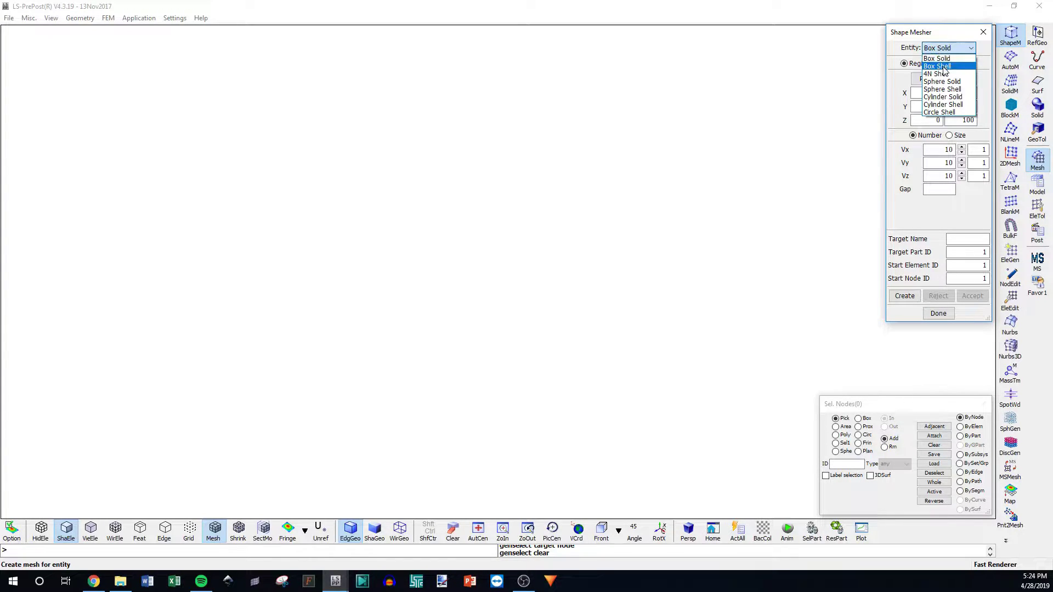
{"action": "left_click", "coordinate": [947, 58]}
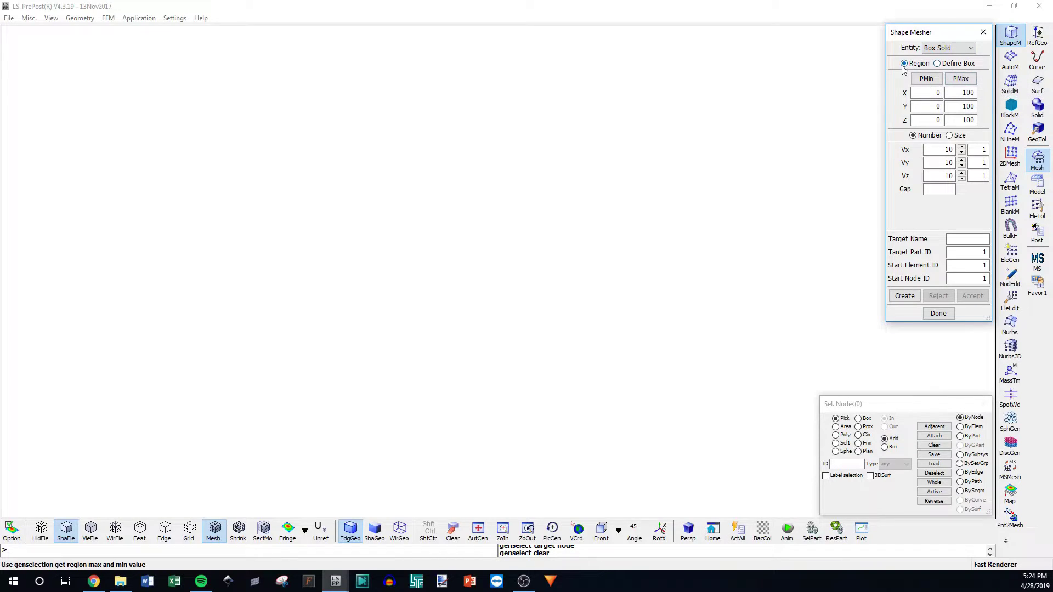
Define the box region with minimum point 0, 0, 0 and maximum point 100, 100, 100
{"action": "left_click", "coordinate": [922, 93]}
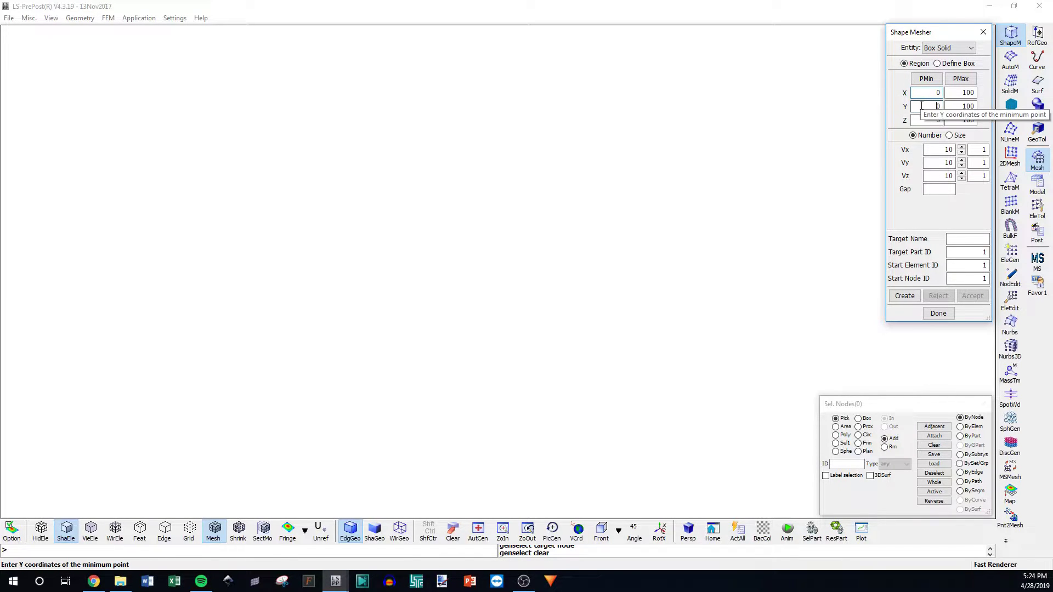
{"action": "left_click", "coordinate": [921, 119]}
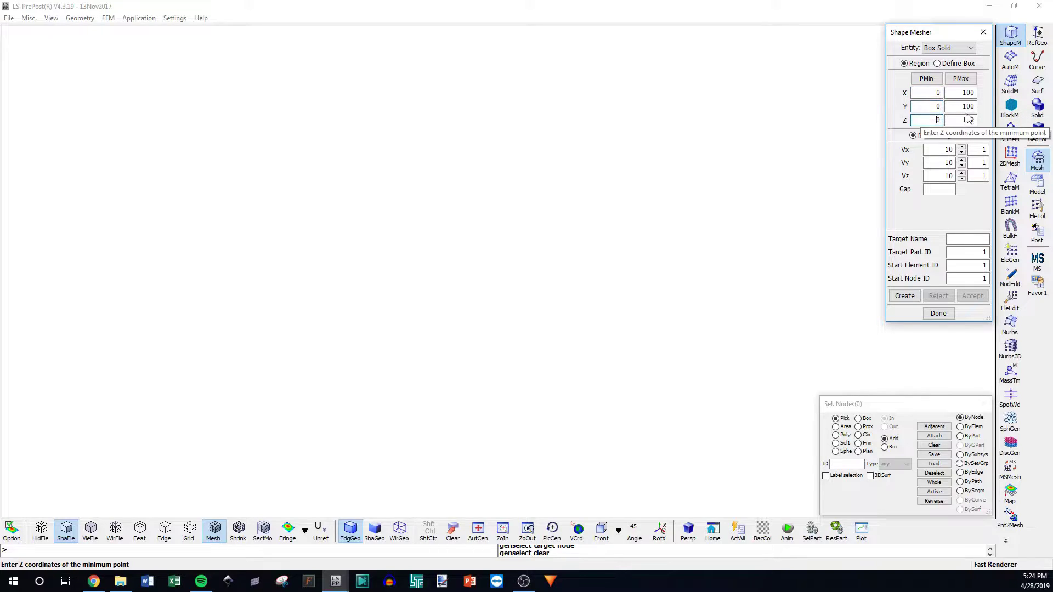
{"action": "left_click", "coordinate": [922, 93]}
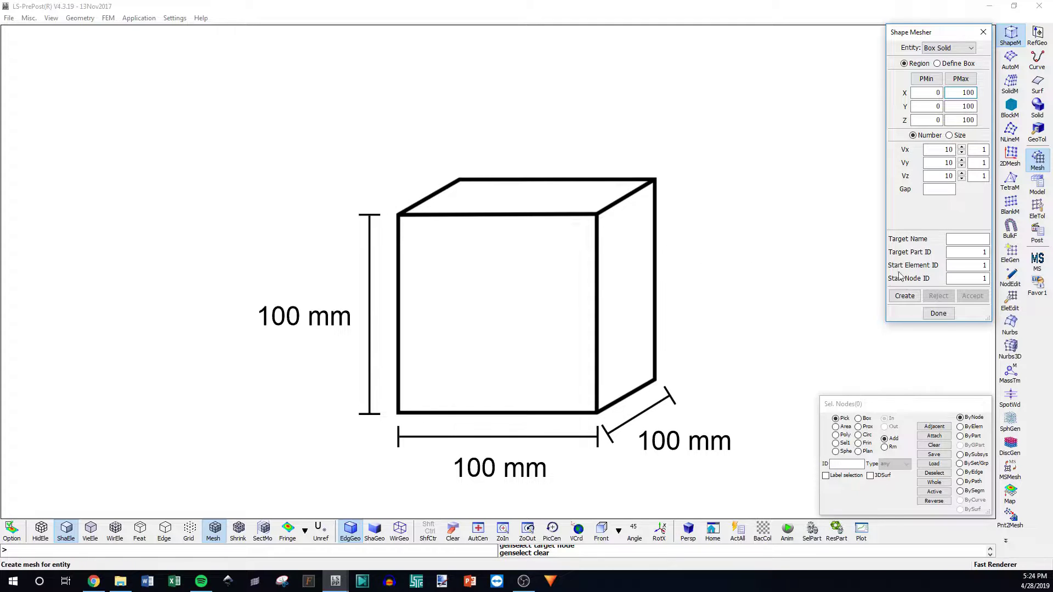
{"action": "double_click", "coordinate": [966, 119]}
{"action": "key", "text": "Home"}
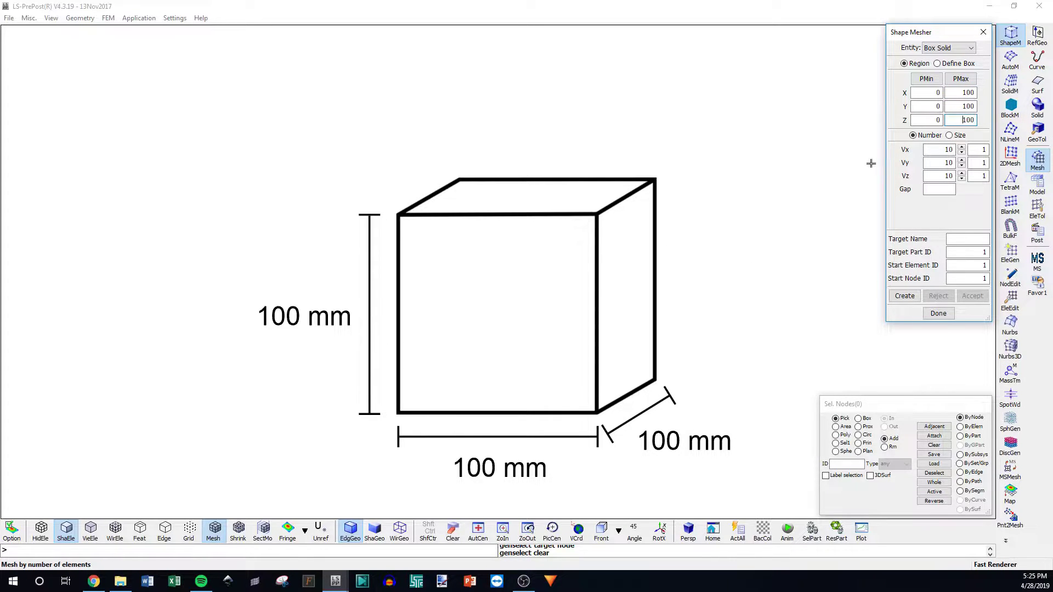
{"action": "double_click", "coordinate": [976, 93]}
{"action": "left_click", "coordinate": [936, 107]}
{"action": "left_click", "coordinate": [933, 92]}
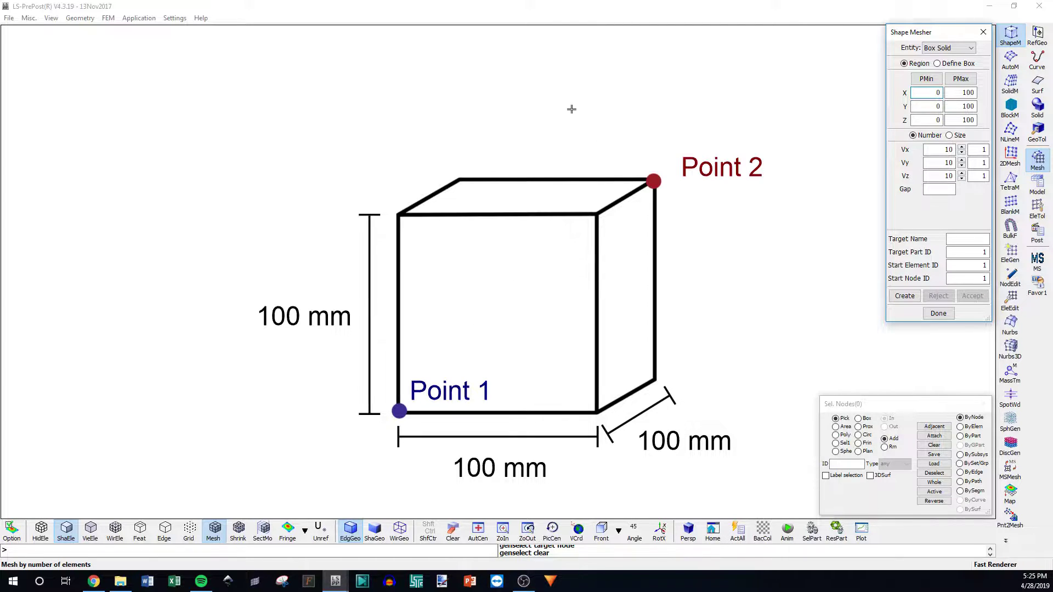
{"action": "left_click", "coordinate": [962, 93]}
Mesh the box by number of elements, with 10 elements along each of X, Y and Z
{"action": "left_click", "coordinate": [936, 150]}
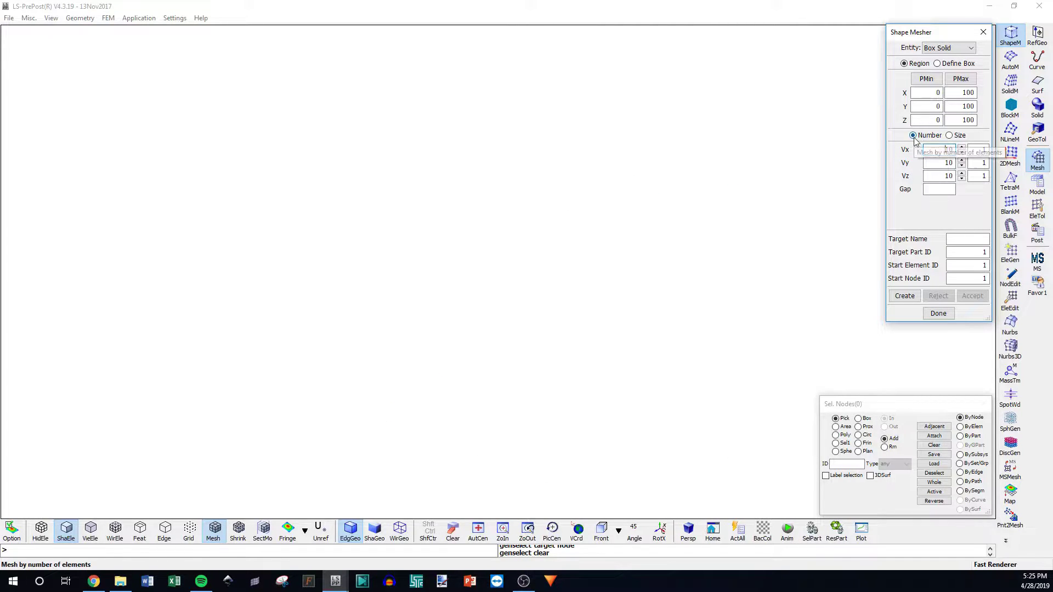
{"action": "left_click", "coordinate": [949, 136]}
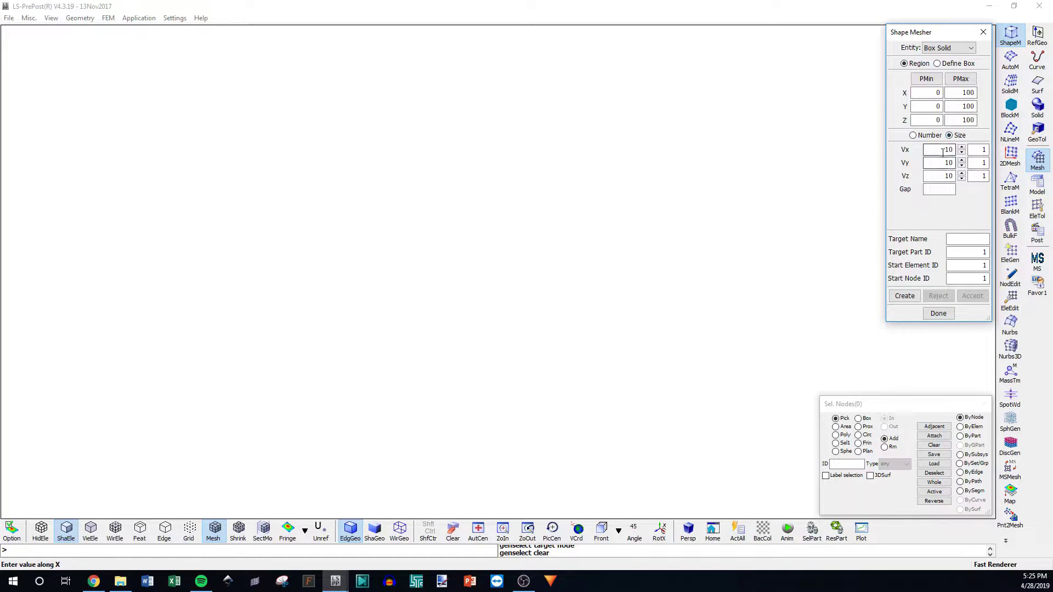
{"action": "left_click", "coordinate": [919, 138]}
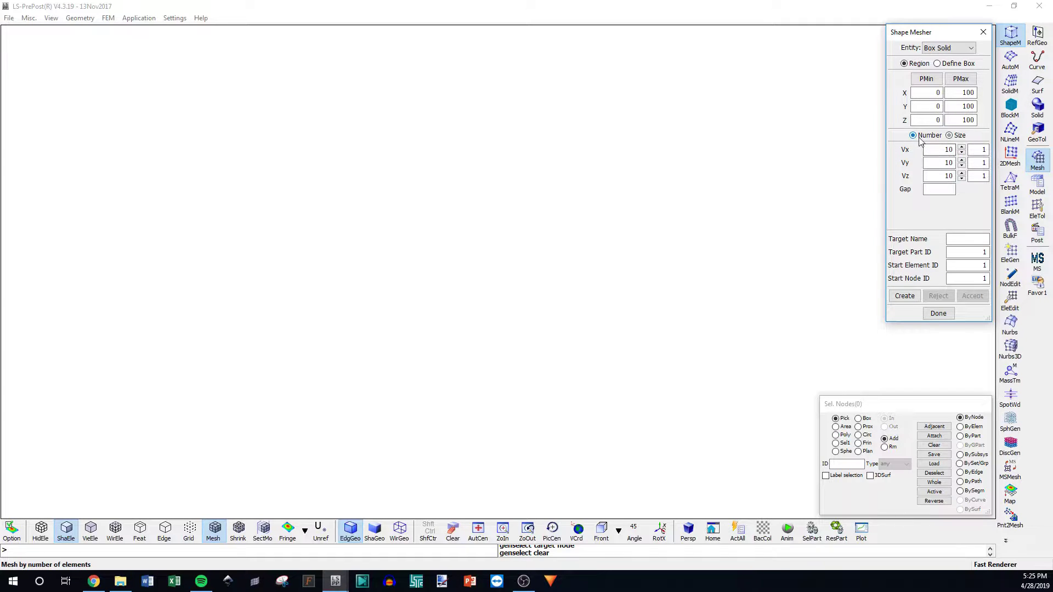
{"action": "double_click", "coordinate": [947, 152]}
{"action": "left_click", "coordinate": [946, 147]}
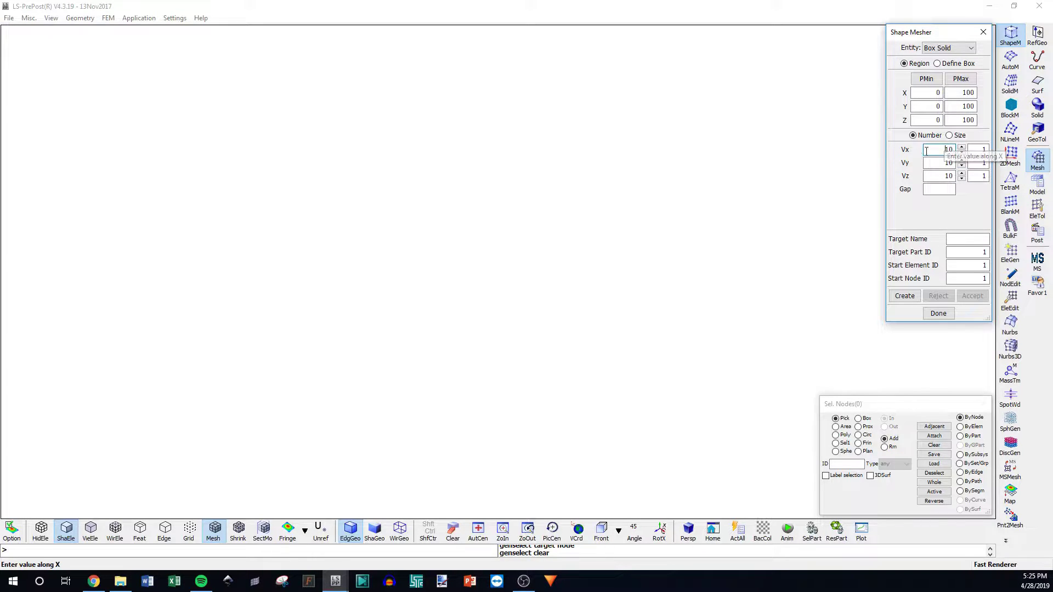
{"action": "left_click", "coordinate": [949, 135]}
{"action": "double_click", "coordinate": [950, 149]}
{"action": "left_click", "coordinate": [945, 150]}
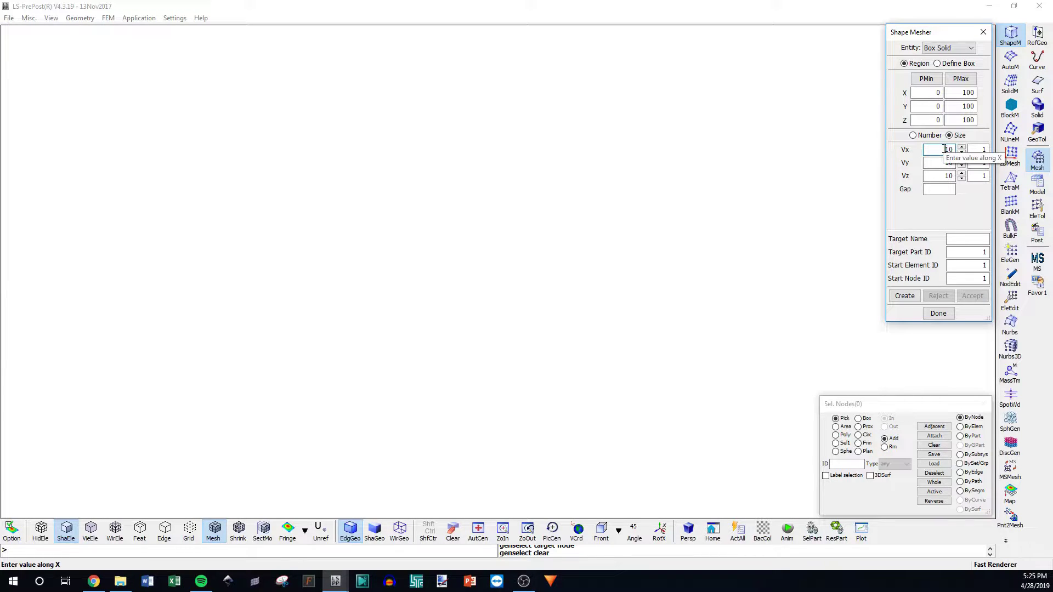
{"action": "left_click", "coordinate": [912, 135]}
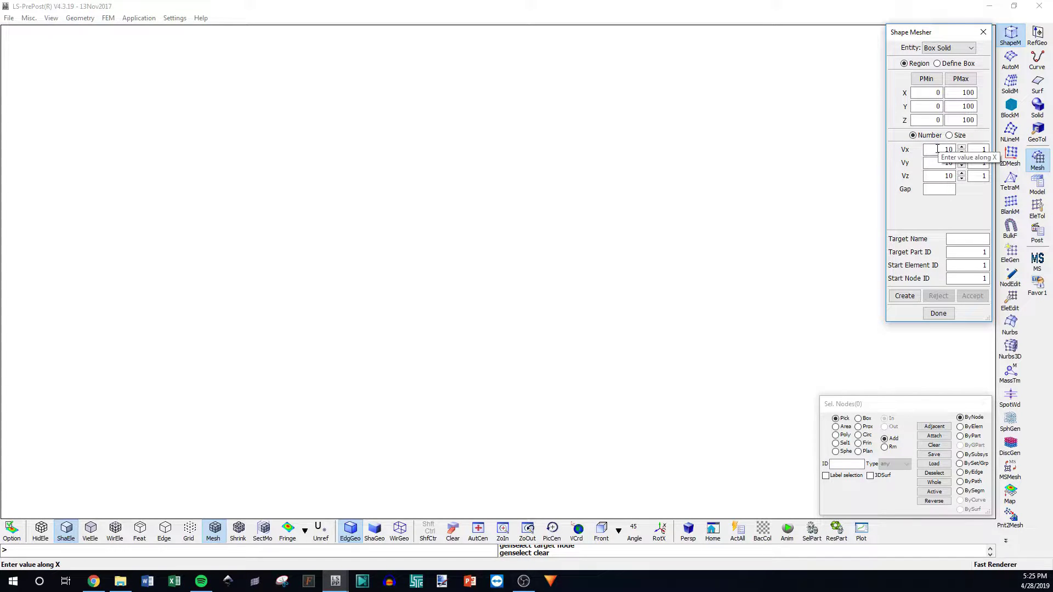
{"action": "left_click", "coordinate": [945, 154]}
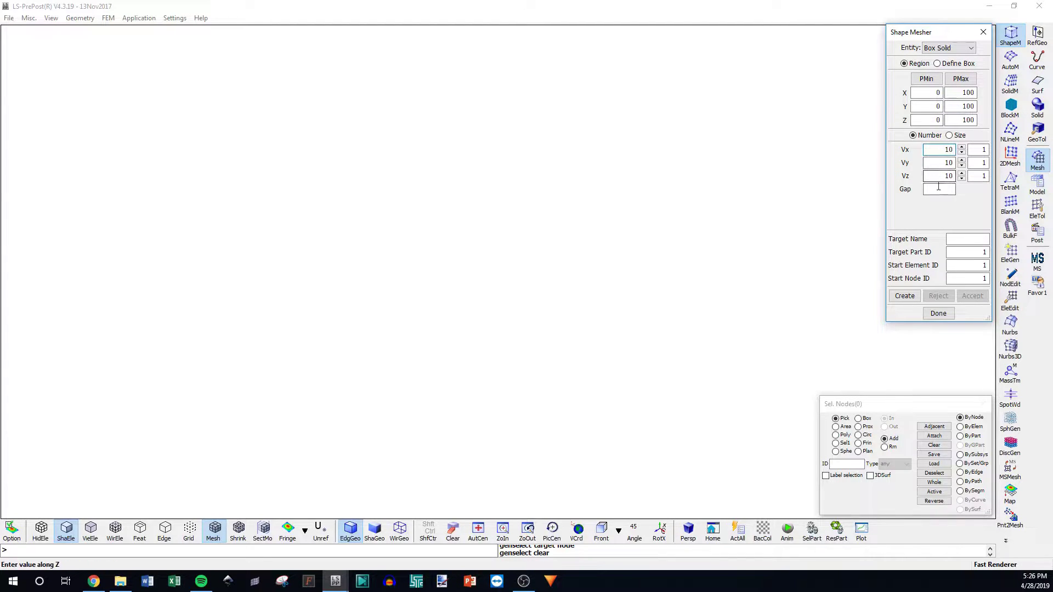
Name the target part Block, create the solid box mesh with part ID 1, and accept it
{"action": "left_click", "coordinate": [956, 236]}
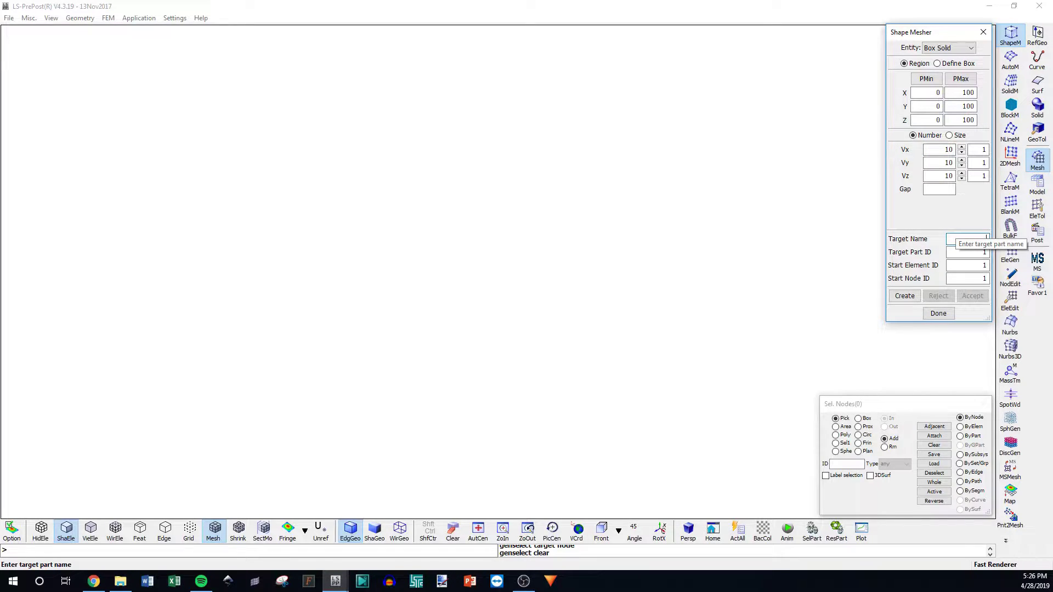
{"action": "type", "text": "Ela"}
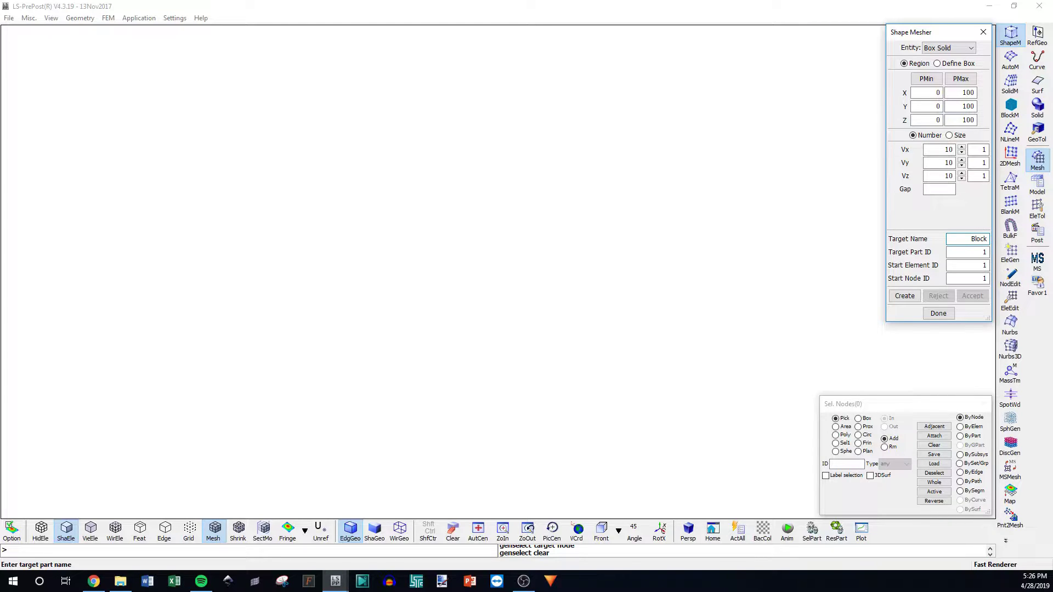
{"action": "left_click", "coordinate": [957, 252]}
{"action": "left_click", "coordinate": [900, 297]}
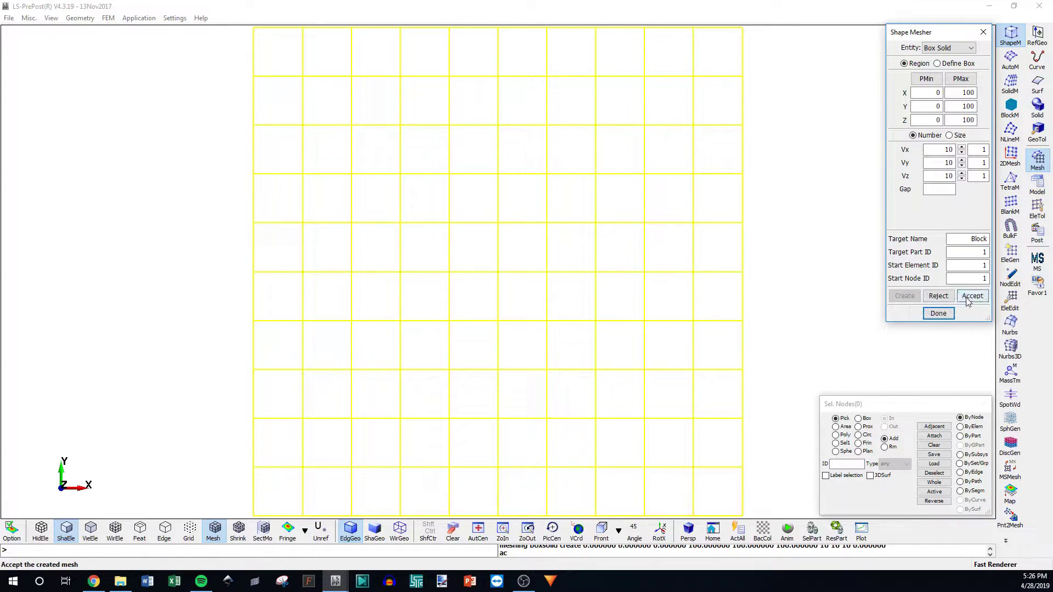
{"action": "left_click", "coordinate": [968, 299]}
{"action": "left_click_drag", "start_coordinate": [675, 272], "coordinate": [602, 285], "text": "shift"}
{"action": "scroll", "coordinate": [583, 296], "scroll_direction": "down", "scroll_amount": 2}
{"action": "scroll", "coordinate": [618, 312], "scroll_direction": "up", "scroll_amount": 2}
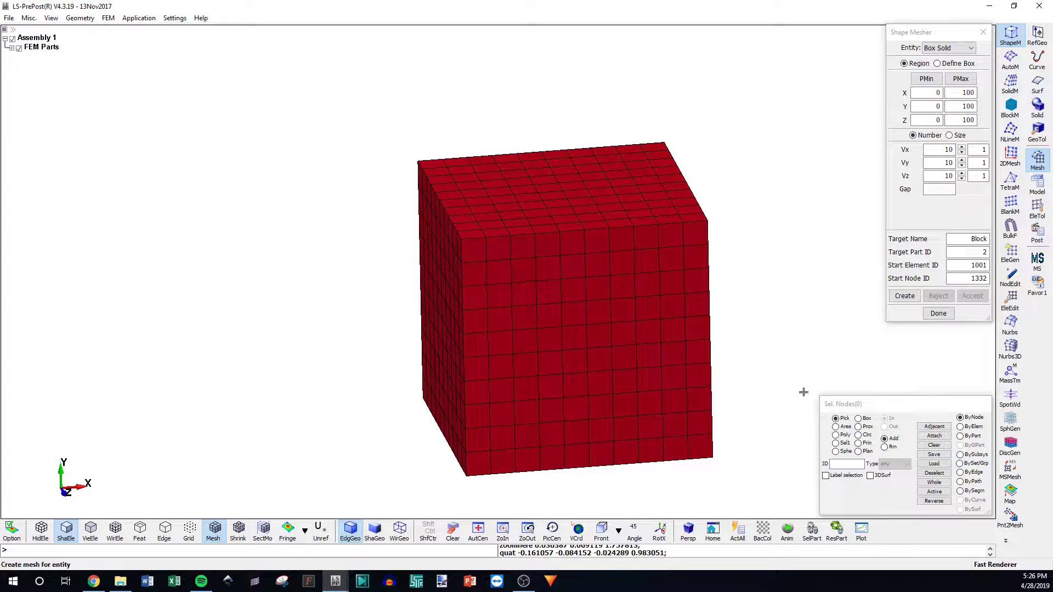
{"action": "left_click", "coordinate": [941, 297]}
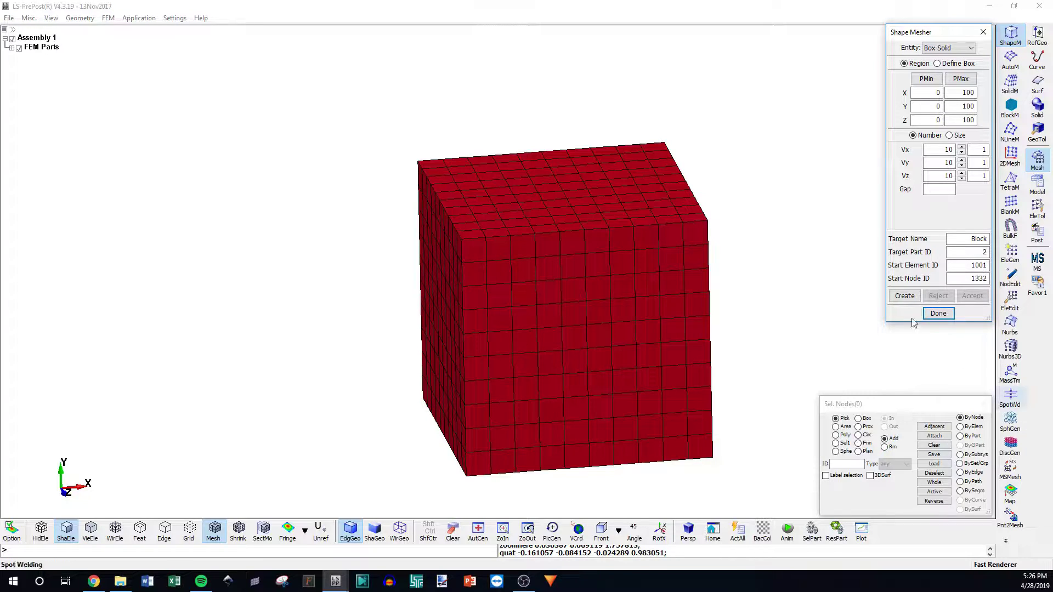
{"action": "left_click", "coordinate": [947, 318]}
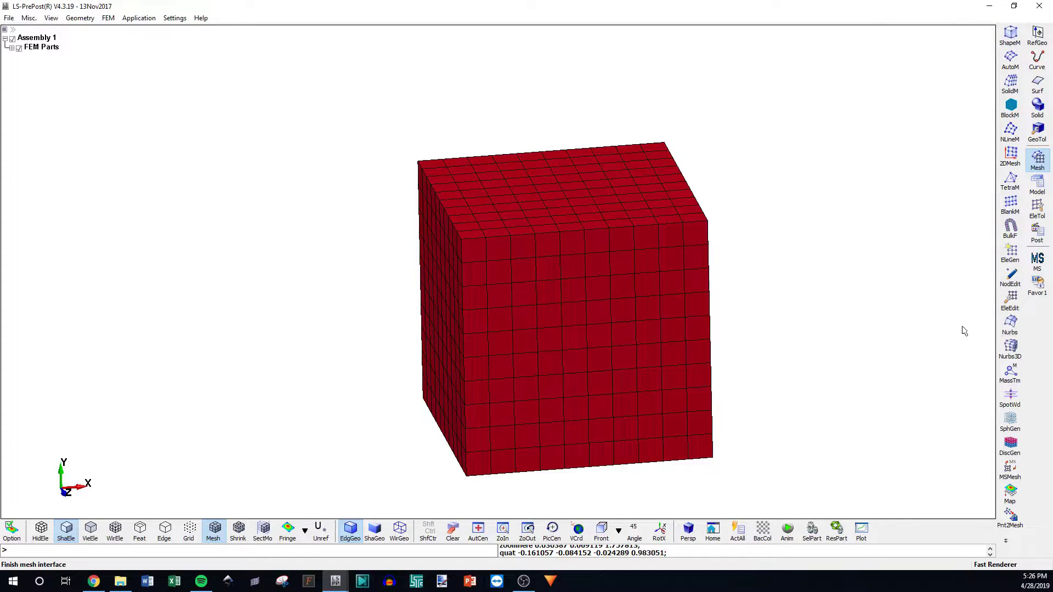
Open Element Editing in Delete mode with the Remove New Unref Node option selected
{"action": "left_click", "coordinate": [1028, 219]}
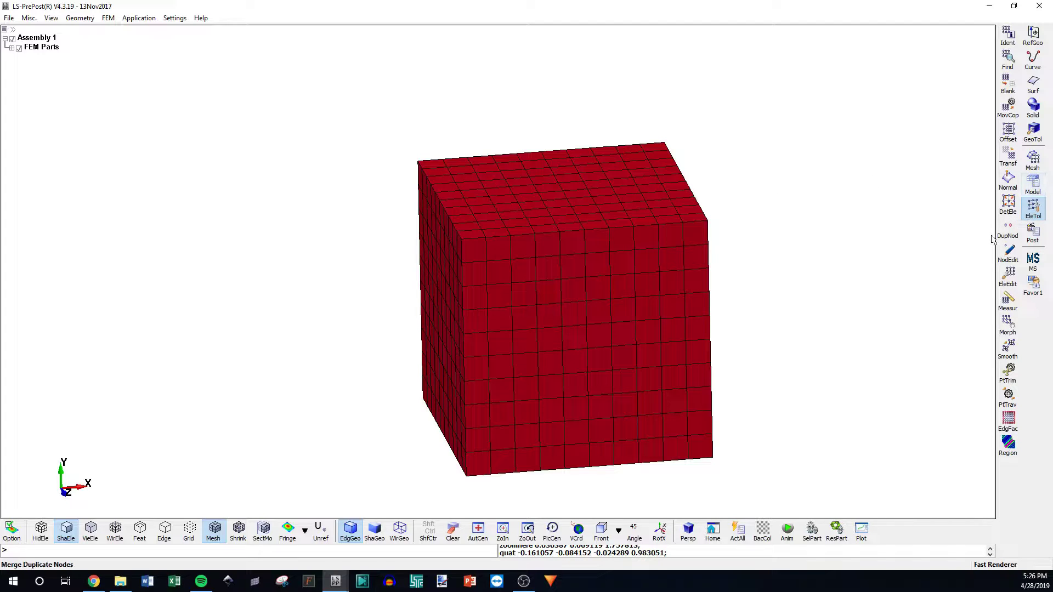
{"action": "left_click", "coordinate": [1008, 277]}
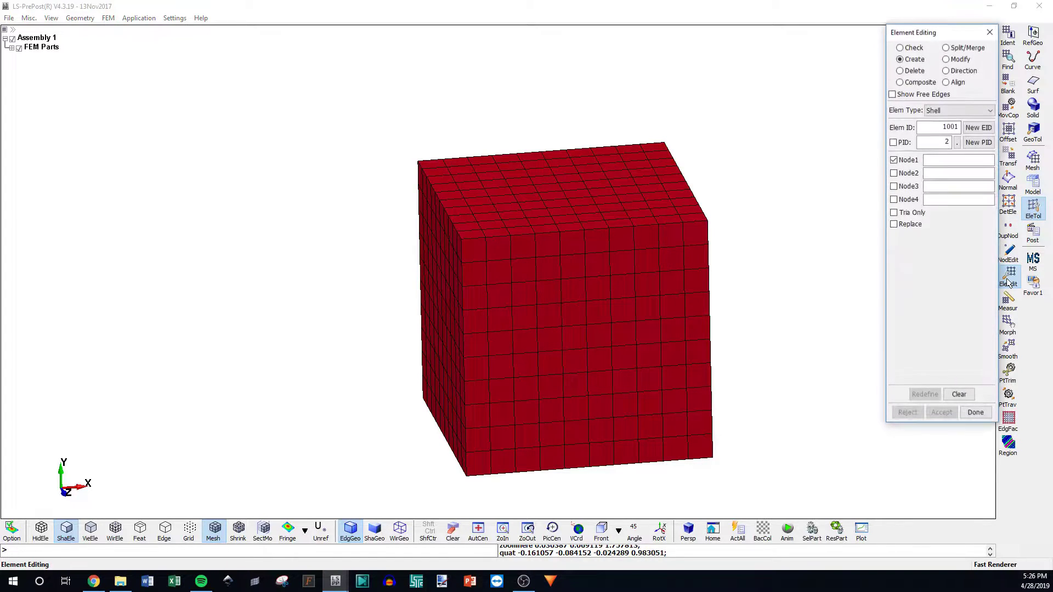
{"action": "left_click", "coordinate": [900, 71]}
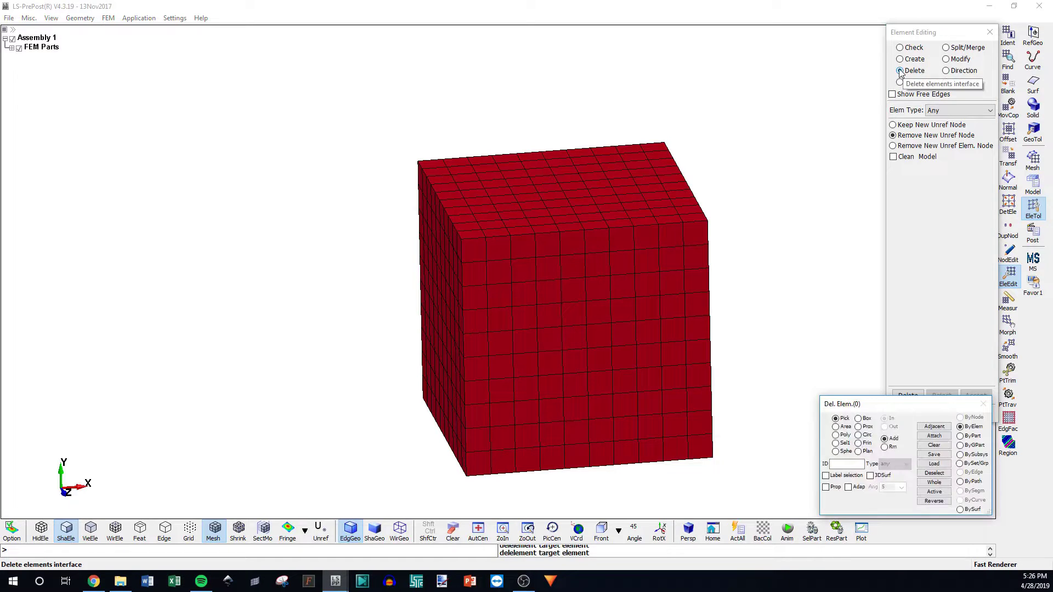
{"action": "left_click", "coordinate": [892, 137]}
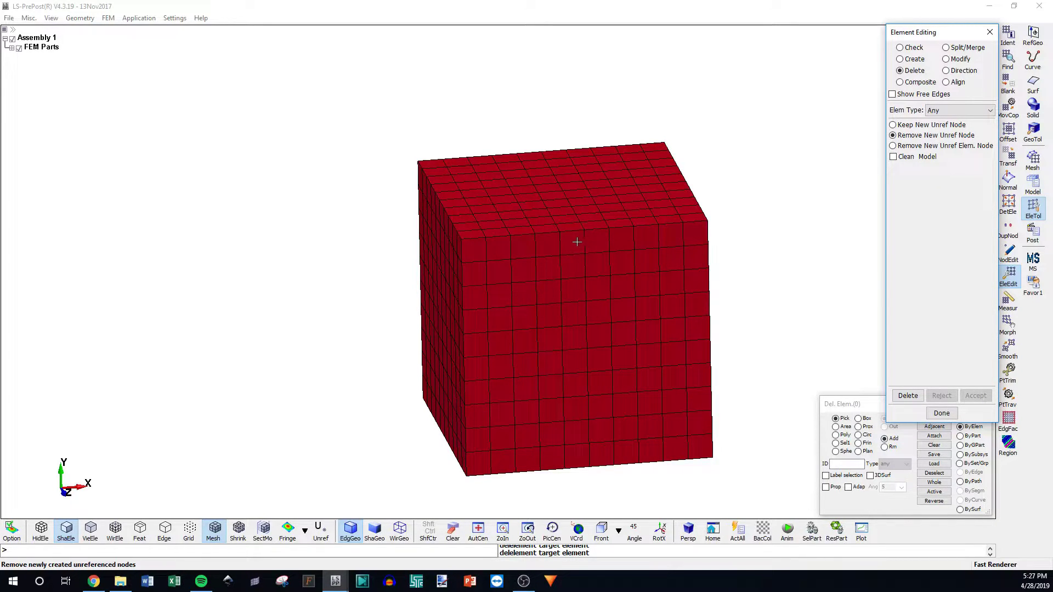
{"action": "left_click", "coordinate": [892, 126]}
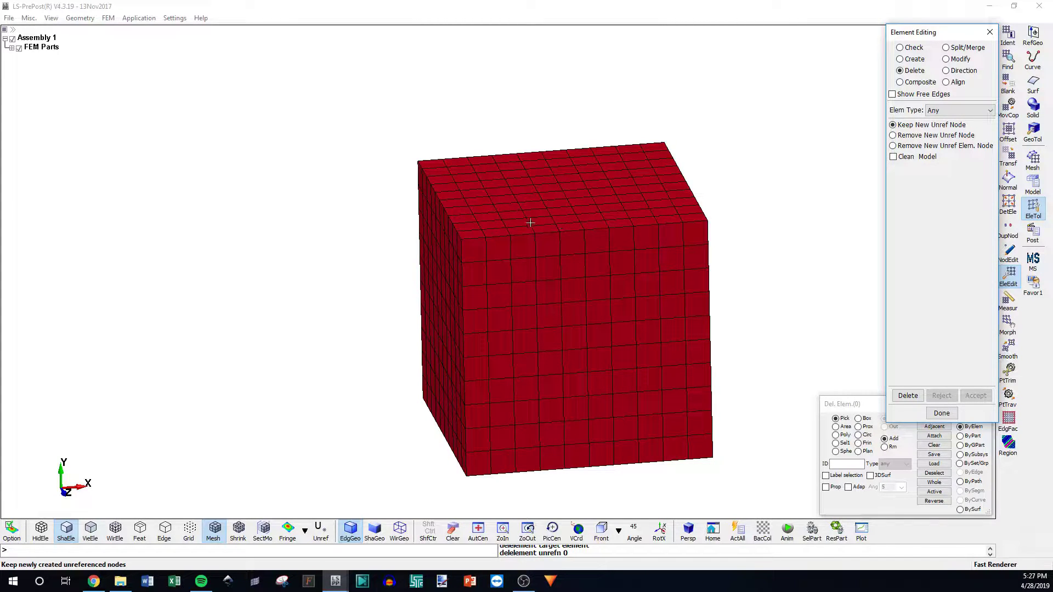
{"action": "left_click", "coordinate": [892, 135]}
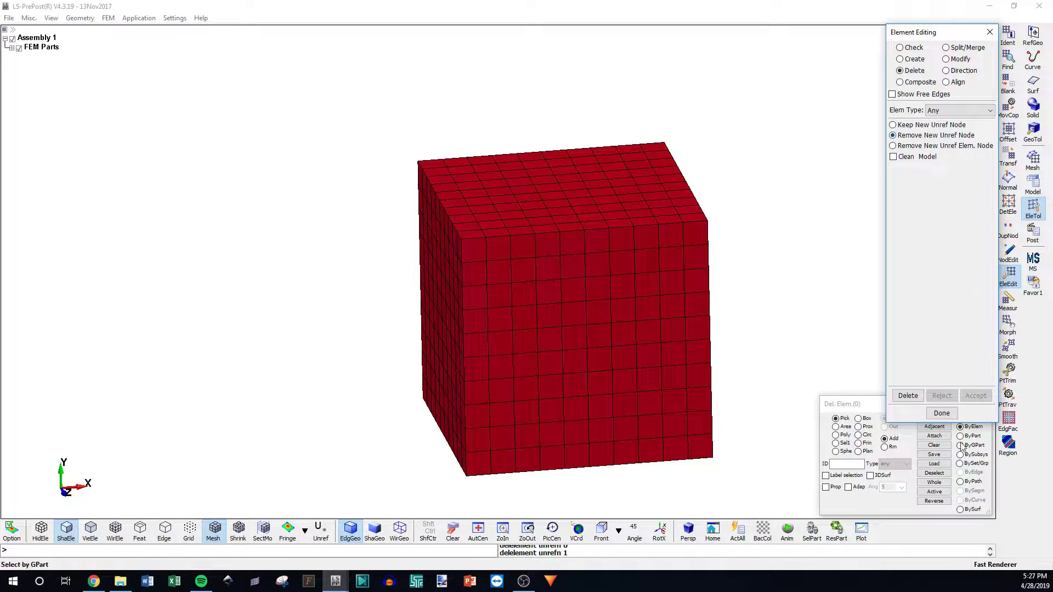
Delete all elements of the meshed block using by-part selection, accept the deletion and close Element Editing
{"action": "left_click", "coordinate": [853, 406]}
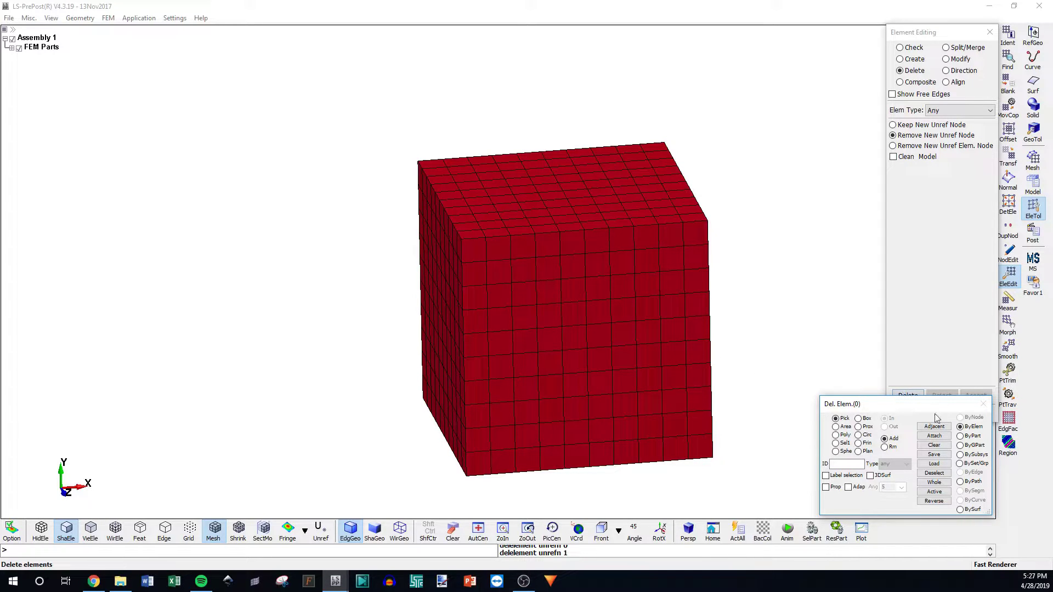
{"action": "left_click", "coordinate": [960, 436]}
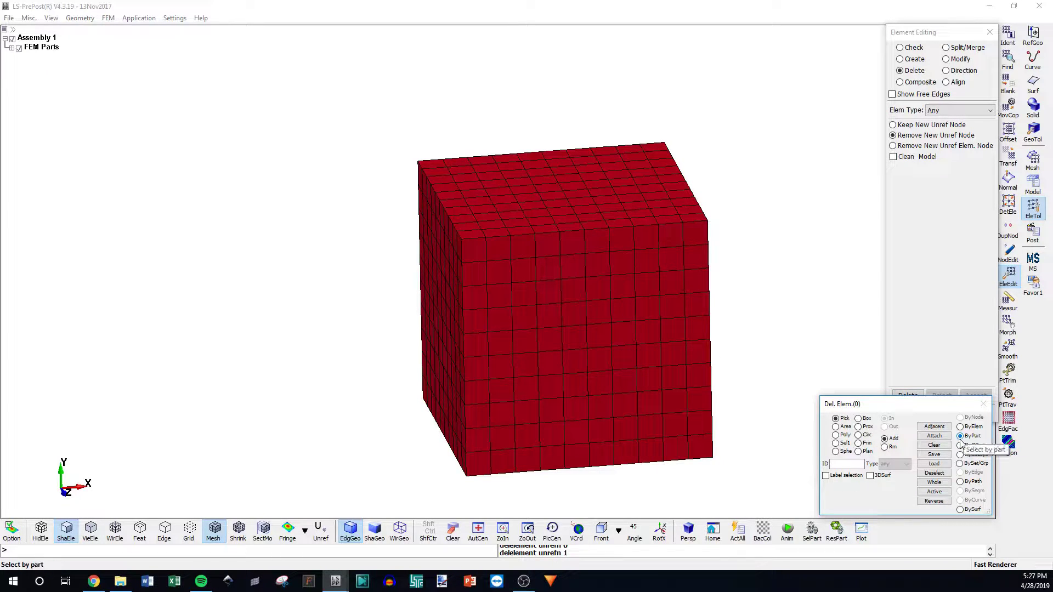
{"action": "left_click", "coordinate": [611, 281]}
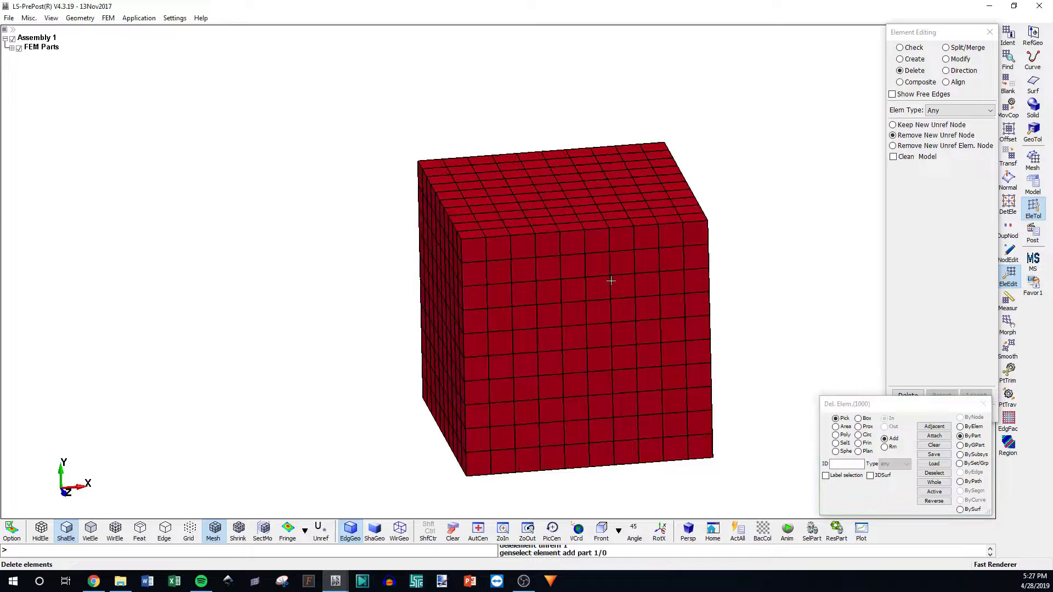
{"action": "left_click", "coordinate": [904, 241]}
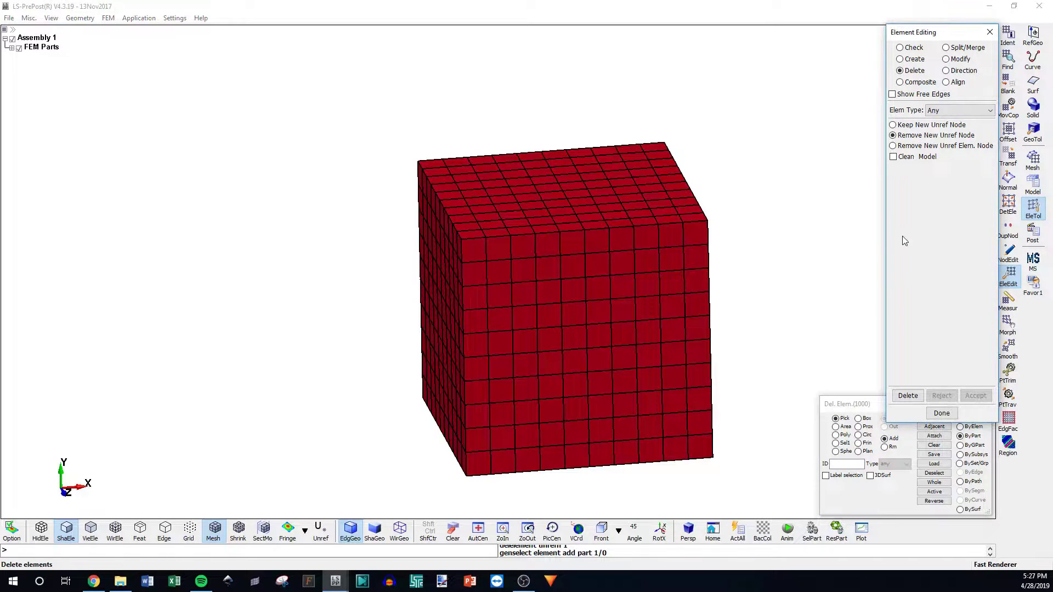
{"action": "left_click", "coordinate": [908, 396]}
{"action": "left_click", "coordinate": [975, 396]}
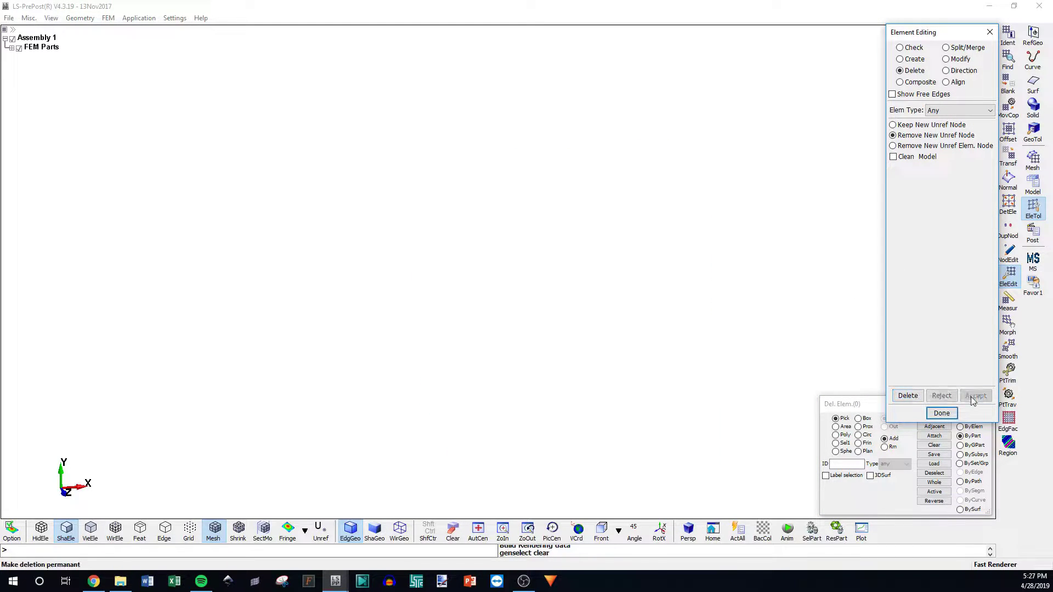
{"action": "left_click", "coordinate": [941, 413]}
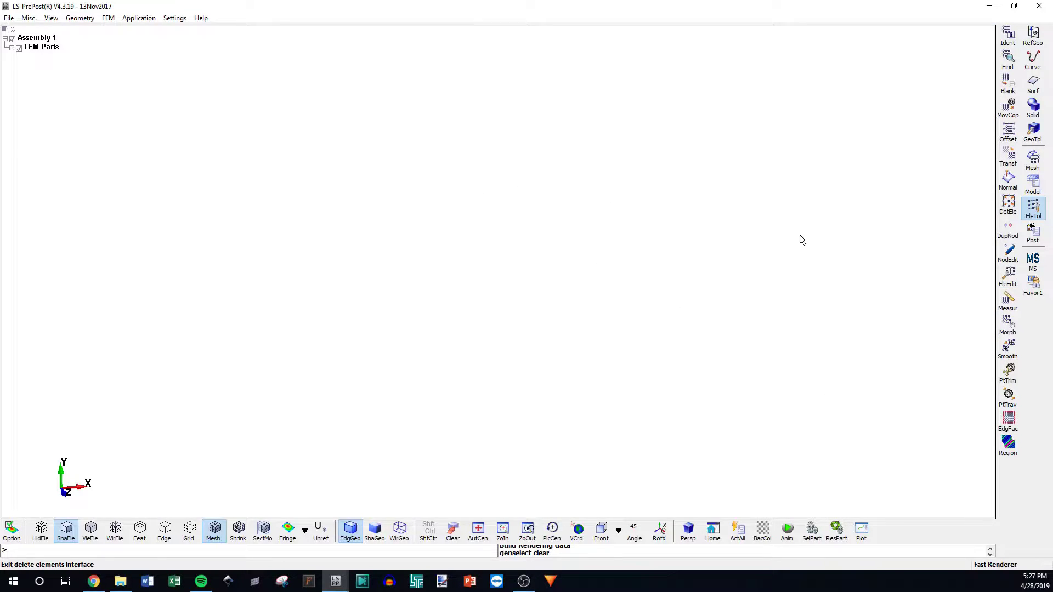
Delete the Block part card in the Keyword Manager, confirm the deletion and close the manager
{"action": "left_click", "coordinate": [1036, 184]}
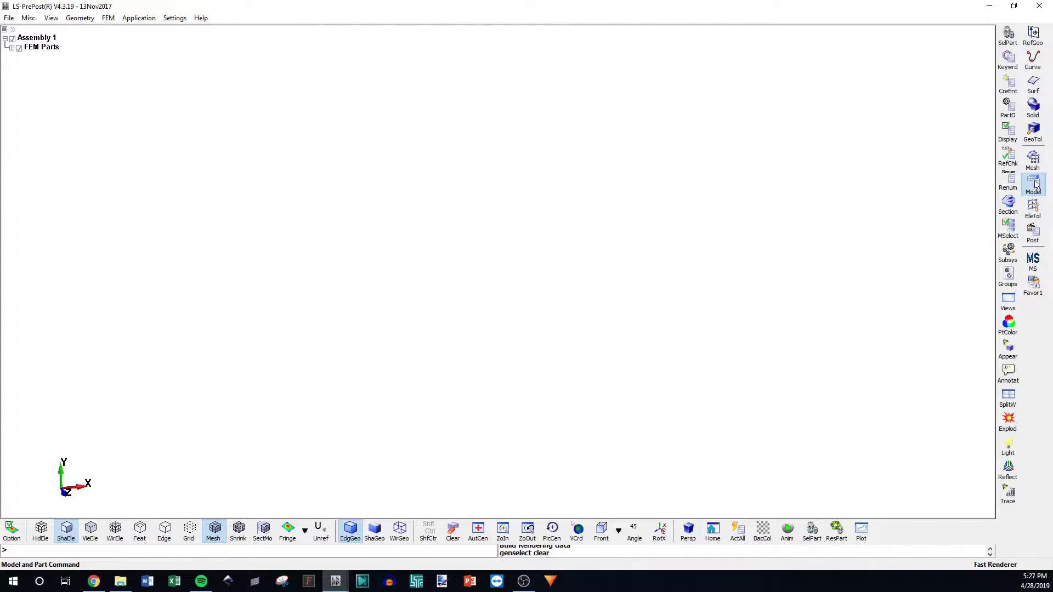
{"action": "left_click", "coordinate": [1008, 59]}
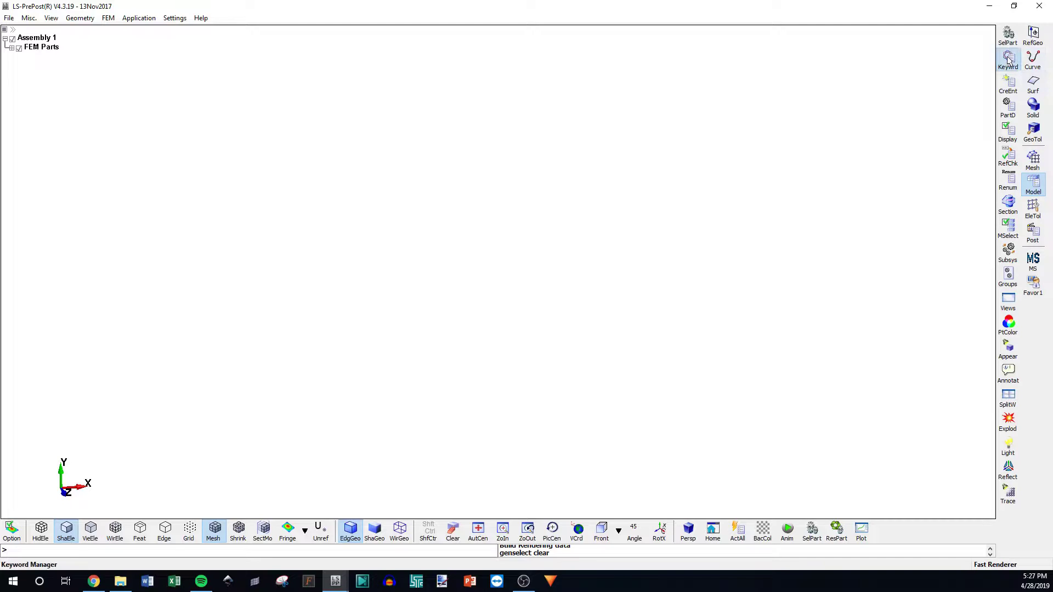
{"action": "left_click", "coordinate": [790, 272]}
{"action": "double_click", "coordinate": [813, 284]}
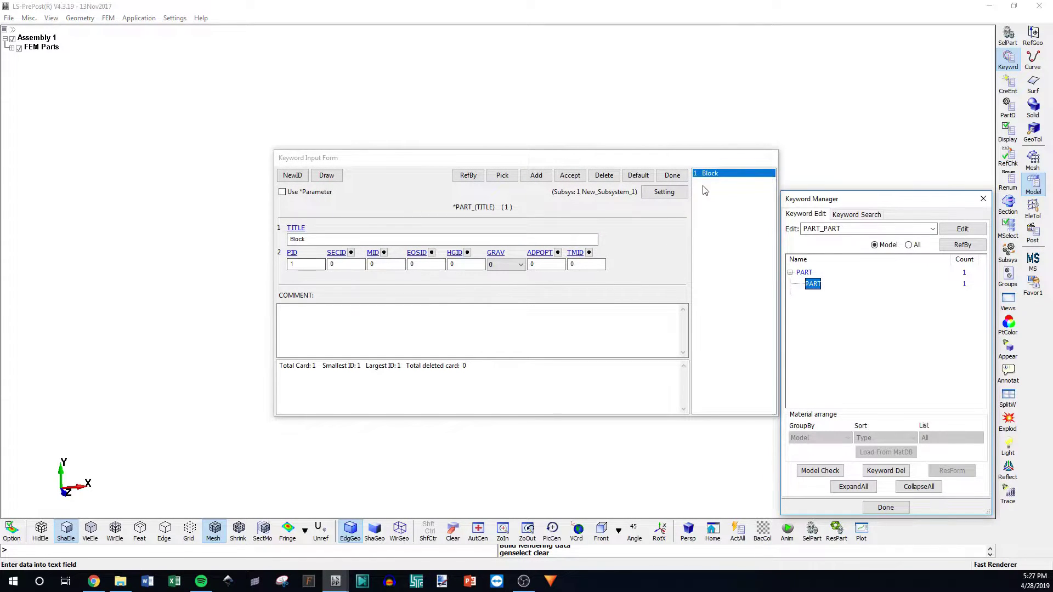
{"action": "left_click", "coordinate": [635, 307]}
{"action": "left_click", "coordinate": [604, 175]}
{"action": "left_click", "coordinate": [673, 175]}
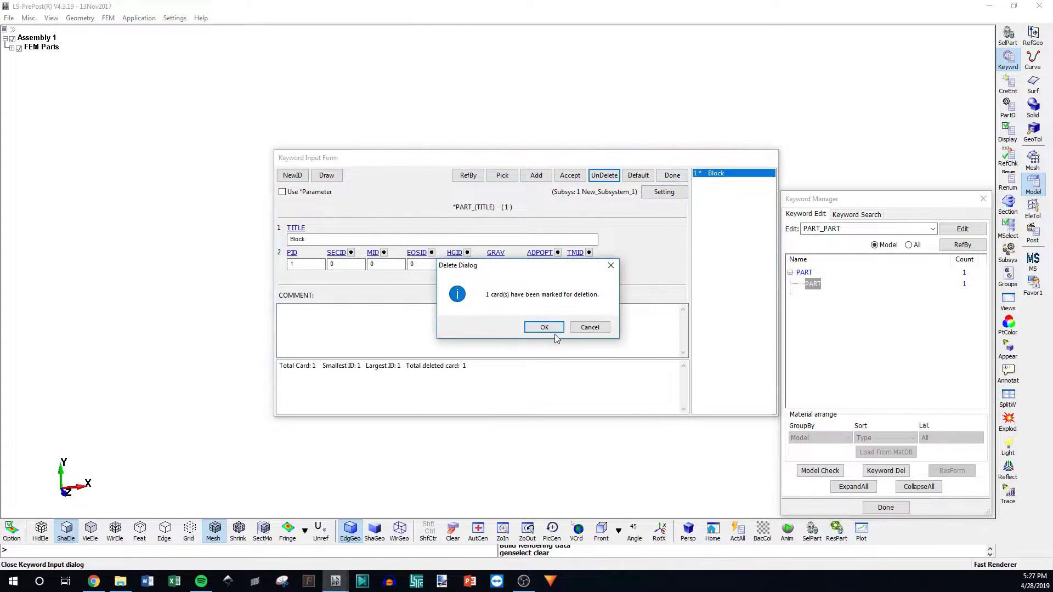
{"action": "left_click", "coordinate": [554, 331]}
{"action": "left_click", "coordinate": [983, 199]}
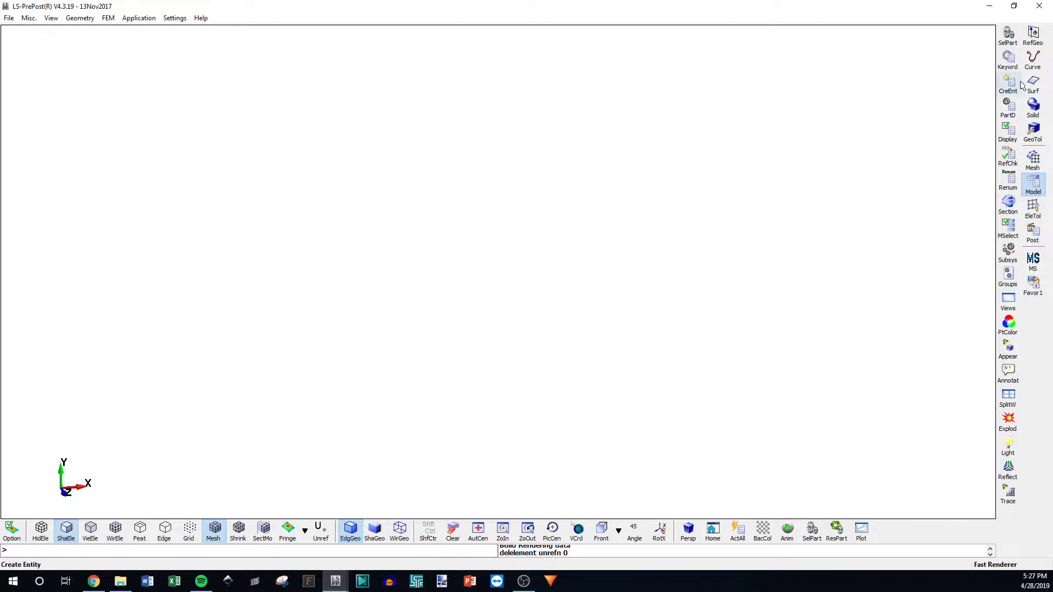
Check the Part Data list for any remaining parts, then close it
{"action": "left_click", "coordinate": [1011, 110]}
{"action": "left_click_drag", "start_coordinate": [917, 207], "coordinate": [876, 48]}
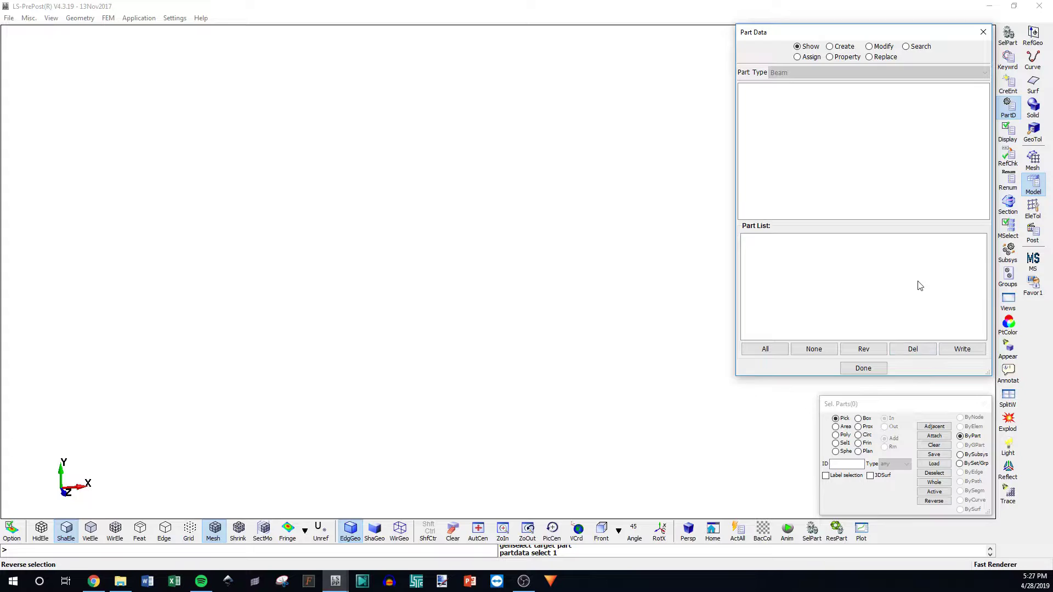
{"action": "left_click", "coordinate": [869, 368]}
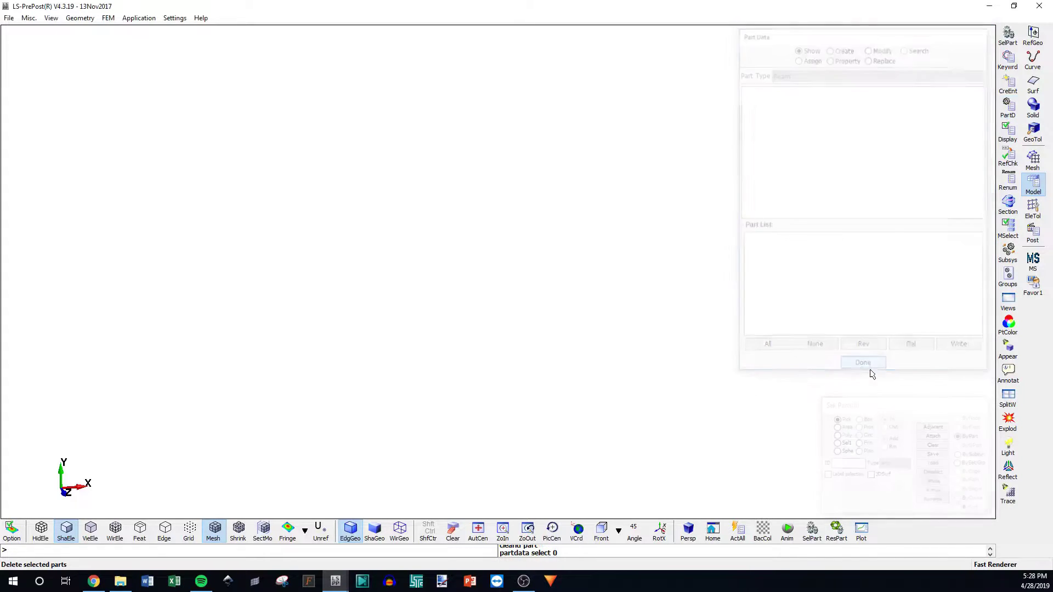
Reopen the Shape Mesher and set the solid box's maximum point to 200, 200, 200
{"action": "left_click", "coordinate": [1039, 211]}
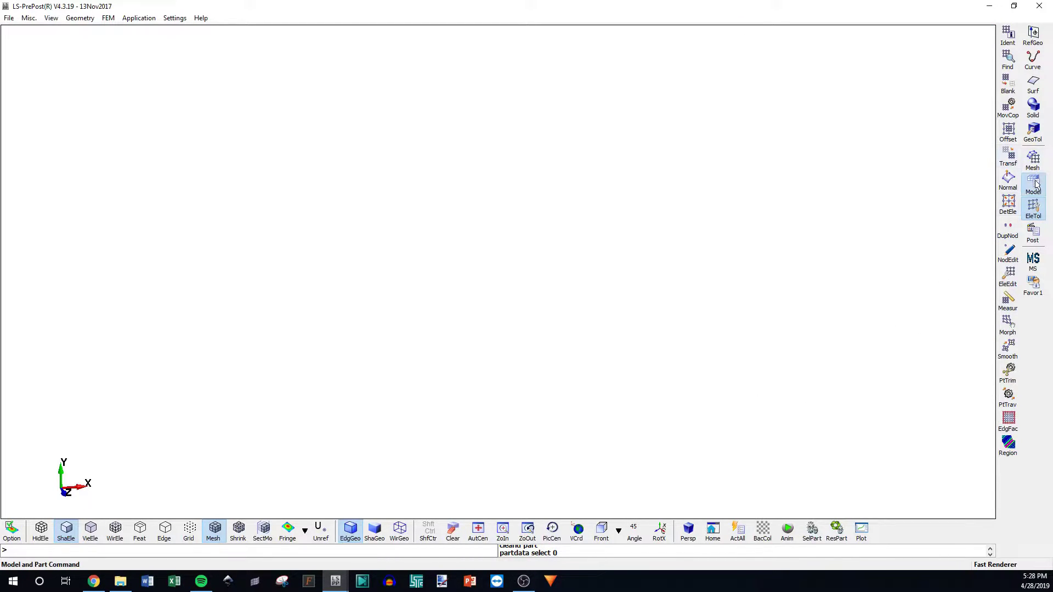
{"action": "left_click", "coordinate": [1037, 160]}
{"action": "left_click", "coordinate": [1009, 35]}
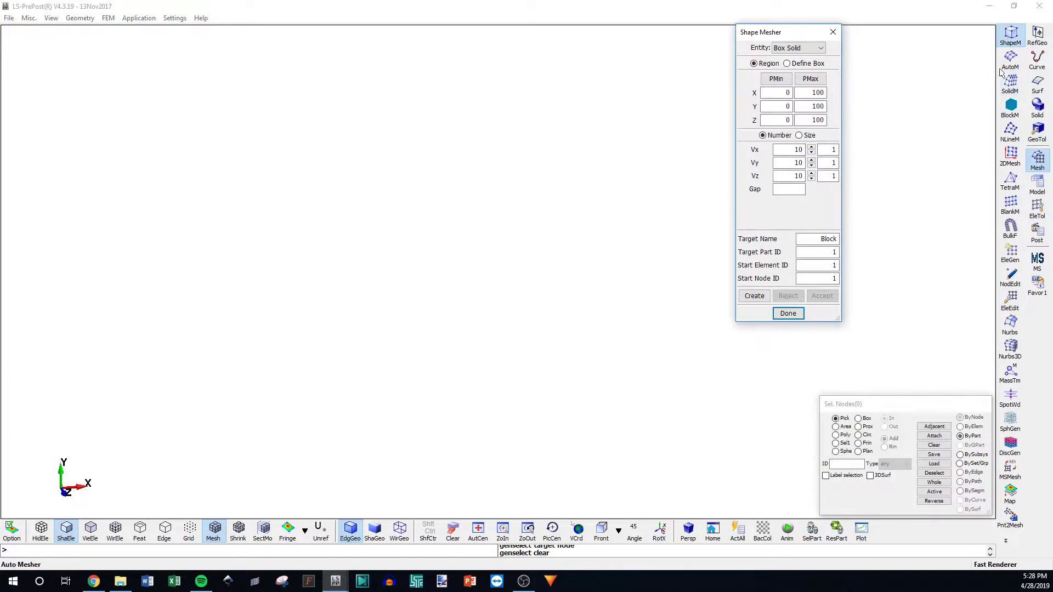
{"action": "double_click", "coordinate": [812, 92]}
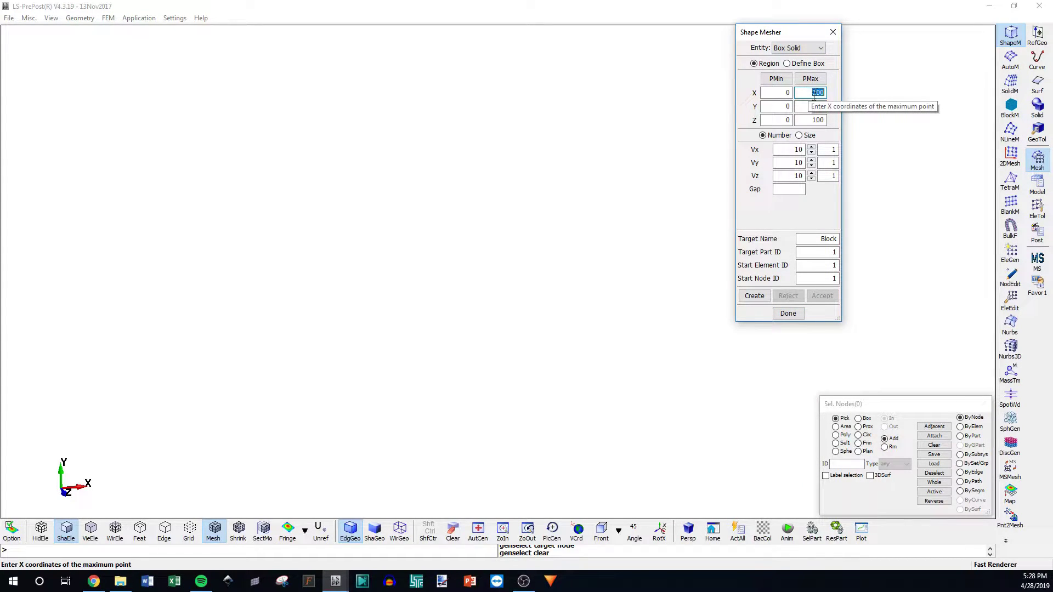
{"action": "type", "text": "2"}
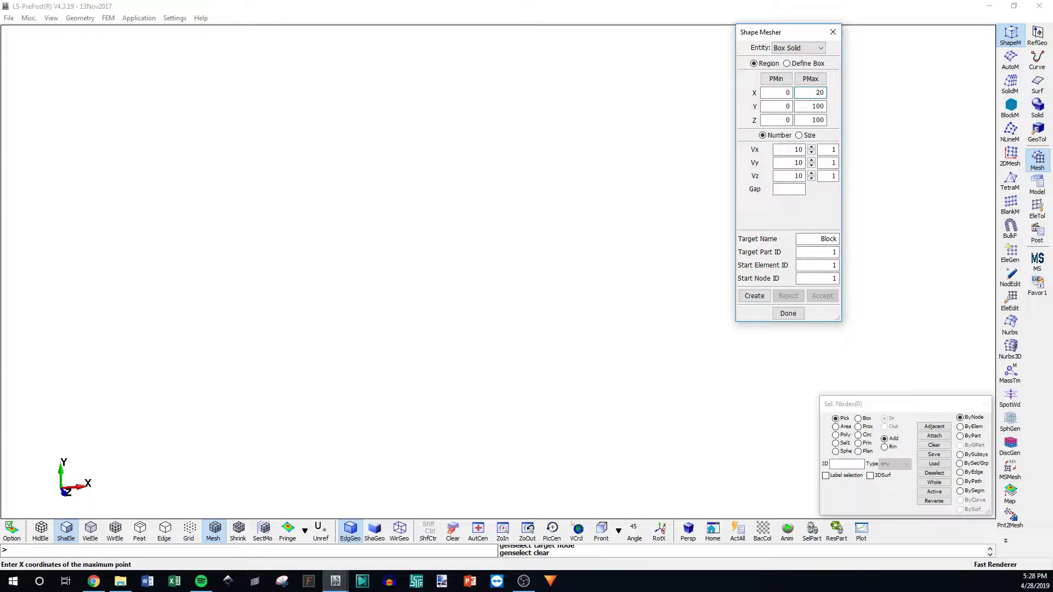
{"action": "left_click", "coordinate": [809, 107]}
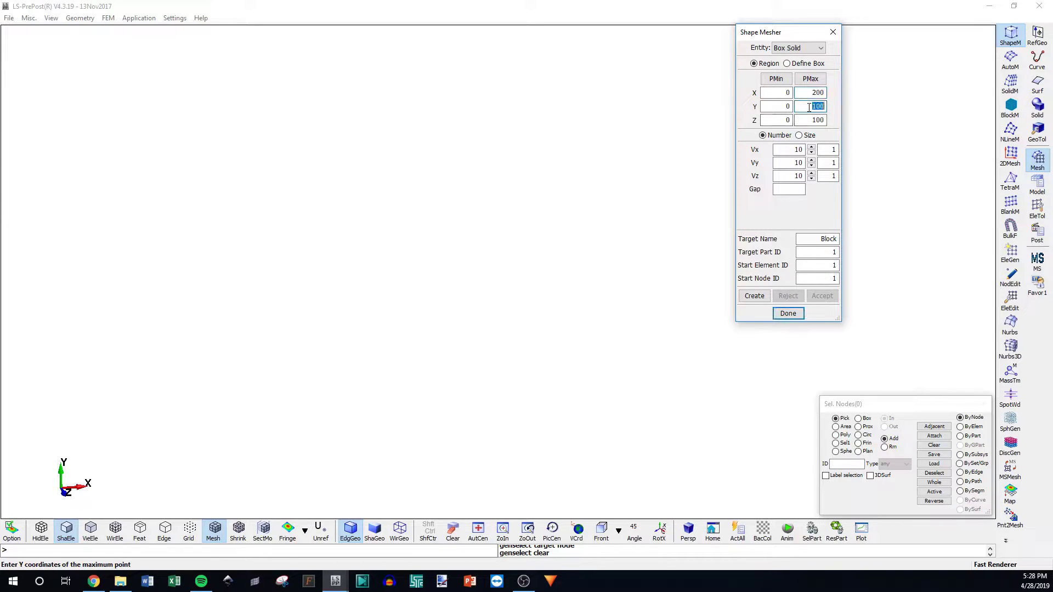
{"action": "left_click", "coordinate": [813, 120]}
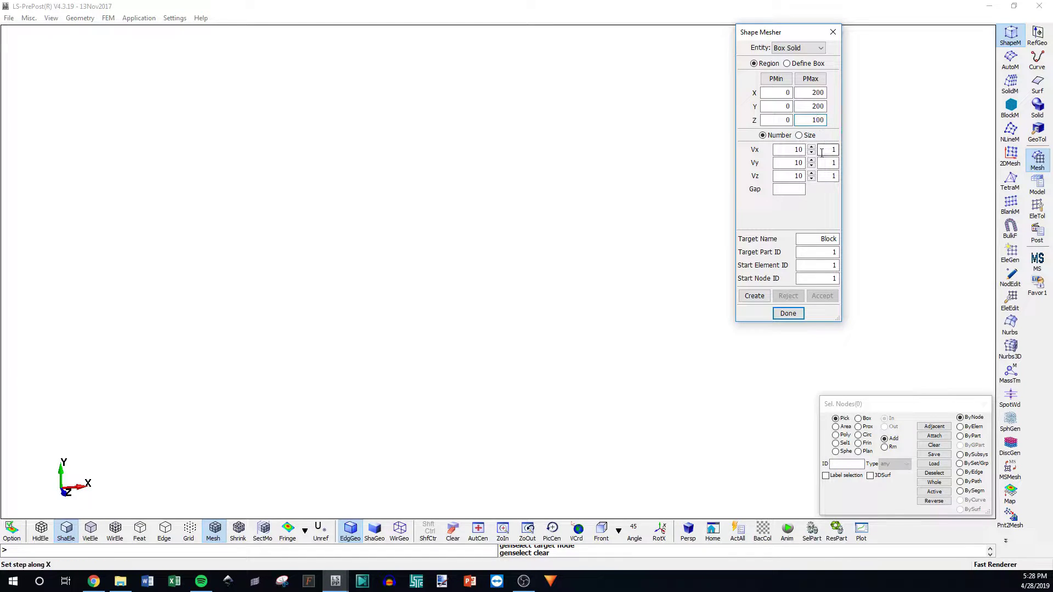
{"action": "left_click", "coordinate": [811, 120]}
{"action": "double_click", "coordinate": [811, 121]}
{"action": "type", "text": "20"}
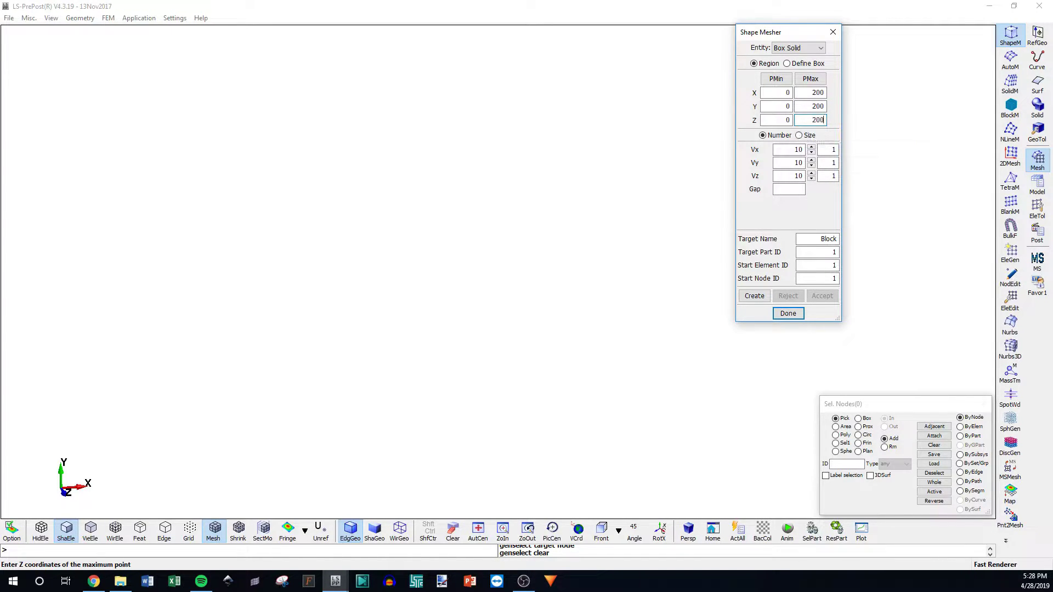
{"action": "type", "text": "0"}
Set 20 elements along each of X, Y and Z, then create and accept the Block solid mesh
{"action": "double_click", "coordinate": [796, 149]}
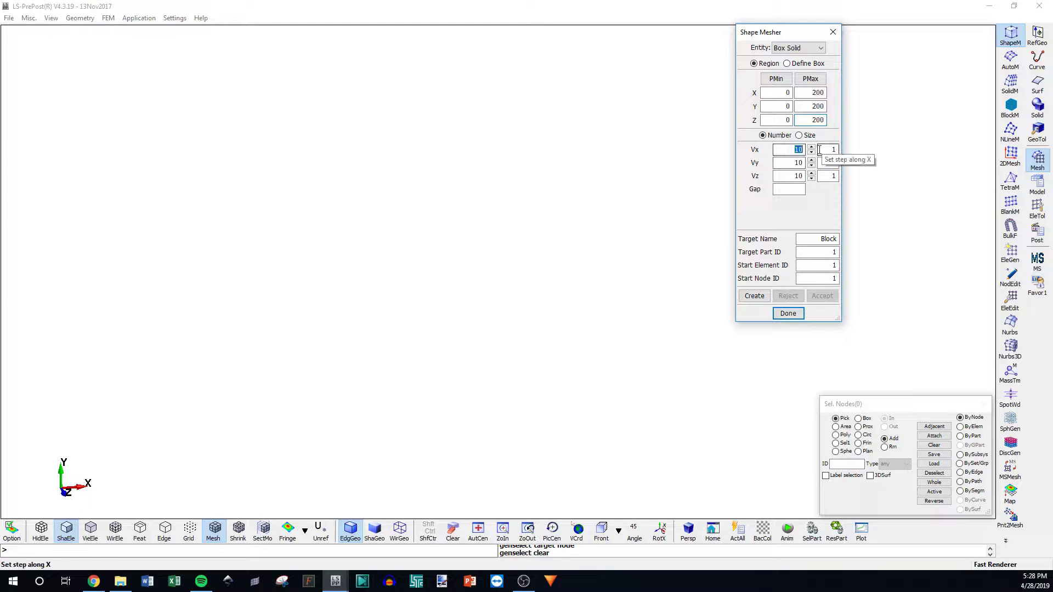
{"action": "type", "text": "20"}
{"action": "double_click", "coordinate": [794, 162]}
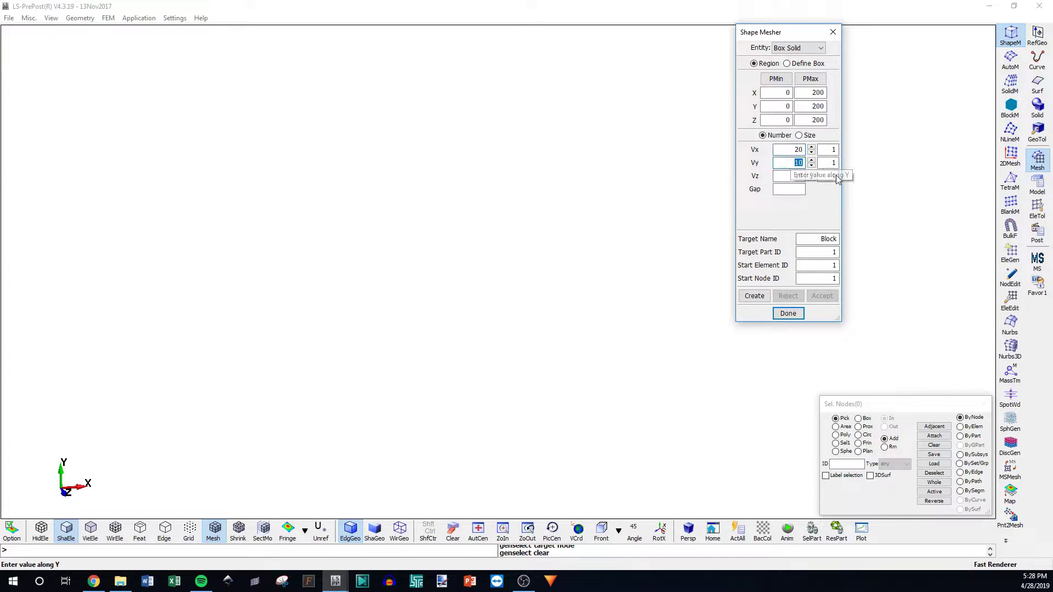
{"action": "double_click", "coordinate": [795, 175]}
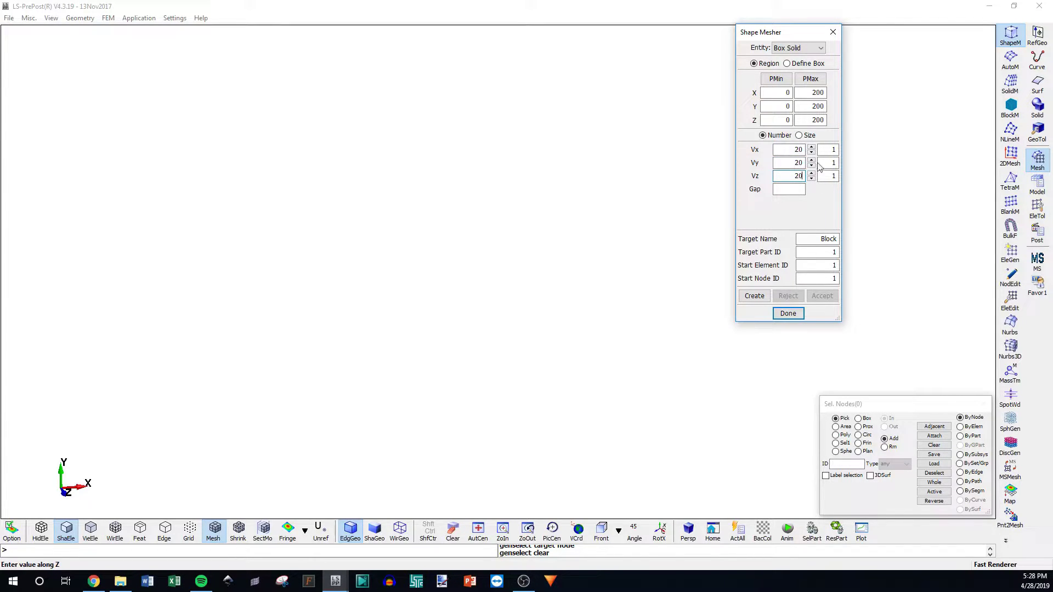
{"action": "left_click", "coordinate": [754, 295]}
{"action": "left_click", "coordinate": [822, 296]}
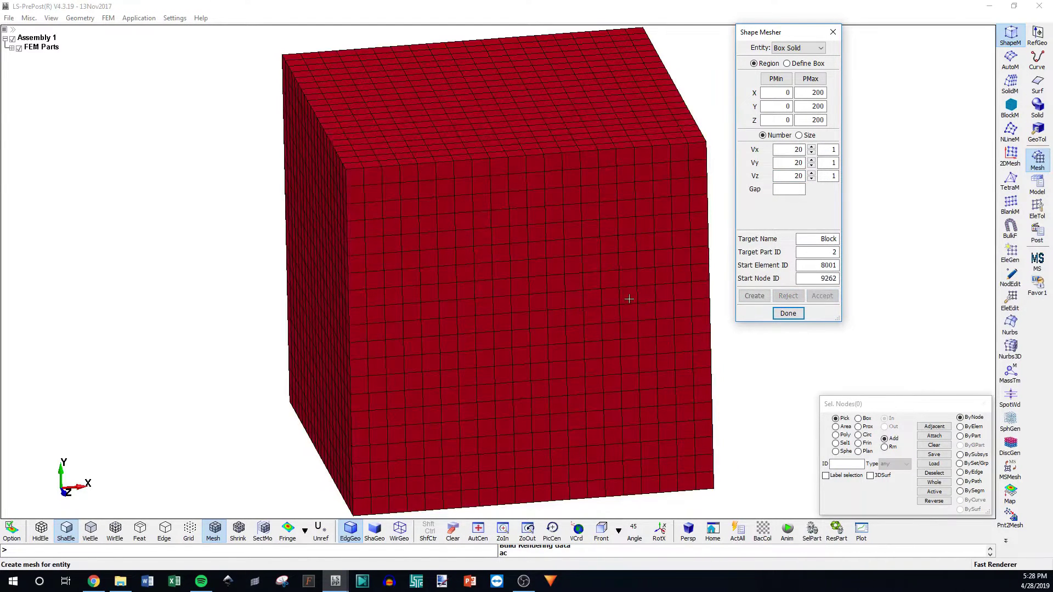
Clear the node selection on the new block and close the Shape Mesher
{"action": "left_click", "coordinate": [587, 322]}
{"action": "scroll", "coordinate": [529, 287], "scroll_direction": "down", "scroll_amount": 4}
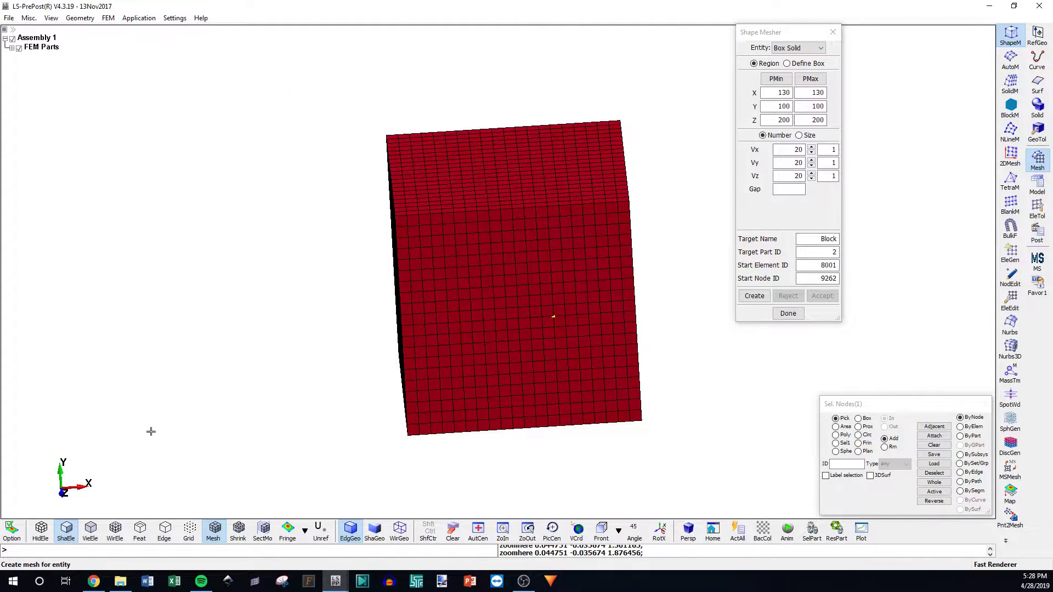
{"action": "left_click", "coordinate": [933, 445]}
{"action": "left_click_drag", "start_coordinate": [430, 376], "coordinate": [517, 380], "text": "ctrl"}
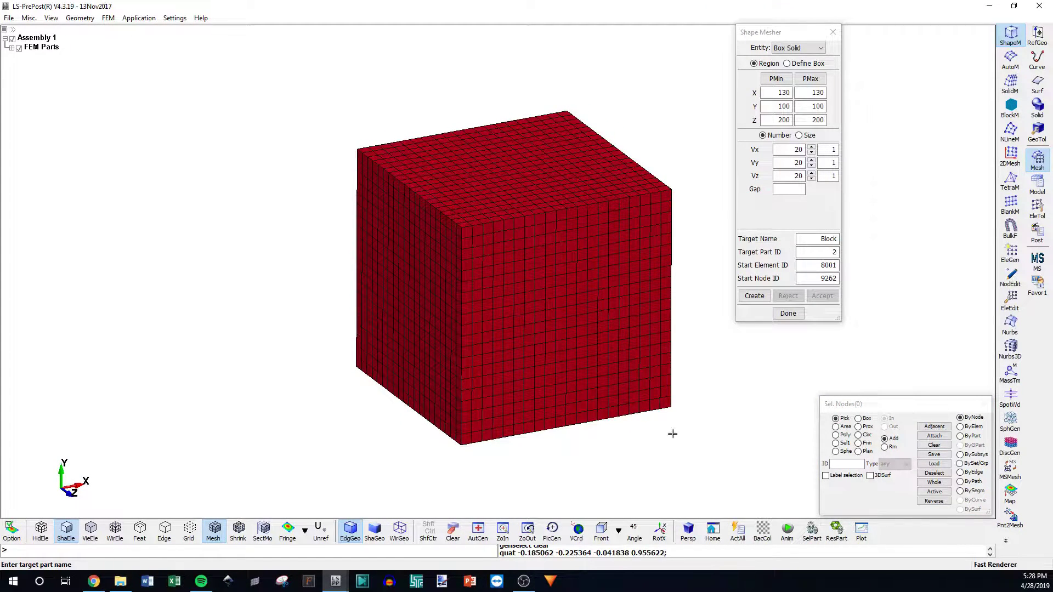
{"action": "left_click", "coordinate": [790, 316]}
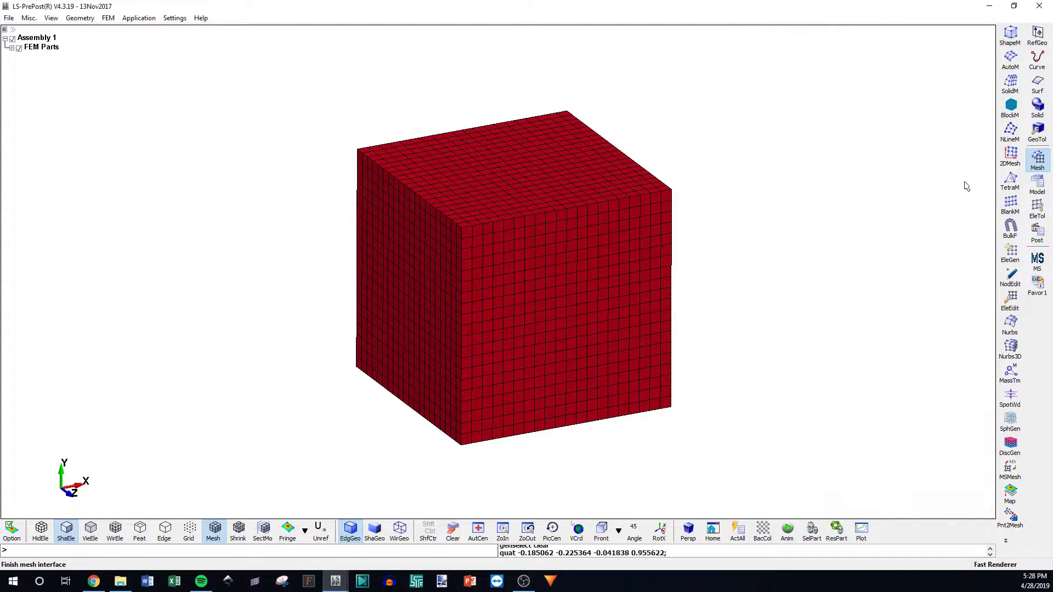
Reopen the Shape Mesher, switch the entity to Sphere Solid and set the sphere's radius to 25
{"action": "left_click", "coordinate": [1012, 39]}
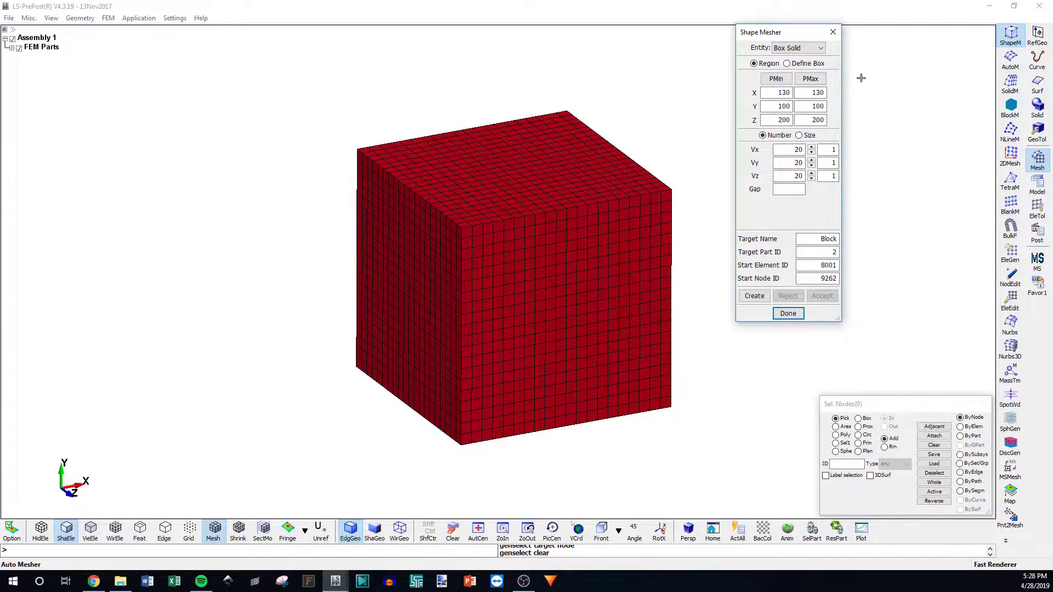
{"action": "left_click", "coordinate": [799, 47]}
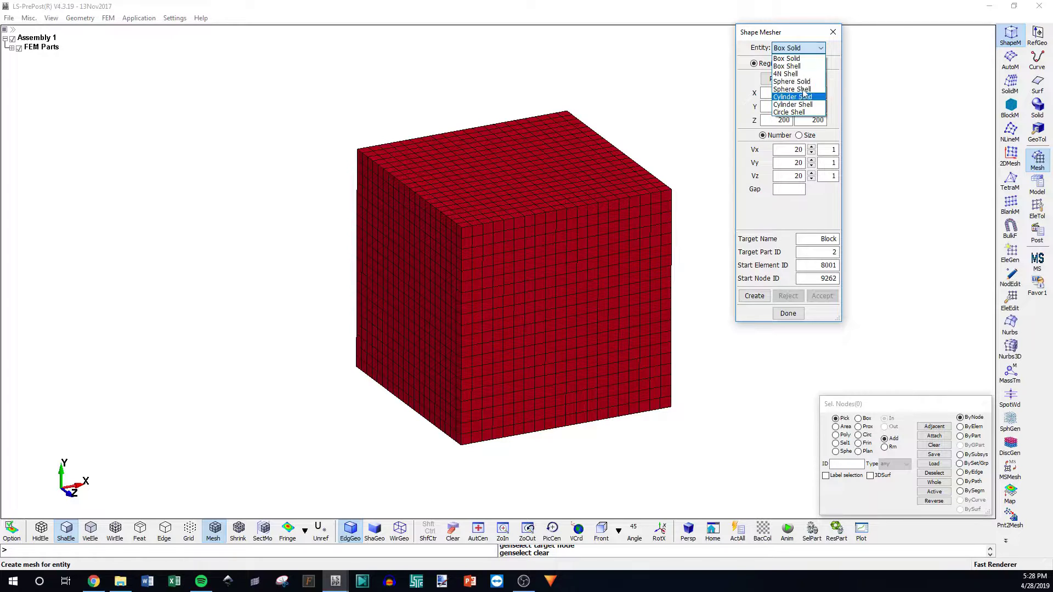
{"action": "left_click", "coordinate": [792, 82]}
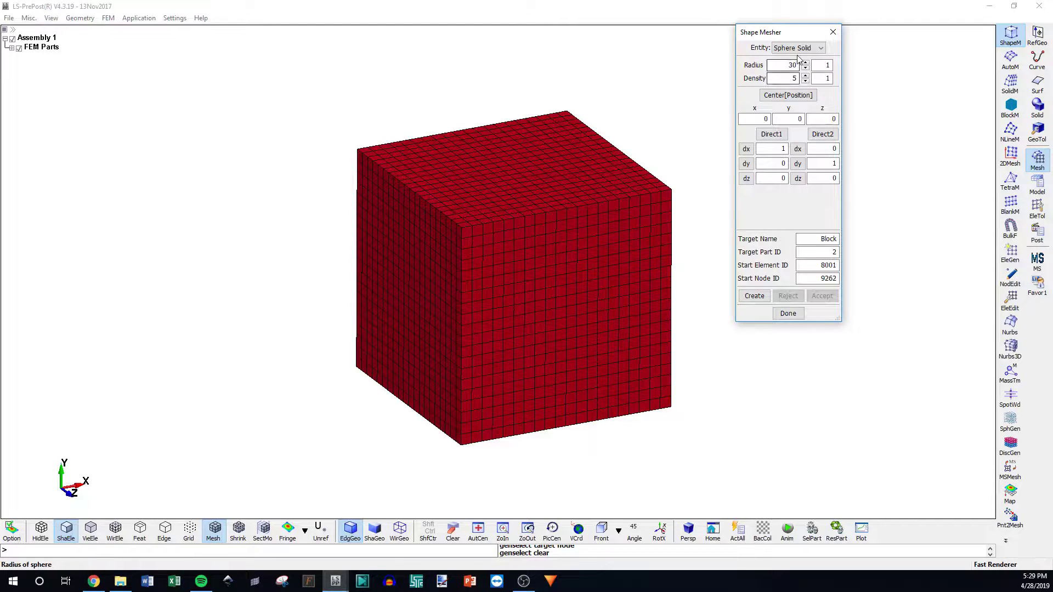
{"action": "key", "text": "Tab"}
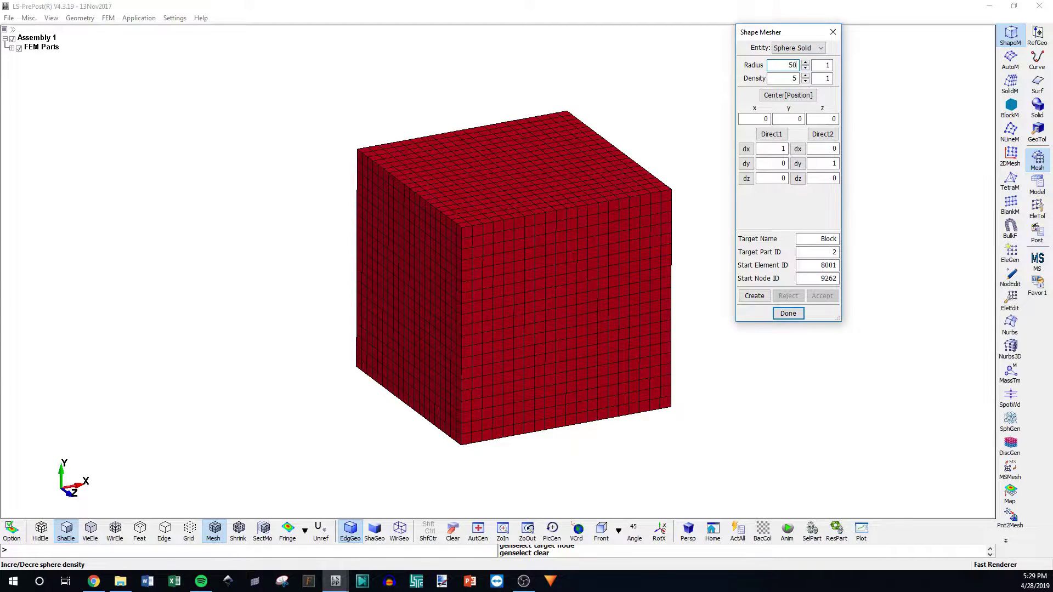
{"action": "key", "text": "shift+Home"}
{"action": "type", "text": "25"}
{"action": "left_click", "coordinate": [787, 78]}
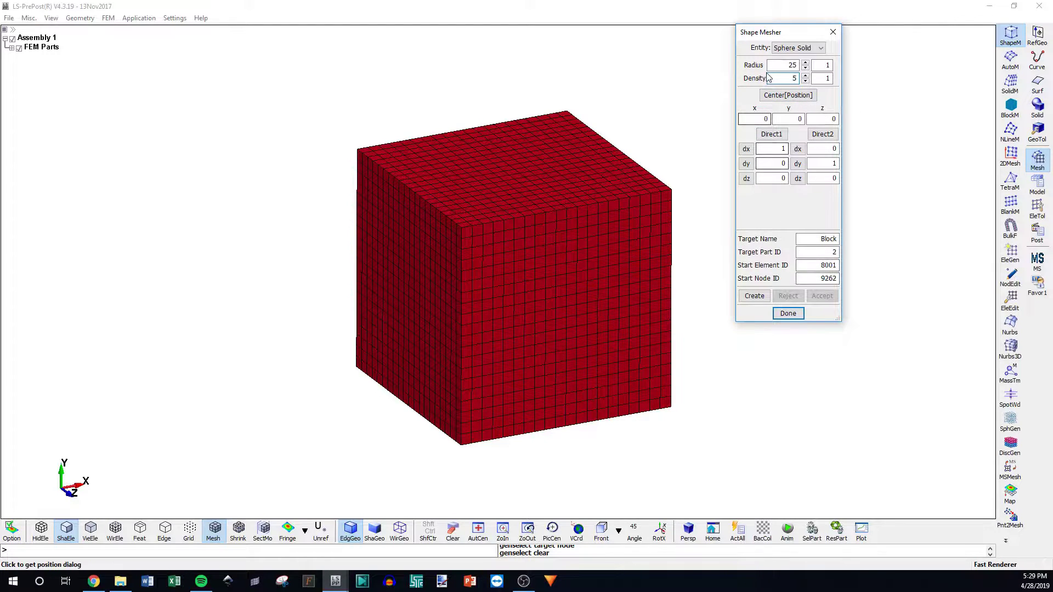
Name the sphere's target part Ball
{"action": "double_click", "coordinate": [819, 236]}
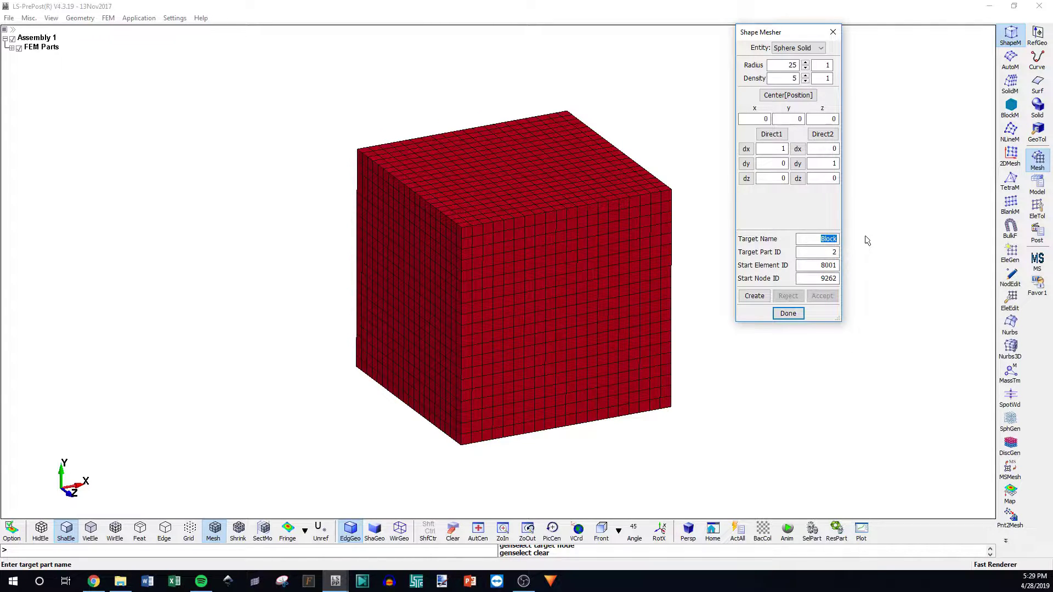
{"action": "type", "text": "Ba"}
{"action": "key", "text": "Tab"}
{"action": "key", "text": "Tab"}
{"action": "left_click", "coordinate": [799, 275]}
{"action": "left_click", "coordinate": [809, 239]}
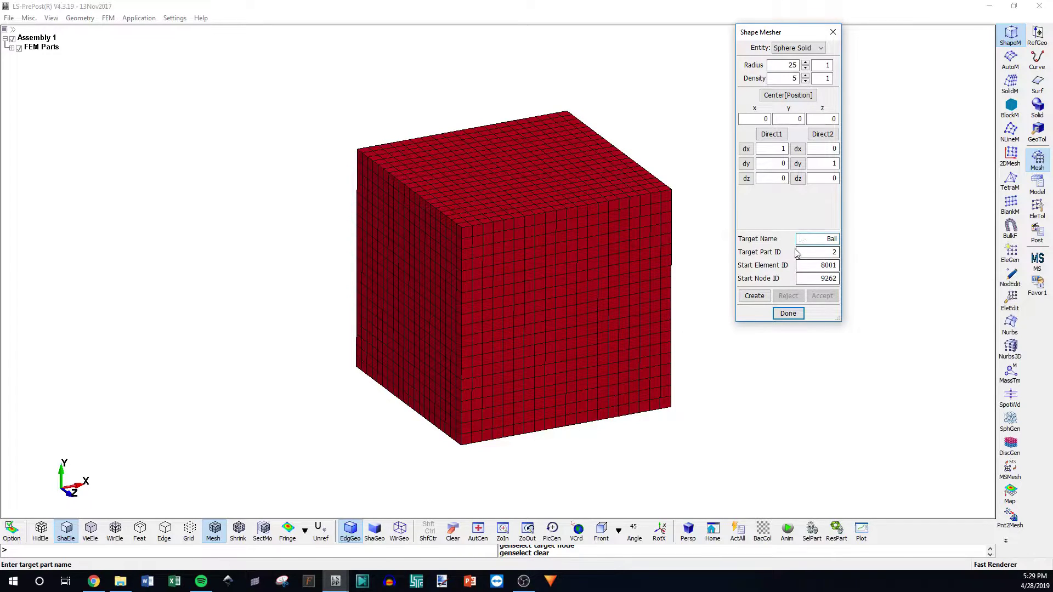
Create a trial Ball mesh with density 5, inspect its elements against the block's corner, and reject it
{"action": "left_click", "coordinate": [754, 295]}
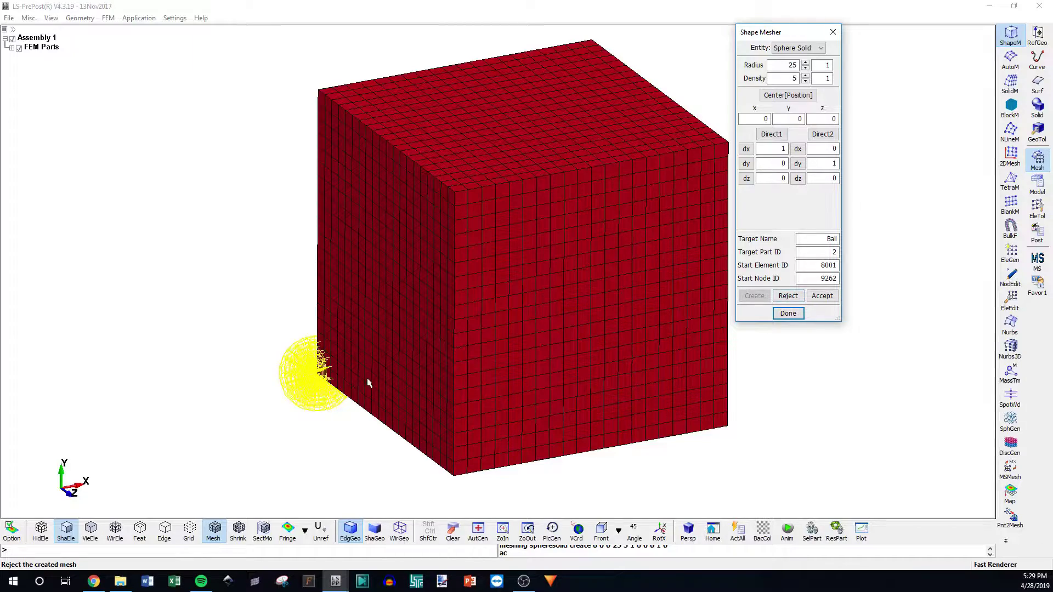
{"action": "left_click_drag", "start_coordinate": [349, 391], "coordinate": [409, 278], "text": "shift"}
{"action": "scroll", "coordinate": [254, 376], "scroll_direction": "up", "scroll_amount": 5}
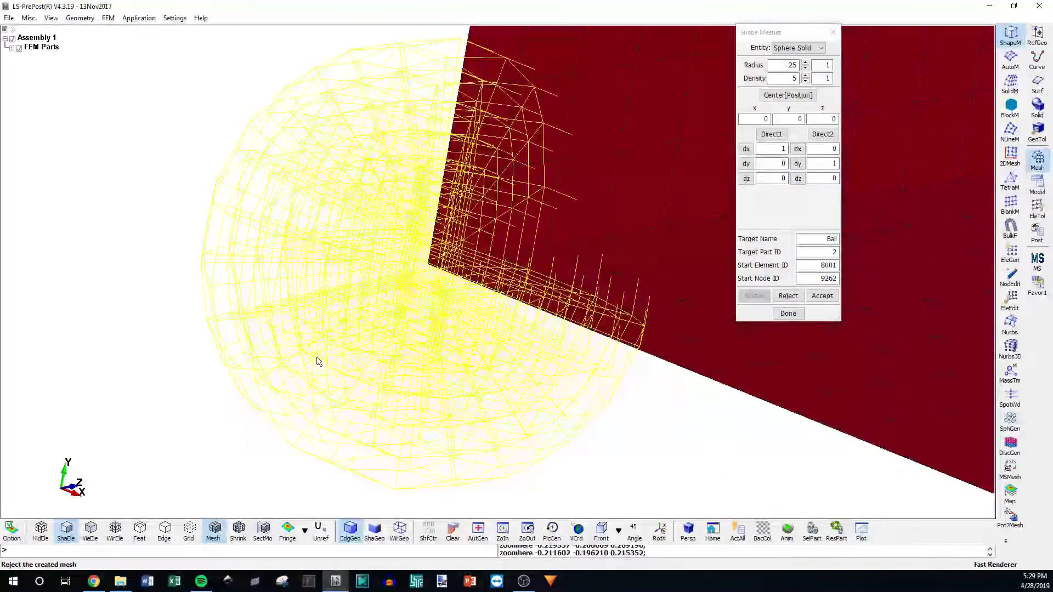
{"action": "scroll", "coordinate": [306, 365], "scroll_direction": "down", "scroll_amount": 5}
{"action": "left_click_drag", "start_coordinate": [306, 365], "coordinate": [455, 395], "text": "shift"}
{"action": "left_click", "coordinate": [788, 295]}
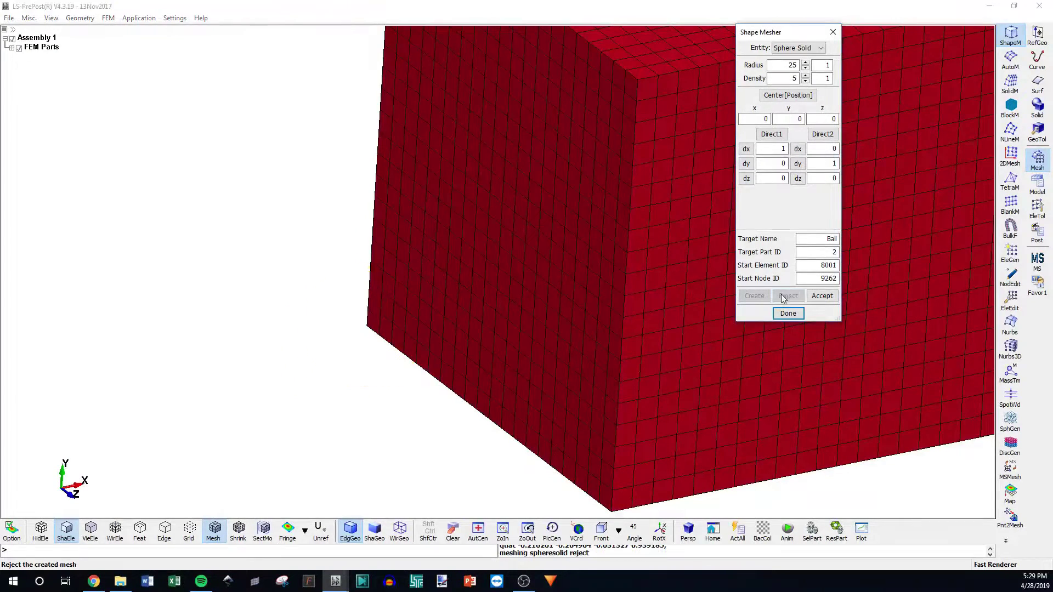
Set the sphere's density to 10, create and accept the Ball mesh, and close the Shape Mesher
{"action": "double_click", "coordinate": [794, 79]}
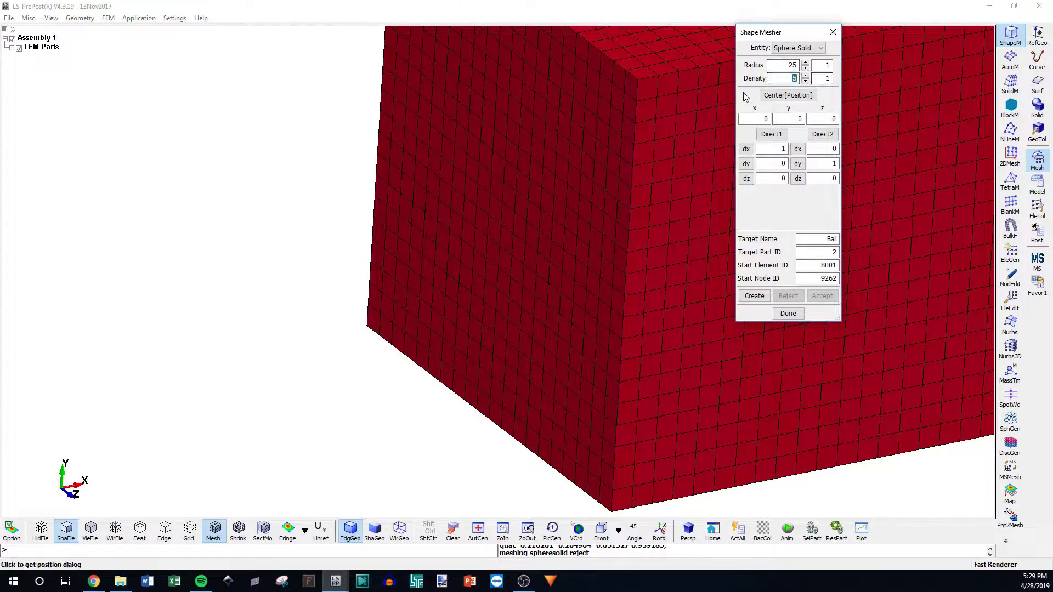
{"action": "left_click", "coordinate": [768, 297]}
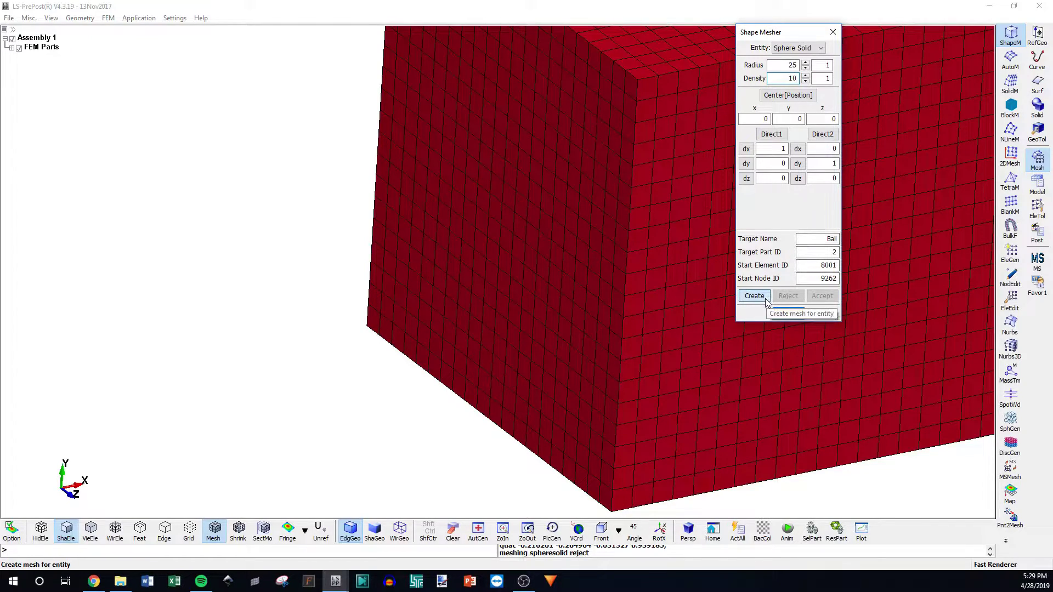
{"action": "scroll", "coordinate": [374, 343], "scroll_direction": "down", "scroll_amount": 5}
{"action": "left_click_drag", "start_coordinate": [374, 344], "coordinate": [359, 335], "text": "shift"}
{"action": "scroll", "coordinate": [299, 364], "scroll_direction": "up", "scroll_amount": 3}
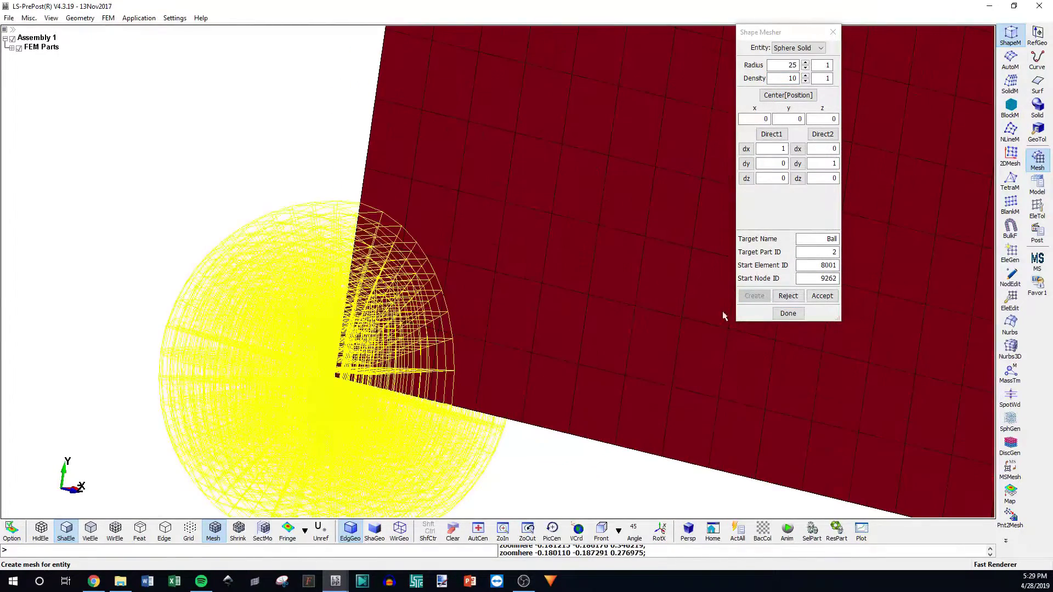
{"action": "left_click", "coordinate": [822, 296]}
{"action": "scroll", "coordinate": [529, 304], "scroll_direction": "down", "scroll_amount": 3}
{"action": "mouse_move", "coordinate": [348, 345]}
{"action": "left_mouse_down", "text": "shift"}
{"action": "mouse_move", "coordinate": [270, 357]}
{"action": "mouse_move", "coordinate": [361, 353]}
{"action": "left_mouse_up", "text": "shift"}
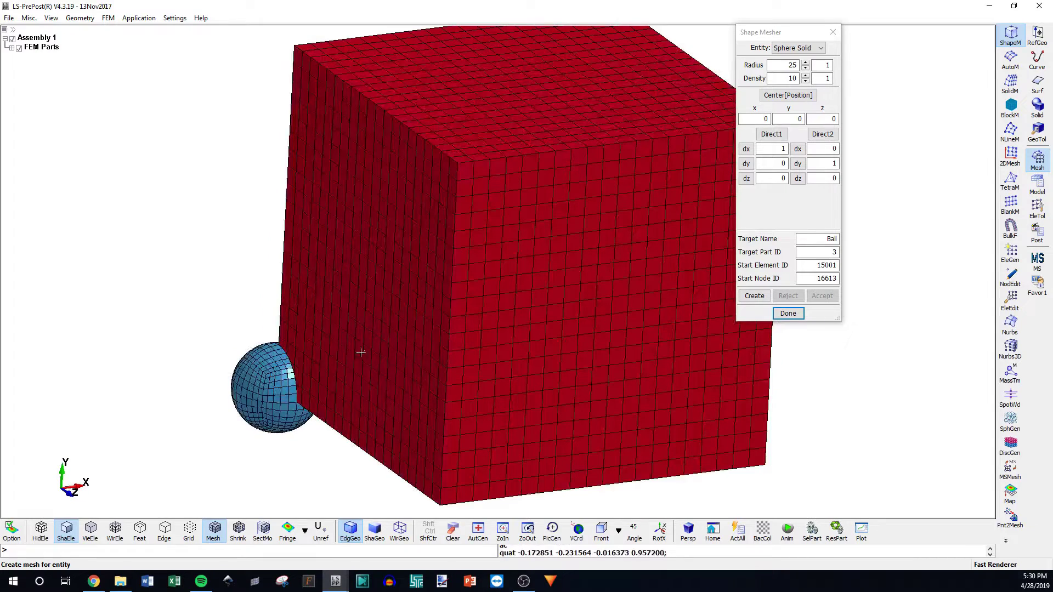
{"action": "left_click", "coordinate": [788, 313]}
{"action": "scroll", "coordinate": [580, 348], "scroll_direction": "down", "scroll_amount": 3}
{"action": "left_click_drag", "start_coordinate": [581, 348], "coordinate": [583, 329], "text": "shift"}
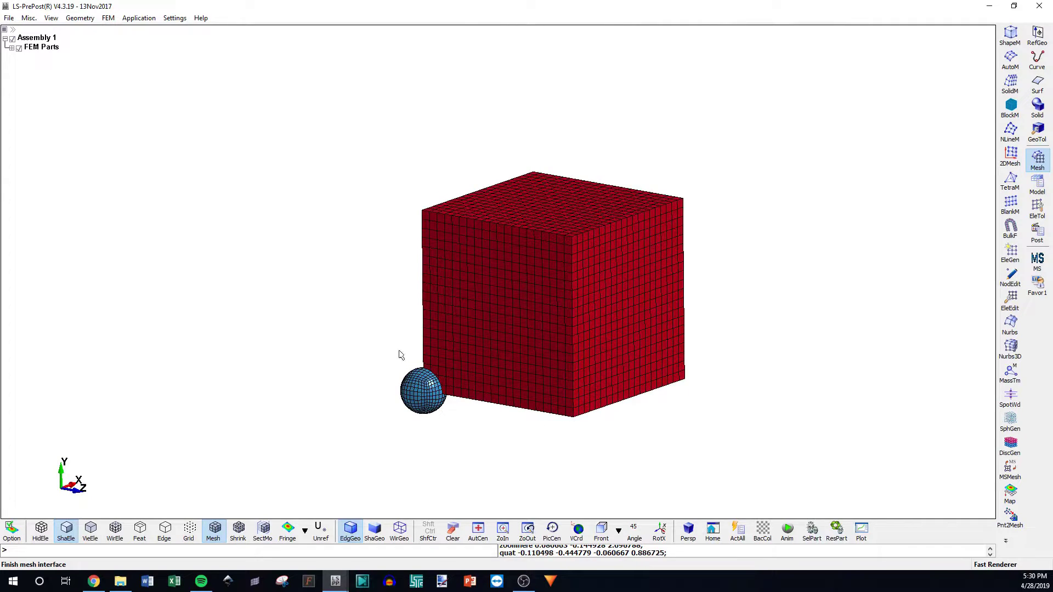
{"action": "left_click_drag", "start_coordinate": [399, 351], "coordinate": [428, 386], "text": "shift"}
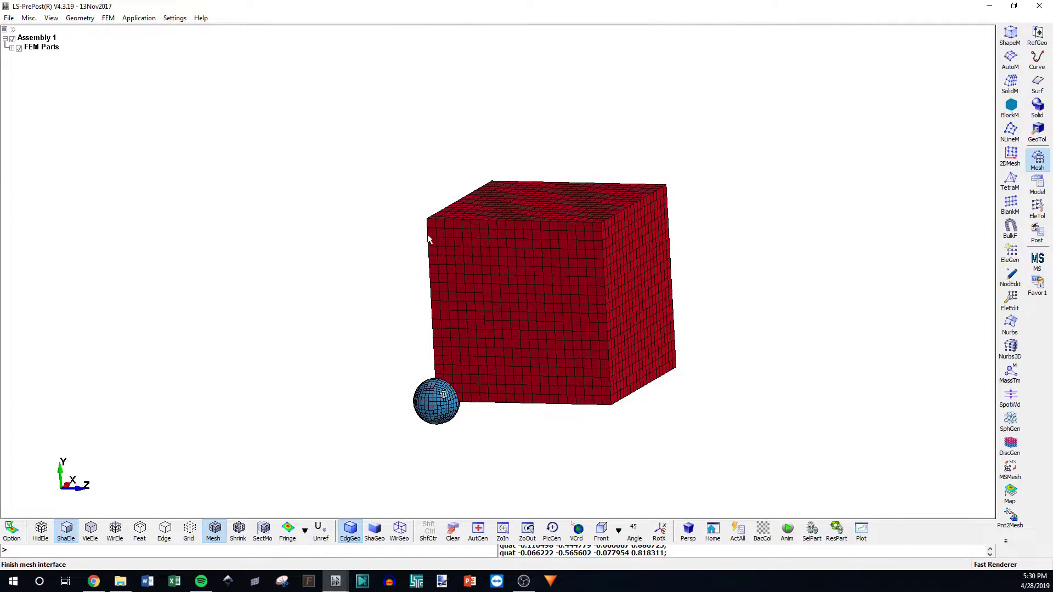
{"action": "left_click_drag", "start_coordinate": [469, 346], "coordinate": [488, 395], "text": "shift"}
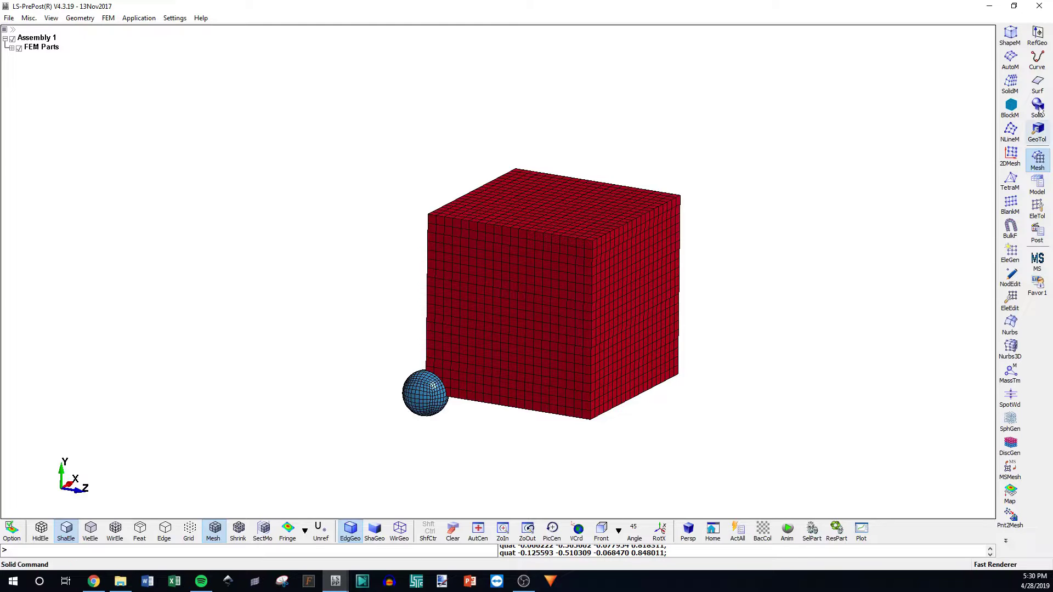
{"action": "left_click", "coordinate": [1012, 36]}
{"action": "left_click_drag", "start_coordinate": [787, 31], "coordinate": [938, 32]}
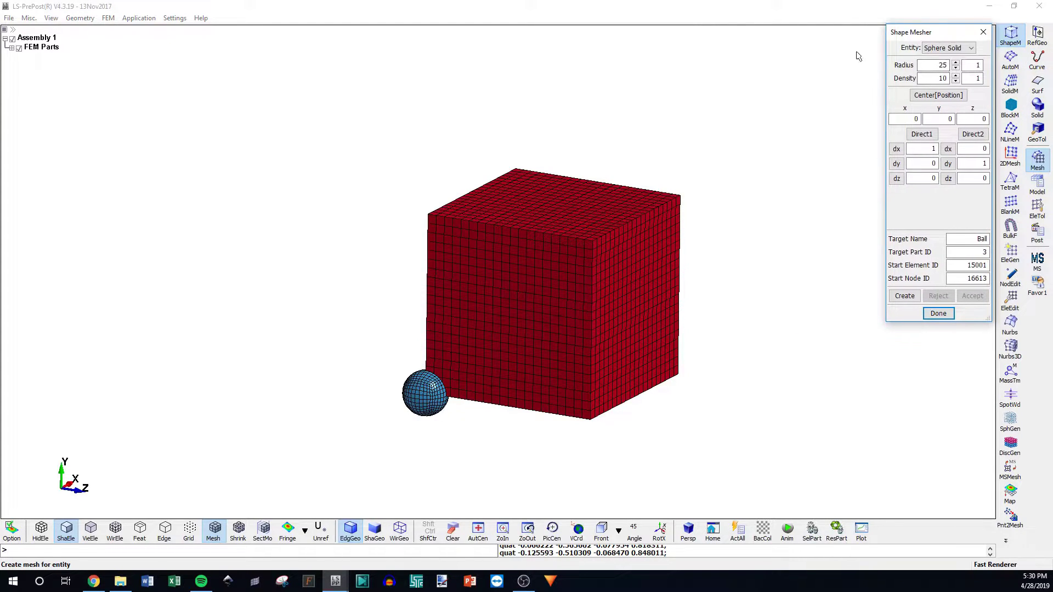
{"action": "left_click", "coordinate": [949, 47]}
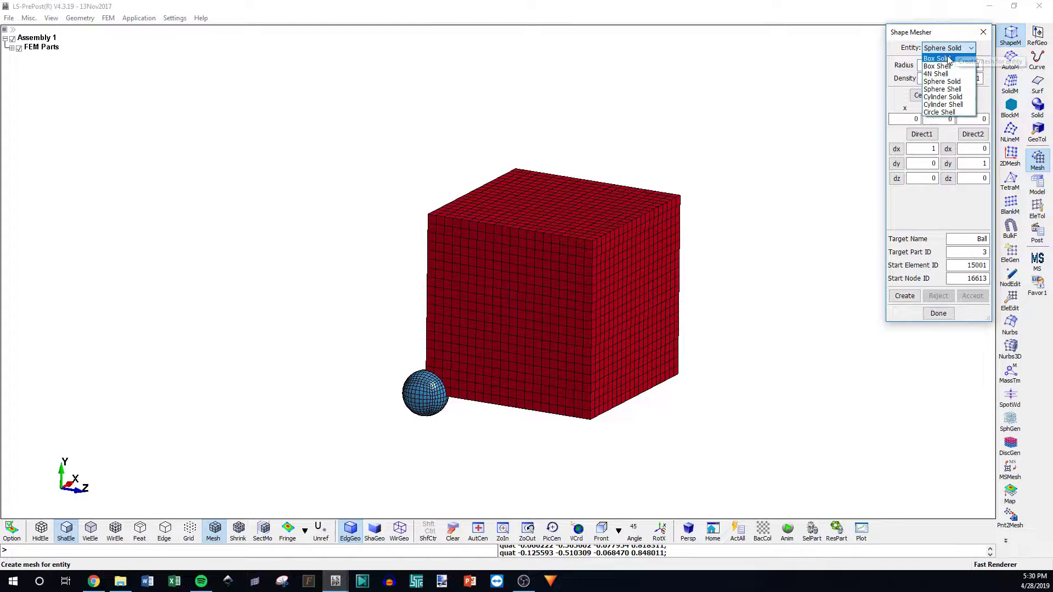
{"action": "left_click", "coordinate": [943, 56]}
{"action": "left_click_drag", "start_coordinate": [735, 127], "coordinate": [565, 229], "text": "shift"}
{"action": "left_click_drag", "start_coordinate": [839, 115], "coordinate": [594, 207], "text": "shift"}
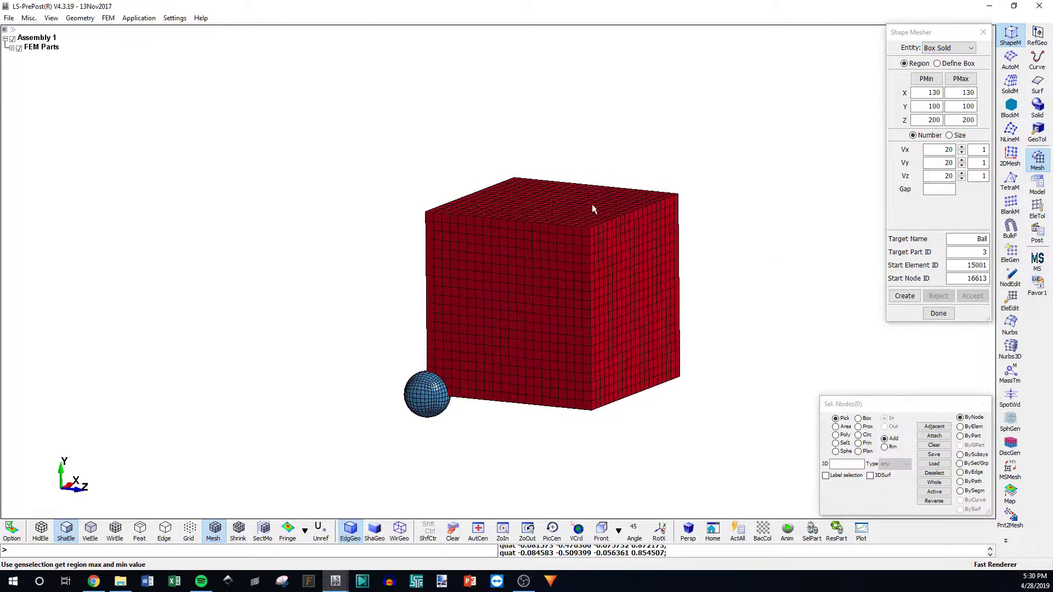
{"action": "scroll", "coordinate": [481, 335], "scroll_direction": "up", "scroll_amount": 1}
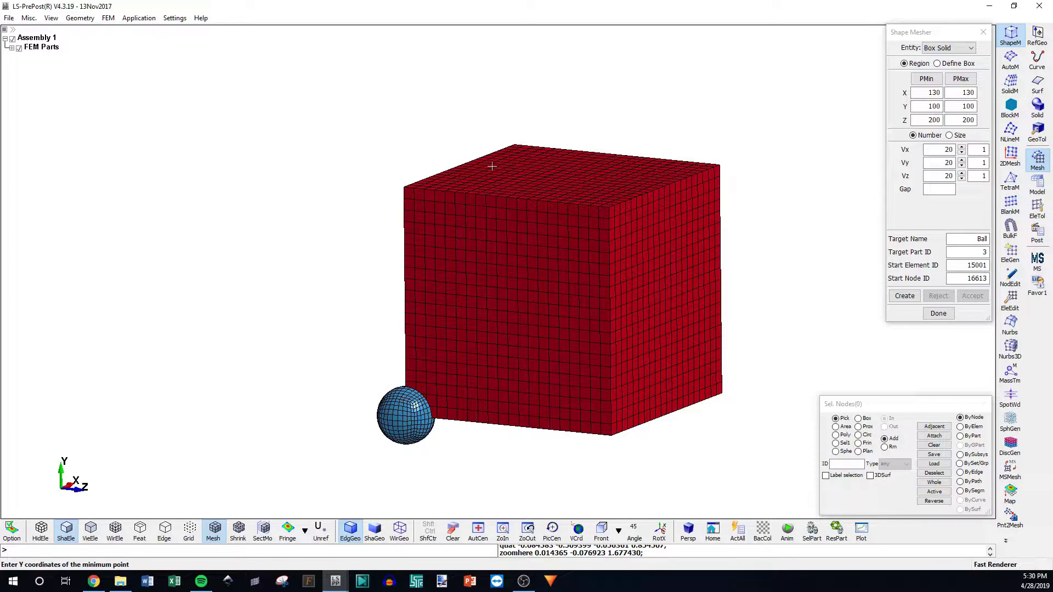
{"action": "left_click", "coordinate": [944, 48]}
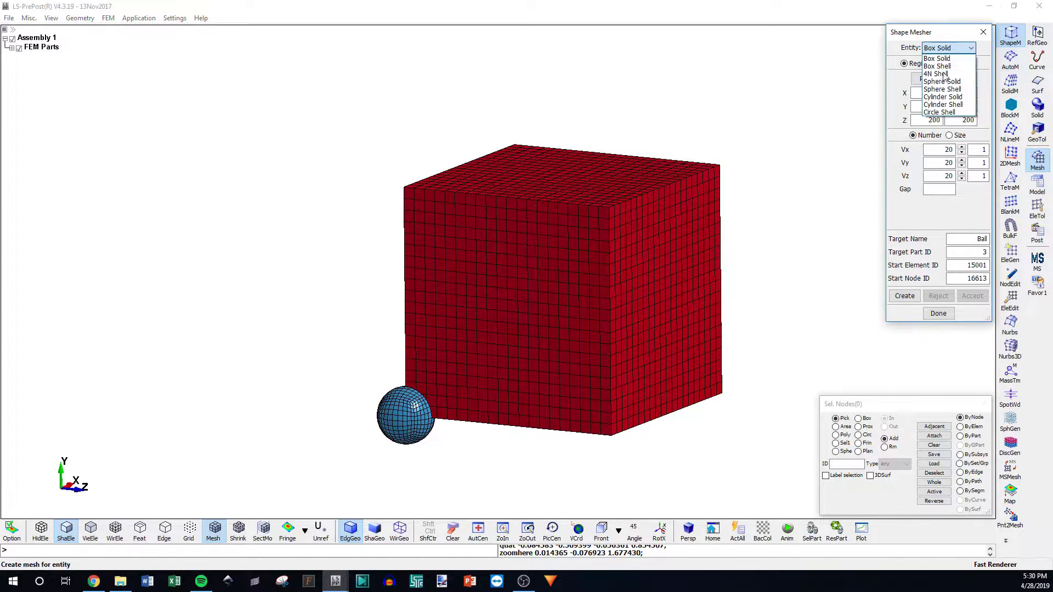
{"action": "left_click", "coordinate": [937, 58]}
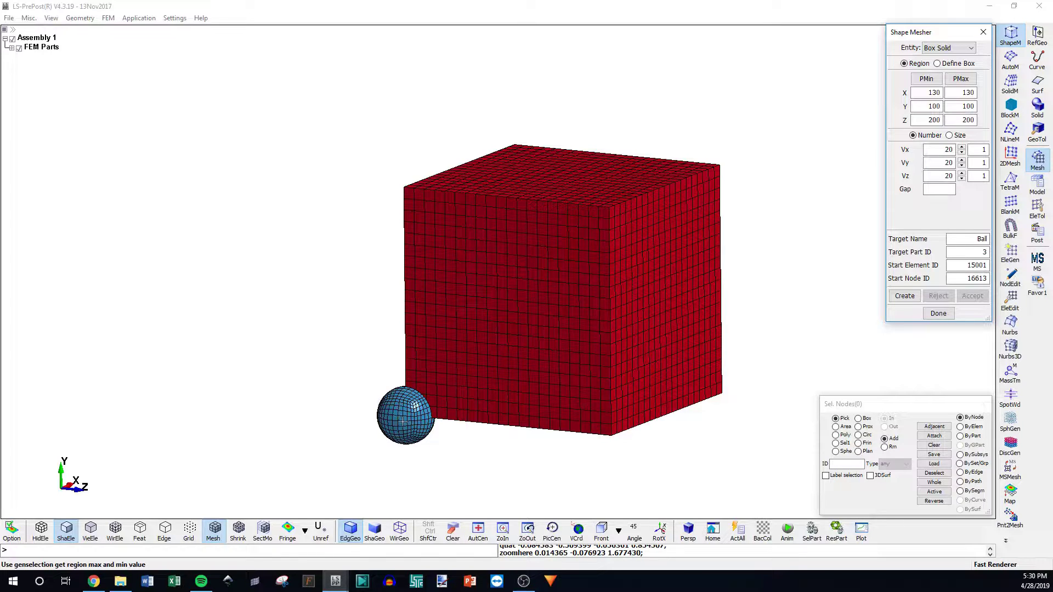
{"action": "left_click", "coordinate": [983, 32]}
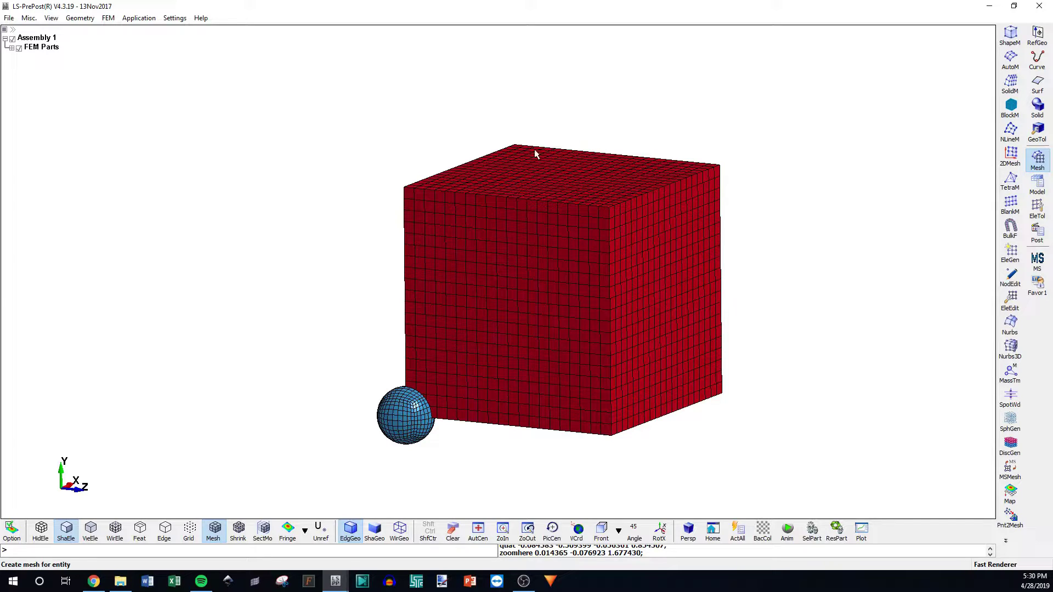
Open the element Transform tool in Translate mode, set the direction to Z, and select the whole ball by part
{"action": "left_click_drag", "start_coordinate": [673, 390], "coordinate": [468, 232], "text": "ctrl"}
{"action": "left_click_drag", "start_coordinate": [727, 396], "coordinate": [733, 312], "text": "ctrl"}
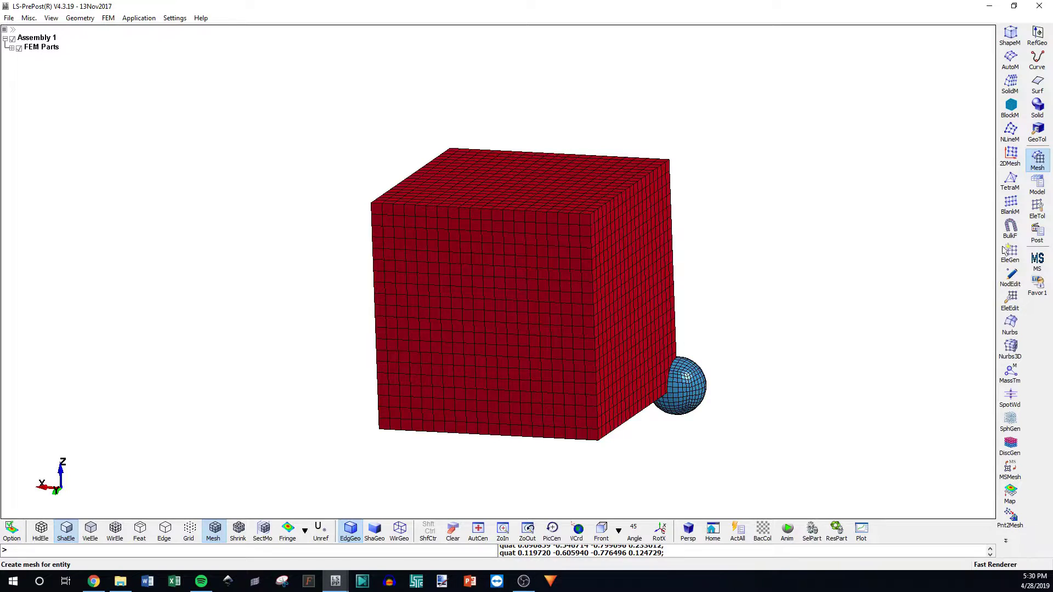
{"action": "left_click", "coordinate": [1037, 208]}
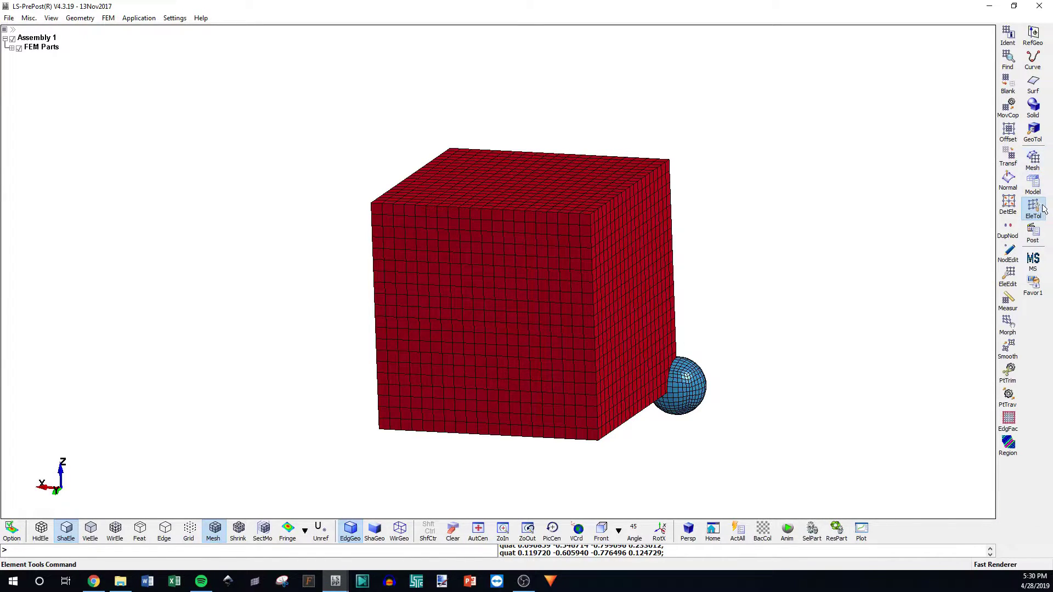
{"action": "left_click", "coordinate": [1011, 157]}
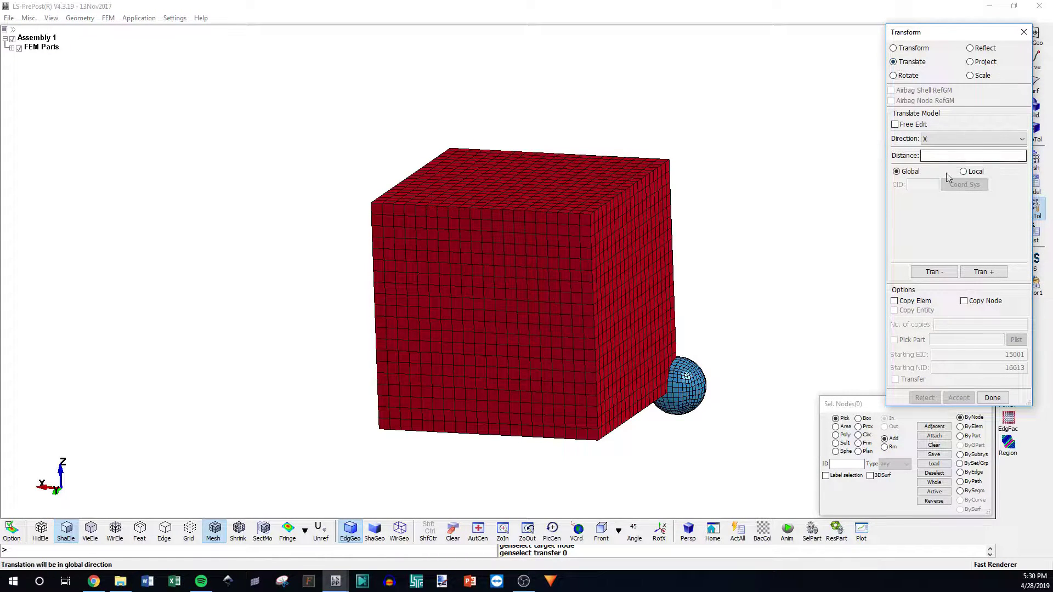
{"action": "left_click", "coordinate": [941, 140]}
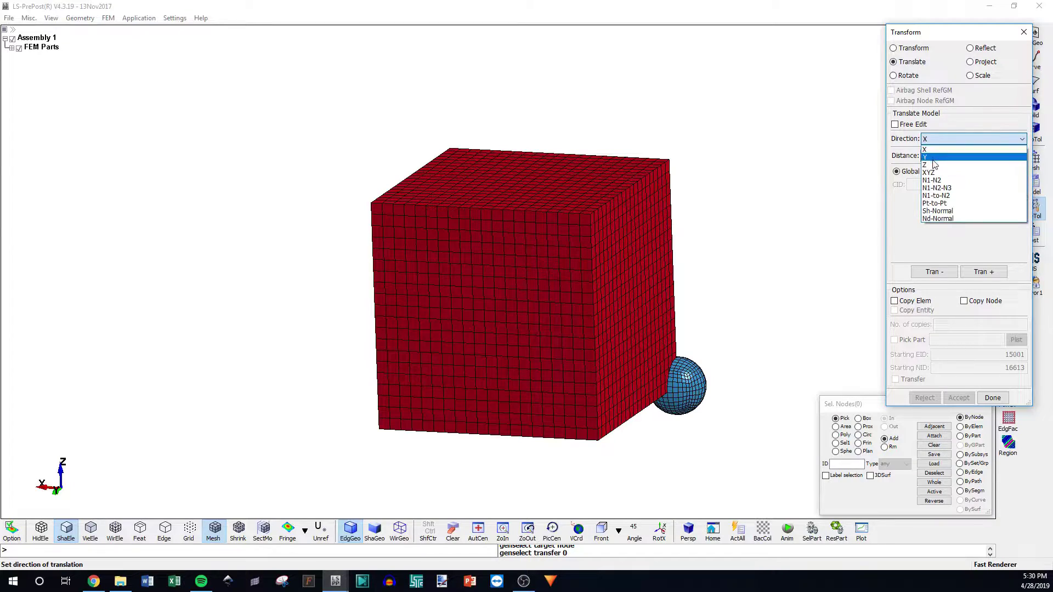
{"action": "left_click", "coordinate": [932, 164]}
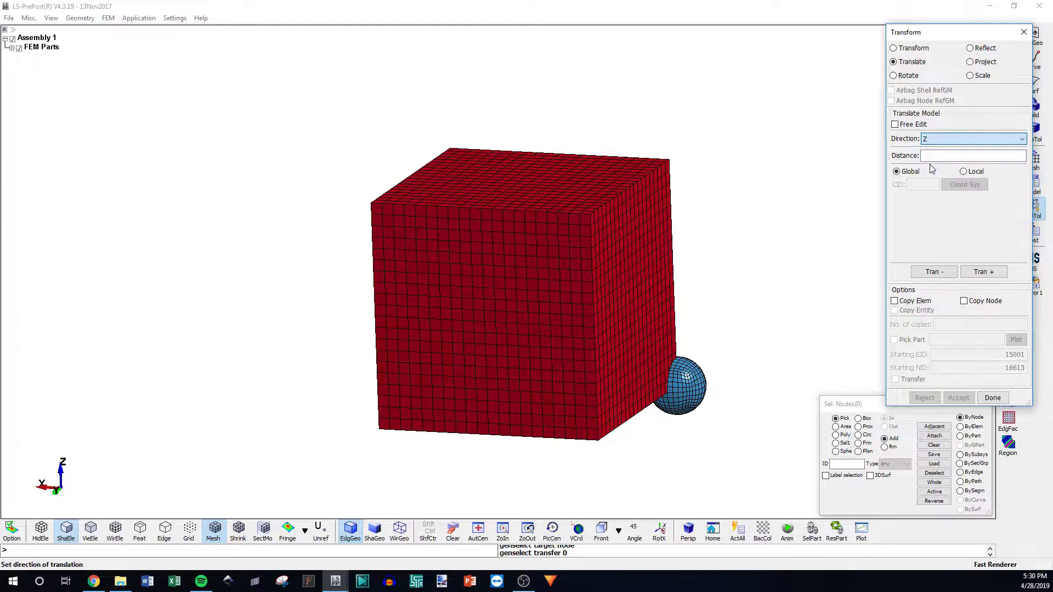
{"action": "left_click", "coordinate": [961, 436]}
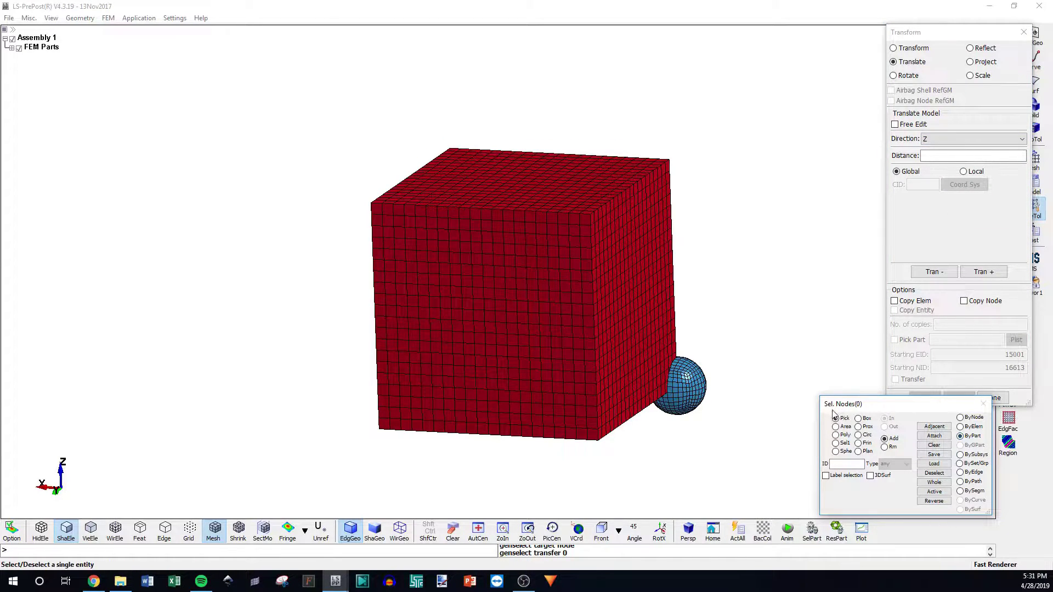
{"action": "left_click", "coordinate": [696, 391]}
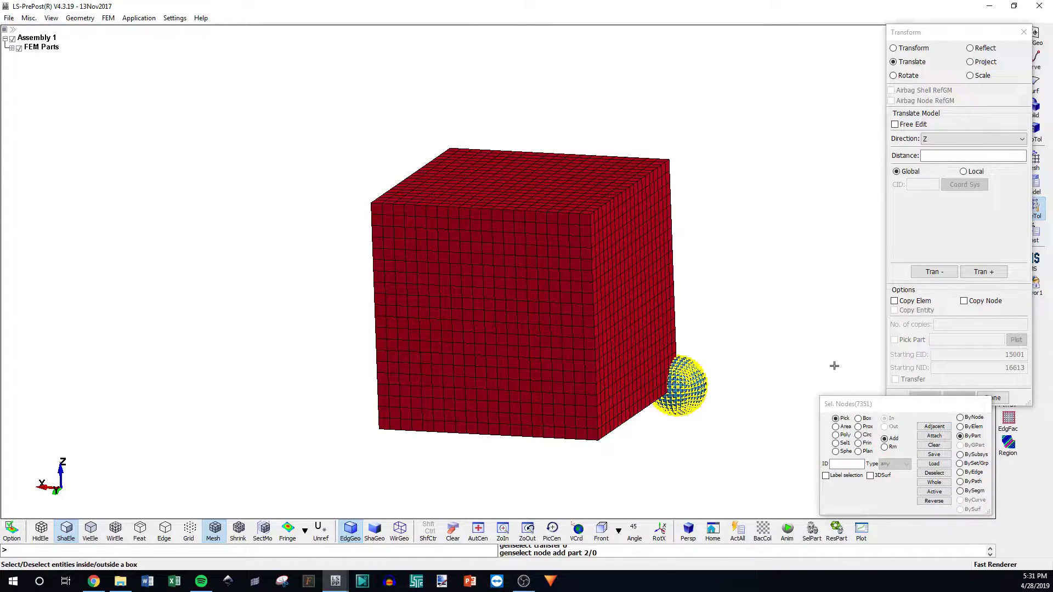
Translate the selected ball by 200 in the positive Z direction
{"action": "left_click", "coordinate": [971, 156]}
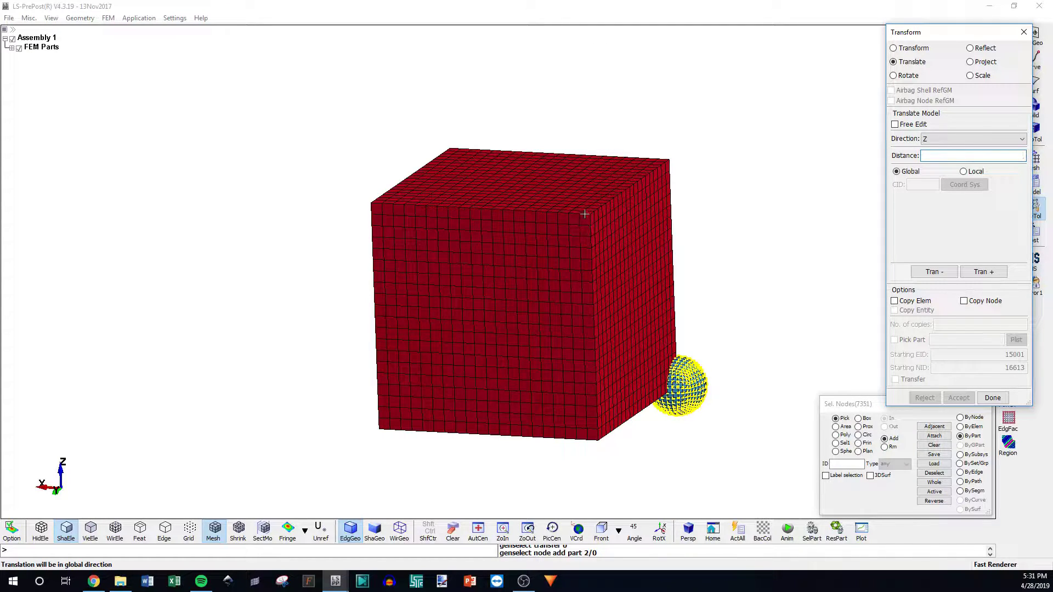
{"action": "type", "text": "200"}
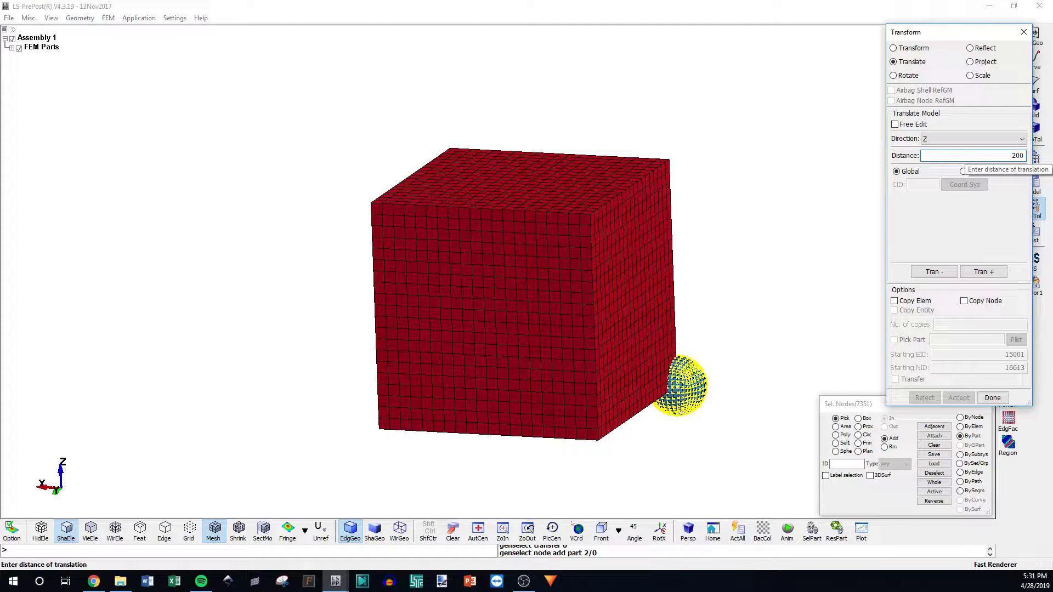
{"action": "left_click", "coordinate": [972, 274]}
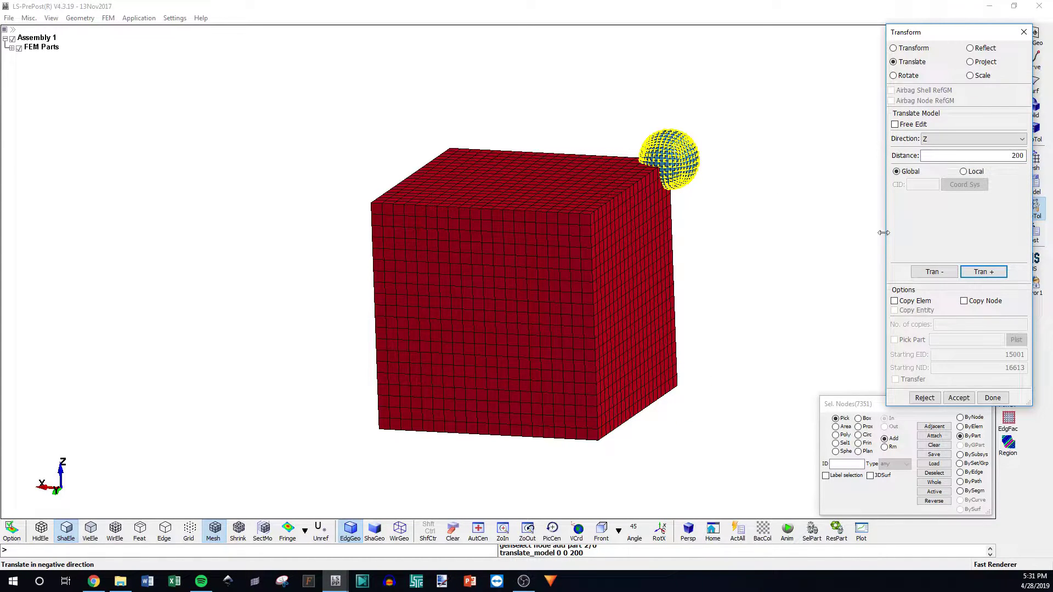
Translate the selected ball by a further 30 in the positive Z direction
{"action": "double_click", "coordinate": [1014, 155]}
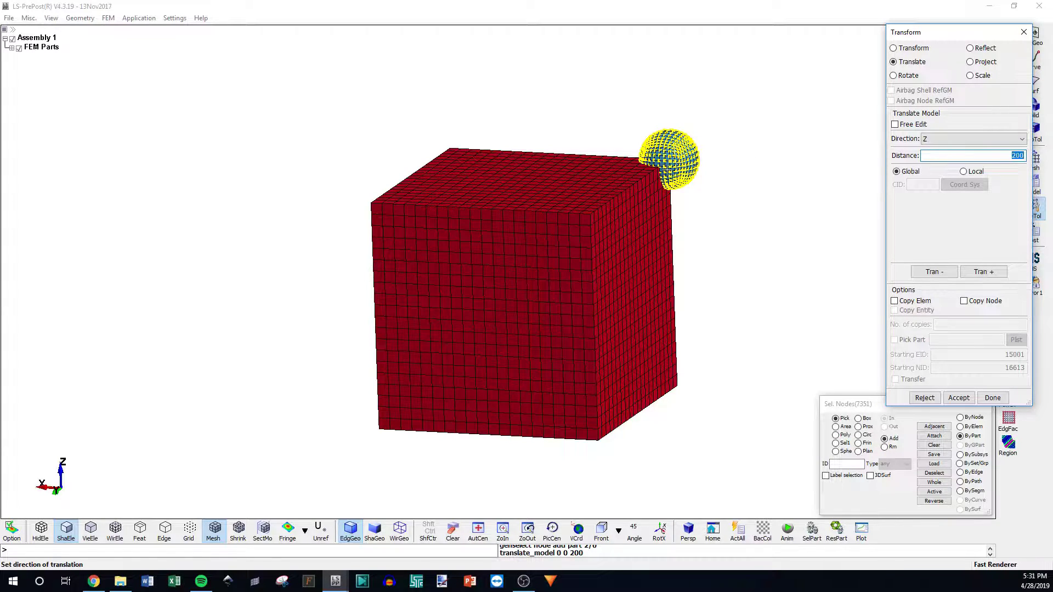
{"action": "type", "text": "30"}
{"action": "left_click", "coordinate": [980, 272]}
{"action": "left_click_drag", "start_coordinate": [691, 298], "coordinate": [567, 261], "text": "shift"}
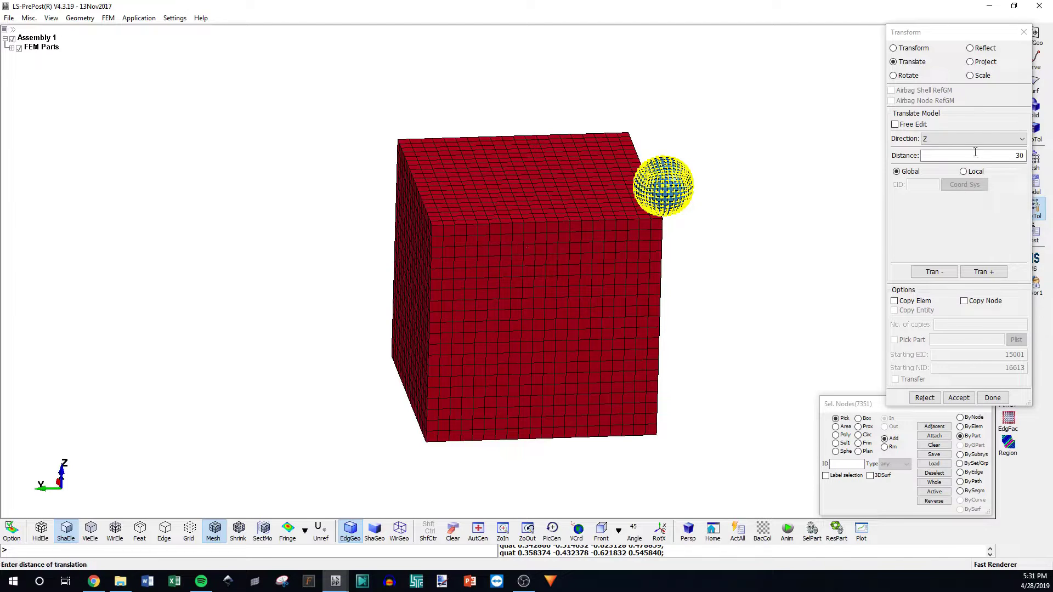
Translate the selected ball by 100 in the positive X direction
{"action": "left_click", "coordinate": [933, 139]}
{"action": "left_click", "coordinate": [933, 148]}
{"action": "double_click", "coordinate": [1014, 156]}
{"action": "type", "text": "100"}
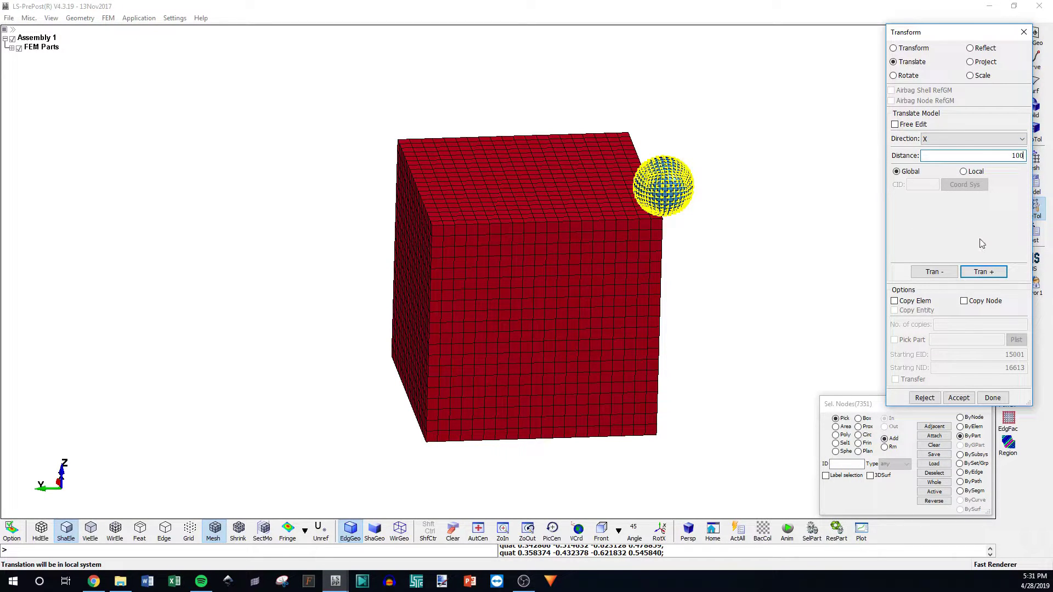
{"action": "left_click", "coordinate": [984, 271]}
{"action": "left_click_drag", "start_coordinate": [692, 206], "coordinate": [636, 236], "text": "shift"}
Translate the ball by 100 in the positive Y direction, then accept the moves and close the Transform tool
{"action": "left_click", "coordinate": [949, 138]}
{"action": "left_click", "coordinate": [943, 157]}
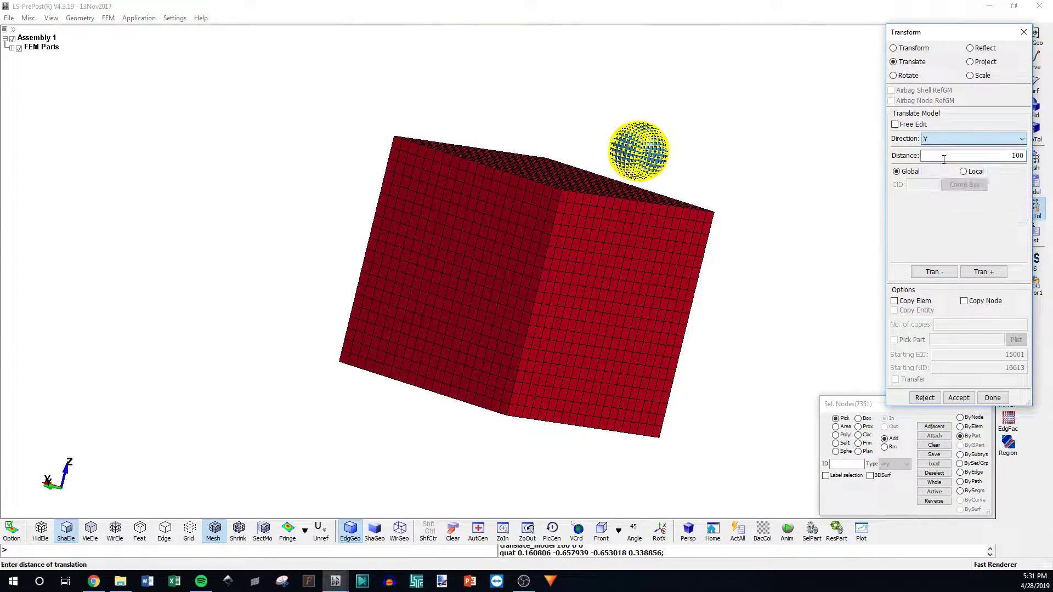
{"action": "left_click", "coordinate": [984, 272]}
{"action": "left_click_drag", "start_coordinate": [549, 208], "coordinate": [396, 141], "text": "shift"}
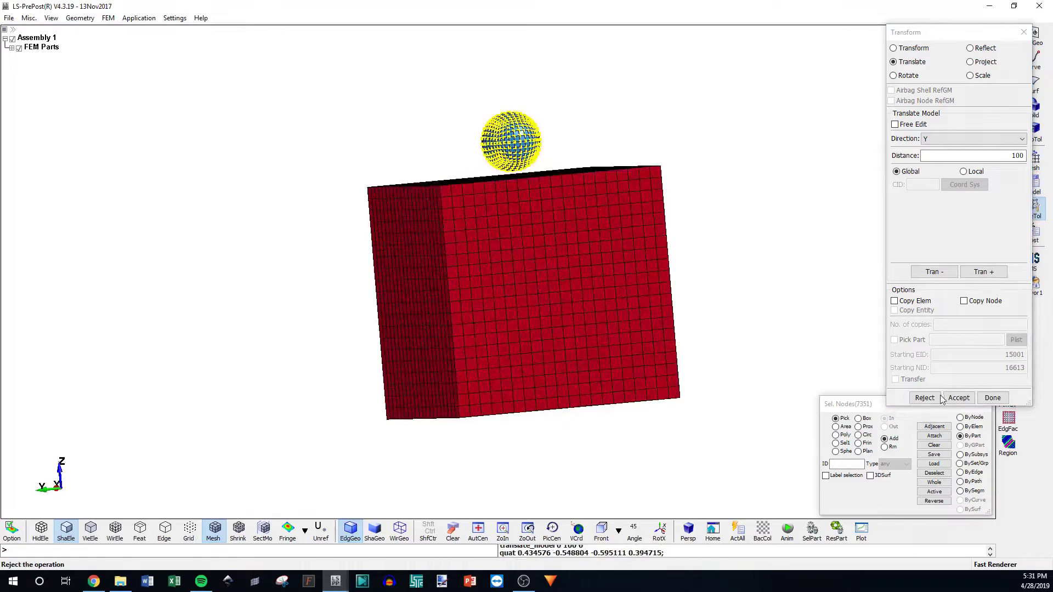
{"action": "left_click", "coordinate": [959, 398]}
{"action": "left_click", "coordinate": [993, 398]}
{"action": "left_click_drag", "start_coordinate": [707, 299], "coordinate": [574, 382], "text": "shift"}
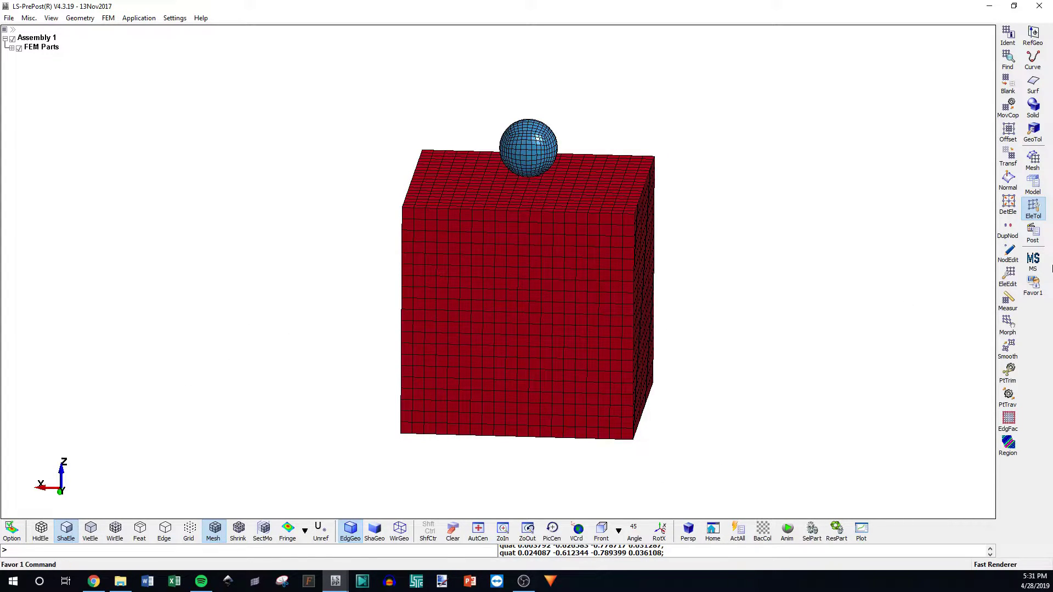
Open the Shape Mesher, choose the 4N Shell entity, and activate its first corner point for picking
{"action": "left_click", "coordinate": [1034, 162]}
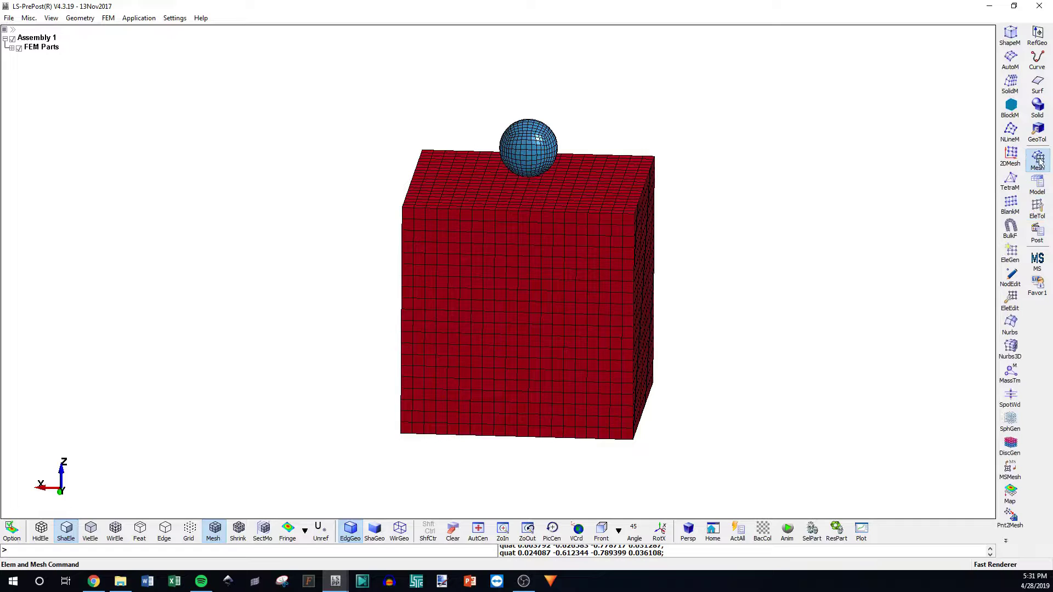
{"action": "left_click", "coordinate": [1010, 34]}
{"action": "left_click", "coordinate": [951, 53]}
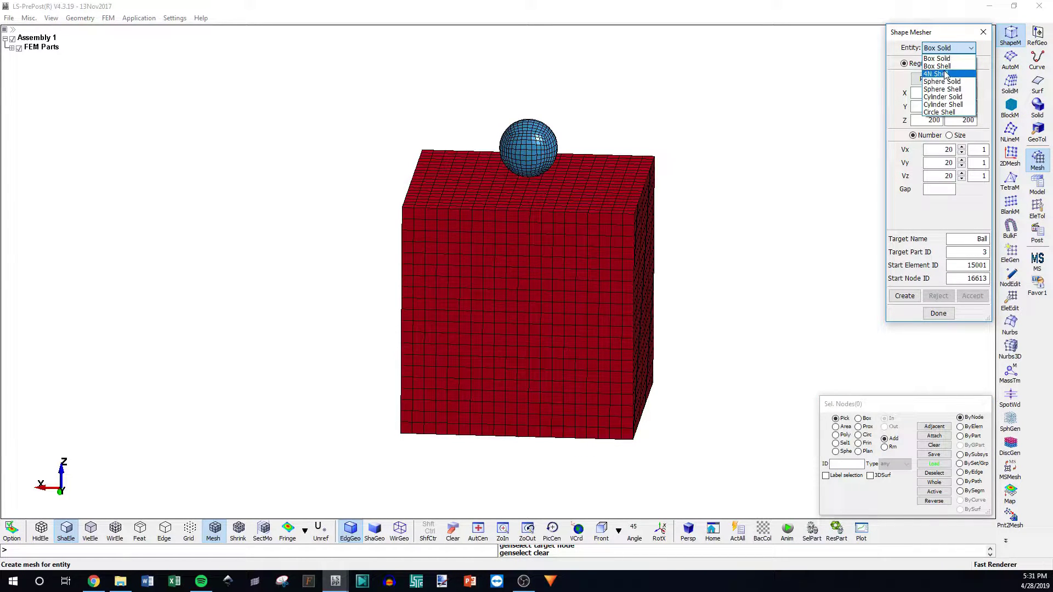
{"action": "left_click", "coordinate": [945, 74]}
{"action": "left_click", "coordinate": [913, 66]}
{"action": "left_click", "coordinate": [941, 65]}
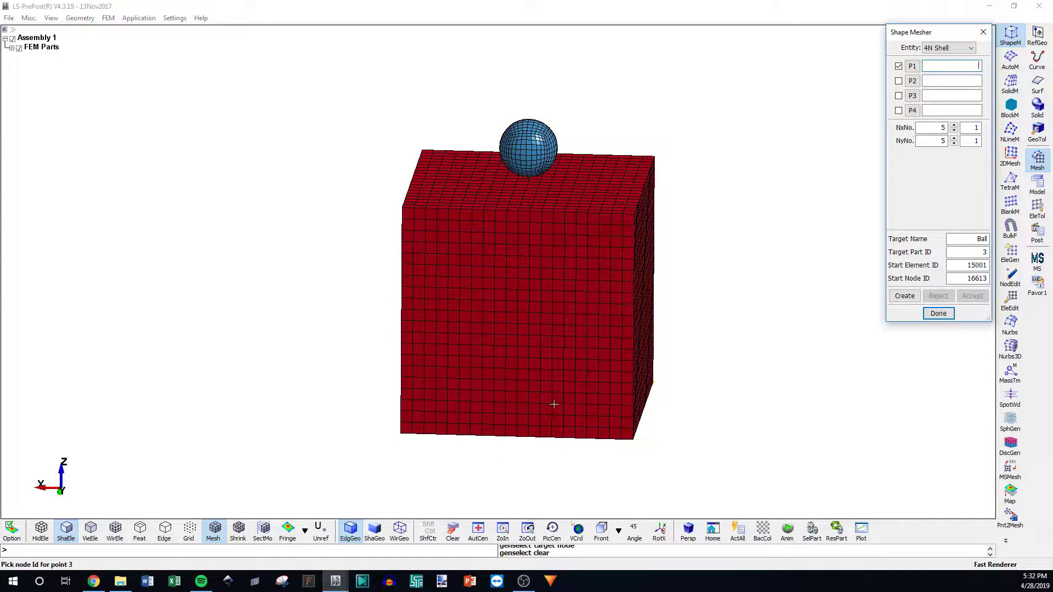
Pick the four corner nodes of the block's underside as P1 200,200,0, P2 200,0,0, P3 0,0,0 and P4 0,200,0
{"action": "left_click_drag", "start_coordinate": [505, 365], "coordinate": [489, 309], "text": "shift"}
{"action": "scroll", "coordinate": [403, 387], "scroll_direction": "up", "scroll_amount": 2}
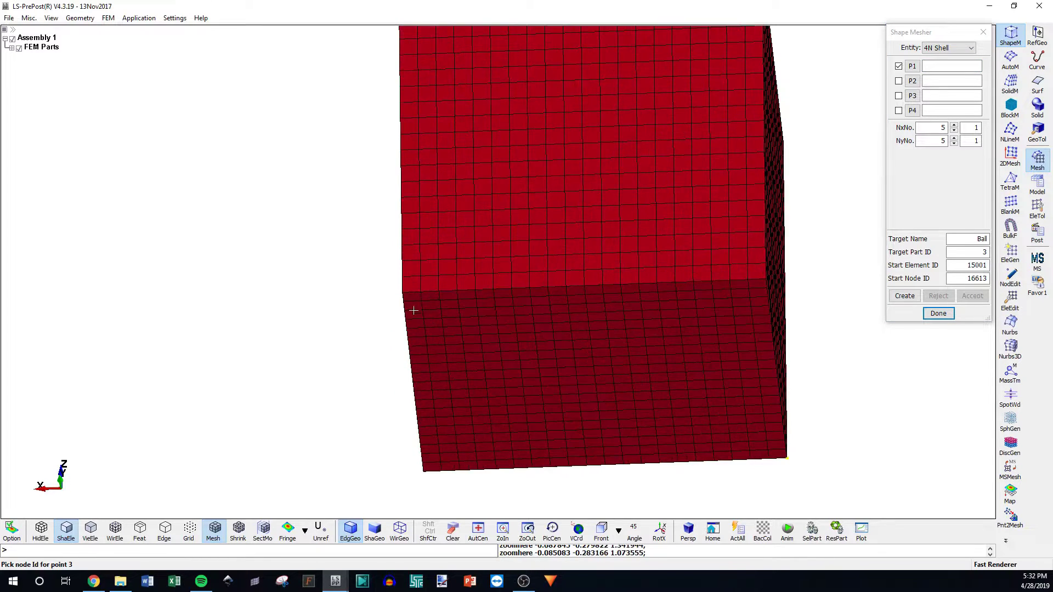
{"action": "left_click", "coordinate": [401, 291]}
{"action": "left_click", "coordinate": [426, 472]}
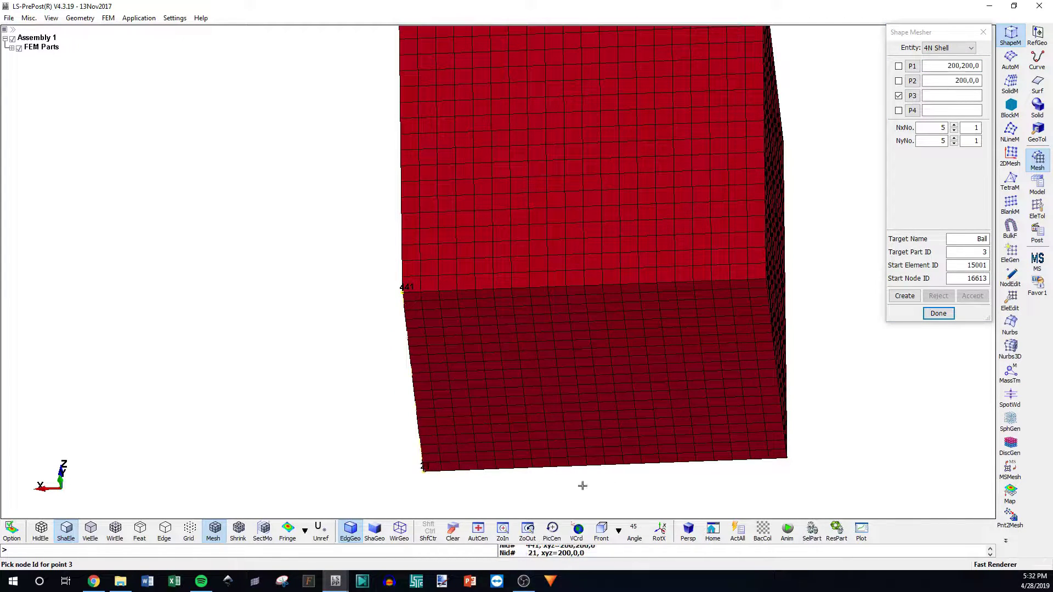
{"action": "left_click", "coordinate": [791, 459]}
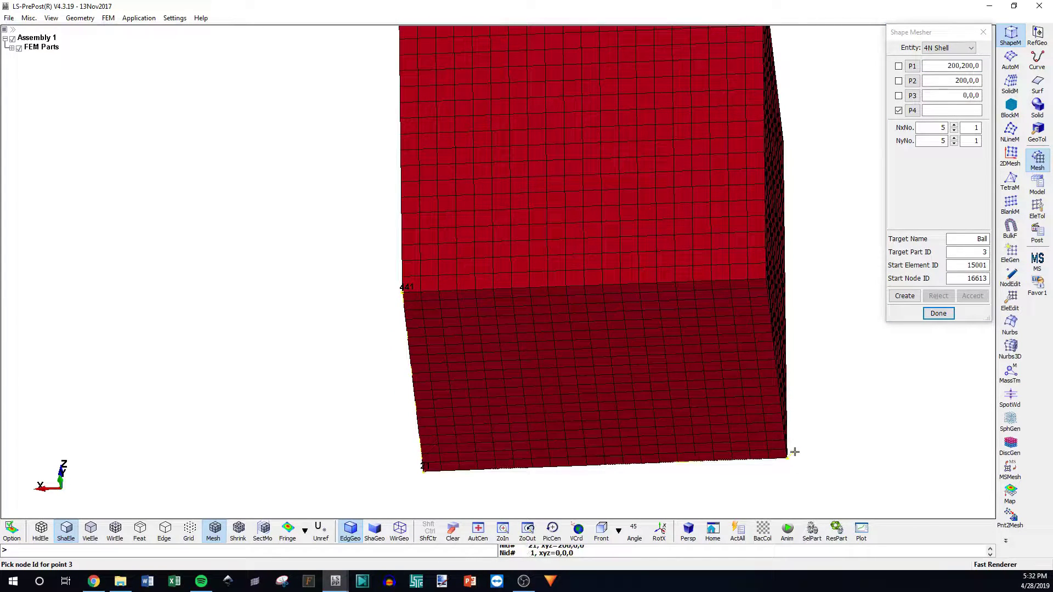
{"action": "left_click", "coordinate": [764, 278]}
{"action": "left_click_drag", "start_coordinate": [646, 287], "coordinate": [454, 283], "text": "shift"}
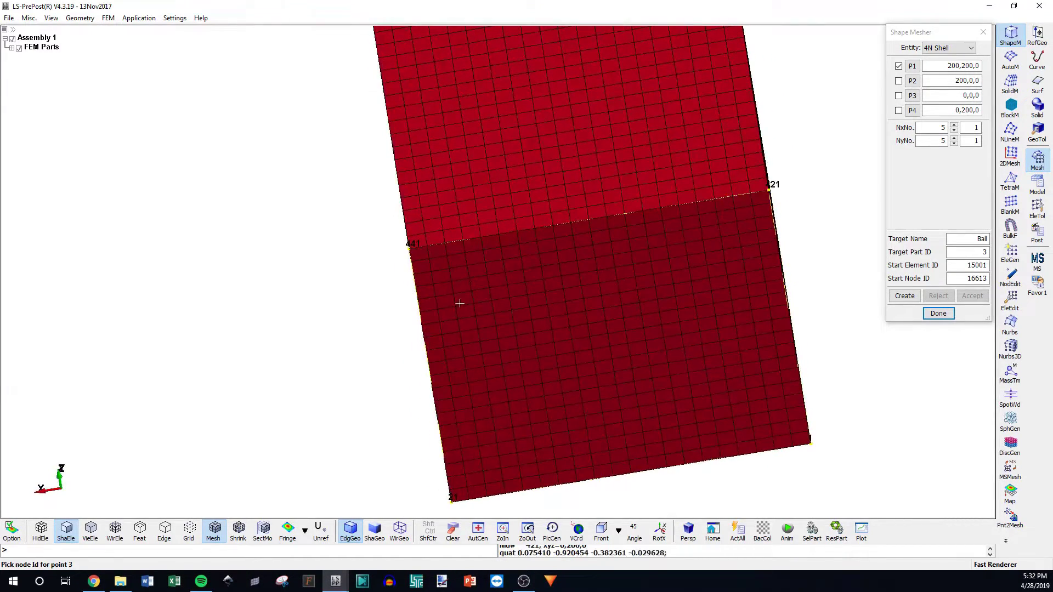
{"action": "left_click_drag", "start_coordinate": [702, 336], "coordinate": [713, 377], "text": "shift"}
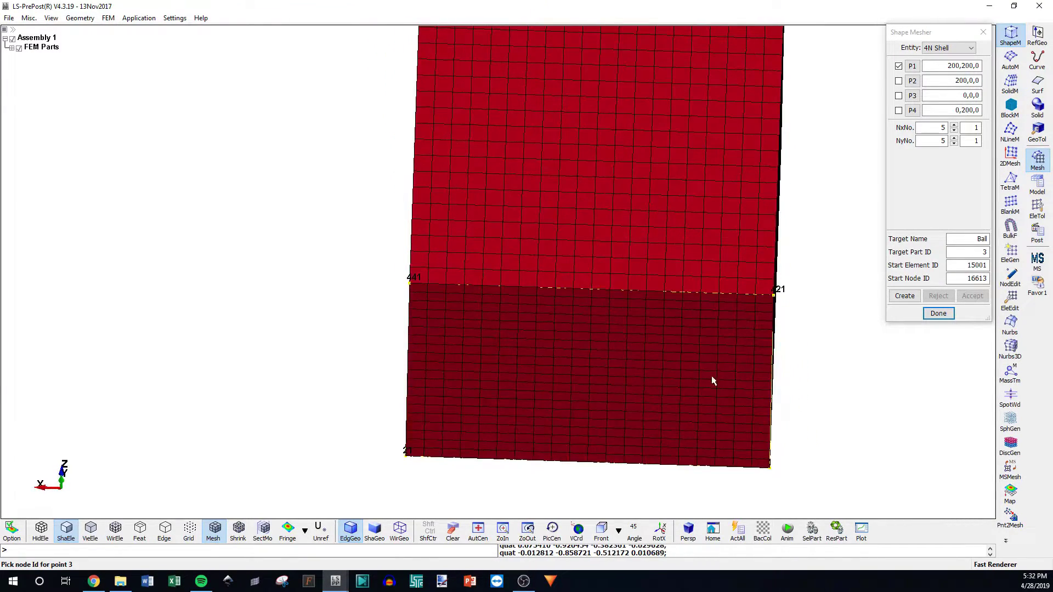
Set the shell's number of elements to 20 along both X and Y
{"action": "left_click", "coordinate": [932, 130]}
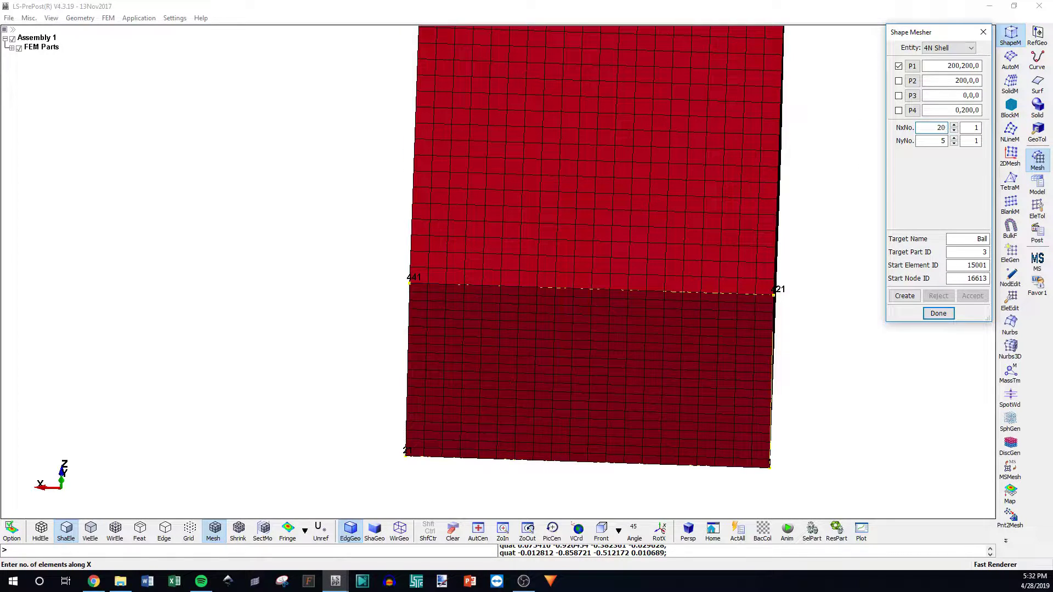
{"action": "double_click", "coordinate": [930, 140]}
{"action": "type", "text": "20"}
Set the shell's number of elements to 40 along both X and Y
{"action": "double_click", "coordinate": [931, 127]}
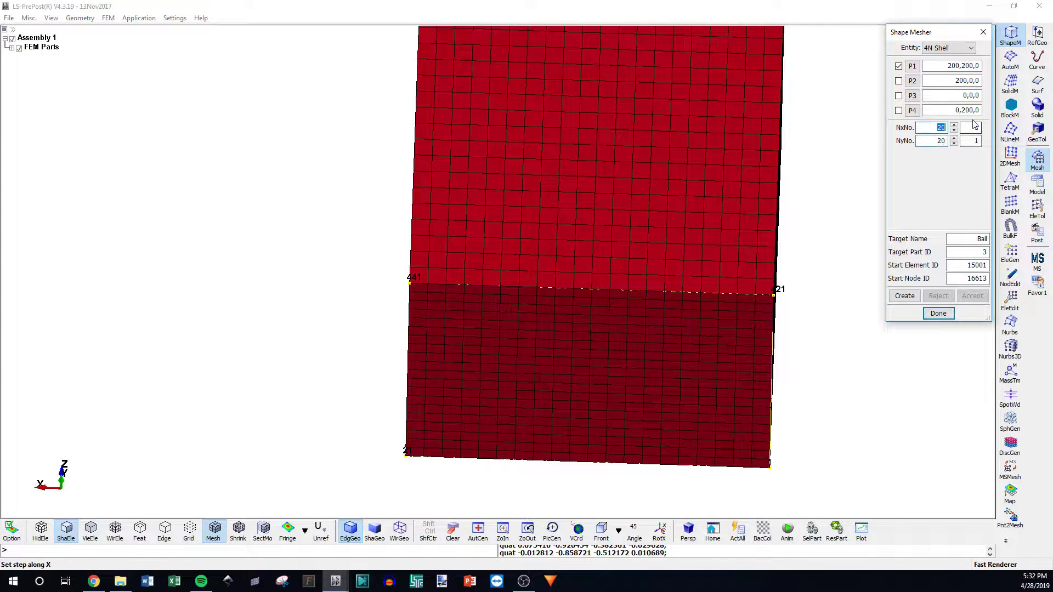
{"action": "double_click", "coordinate": [932, 141]}
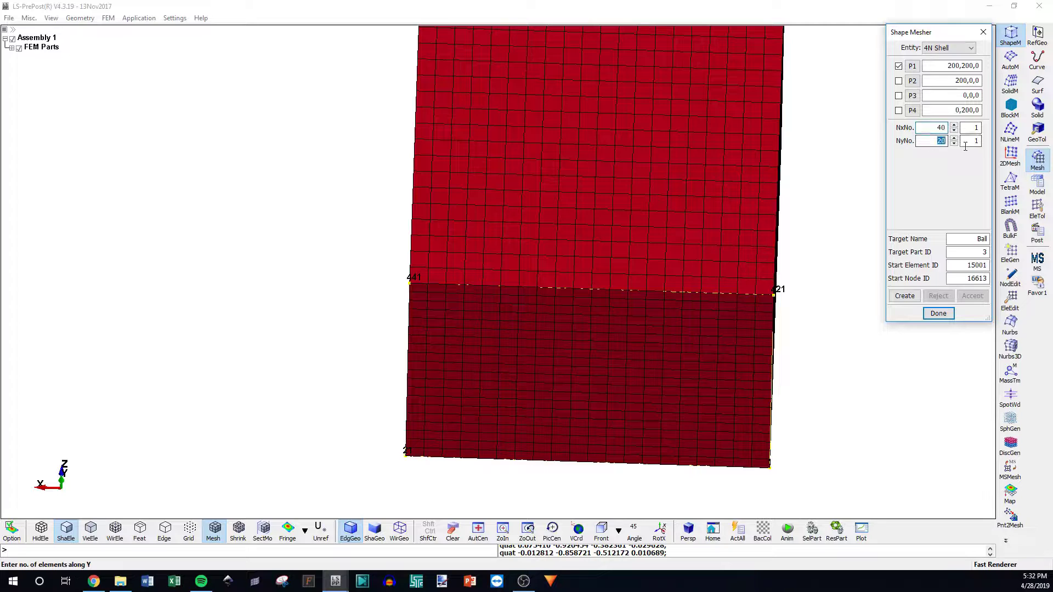
{"action": "type", "text": "40"}
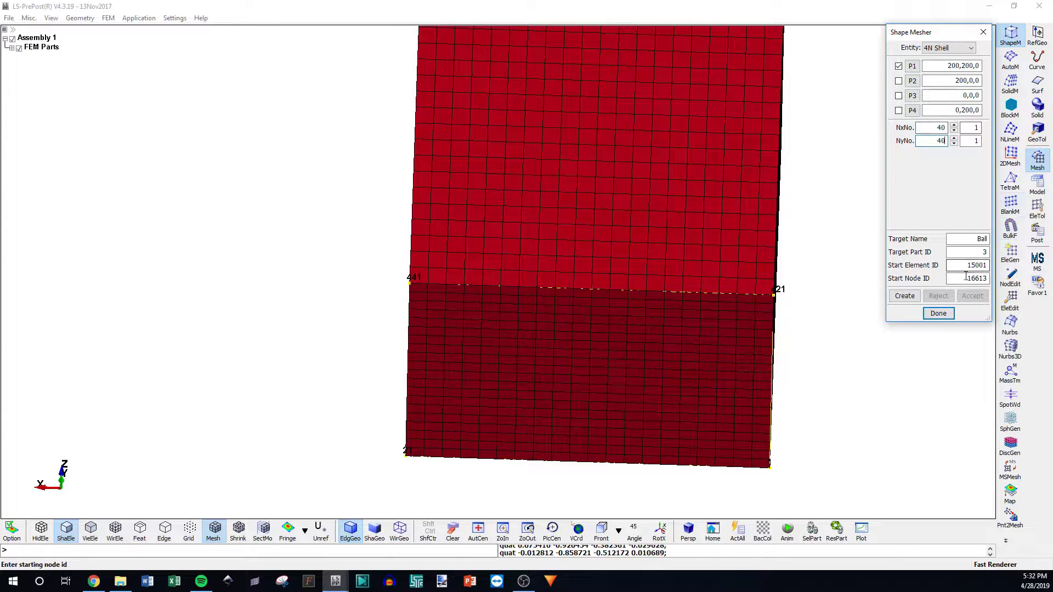
Name the target part Ground, create and accept its shell mesh, and close the Shape Mesher
{"action": "double_click", "coordinate": [974, 242]}
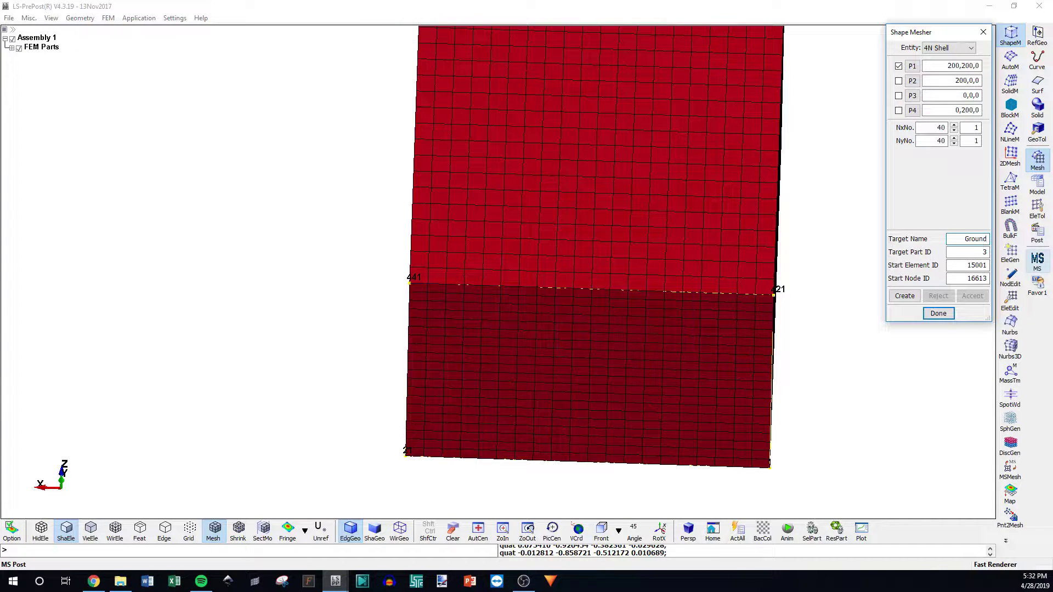
{"action": "left_click", "coordinate": [905, 296]}
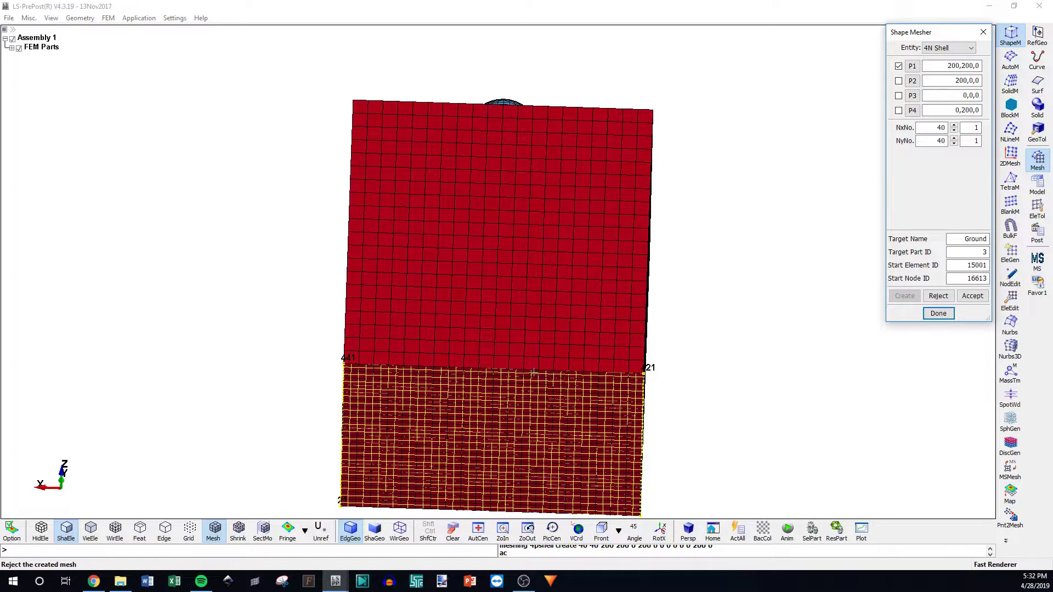
{"action": "left_click", "coordinate": [972, 296]}
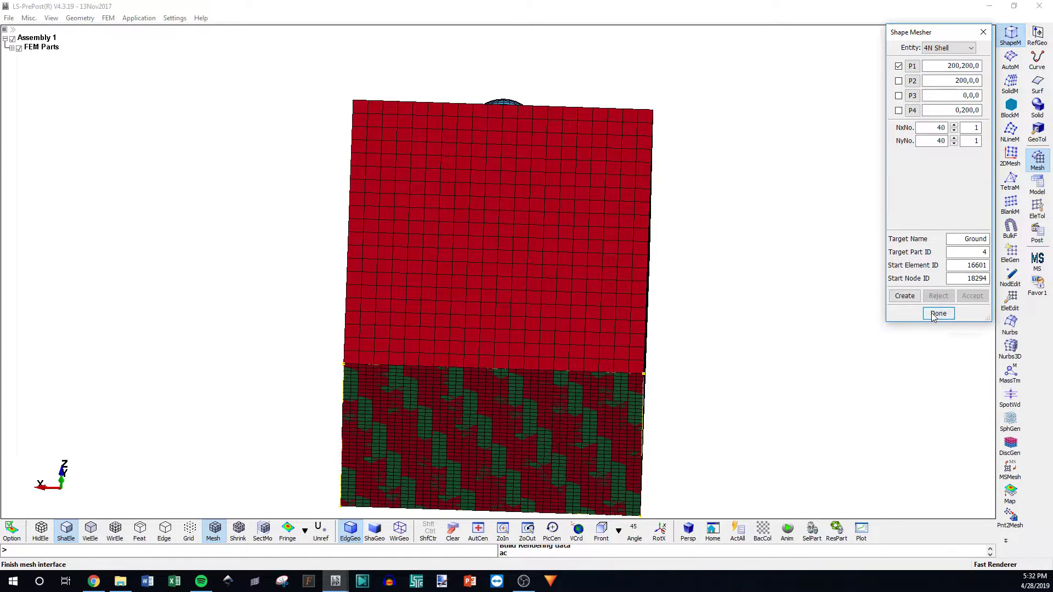
{"action": "left_click", "coordinate": [939, 314]}
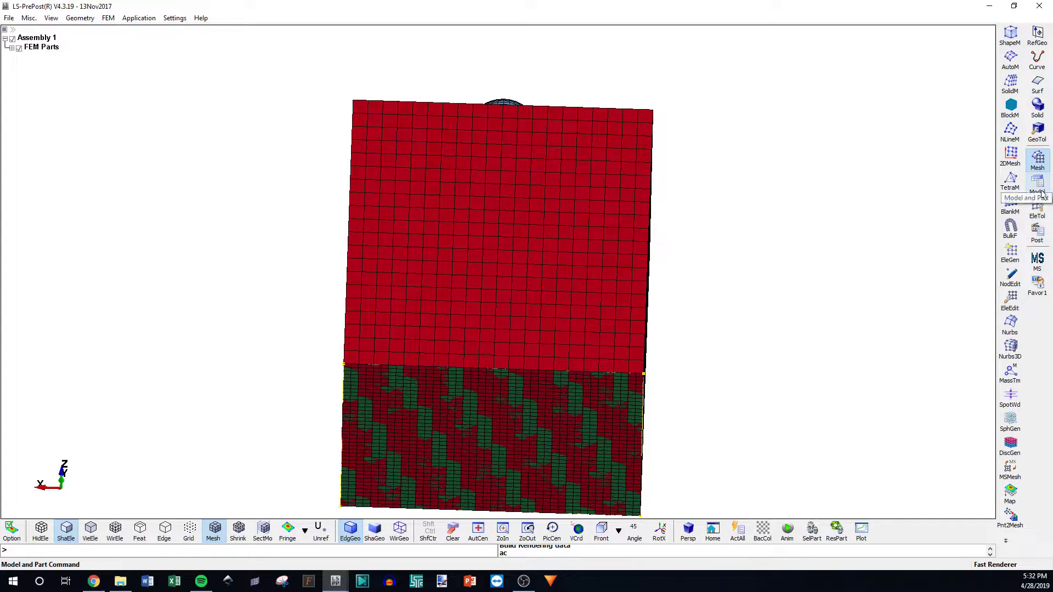
Open the element Transform tool in Translate mode and select the whole block by part
{"action": "left_click_drag", "start_coordinate": [616, 261], "coordinate": [578, 188], "text": "shift"}
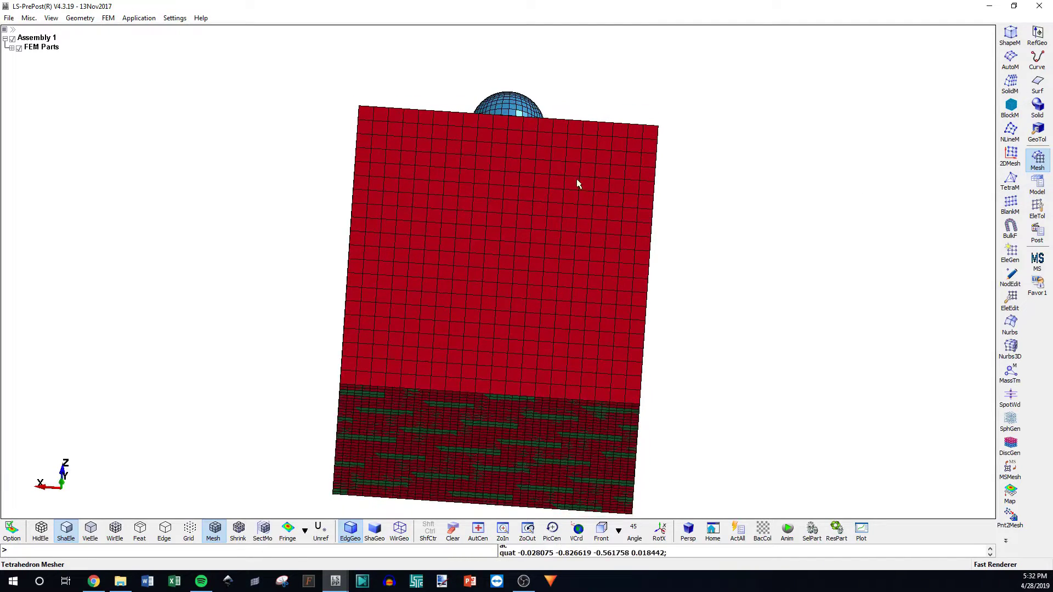
{"action": "scroll", "coordinate": [505, 239], "scroll_direction": "down", "scroll_amount": 3}
{"action": "scroll", "coordinate": [508, 237], "scroll_direction": "up", "scroll_amount": 1}
{"action": "scroll", "coordinate": [509, 260], "scroll_direction": "up", "scroll_amount": 1}
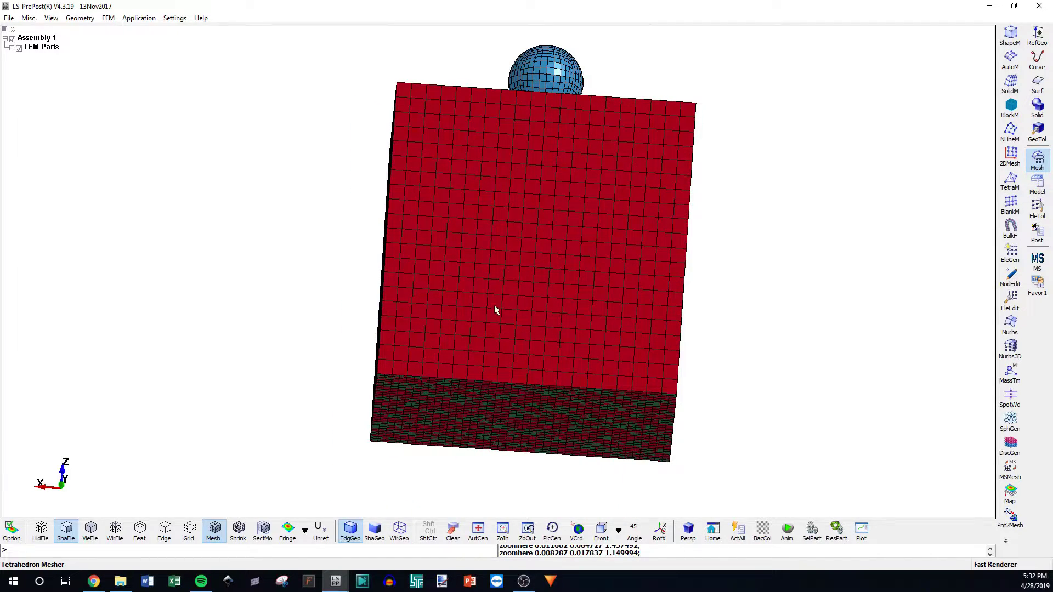
{"action": "left_click_drag", "start_coordinate": [551, 262], "coordinate": [550, 247], "text": "shift"}
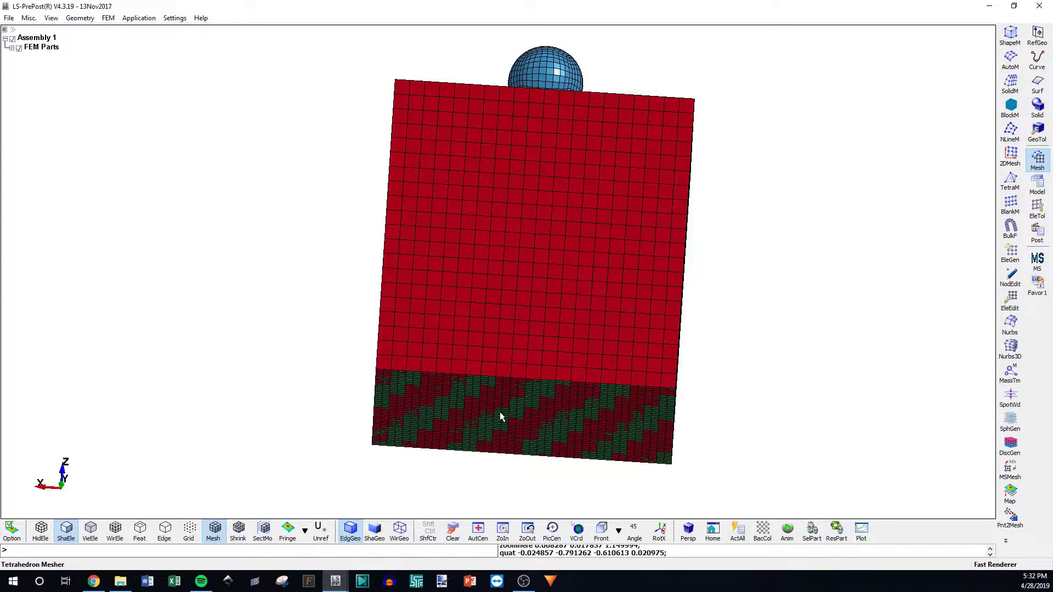
{"action": "left_click_drag", "start_coordinate": [541, 366], "coordinate": [564, 396], "text": "shift"}
{"action": "left_click", "coordinate": [1037, 209]}
{"action": "left_click", "coordinate": [1012, 159]}
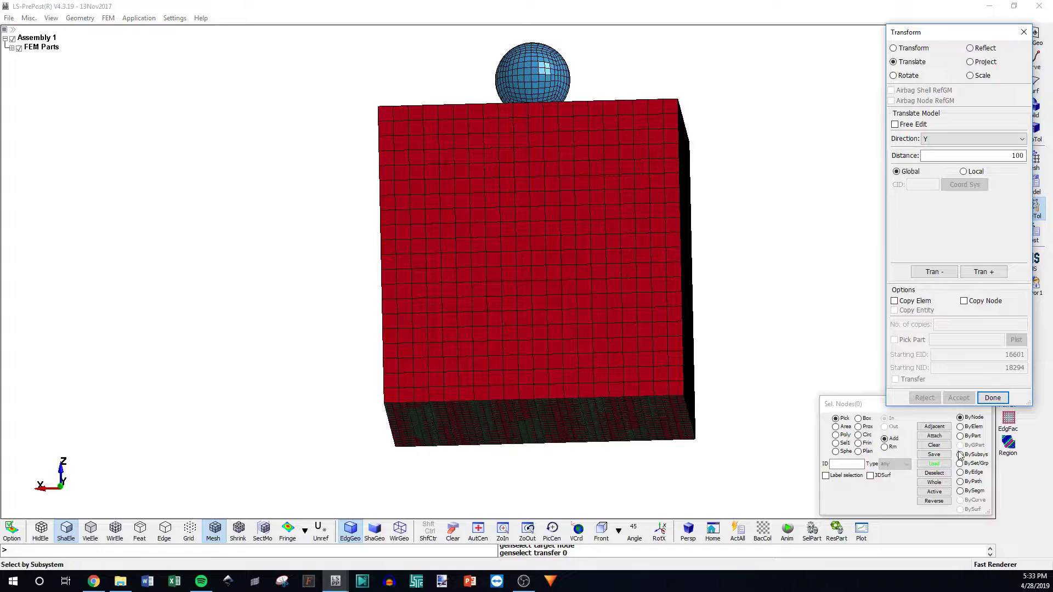
{"action": "left_click", "coordinate": [558, 269]}
{"action": "left_click_drag", "start_coordinate": [597, 238], "coordinate": [571, 110], "text": "shift"}
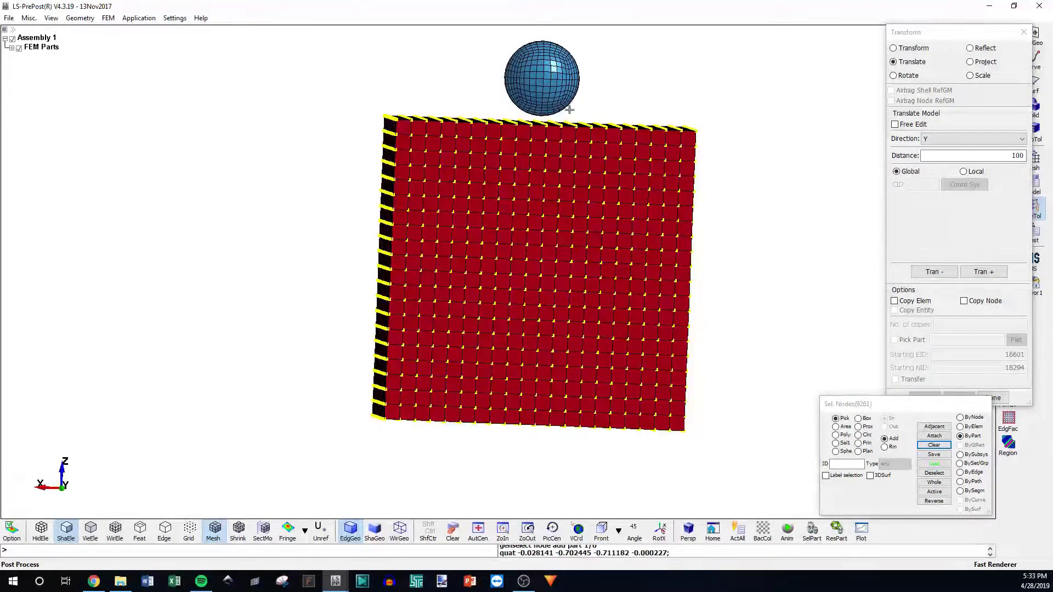
Translate the selected block by 0.5 in the positive Z direction
{"action": "left_click", "coordinate": [960, 140]}
{"action": "left_click", "coordinate": [946, 165]}
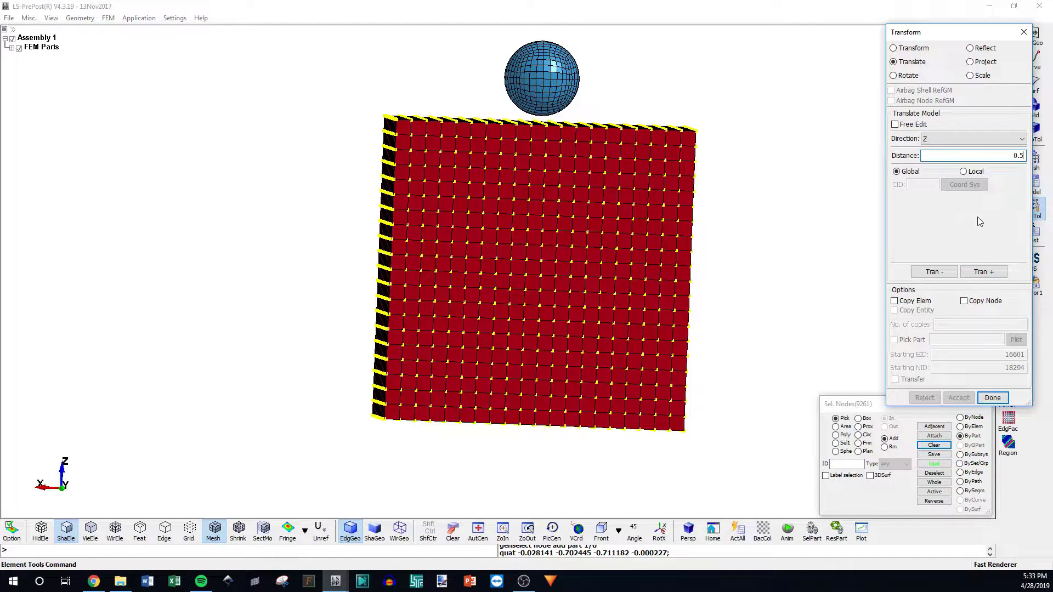
{"action": "left_click", "coordinate": [986, 273]}
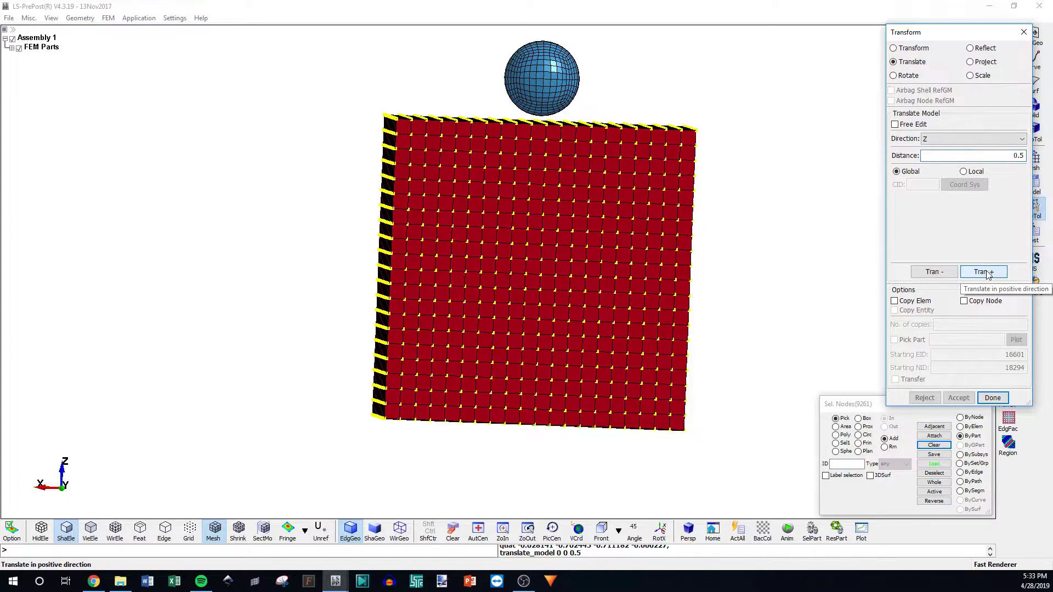
Examine the gap between the block's underside and the ground plate from close up and from several angles
{"action": "left_click_drag", "start_coordinate": [653, 296], "coordinate": [673, 256], "text": "ctrl"}
{"action": "scroll", "coordinate": [590, 404], "scroll_direction": "up", "scroll_amount": 3}
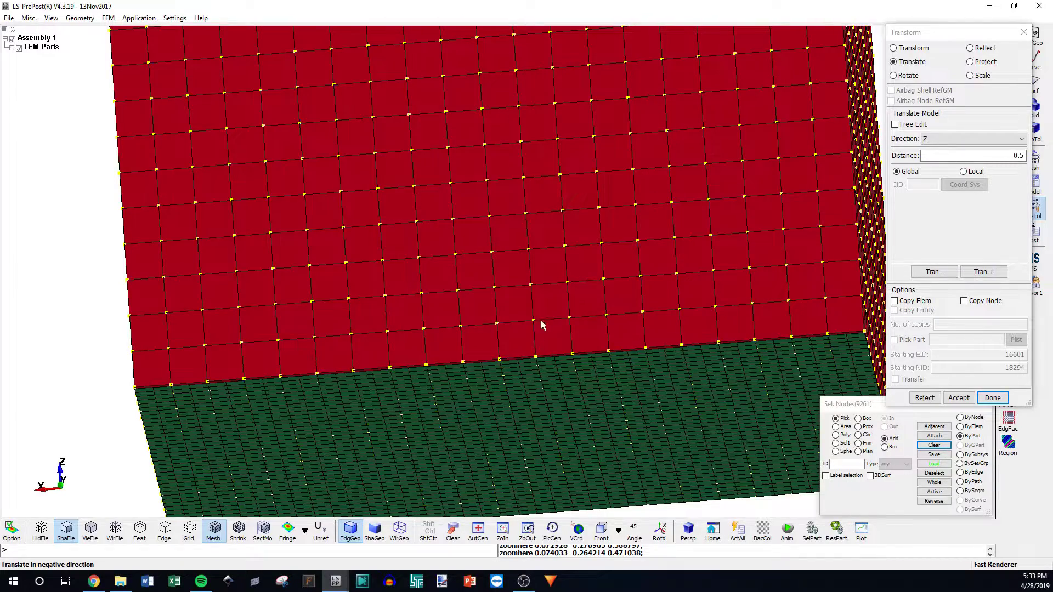
{"action": "scroll", "coordinate": [540, 328], "scroll_direction": "up", "scroll_amount": 4}
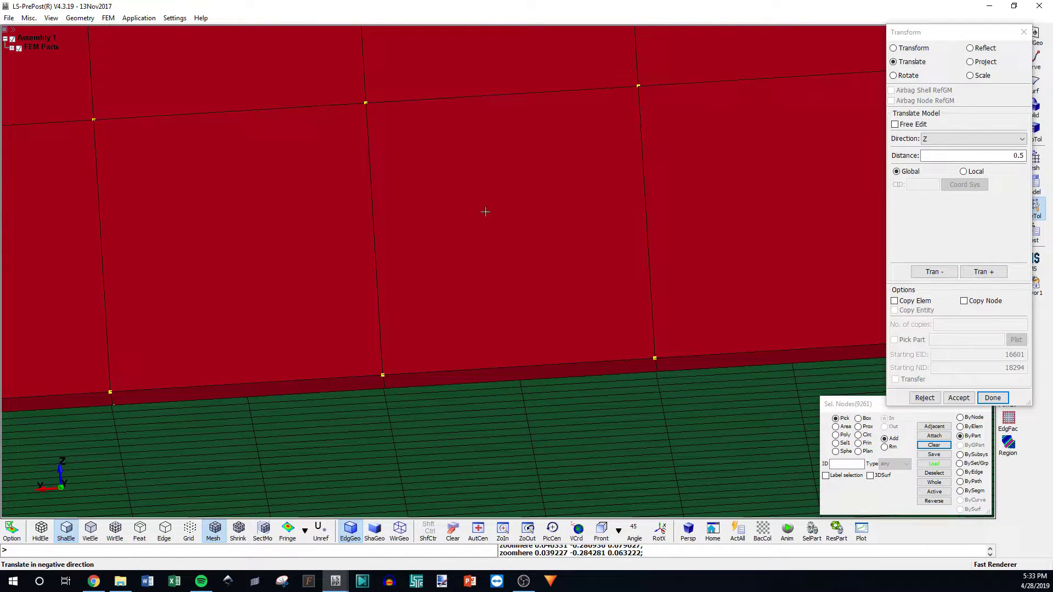
{"action": "left_click_drag", "start_coordinate": [586, 224], "coordinate": [539, 254], "text": "shift"}
{"action": "scroll", "coordinate": [539, 254], "scroll_direction": "down", "scroll_amount": 5}
{"action": "left_click_drag", "start_coordinate": [530, 364], "coordinate": [482, 329], "text": "shift"}
{"action": "scroll", "coordinate": [482, 333], "scroll_direction": "down", "scroll_amount": 3}
{"action": "scroll", "coordinate": [607, 408], "scroll_direction": "down", "scroll_amount": 4}
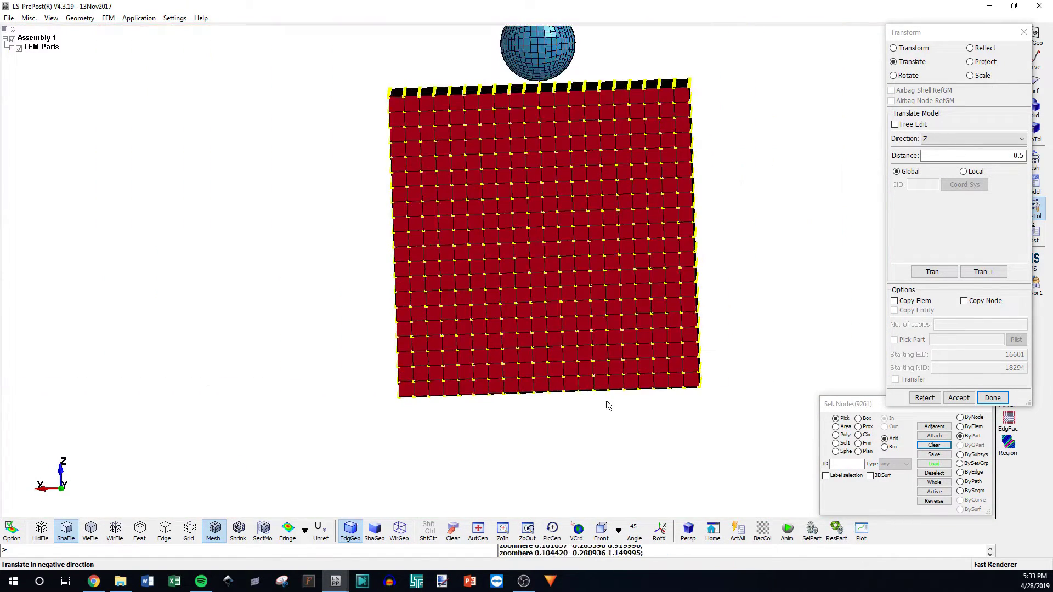
{"action": "scroll", "coordinate": [593, 391], "scroll_direction": "up", "scroll_amount": 4}
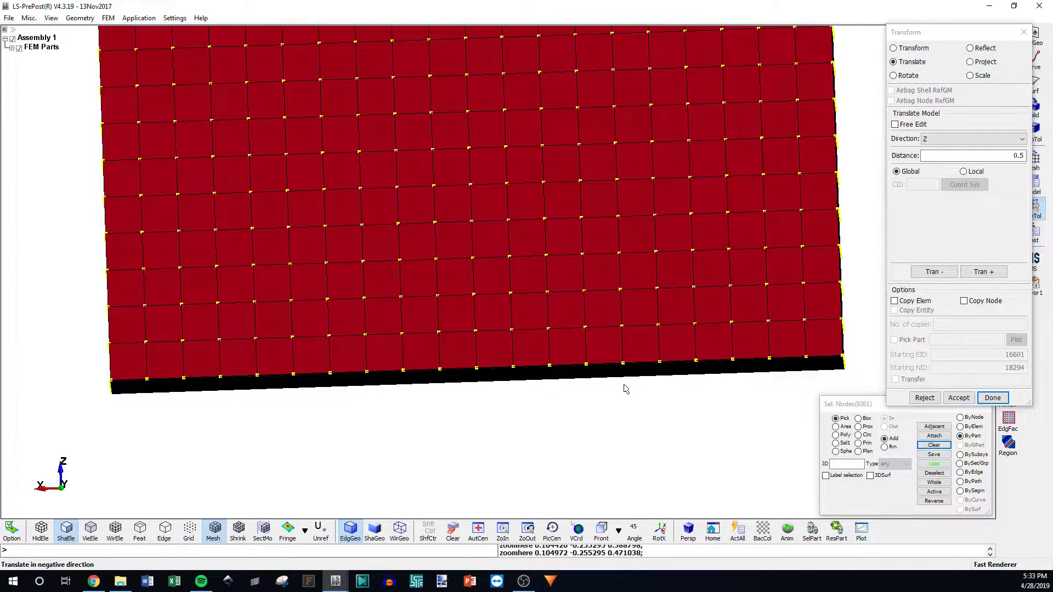
{"action": "mouse_move", "coordinate": [478, 385]}
{"action": "left_mouse_down", "text": "shift"}
{"action": "mouse_move", "coordinate": [470, 359]}
{"action": "mouse_move", "coordinate": [487, 369]}
{"action": "left_mouse_up", "text": "shift"}
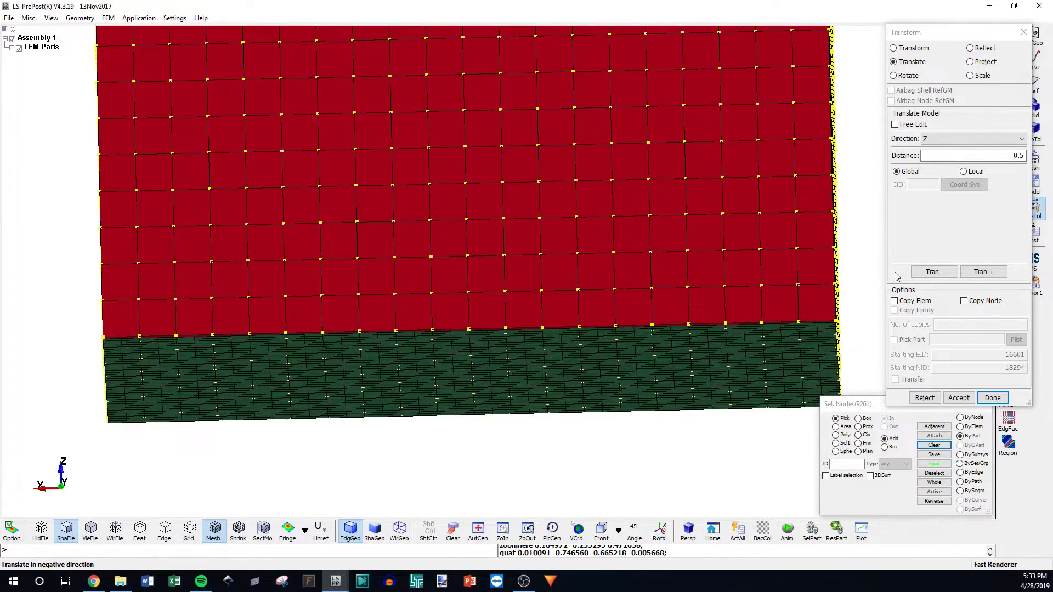
Accept the block's translation and close the Transform tool
{"action": "left_click", "coordinate": [959, 398]}
{"action": "left_click", "coordinate": [993, 399]}
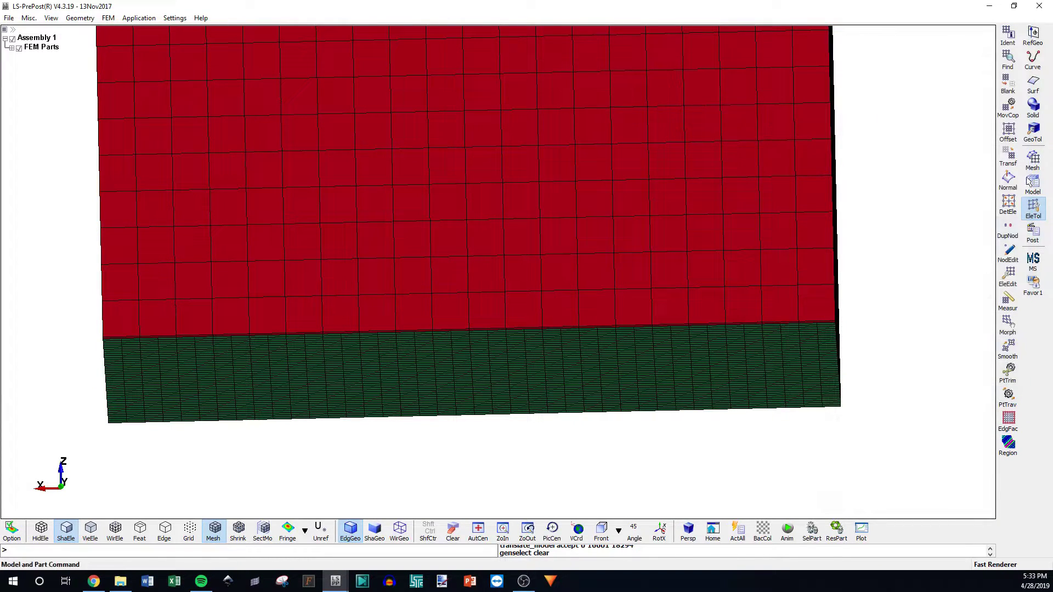
Open the element Transform tool in Scale mode and select all nodes of the ground plate by part
{"action": "left_click", "coordinate": [1014, 159]}
{"action": "left_click", "coordinate": [970, 77]}
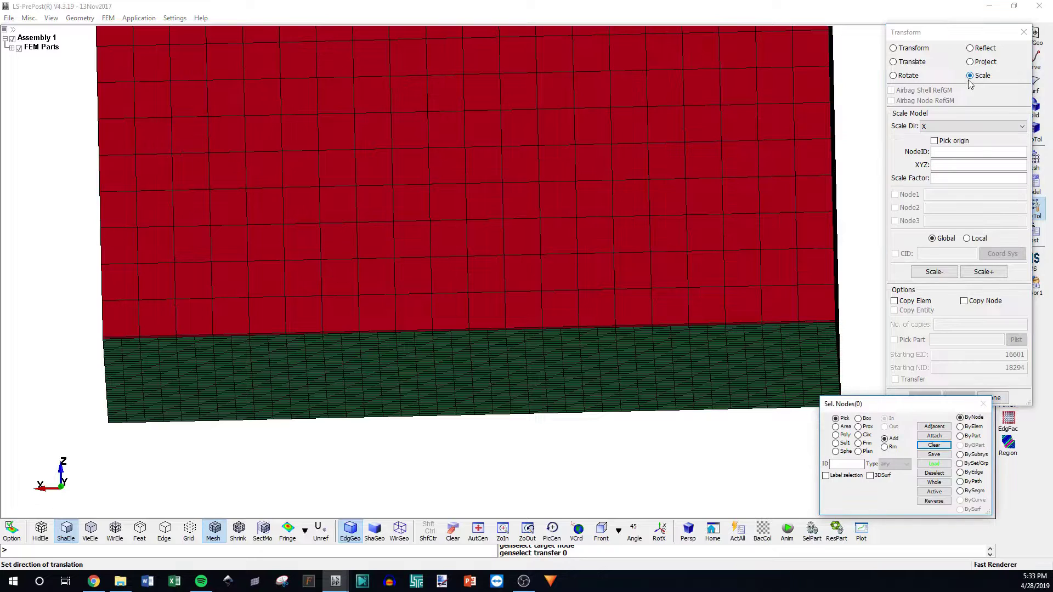
{"action": "left_click_drag", "start_coordinate": [725, 324], "coordinate": [735, 349], "text": "ctrl"}
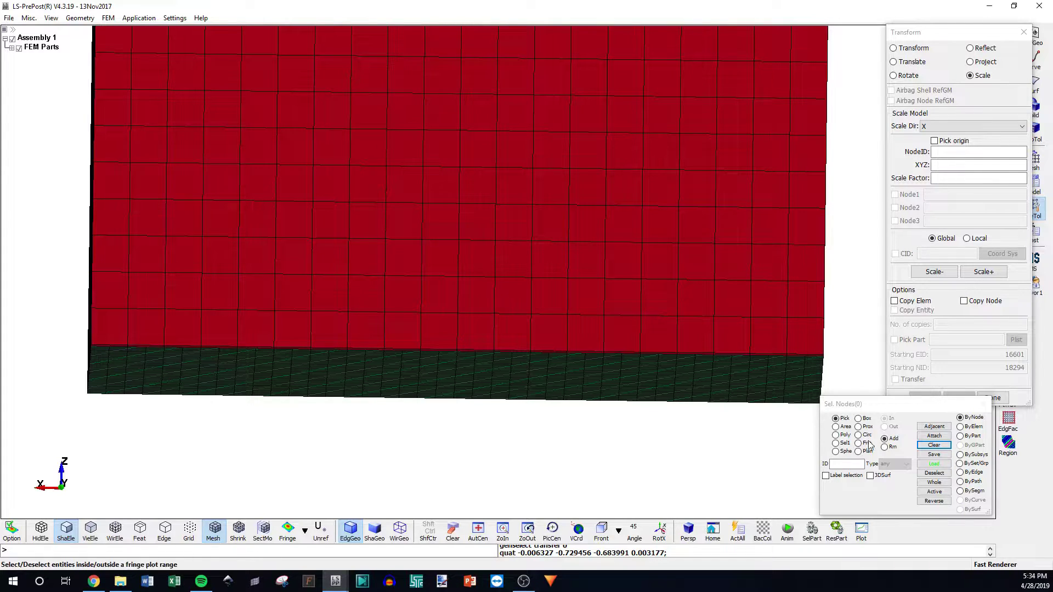
{"action": "left_click", "coordinate": [960, 436]}
{"action": "left_click", "coordinate": [594, 371]}
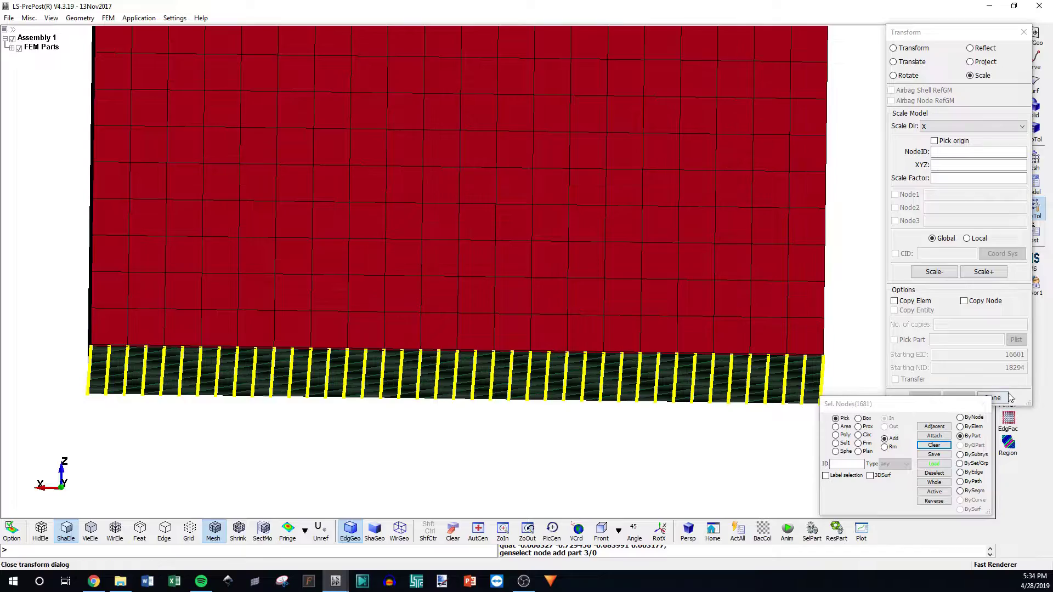
Pick node 17413 near the ground plate's centre as the scaling origin and set the scale factor to 2
{"action": "left_click", "coordinate": [934, 141]}
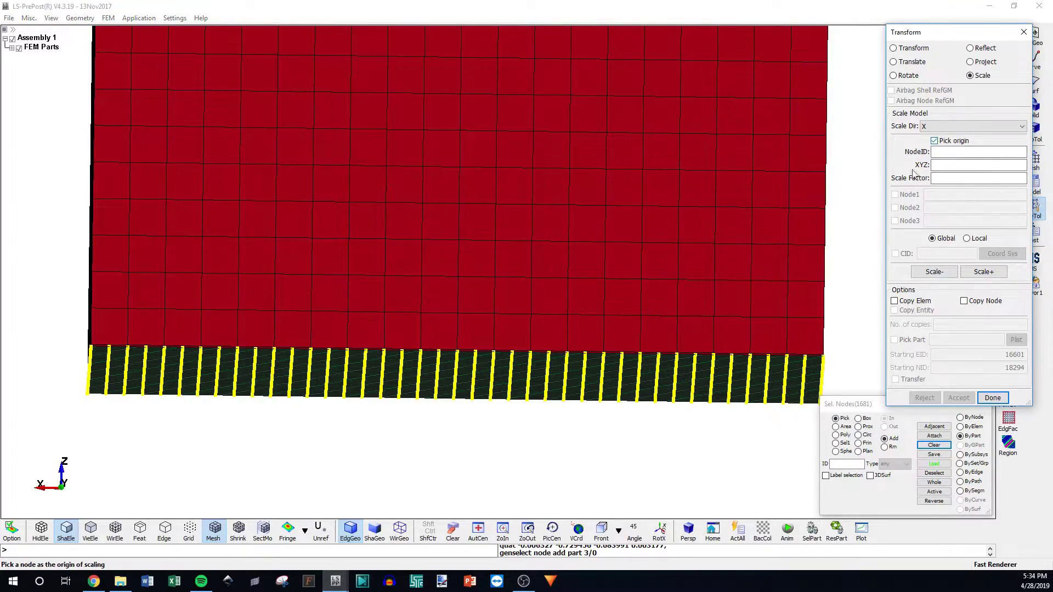
{"action": "left_click_drag", "start_coordinate": [477, 337], "coordinate": [470, 192], "text": "shift"}
{"action": "scroll", "coordinate": [467, 336], "scroll_direction": "down", "scroll_amount": 2}
{"action": "scroll", "coordinate": [473, 308], "scroll_direction": "up", "scroll_amount": 1}
{"action": "scroll", "coordinate": [536, 344], "scroll_direction": "down", "scroll_amount": 1}
{"action": "scroll", "coordinate": [540, 345], "scroll_direction": "up", "scroll_amount": 1}
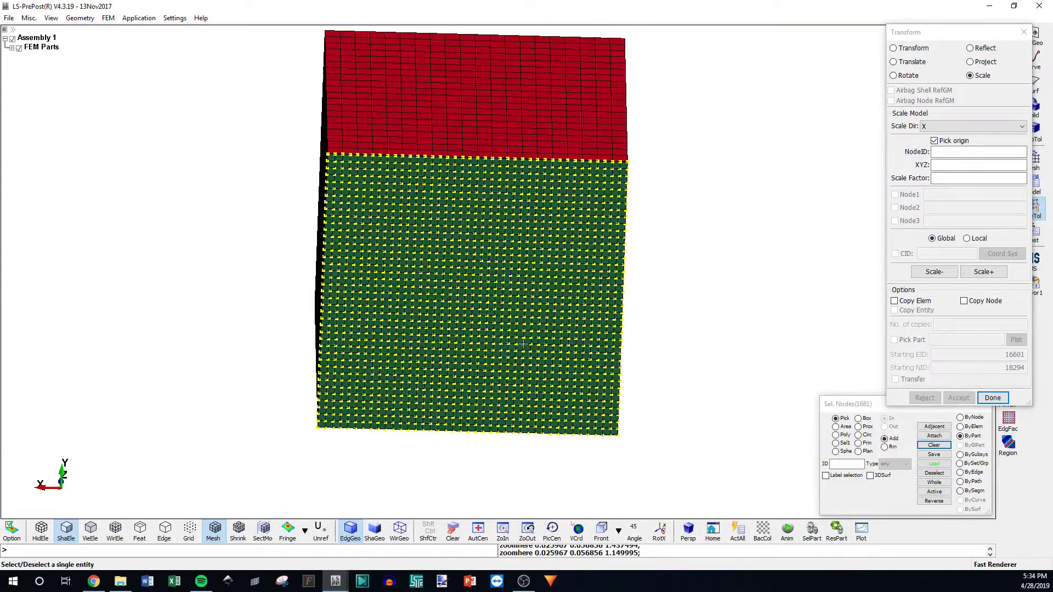
{"action": "scroll", "coordinate": [470, 282], "scroll_direction": "up", "scroll_amount": 1}
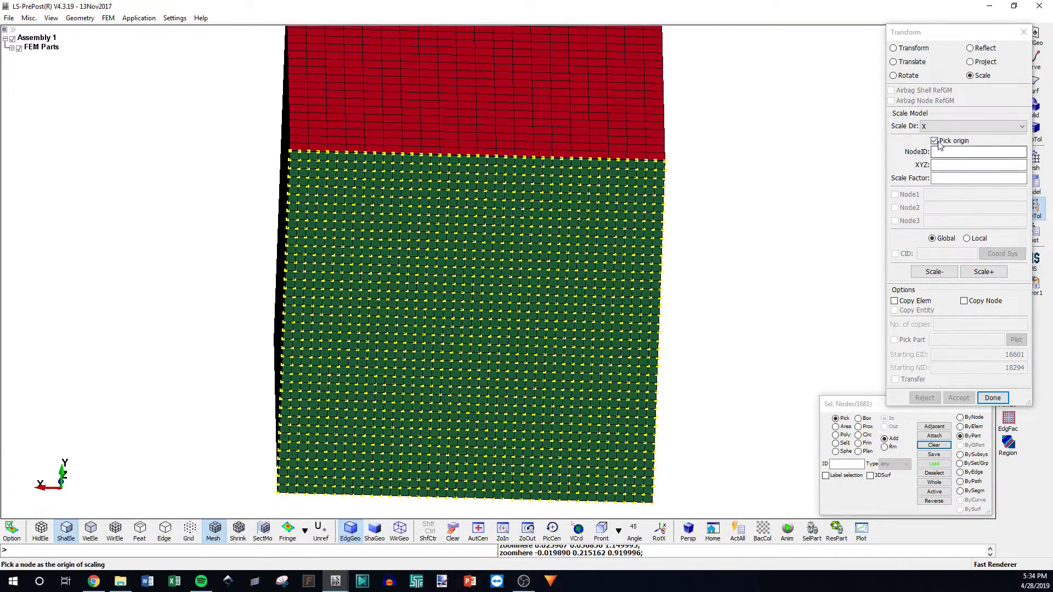
{"action": "left_click_drag", "start_coordinate": [556, 280], "coordinate": [484, 244], "text": "shift"}
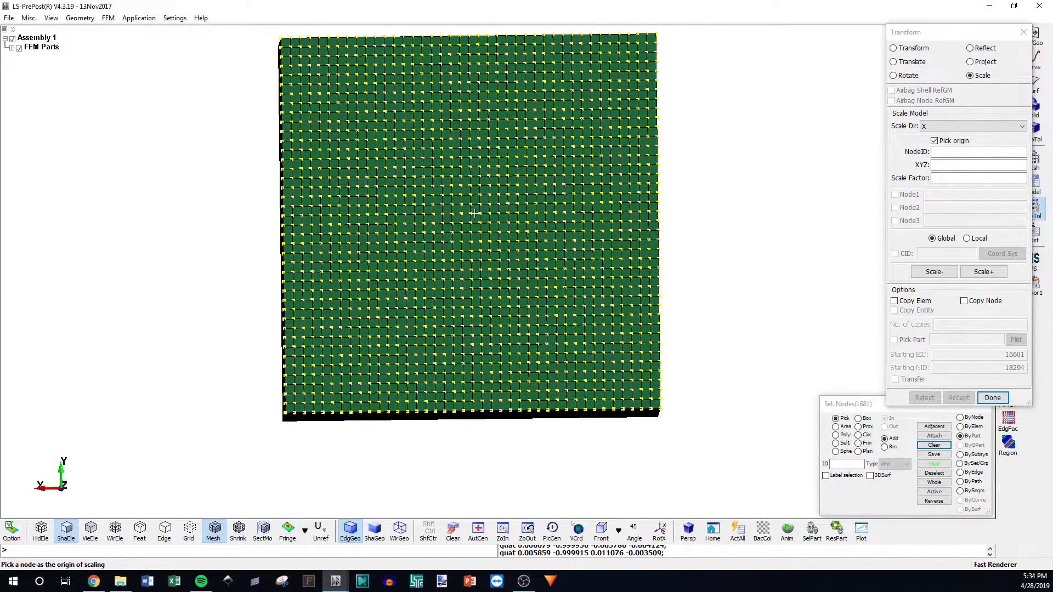
{"action": "left_click", "coordinate": [479, 217]}
{"action": "left_click_drag", "start_coordinate": [489, 207], "coordinate": [521, 306], "text": "shift"}
{"action": "scroll", "coordinate": [536, 275], "scroll_direction": "down", "scroll_amount": 3}
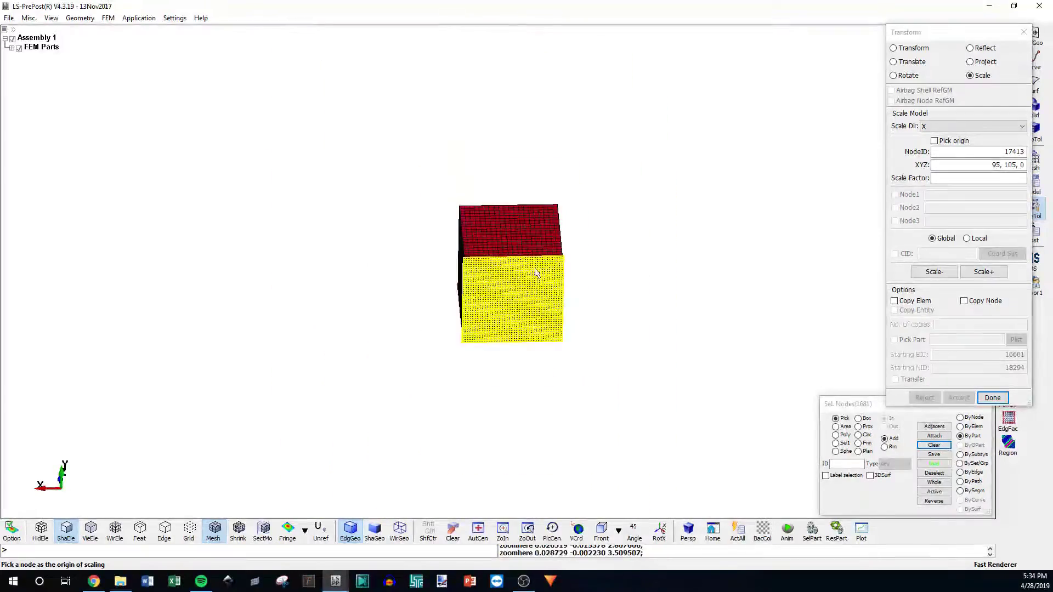
{"action": "left_click_drag", "start_coordinate": [529, 401], "coordinate": [504, 291], "text": "shift"}
{"action": "scroll", "coordinate": [504, 291], "scroll_direction": "up", "scroll_amount": 3}
{"action": "left_click", "coordinate": [982, 178]}
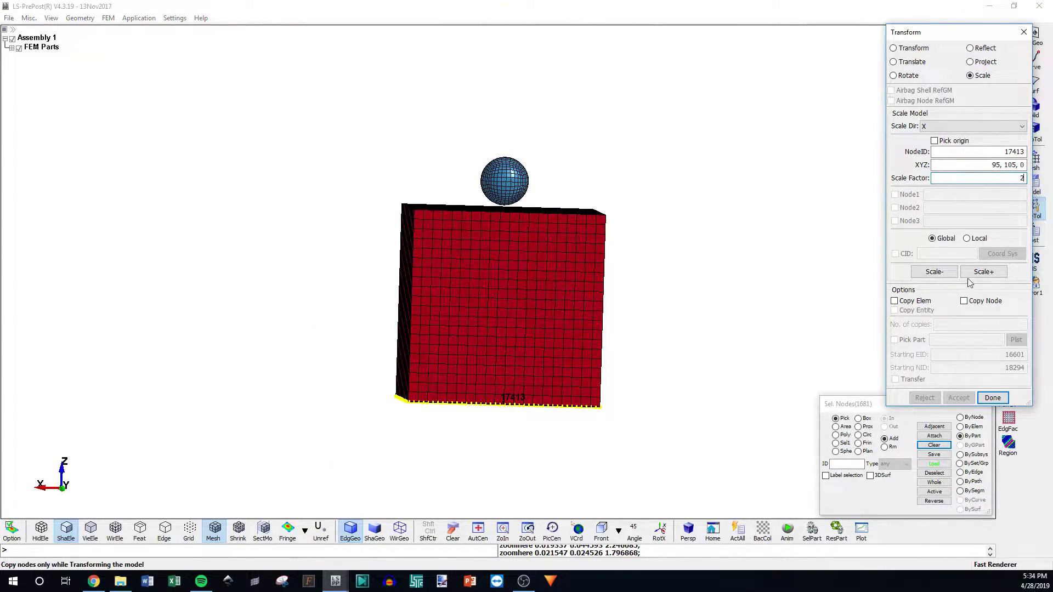
Try scaling the ground plate up in the X direction only, and reject the operation
{"action": "left_click", "coordinate": [983, 271]}
{"action": "left_click_drag", "start_coordinate": [641, 278], "coordinate": [564, 434], "text": "shift"}
{"action": "left_click", "coordinate": [924, 398]}
Scale the ground plate up in the XY direction about the picked origin and check its extent around the block
{"action": "left_click_drag", "start_coordinate": [779, 378], "coordinate": [961, 190], "text": "shift"}
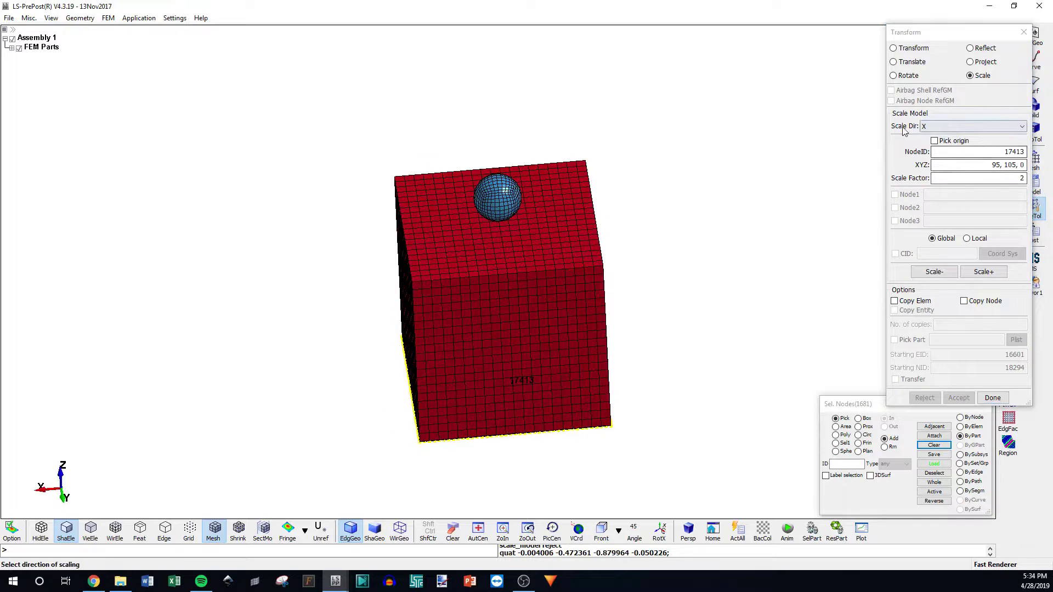
{"action": "left_click", "coordinate": [936, 127]}
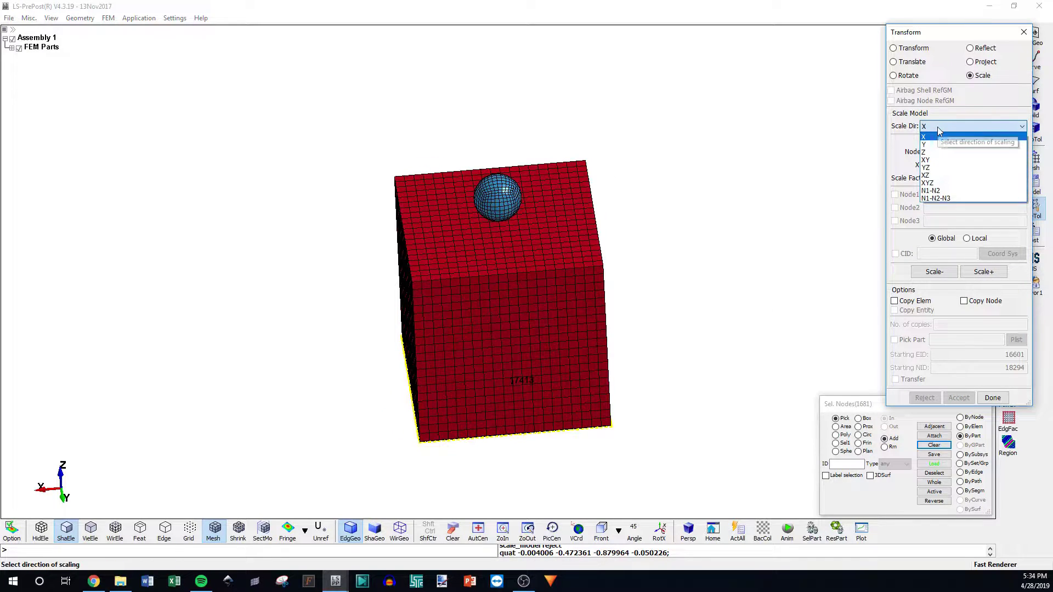
{"action": "left_click", "coordinate": [926, 159]}
{"action": "left_click", "coordinate": [966, 273]}
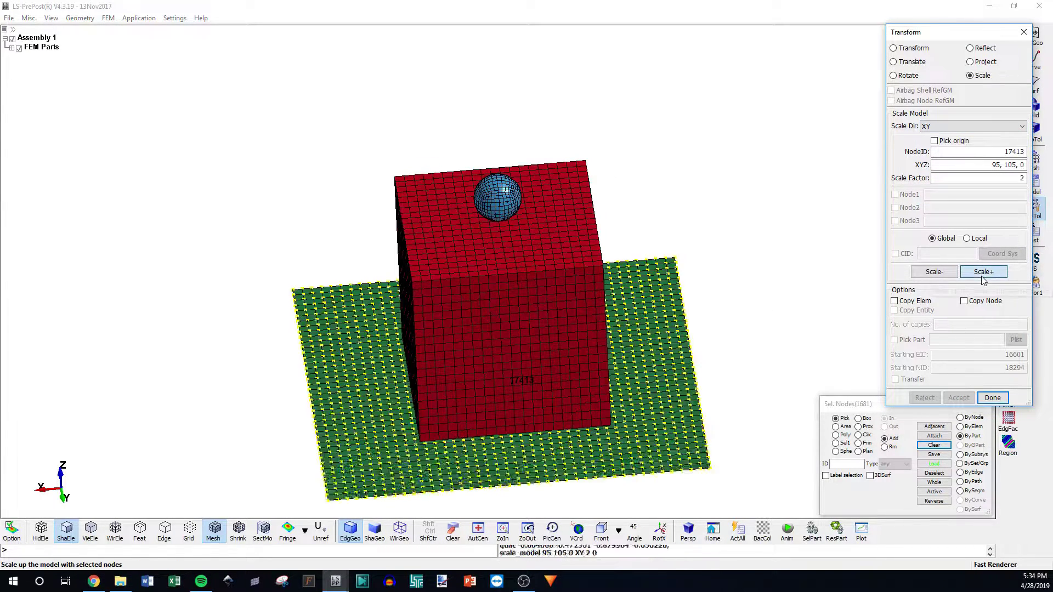
{"action": "mouse_move", "coordinate": [551, 347]}
{"action": "left_mouse_down", "text": "shift"}
{"action": "mouse_move", "coordinate": [543, 381]}
{"action": "mouse_move", "coordinate": [482, 388]}
{"action": "mouse_move", "coordinate": [513, 379]}
{"action": "mouse_move", "coordinate": [543, 333]}
{"action": "mouse_move", "coordinate": [545, 353]}
{"action": "left_mouse_up", "text": "shift"}
{"action": "scroll", "coordinate": [522, 347], "scroll_direction": "up", "scroll_amount": 5}
{"action": "scroll", "coordinate": [468, 294], "scroll_direction": "down", "scroll_amount": 3}
{"action": "left_click_drag", "start_coordinate": [469, 294], "coordinate": [448, 380], "text": "shift"}
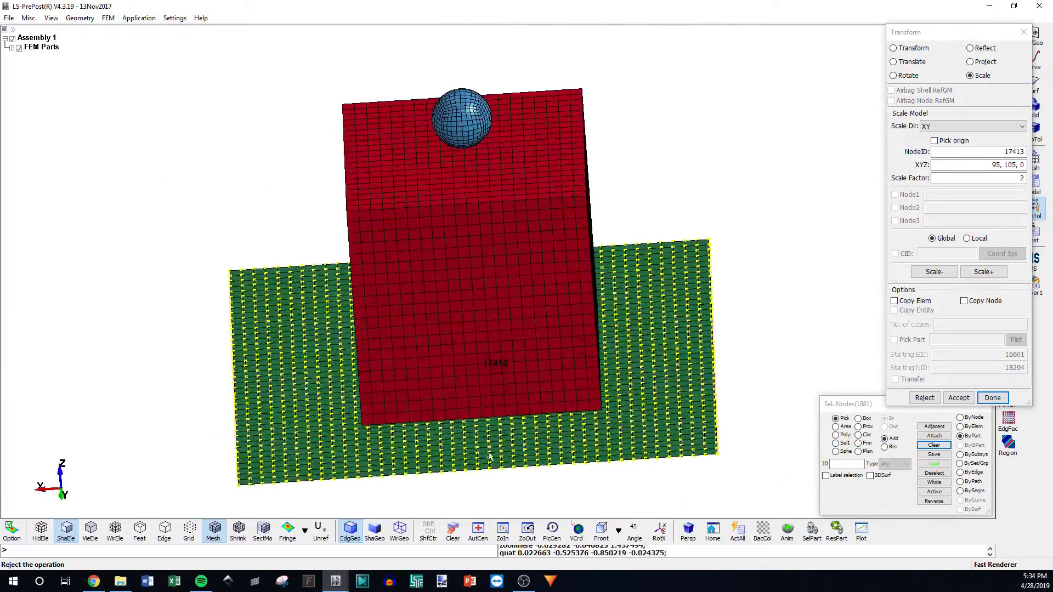
{"action": "scroll", "coordinate": [447, 380], "scroll_direction": "up", "scroll_amount": 3}
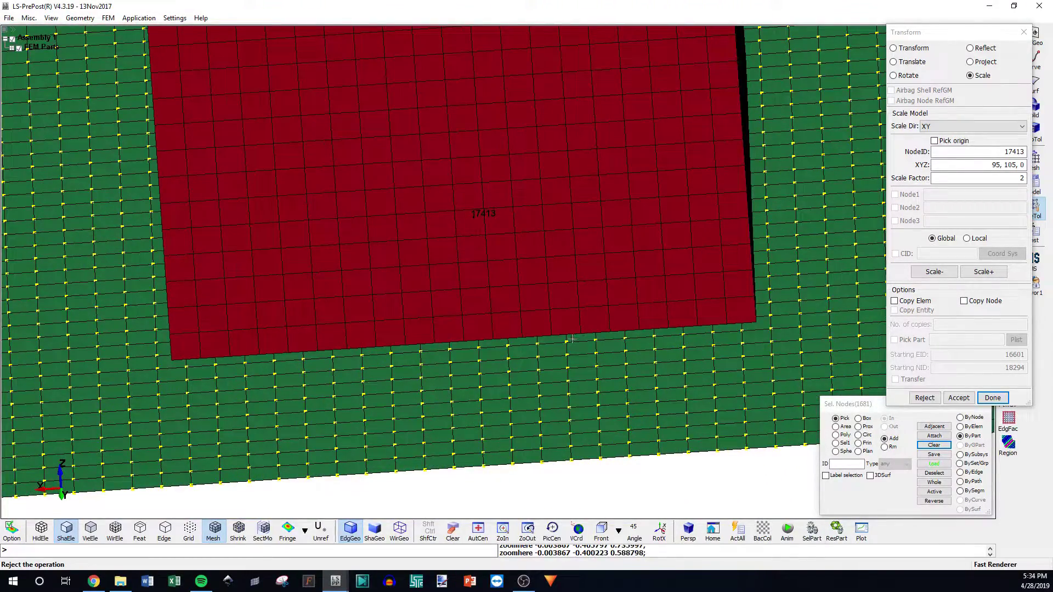
Accept the ground plate's scaling and close the Transform tool
{"action": "left_click", "coordinate": [959, 397]}
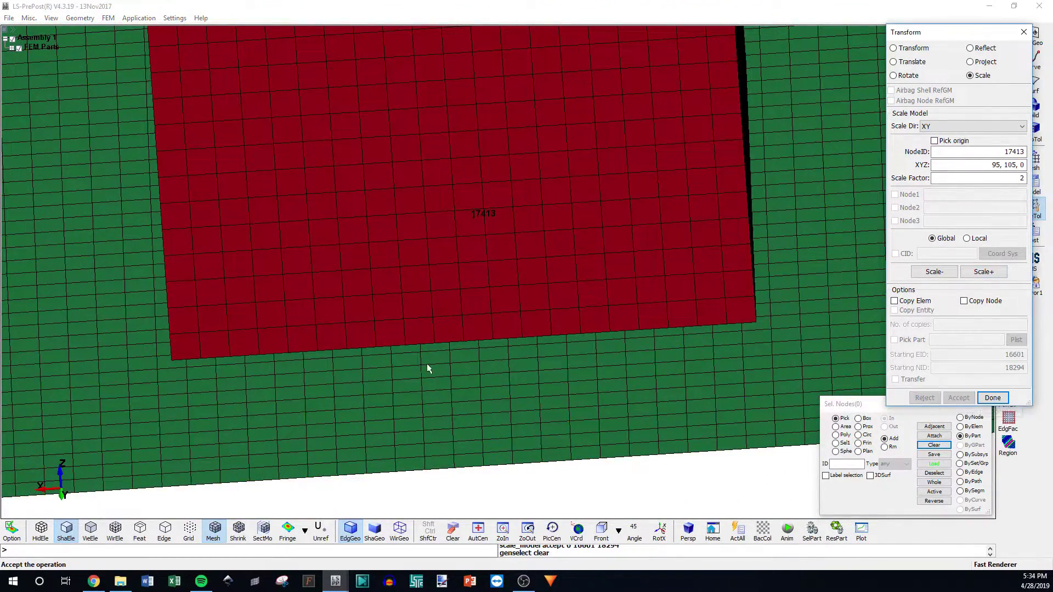
{"action": "scroll", "coordinate": [439, 363], "scroll_direction": "down", "scroll_amount": 4}
{"action": "mouse_move", "coordinate": [468, 369]}
{"action": "left_mouse_down", "text": "shift"}
{"action": "mouse_move", "coordinate": [480, 352]}
{"action": "mouse_move", "coordinate": [771, 296]}
{"action": "mouse_move", "coordinate": [648, 293]}
{"action": "mouse_move", "coordinate": [461, 363]}
{"action": "left_mouse_up", "text": "shift"}
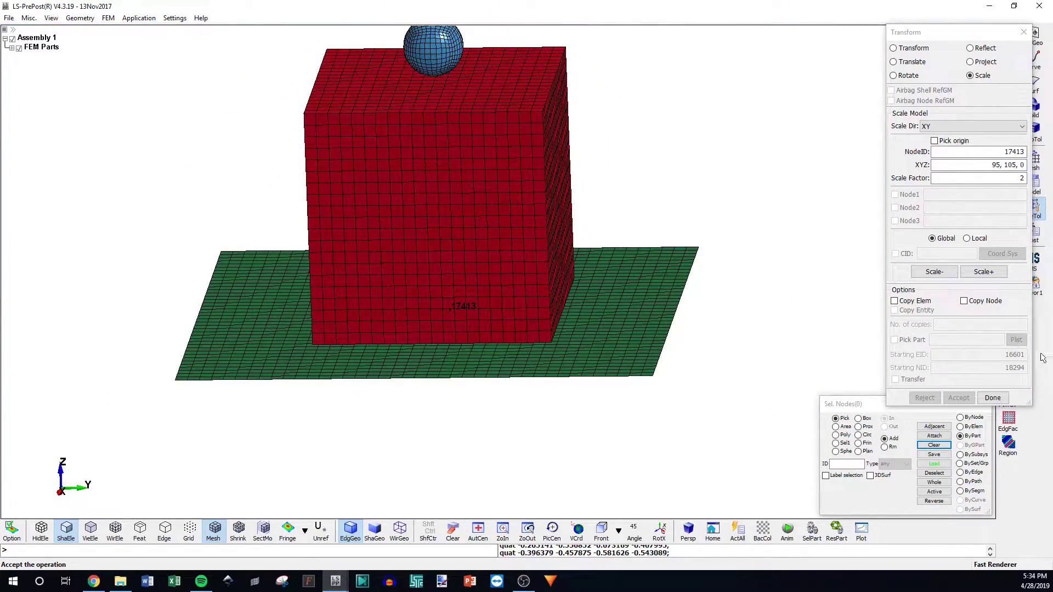
{"action": "left_click", "coordinate": [992, 397]}
Open the PART keyword form from the Keyword Manager, keeping the model in view beside it
{"action": "left_click_drag", "start_coordinate": [387, 298], "coordinate": [723, 355], "text": "shift"}
{"action": "scroll", "coordinate": [524, 357], "scroll_direction": "down", "scroll_amount": 3}
{"action": "scroll", "coordinate": [529, 352], "scroll_direction": "up", "scroll_amount": 3}
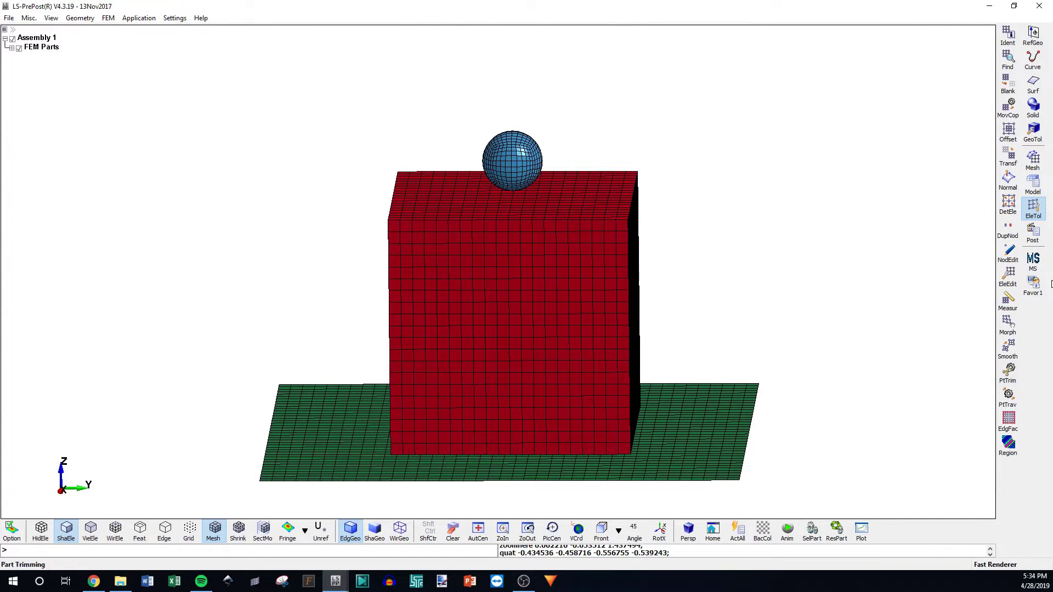
{"action": "left_click", "coordinate": [1033, 184]}
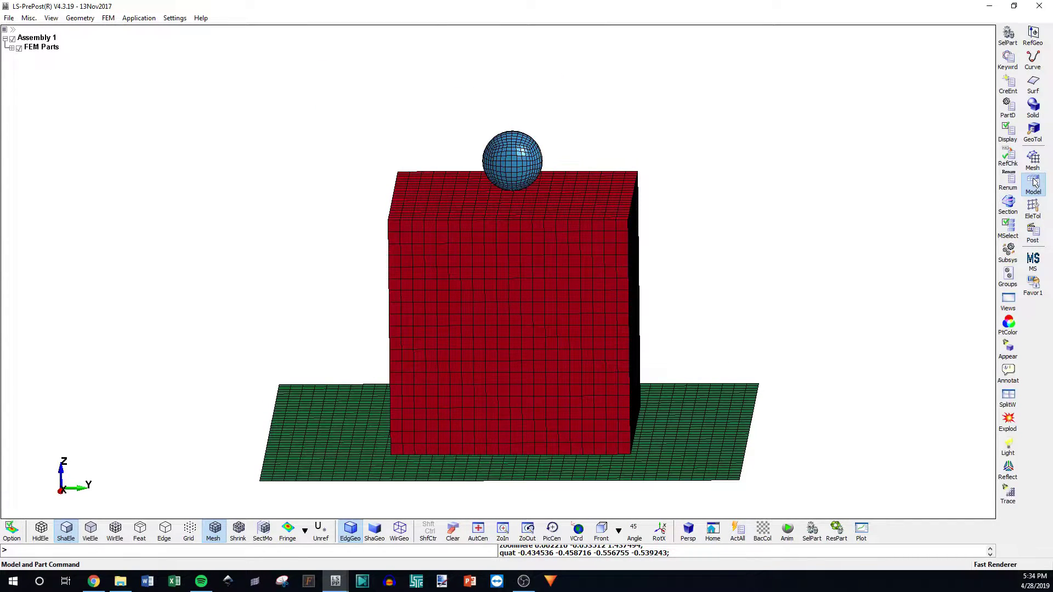
{"action": "left_click", "coordinate": [1008, 59]}
{"action": "left_click_drag", "start_coordinate": [982, 50], "coordinate": [880, 37]}
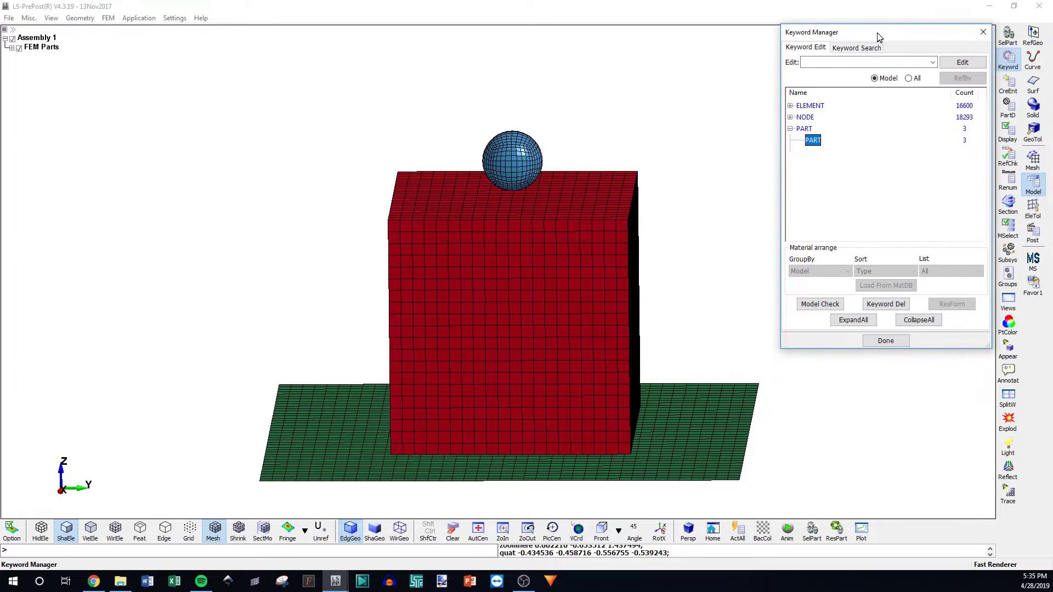
{"action": "double_click", "coordinate": [812, 141]}
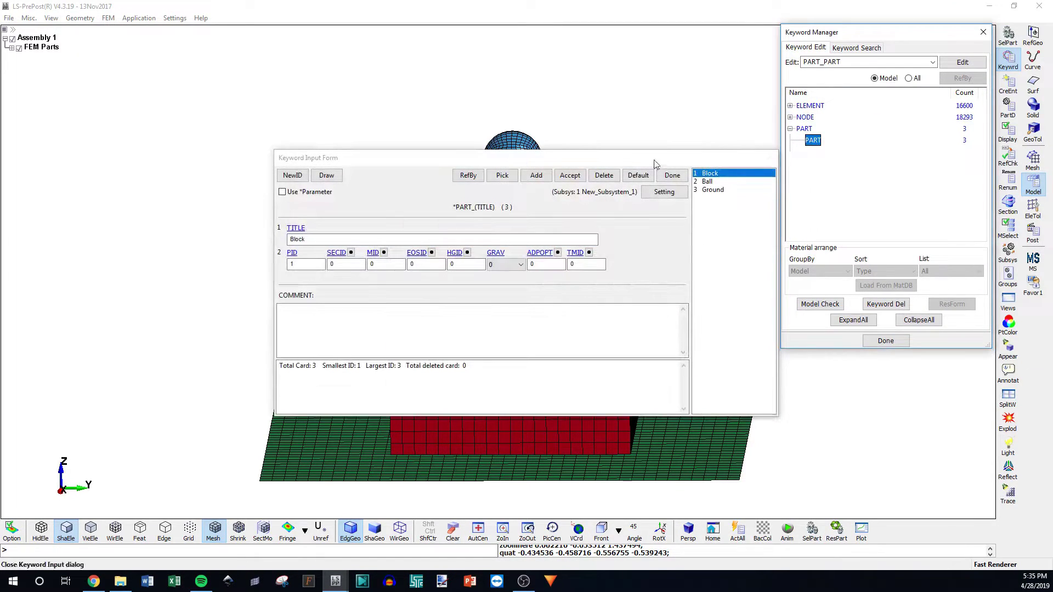
{"action": "left_click_drag", "start_coordinate": [634, 159], "coordinate": [779, 109]}
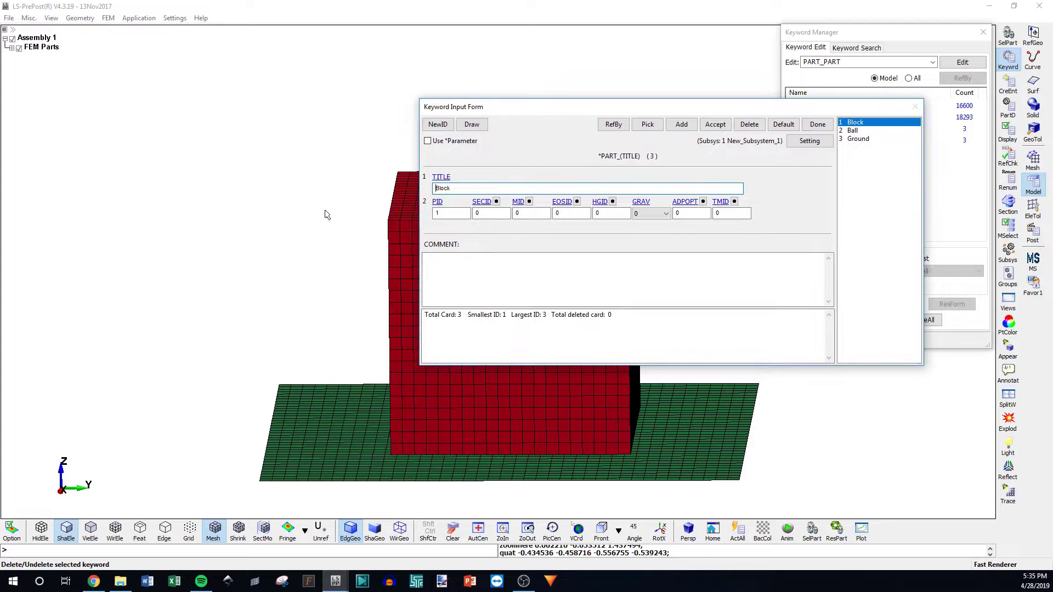
{"action": "middle_click_drag", "start_coordinate": [353, 265], "coordinate": [203, 297]}
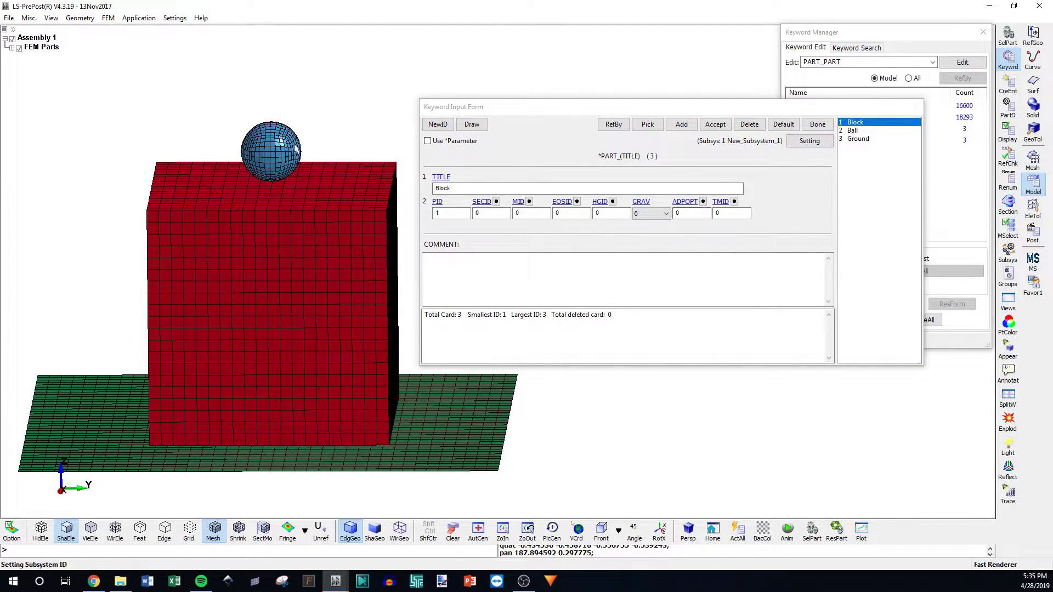
Create a new SECTION_SHELL keyword from the section ID link of the Ground part
{"action": "left_click", "coordinate": [855, 139]}
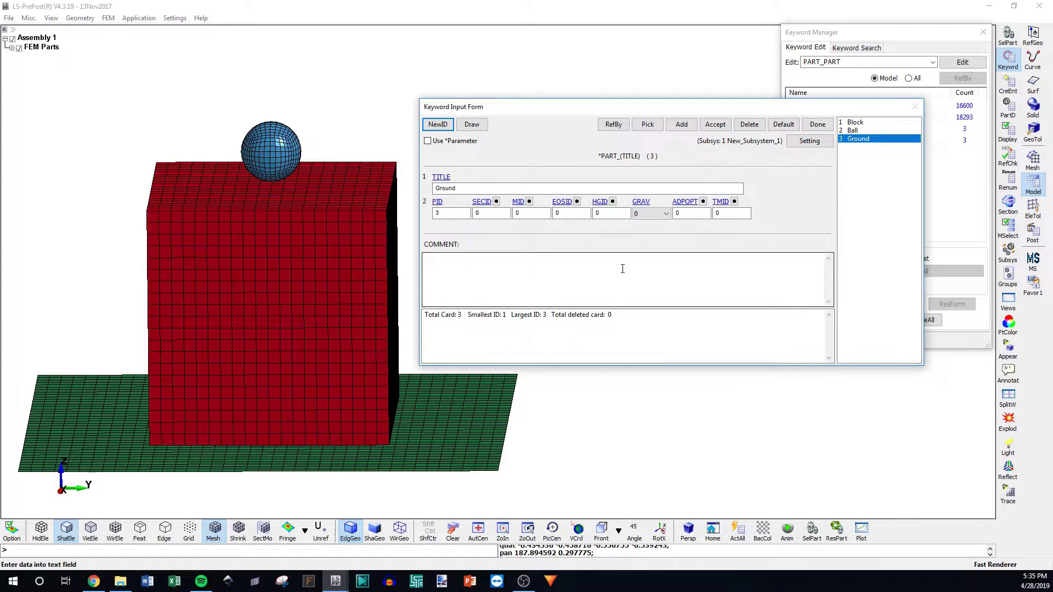
{"action": "left_click", "coordinate": [483, 213]}
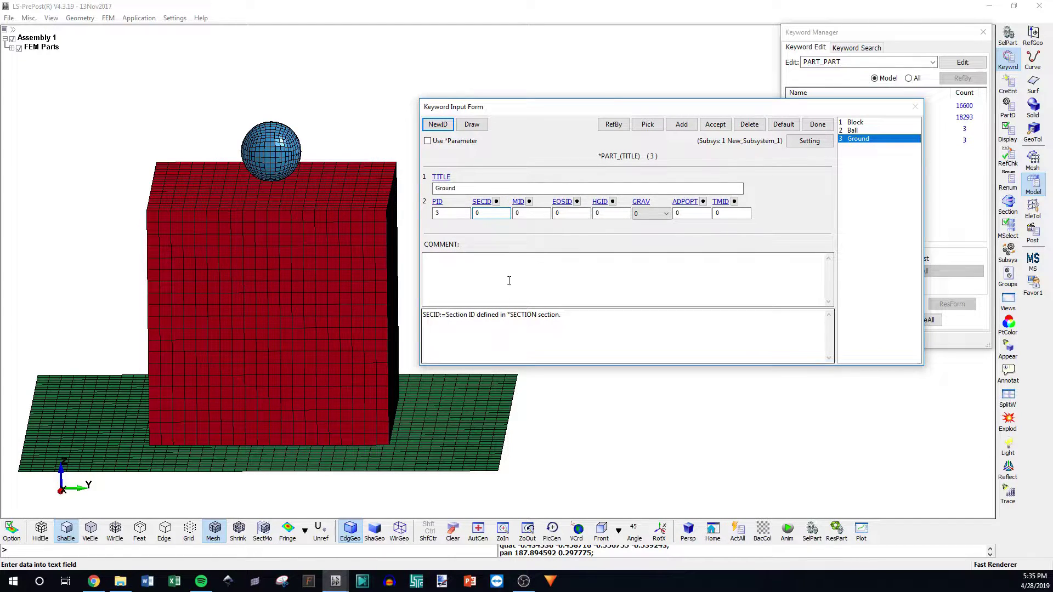
{"action": "left_click", "coordinate": [496, 202]}
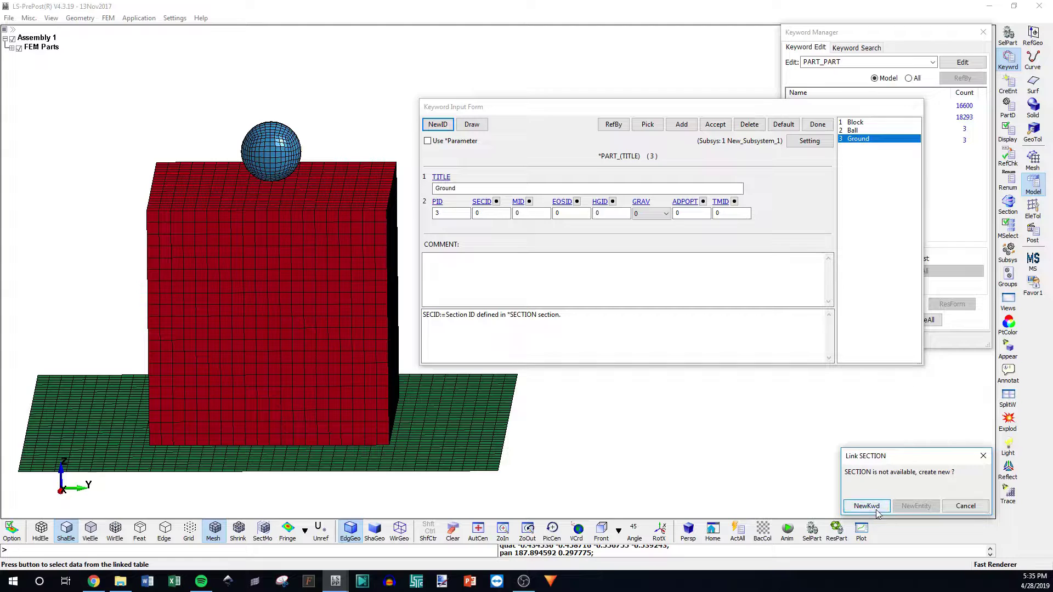
{"action": "left_click", "coordinate": [859, 500]}
Set the new shell section's ID to 3 and check the available element formulation options
{"action": "left_click_drag", "start_coordinate": [80, 285], "coordinate": [349, 285]}
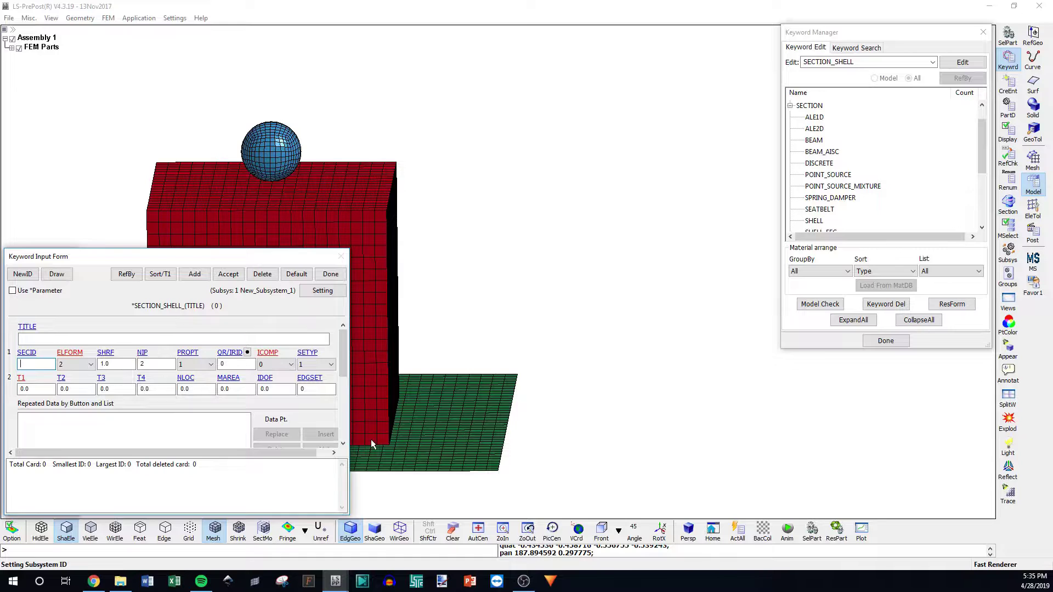
{"action": "left_click", "coordinate": [30, 365]}
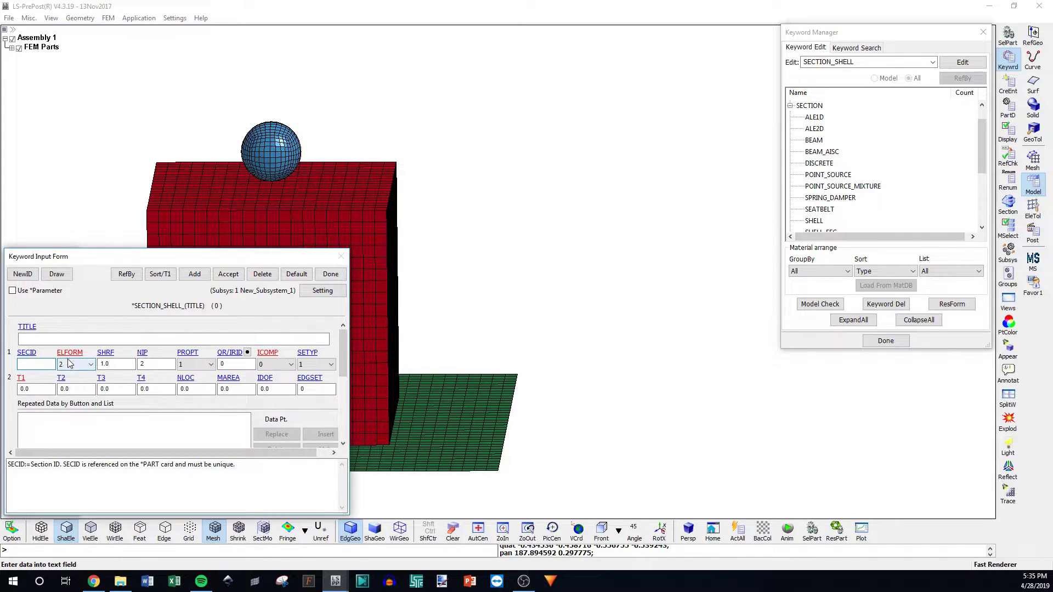
{"action": "left_click_drag", "start_coordinate": [189, 259], "coordinate": [590, 242]}
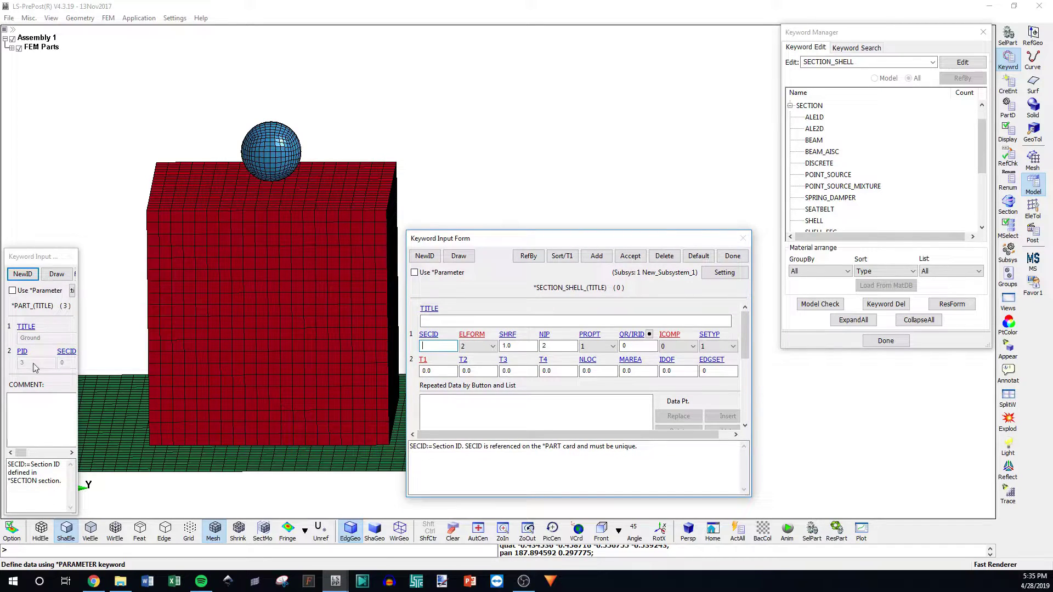
{"action": "type", "text": "3"}
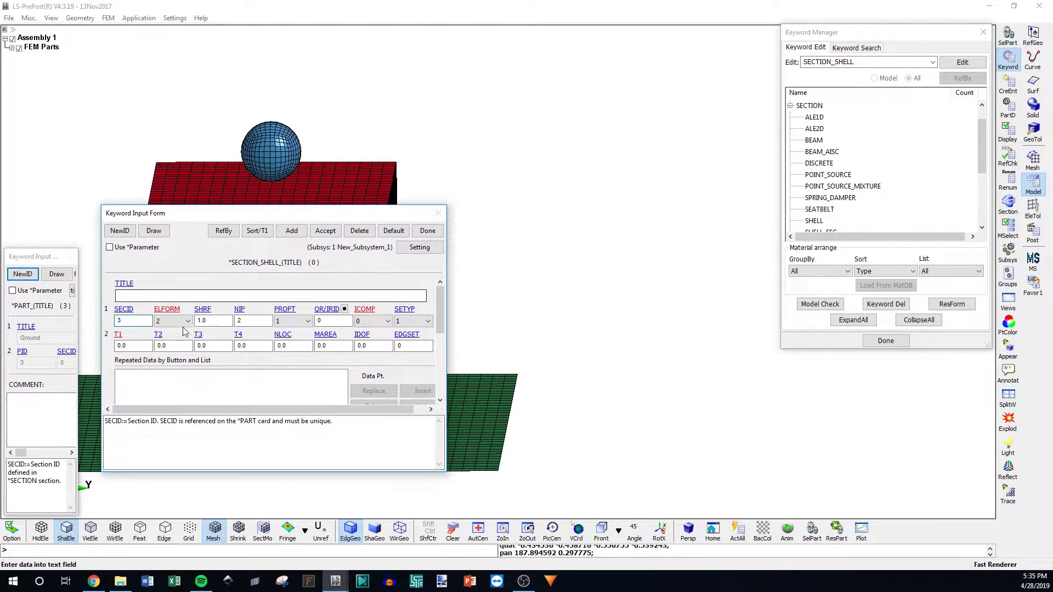
{"action": "left_click", "coordinate": [167, 310]}
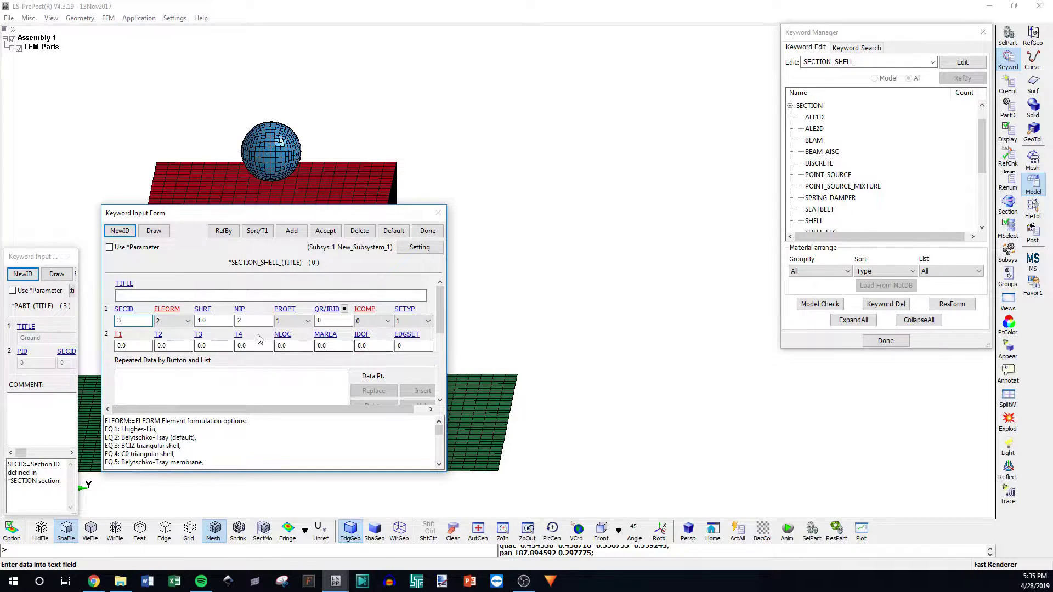
Set the shell section's thicknesses T1, T2, T3 and T4 to 1
{"action": "left_click", "coordinate": [122, 344]}
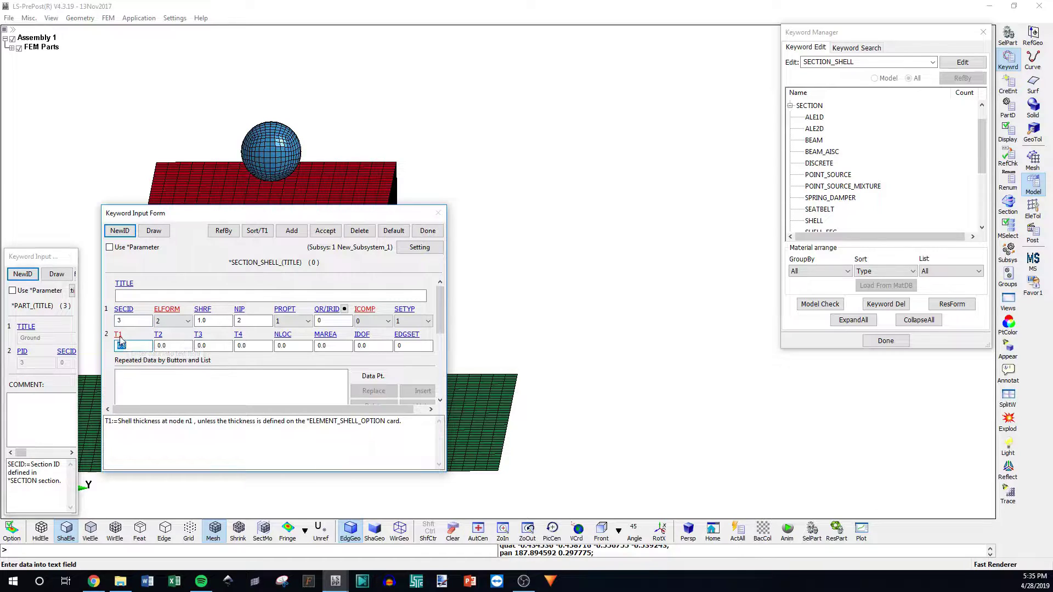
{"action": "type", "text": "1"}
{"action": "key", "text": "Tab"}
{"action": "type", "text": "1"}
{"action": "key", "text": "Tab"}
{"action": "type", "text": "1"}
{"action": "key", "text": "Tab"}
{"action": "type", "text": "1"}
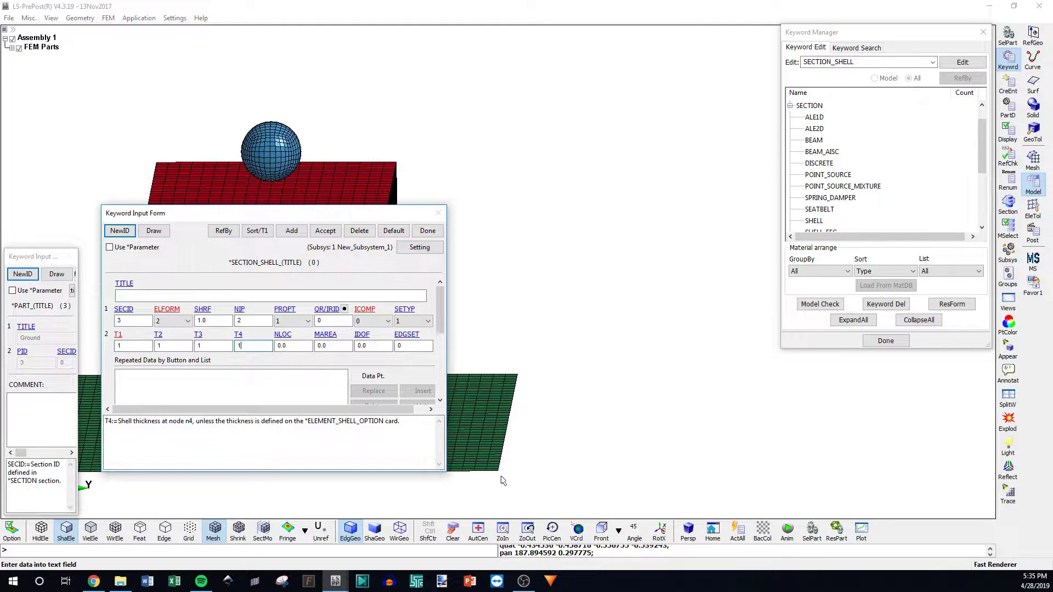
Review the NLOC reference surface options, then accept the shell section and assign it to the Ground part
{"action": "key", "text": "Tab"}
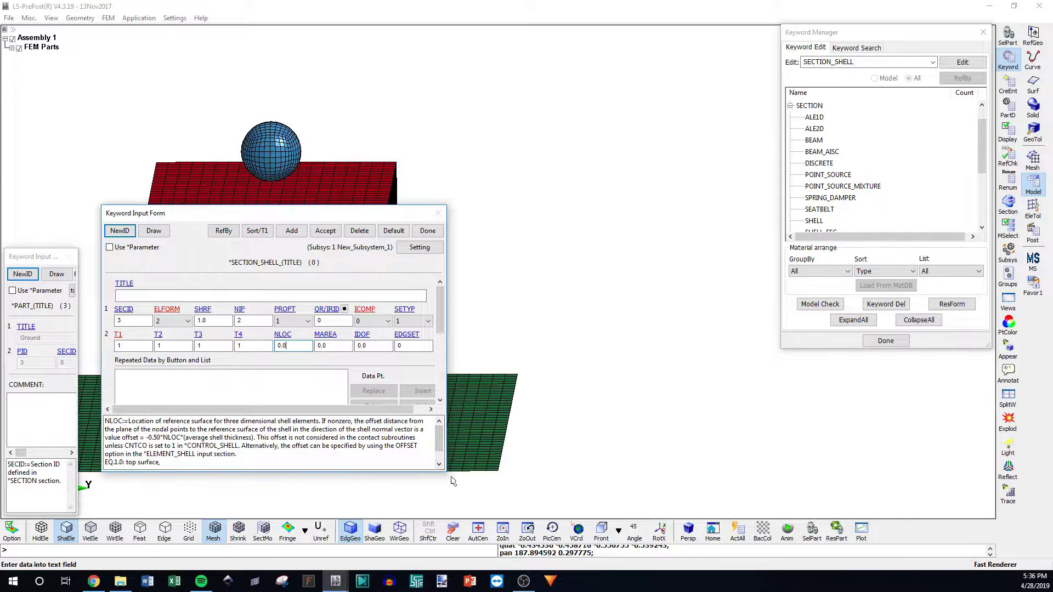
{"action": "left_click", "coordinate": [439, 464]}
{"action": "left_click", "coordinate": [438, 464]}
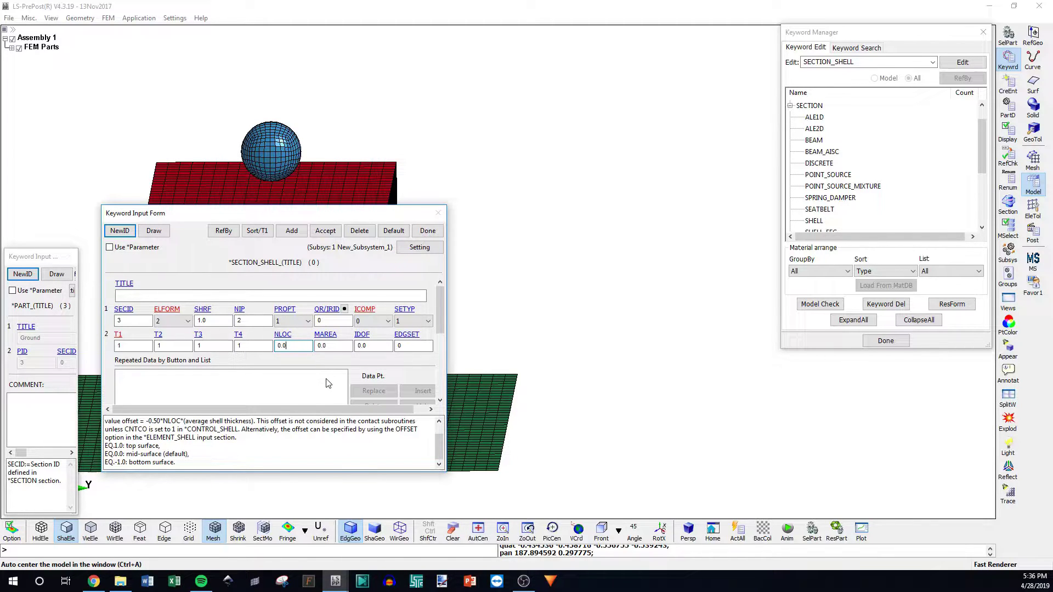
{"action": "left_click", "coordinate": [325, 231]}
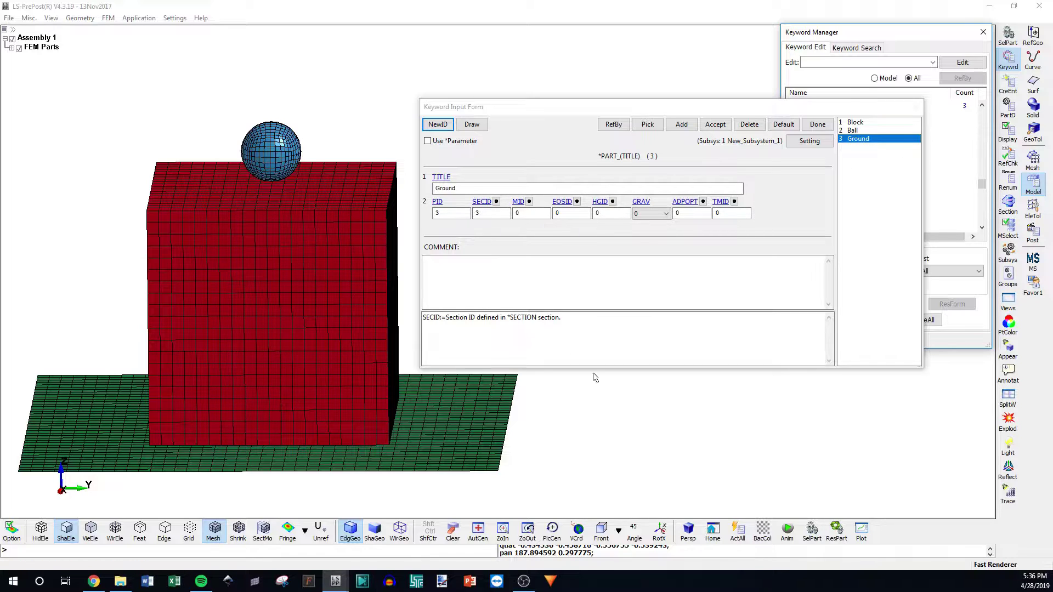
Link section 3 to the Ground part and accept the part definition
{"action": "left_click", "coordinate": [715, 125]}
{"action": "left_click", "coordinate": [860, 133]}
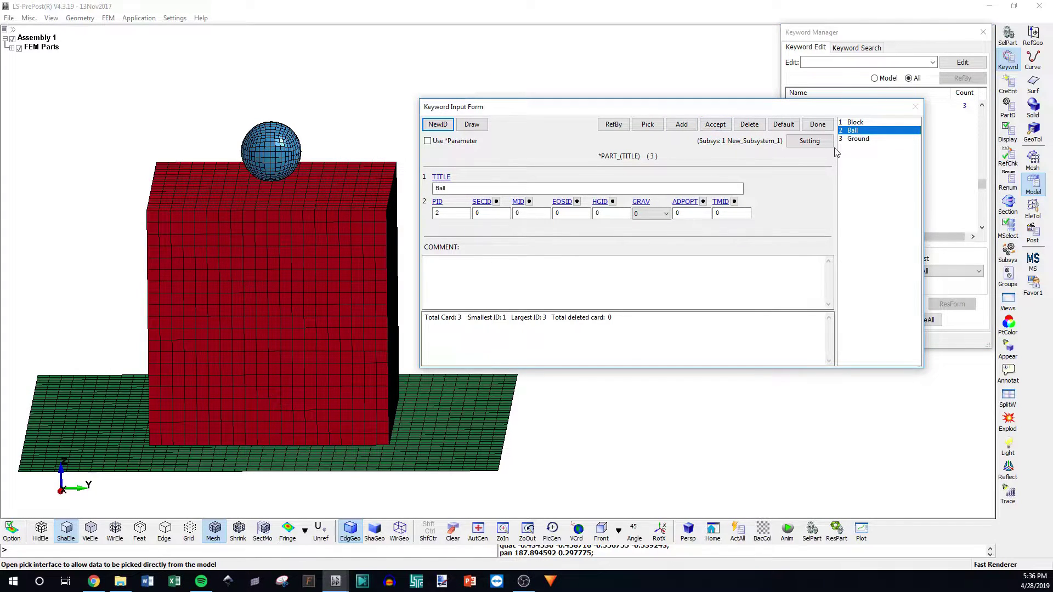
{"action": "left_click", "coordinate": [857, 138]}
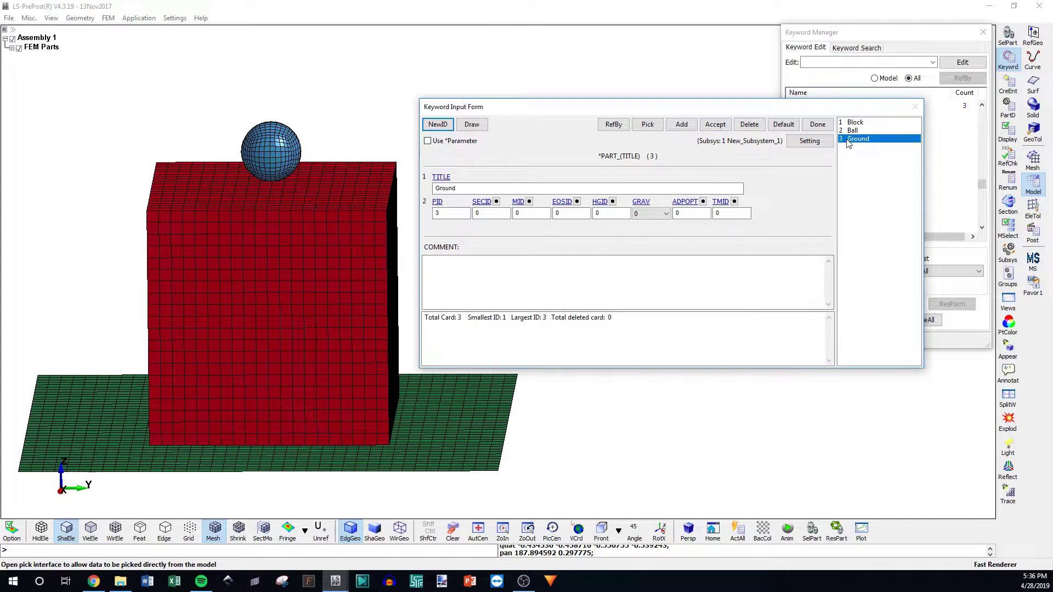
{"action": "left_click", "coordinate": [496, 201]}
{"action": "left_click_drag", "start_coordinate": [906, 451], "coordinate": [910, 334]}
{"action": "double_click", "coordinate": [858, 359]}
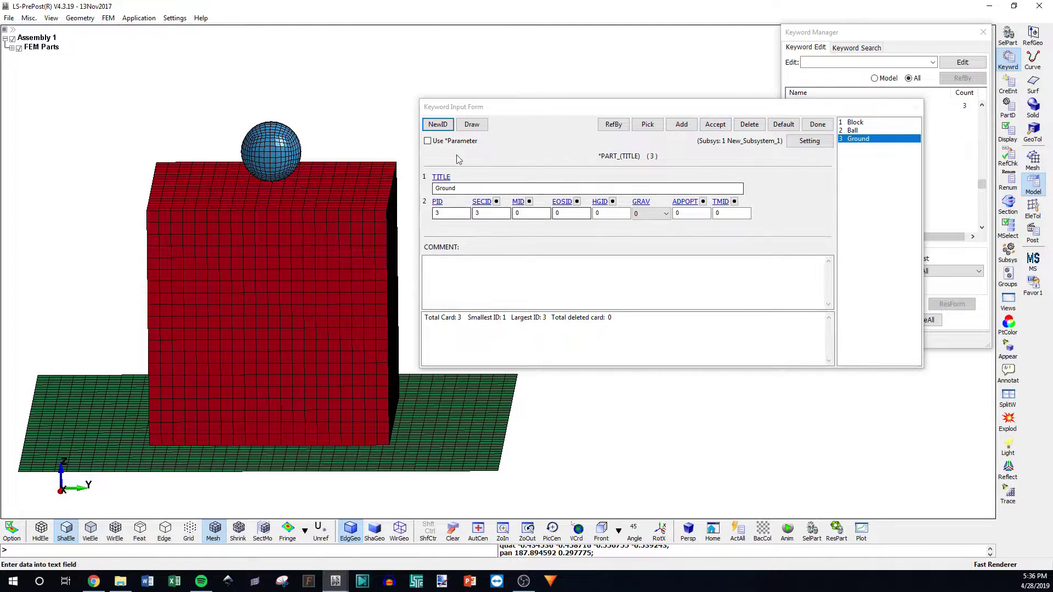
{"action": "left_click", "coordinate": [715, 124]}
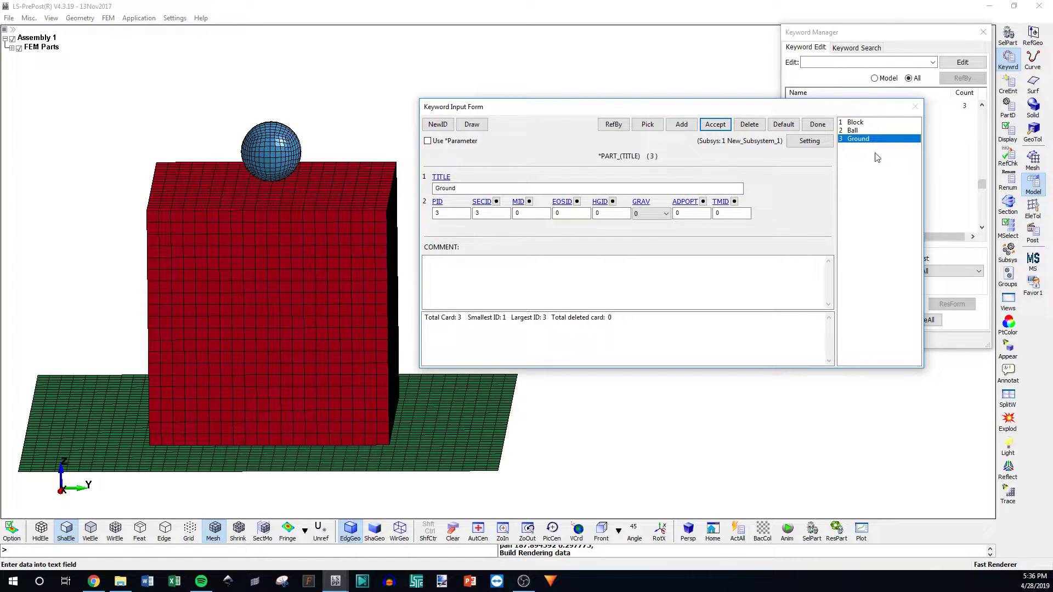
Create a new 020-RIGID material keyword from the material ID link of the Ground part
{"action": "double_click", "coordinate": [528, 213]}
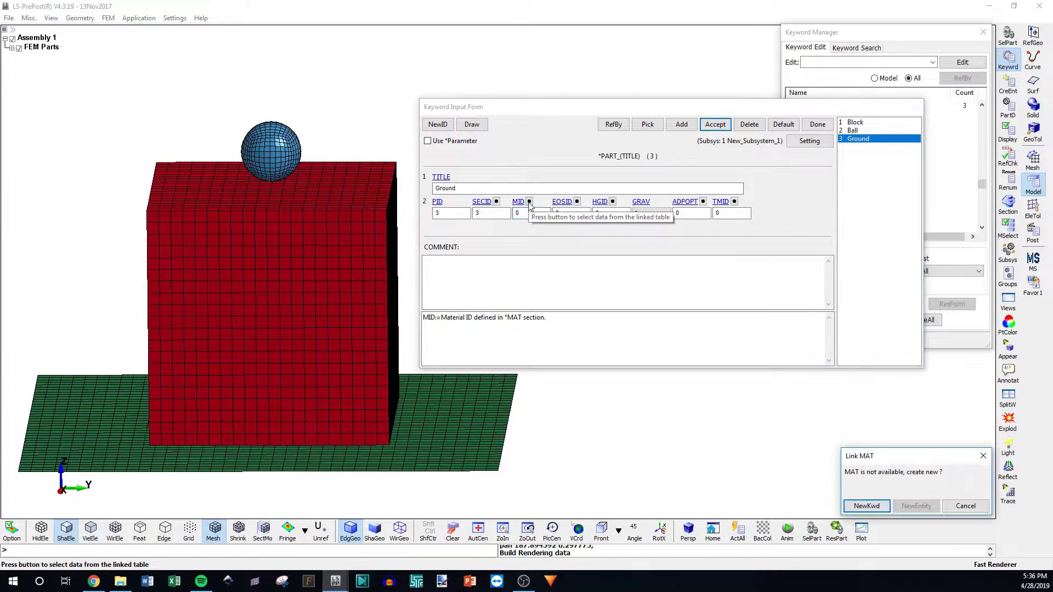
{"action": "left_click", "coordinate": [877, 506]}
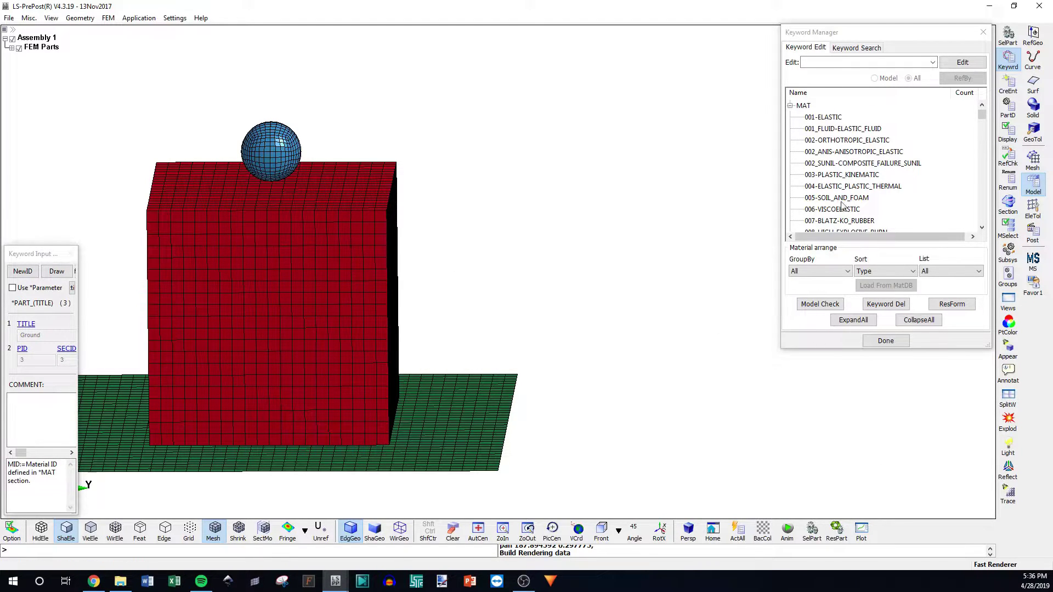
{"action": "left_click", "coordinate": [853, 179]}
{"action": "scroll", "coordinate": [849, 165], "scroll_direction": "down", "scroll_amount": 10}
{"action": "scroll", "coordinate": [849, 160], "scroll_direction": "up", "scroll_amount": 4}
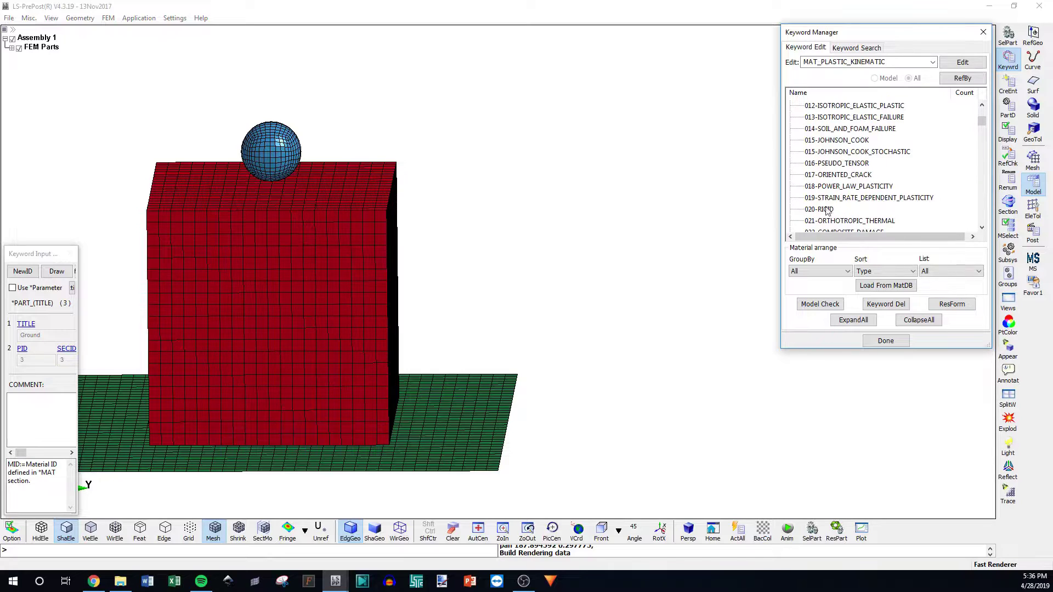
{"action": "double_click", "coordinate": [821, 209]}
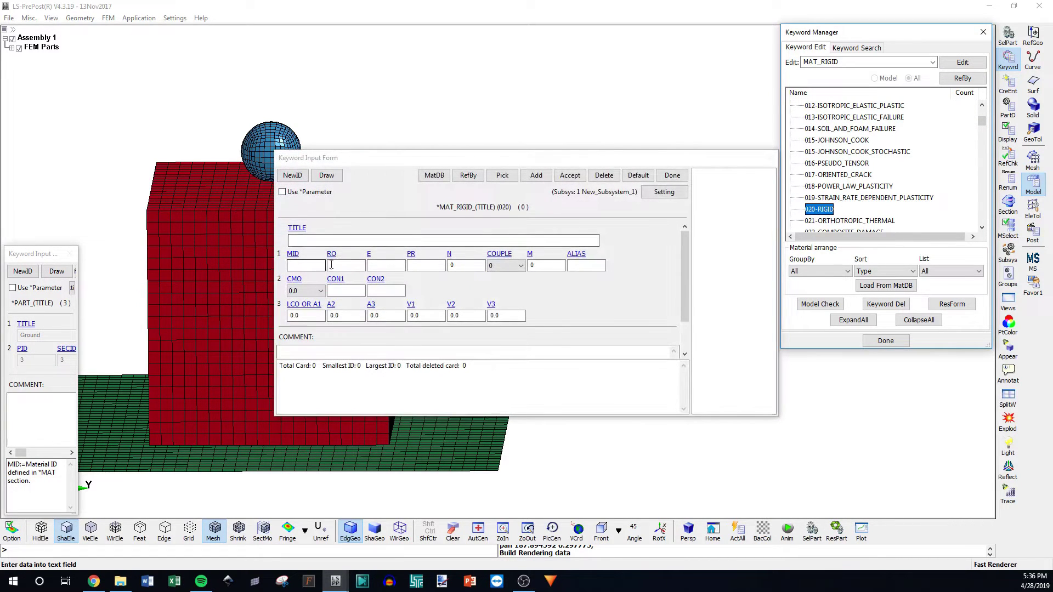
Set the rigid material's ID to 3, density RO to 8e-6, Young's modulus E to 40 and Poisson's ratio PR to 0.45
{"action": "left_click", "coordinate": [305, 266]}
{"action": "type", "text": "3"}
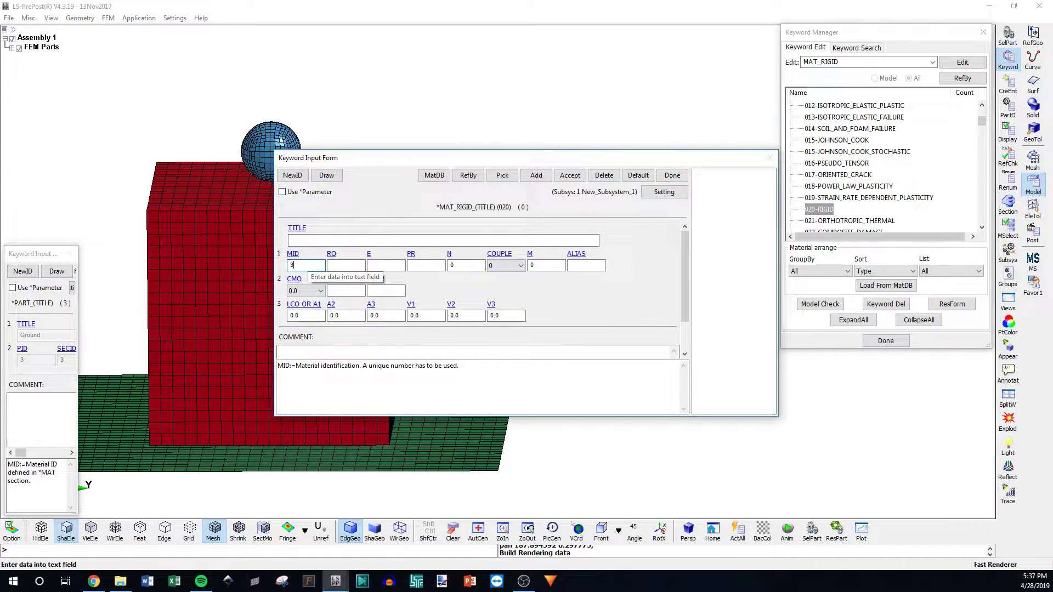
{"action": "left_click", "coordinate": [362, 266]}
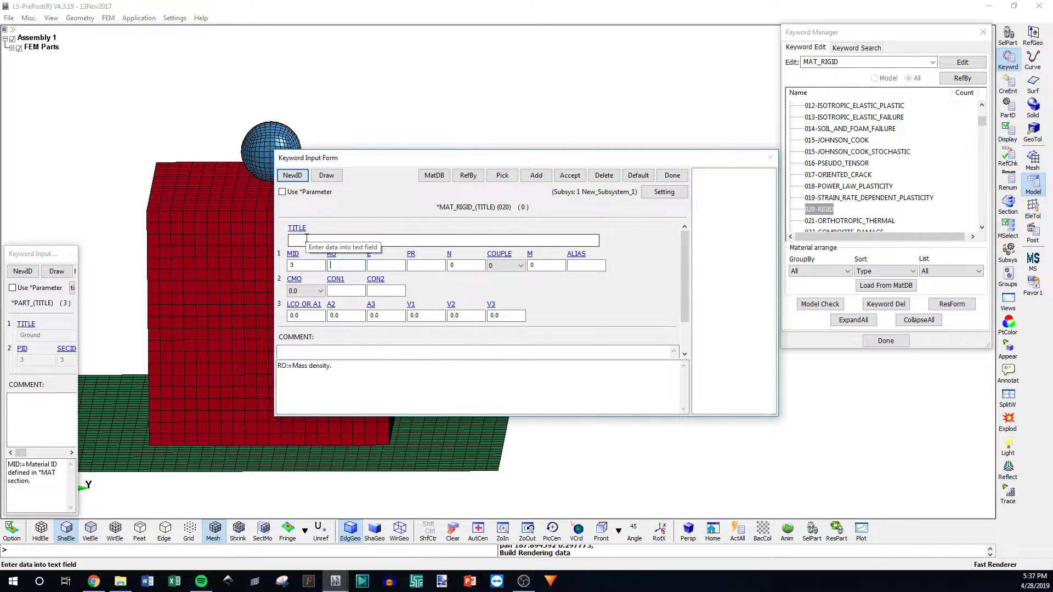
{"action": "type", "text": "e-6"}
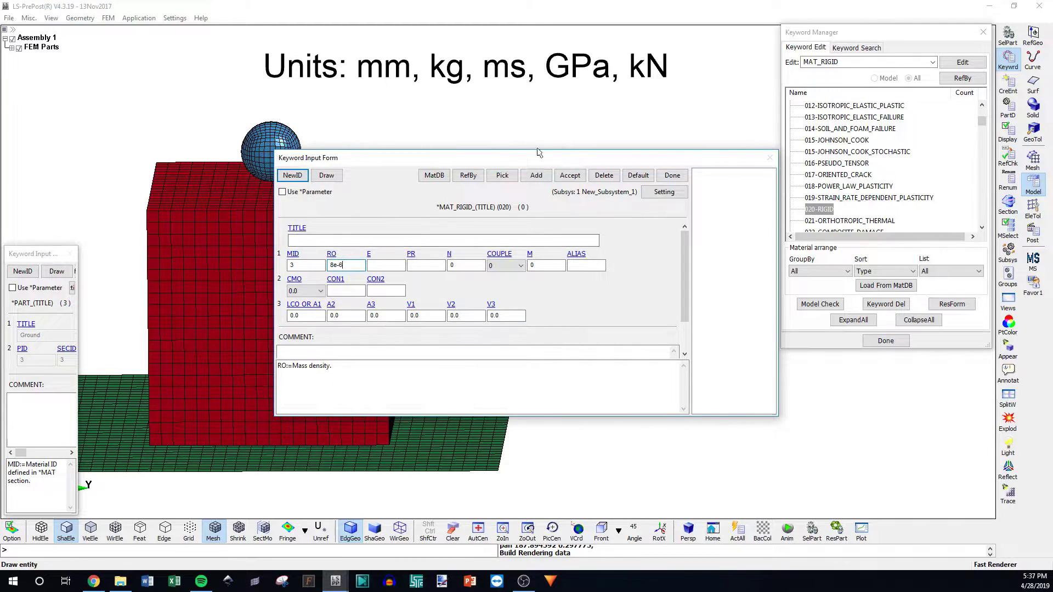
{"action": "double_click", "coordinate": [351, 269]}
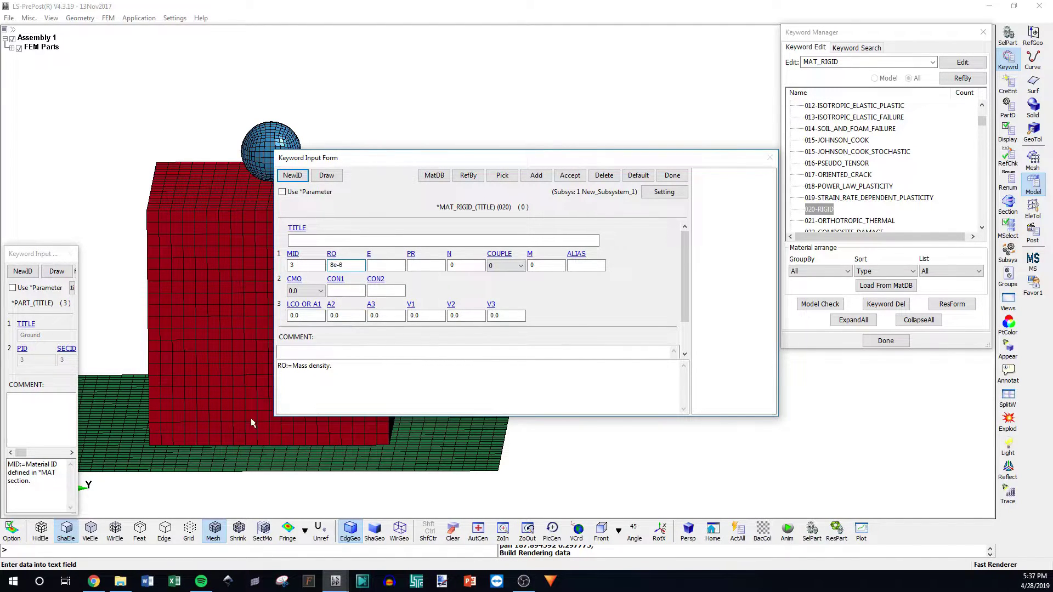
{"action": "left_click", "coordinate": [390, 267]}
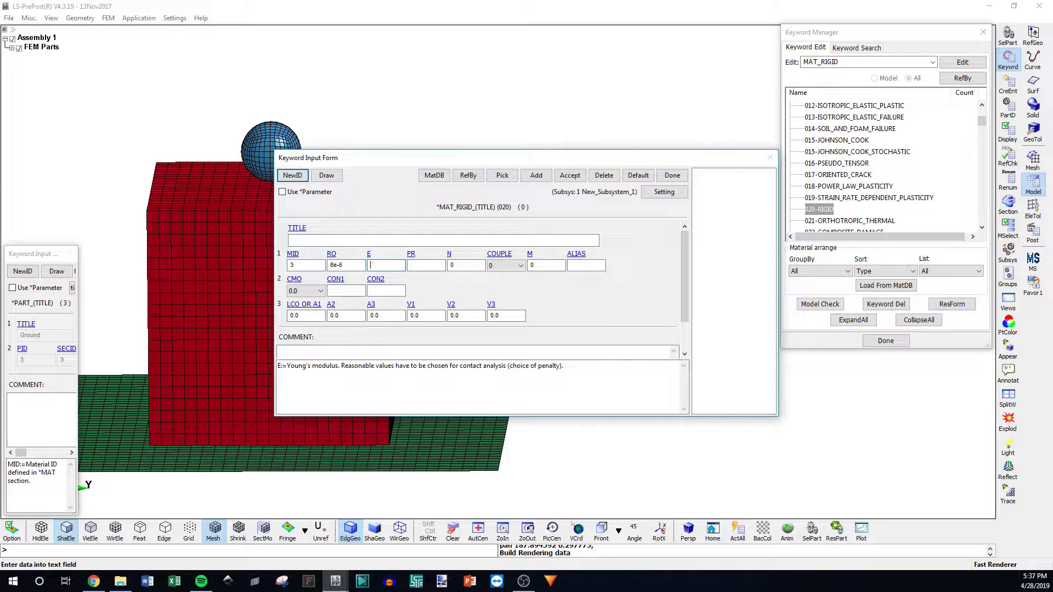
{"action": "left_click", "coordinate": [423, 268]}
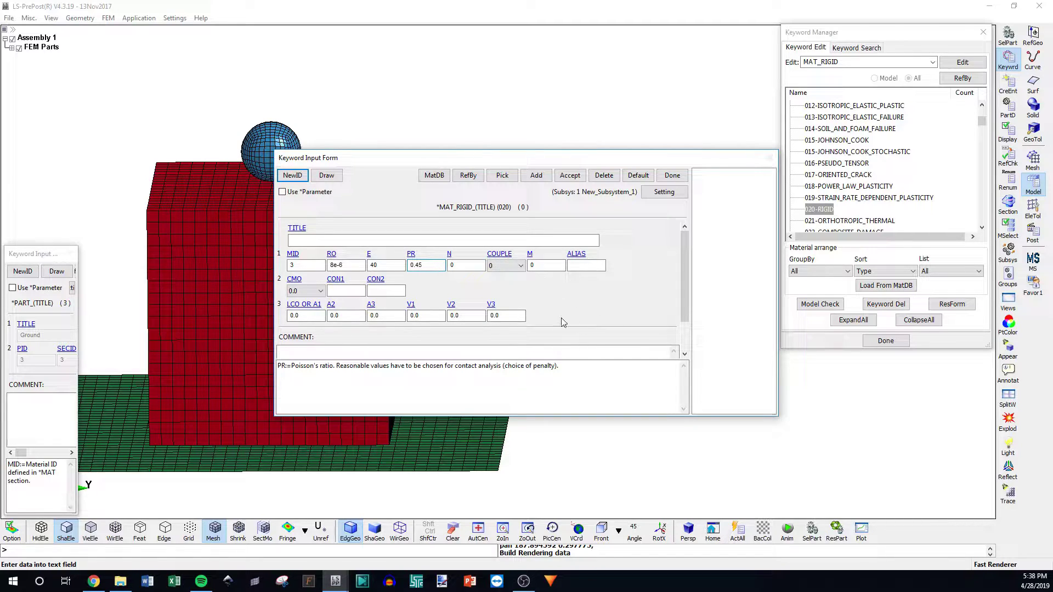
Review the center of mass constraint options and set CMO to 1.0 for constraints in global directions
{"action": "mouse_move", "coordinate": [300, 284]}
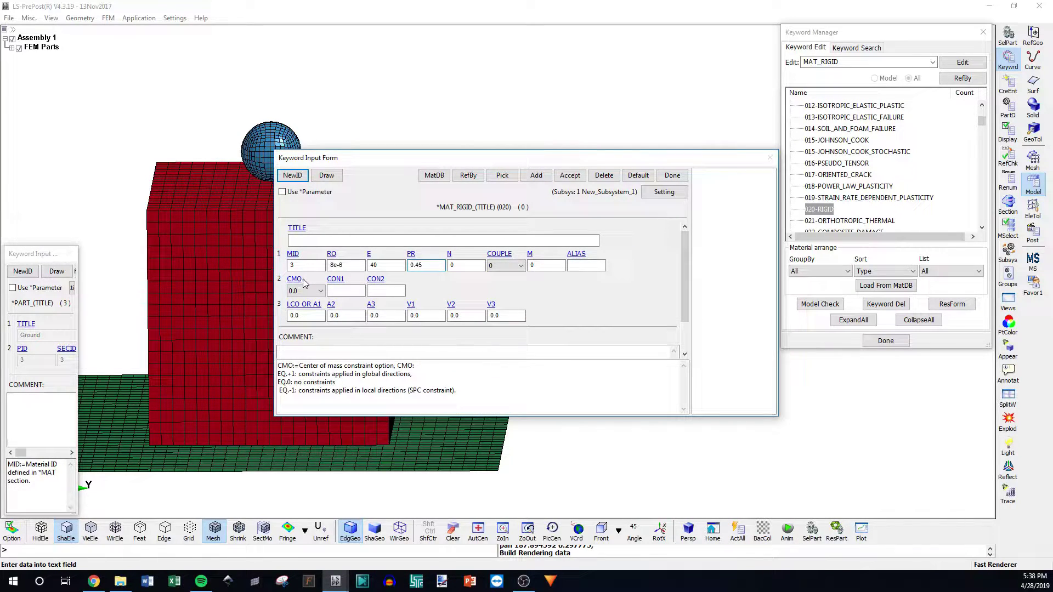
{"action": "left_click_drag", "start_coordinate": [300, 367], "coordinate": [394, 362]}
{"action": "left_click", "coordinate": [301, 366]}
{"action": "left_click_drag", "start_coordinate": [300, 366], "coordinate": [395, 364]}
{"action": "left_click", "coordinate": [308, 367]}
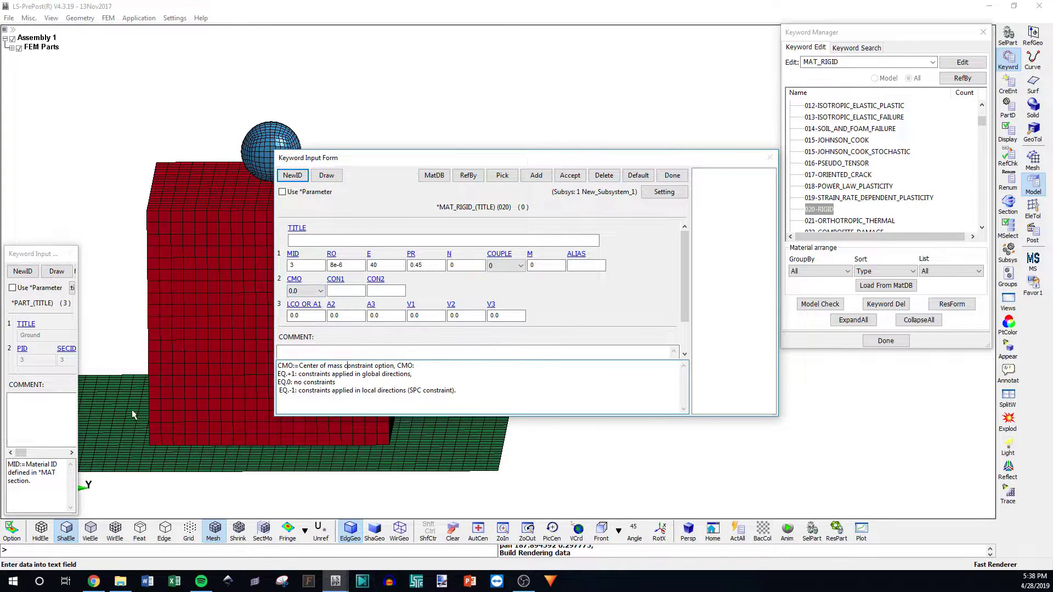
{"action": "left_click", "coordinate": [305, 291]}
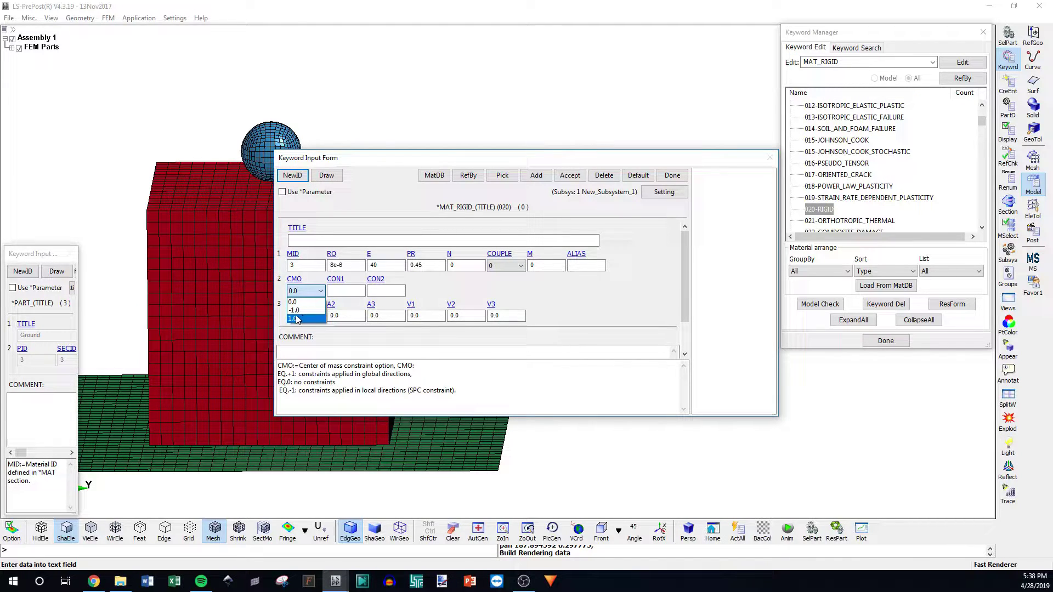
{"action": "left_click", "coordinate": [296, 319]}
Constrain all displacements and rotations by setting CON1 and CON2 to 7, and accept the rigid material for the Ground part
{"action": "left_click", "coordinate": [334, 286]}
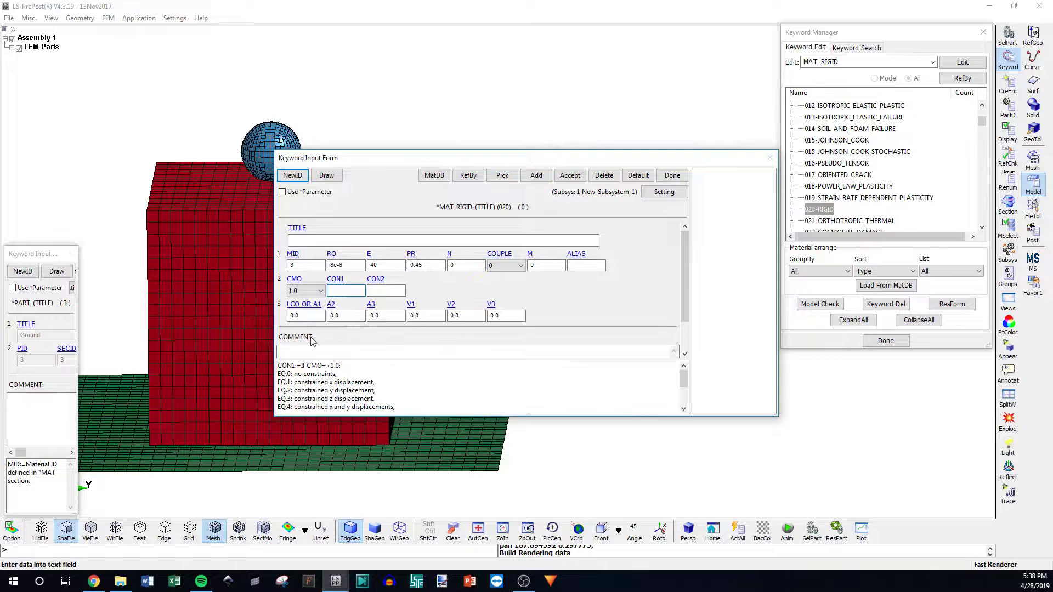
{"action": "left_click", "coordinate": [331, 316]}
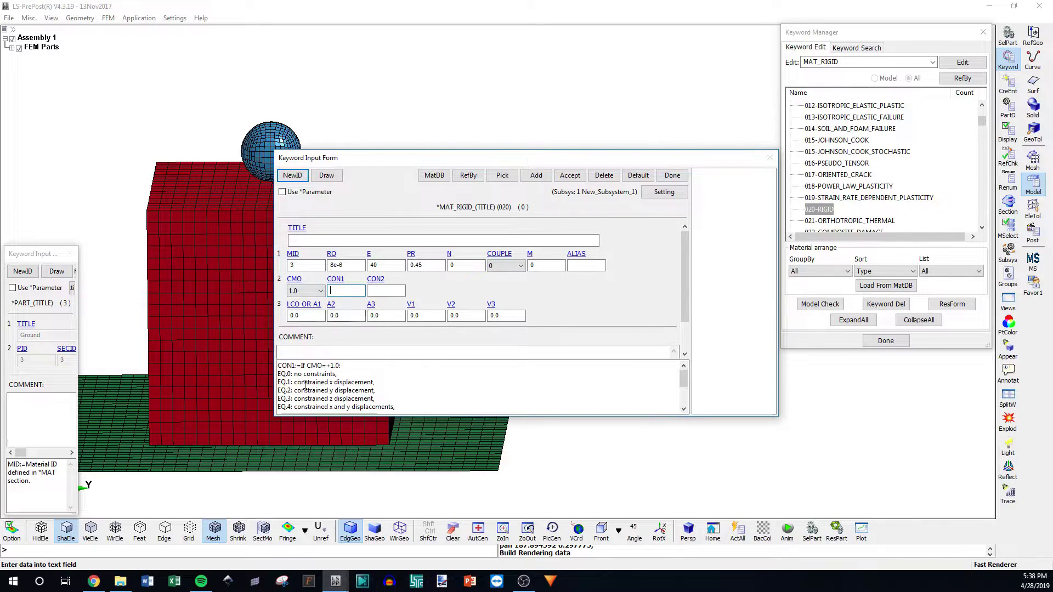
{"action": "left_click_drag", "start_coordinate": [52, 257], "coordinate": [94, 86]}
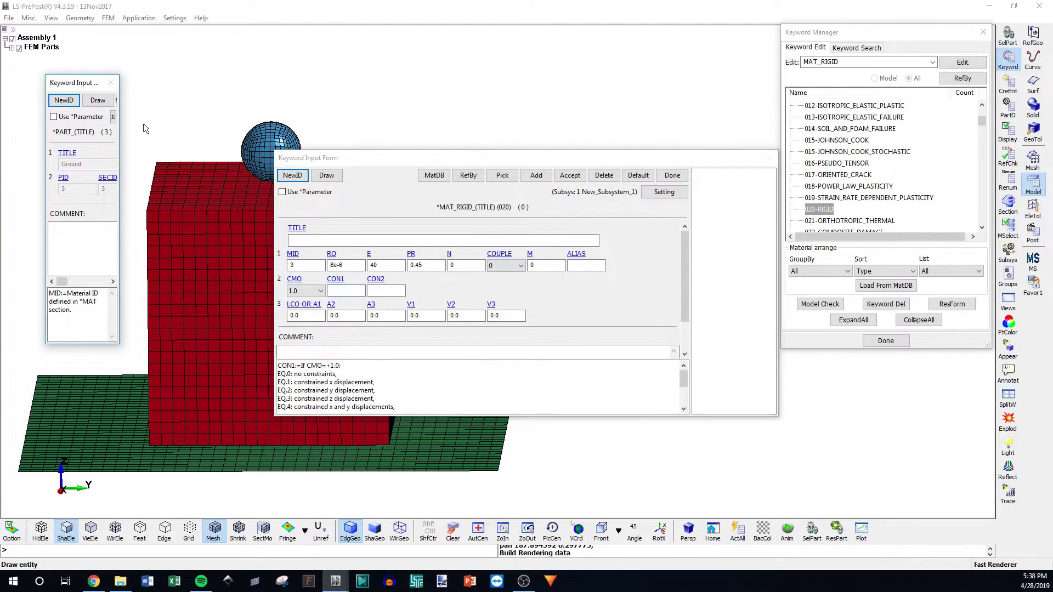
{"action": "left_click", "coordinate": [364, 317]}
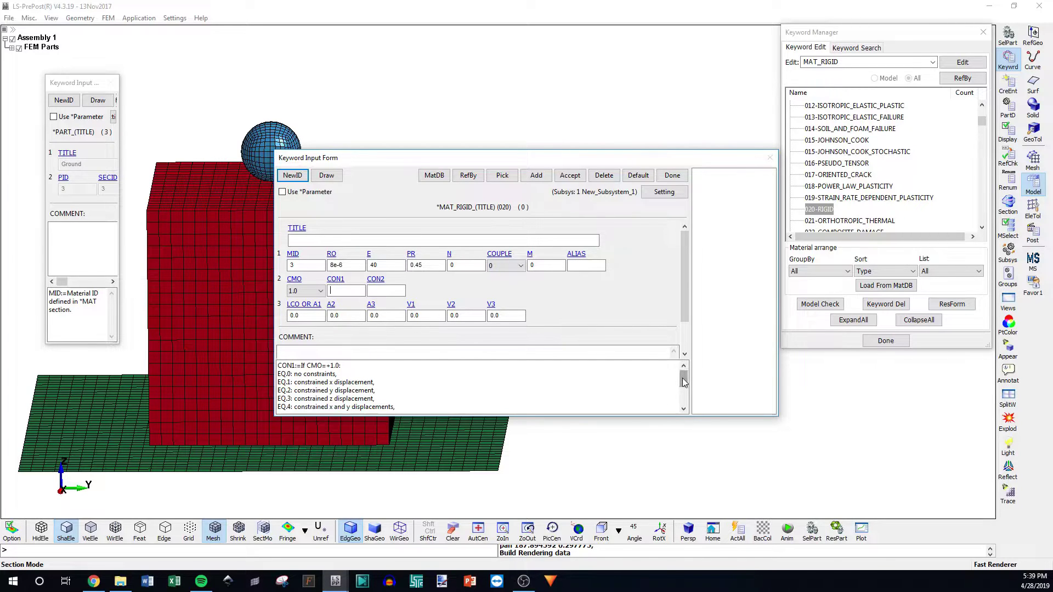
{"action": "scroll", "coordinate": [294, 390], "scroll_direction": "down", "scroll_amount": 2}
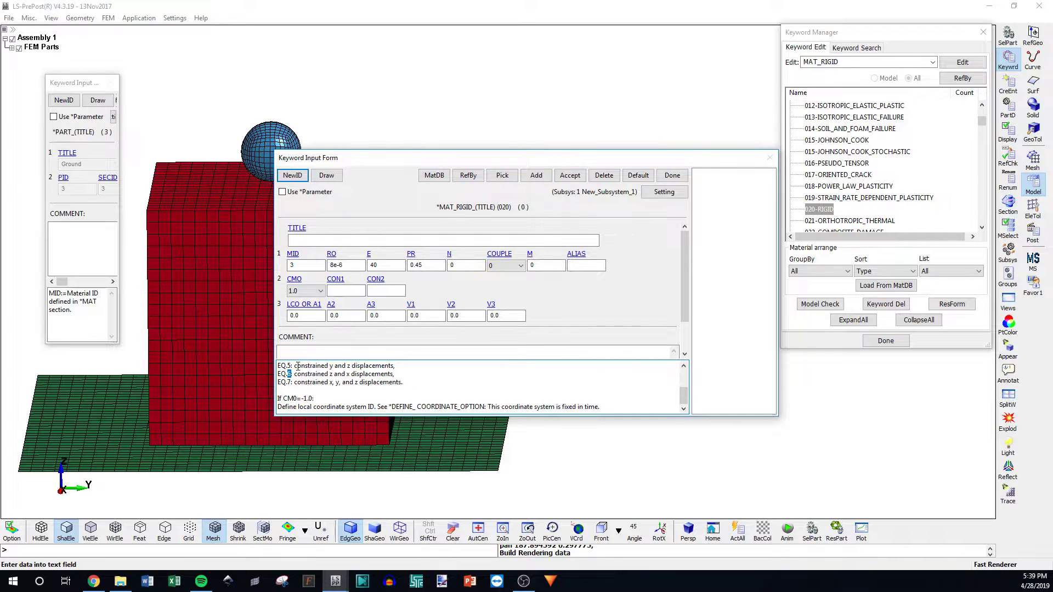
{"action": "left_click", "coordinate": [345, 290]}
{"action": "type", "text": "7"}
{"action": "left_click", "coordinate": [371, 290]}
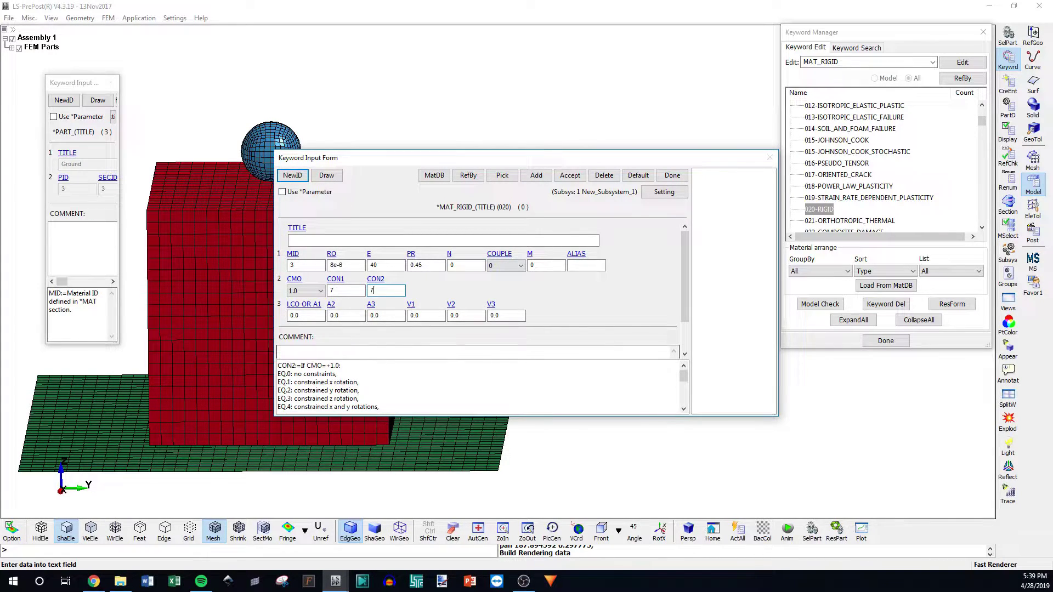
{"action": "left_click", "coordinate": [570, 176]}
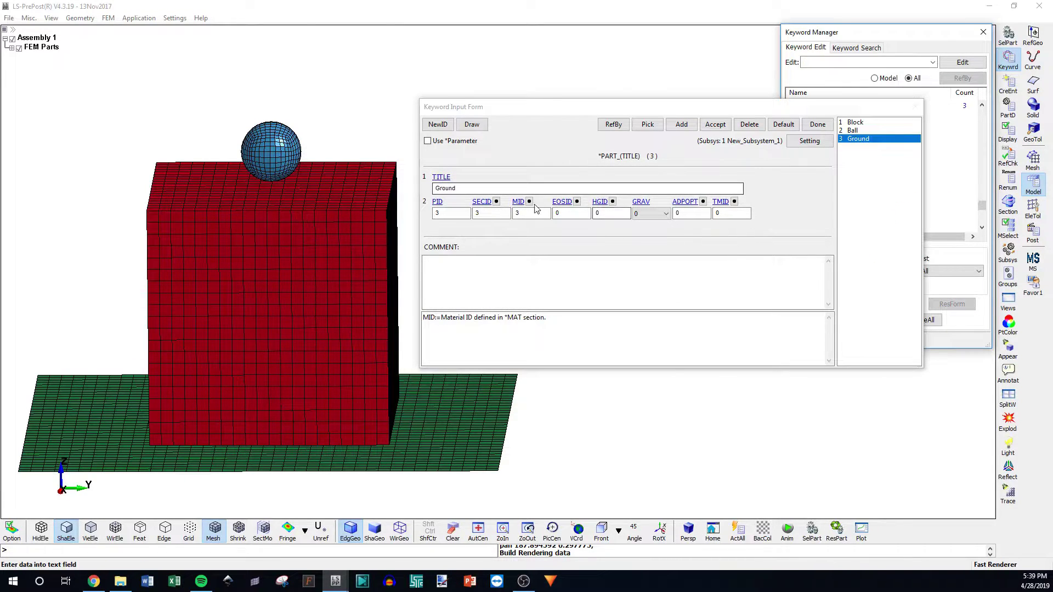
{"action": "left_click", "coordinate": [715, 124]}
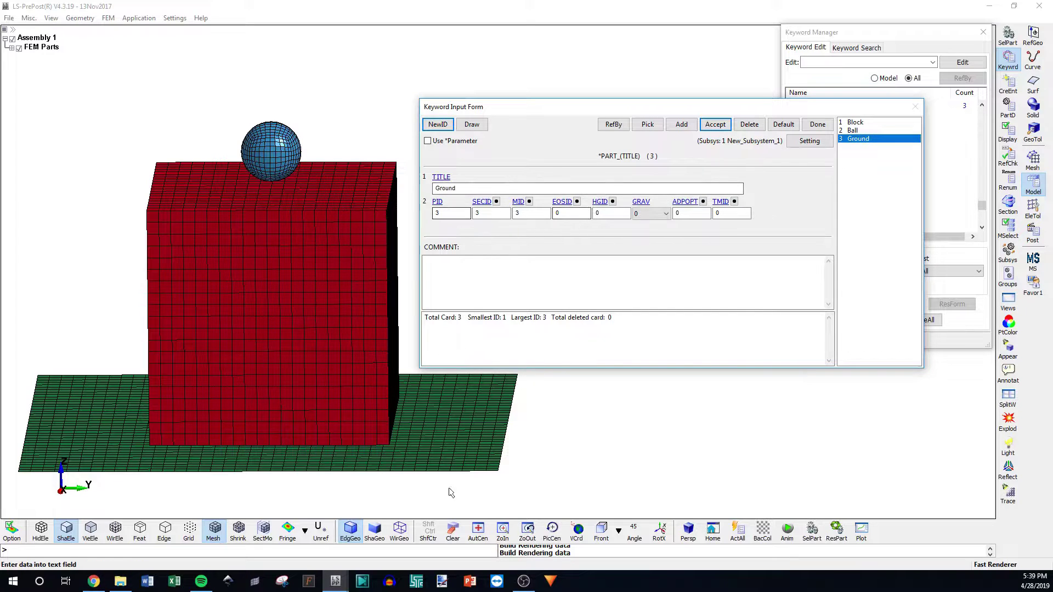
Create a new SECTION_SOLID keyword from the section ID link of the Ball part
{"action": "left_click", "coordinate": [857, 131]}
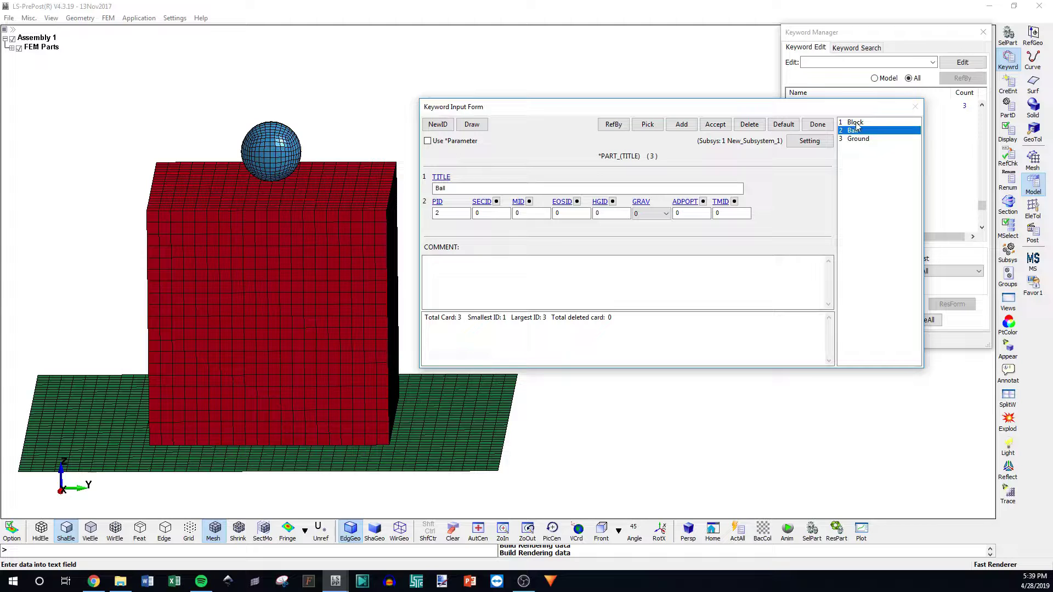
{"action": "left_click", "coordinate": [481, 213]}
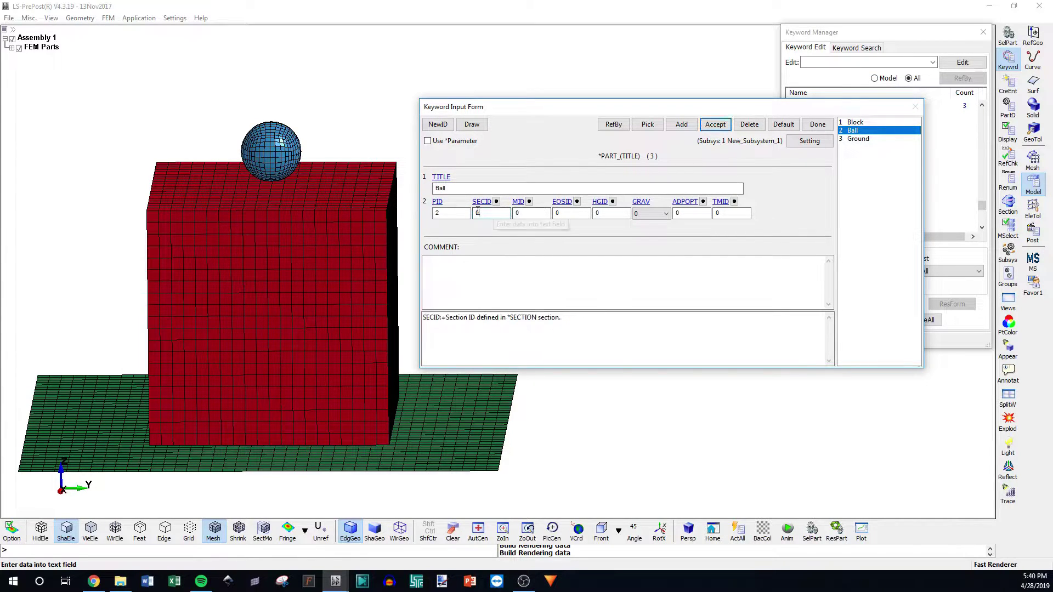
{"action": "left_click", "coordinate": [496, 202]}
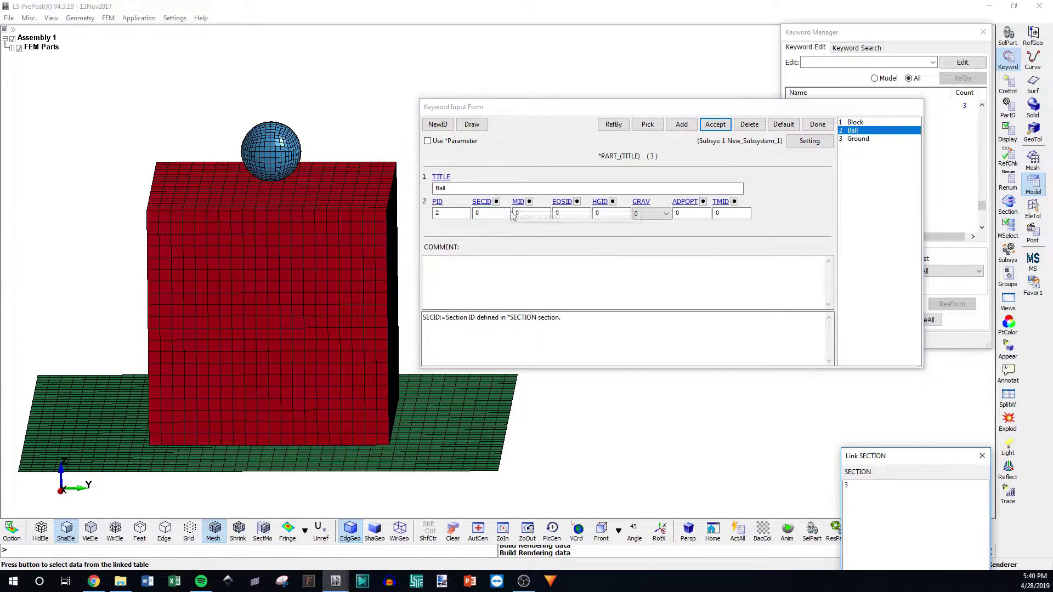
{"action": "left_click_drag", "start_coordinate": [911, 458], "coordinate": [912, 351]}
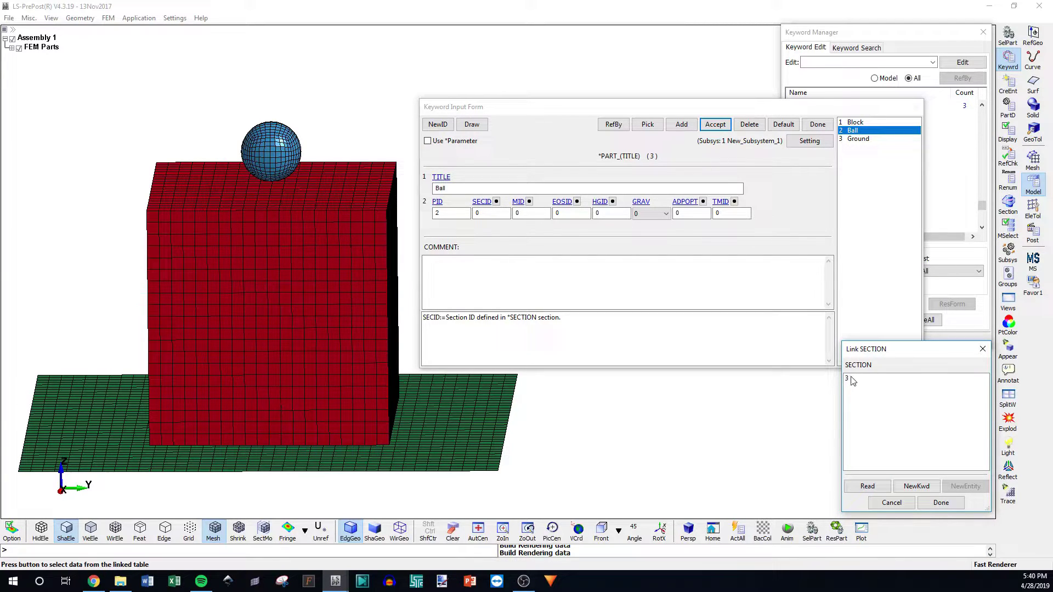
{"action": "left_click", "coordinate": [920, 488]}
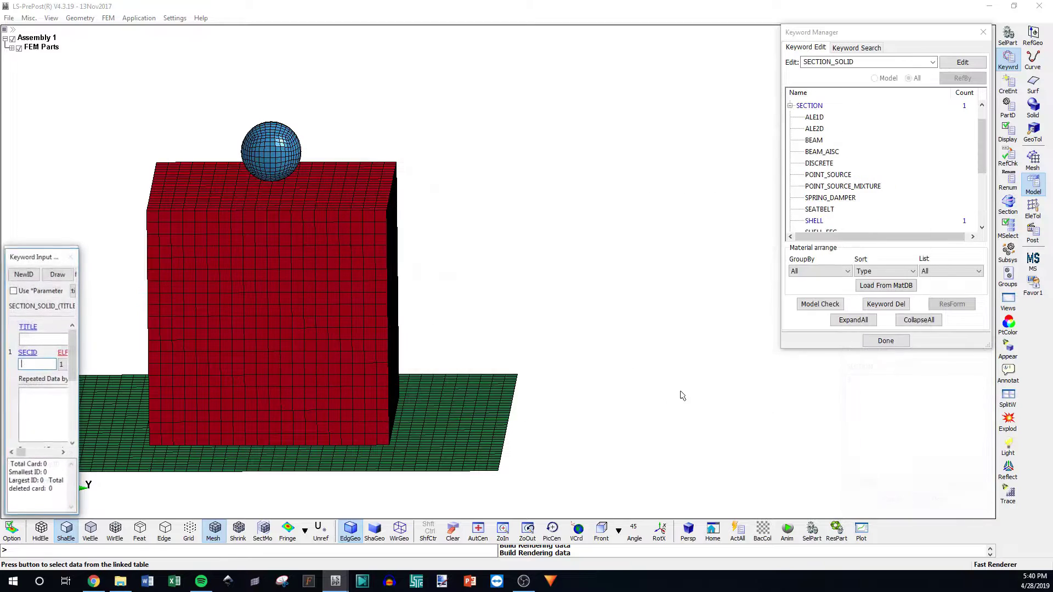
{"action": "left_click_drag", "start_coordinate": [79, 309], "coordinate": [396, 308]}
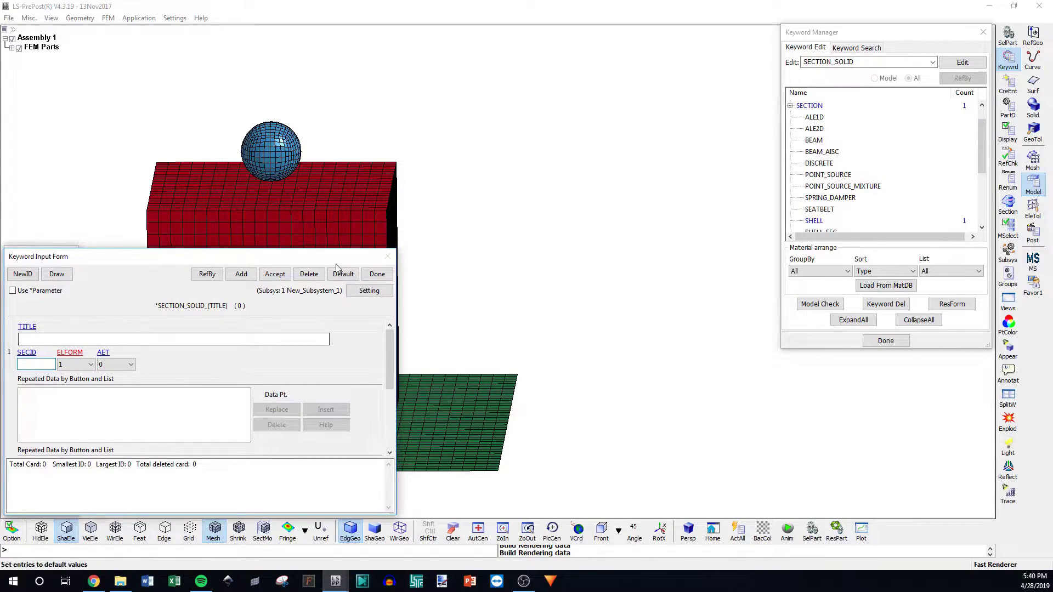
Set the solid section's ID to 2 and accept it for the Ball part, keeping element formulation 1
{"action": "left_click", "coordinate": [48, 364]}
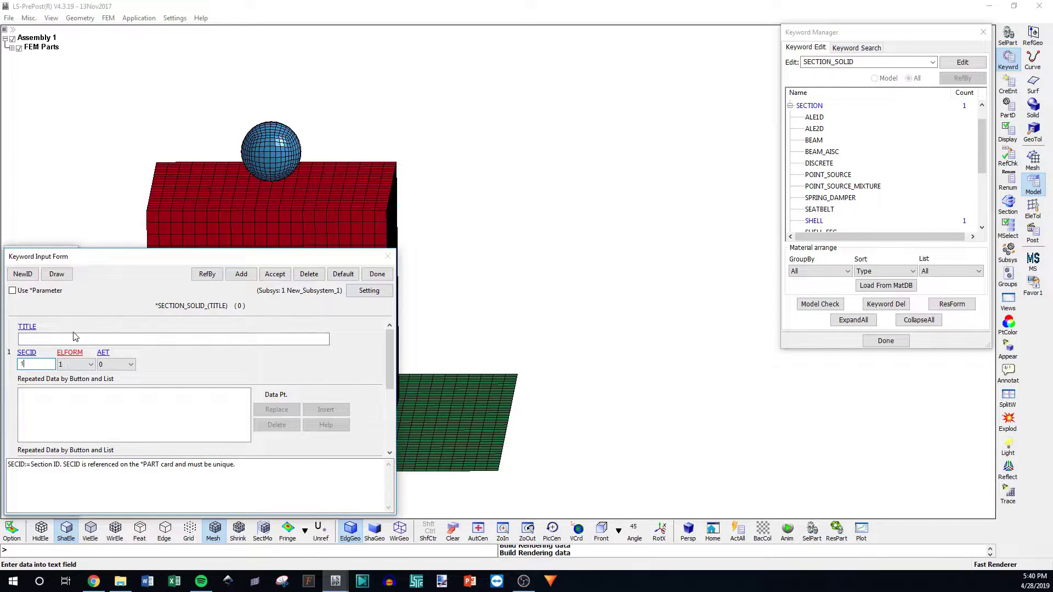
{"action": "left_click_drag", "start_coordinate": [223, 258], "coordinate": [538, 230]}
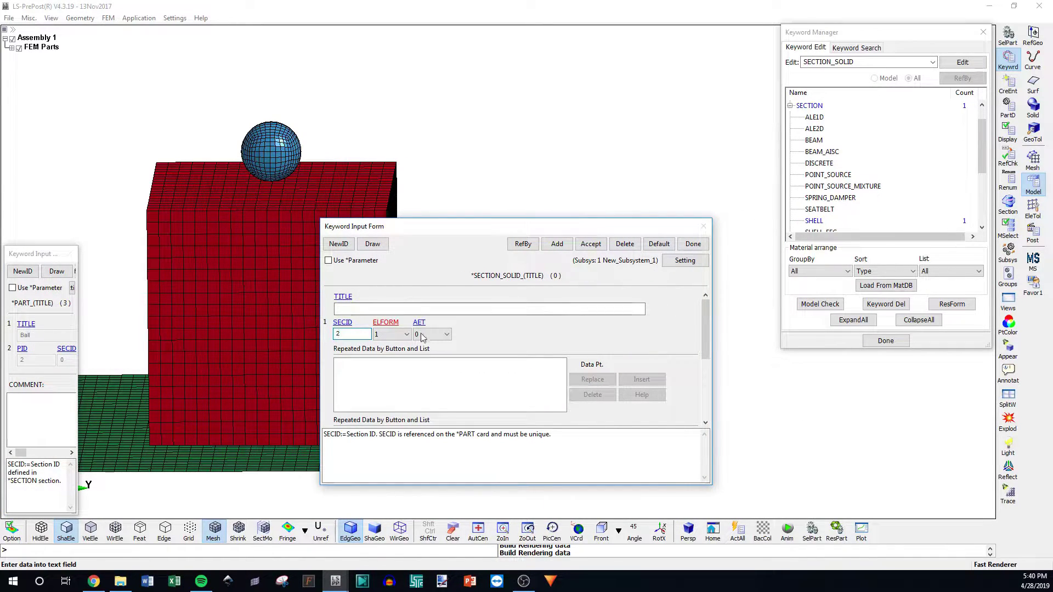
{"action": "key", "text": "Tab"}
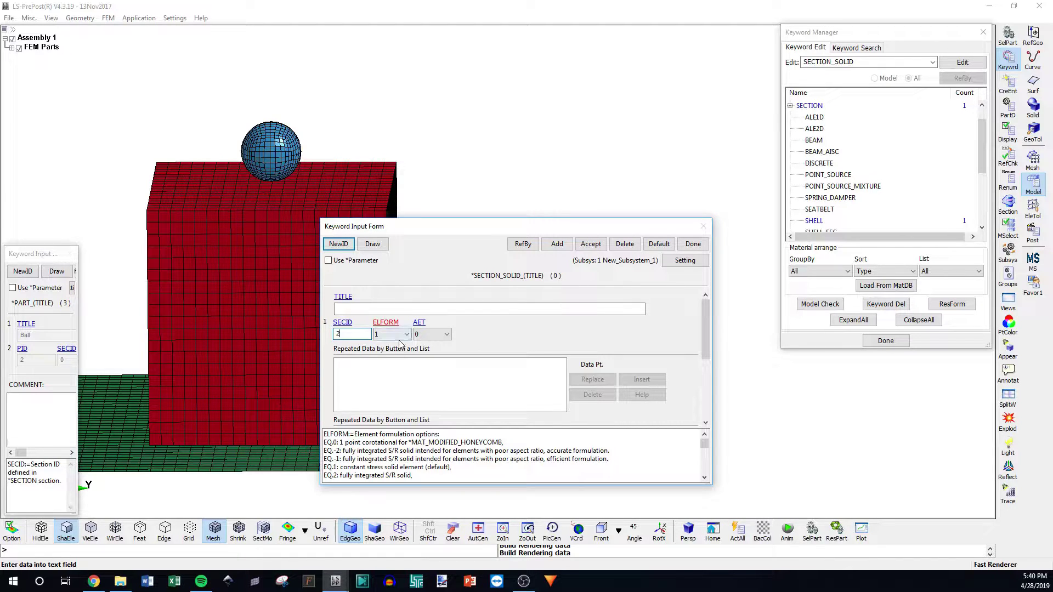
{"action": "left_click", "coordinate": [590, 244]}
Create a new 001-ELASTIC material keyword from the material ID link of the Ball part
{"action": "left_click", "coordinate": [530, 212]}
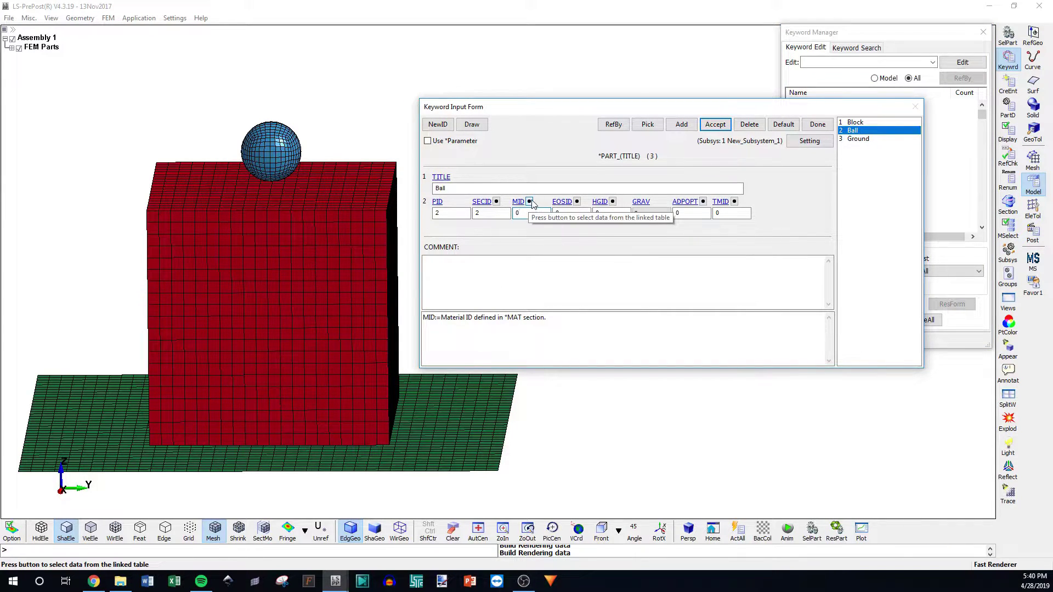
{"action": "left_click", "coordinate": [530, 202]}
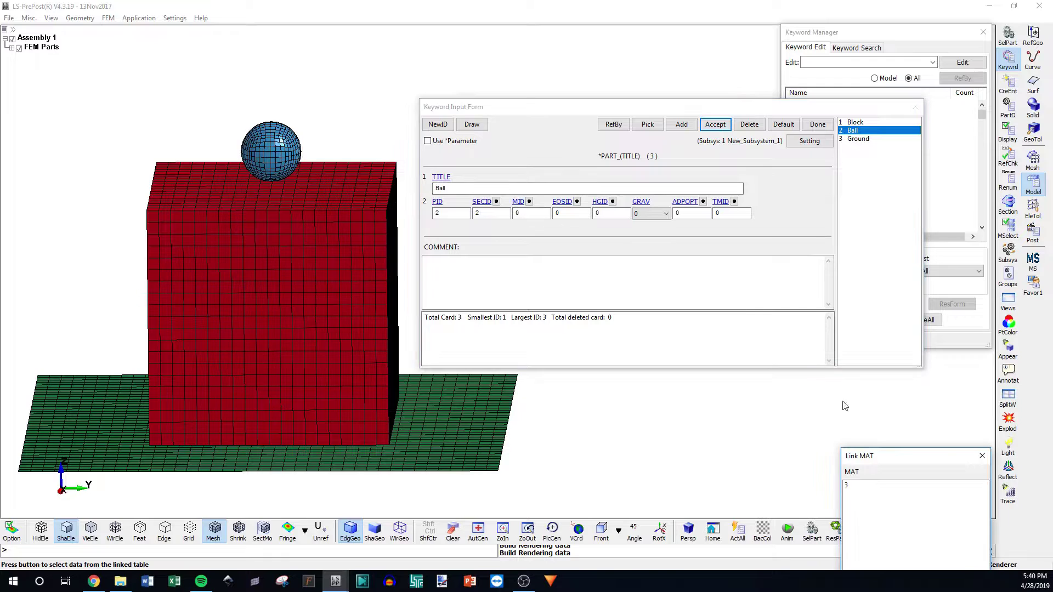
{"action": "left_click_drag", "start_coordinate": [880, 461], "coordinate": [867, 281]}
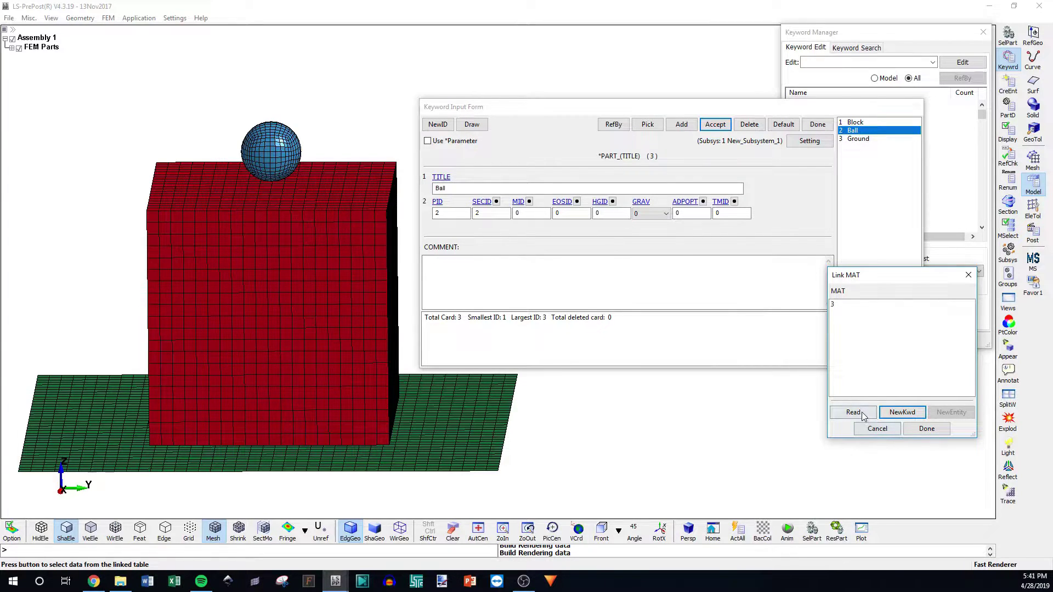
{"action": "left_click", "coordinate": [901, 412]}
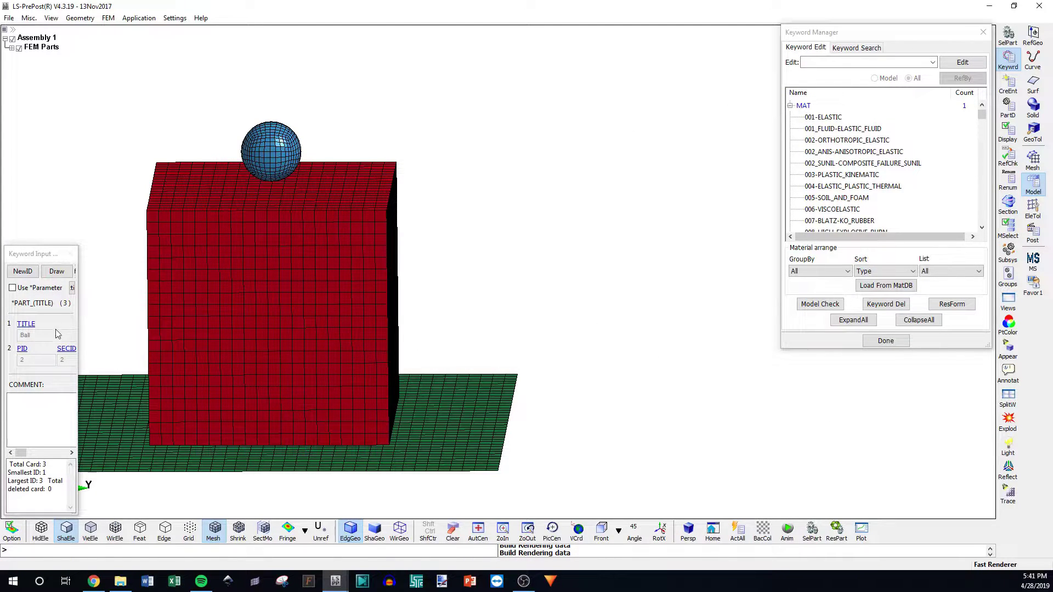
{"action": "left_click", "coordinate": [819, 130]}
{"action": "double_click", "coordinate": [829, 118]}
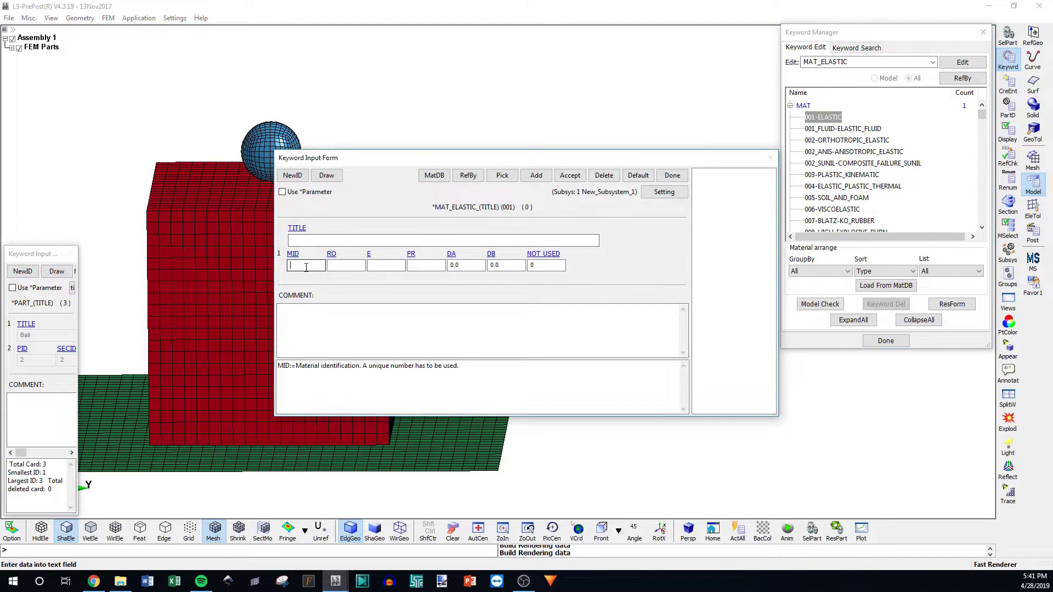
Define the Ball's elastic material with ID 2, density 8e-6, Young's modulus 40 and Poisson's ratio 0.45, and accept it for the part
{"action": "left_click", "coordinate": [357, 267]}
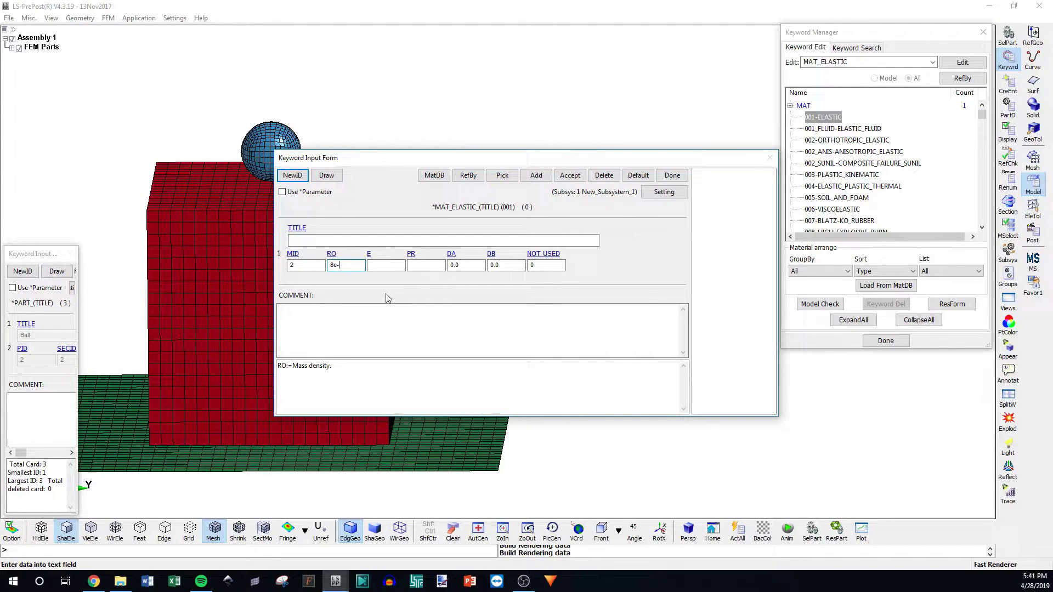
{"action": "left_click", "coordinate": [387, 266]}
{"action": "left_click", "coordinate": [417, 265]}
{"action": "type", "text": "0.45"}
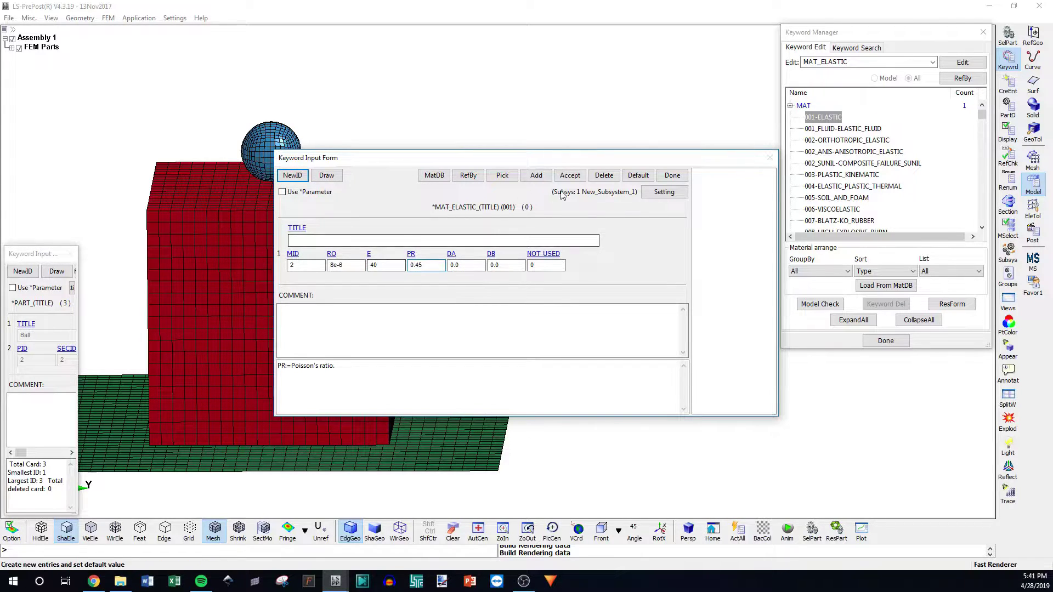
{"action": "left_click", "coordinate": [569, 176]}
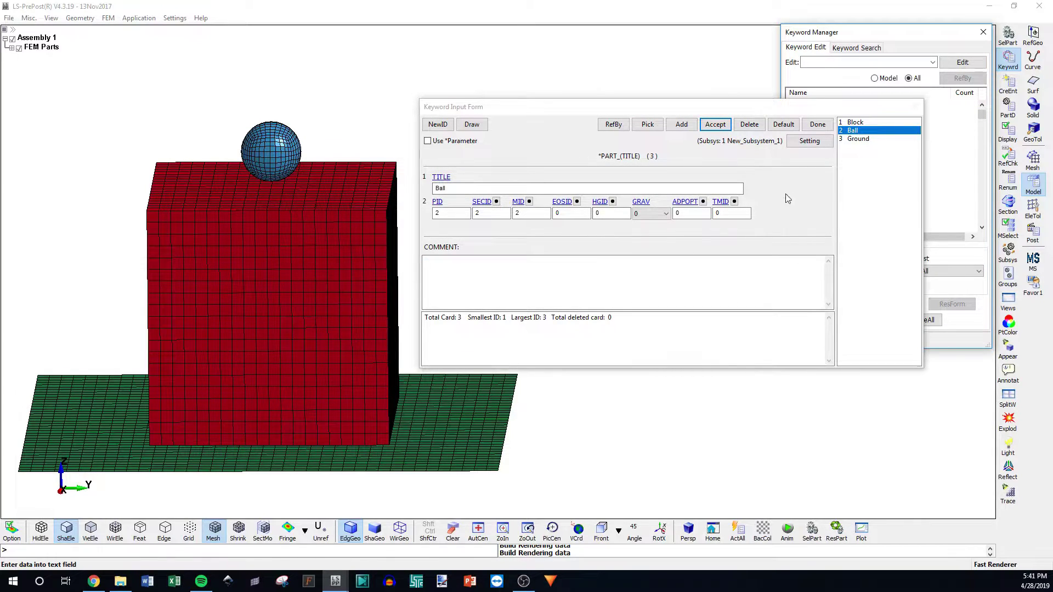
{"action": "left_click", "coordinate": [715, 125]}
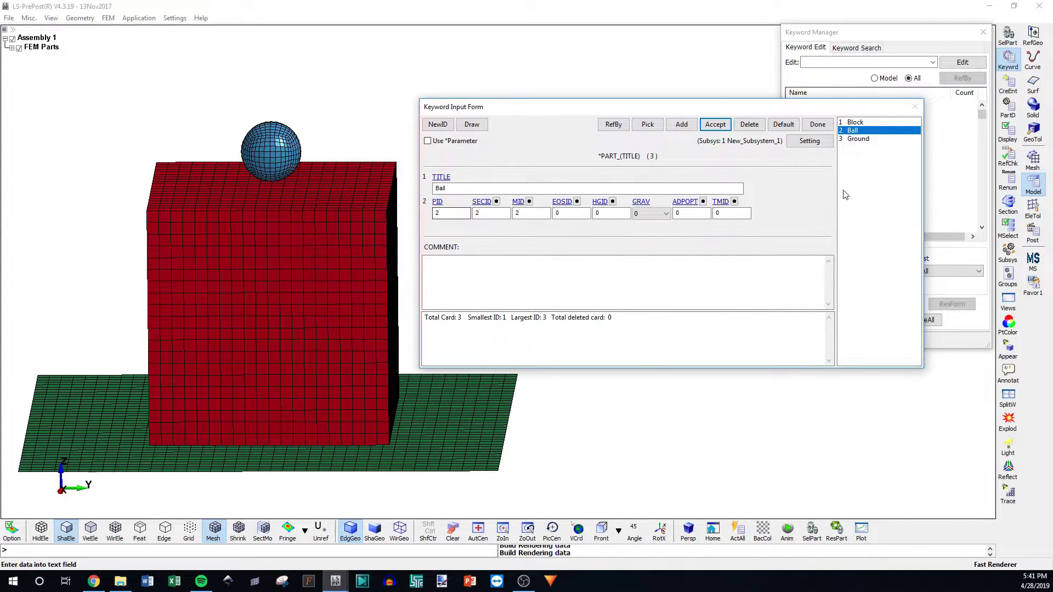
Assign the existing solid section 2 to the Block part through its section ID link
{"action": "left_click", "coordinate": [864, 123]}
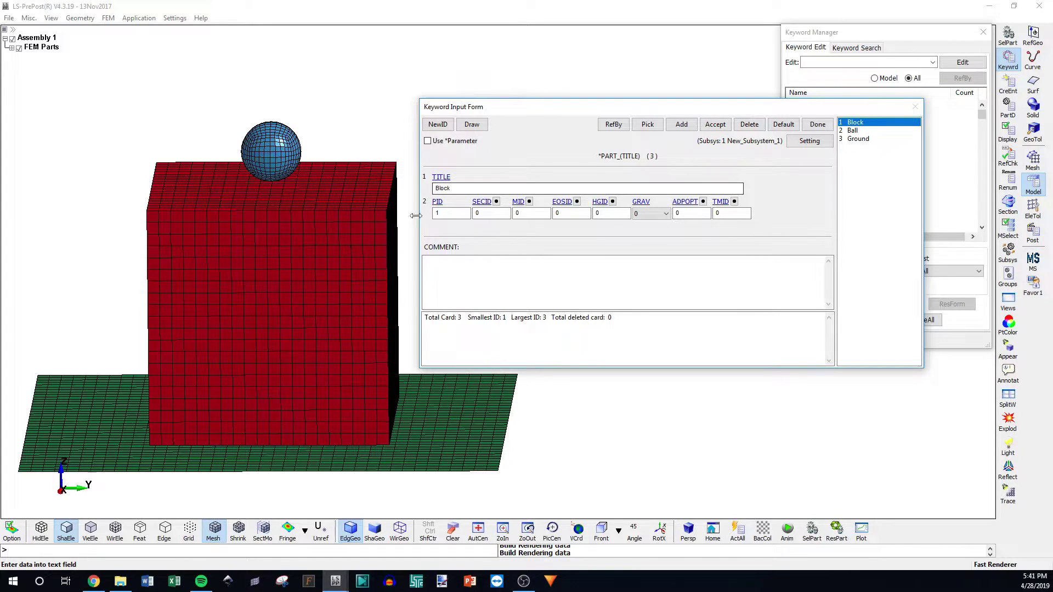
{"action": "left_click", "coordinate": [490, 203]}
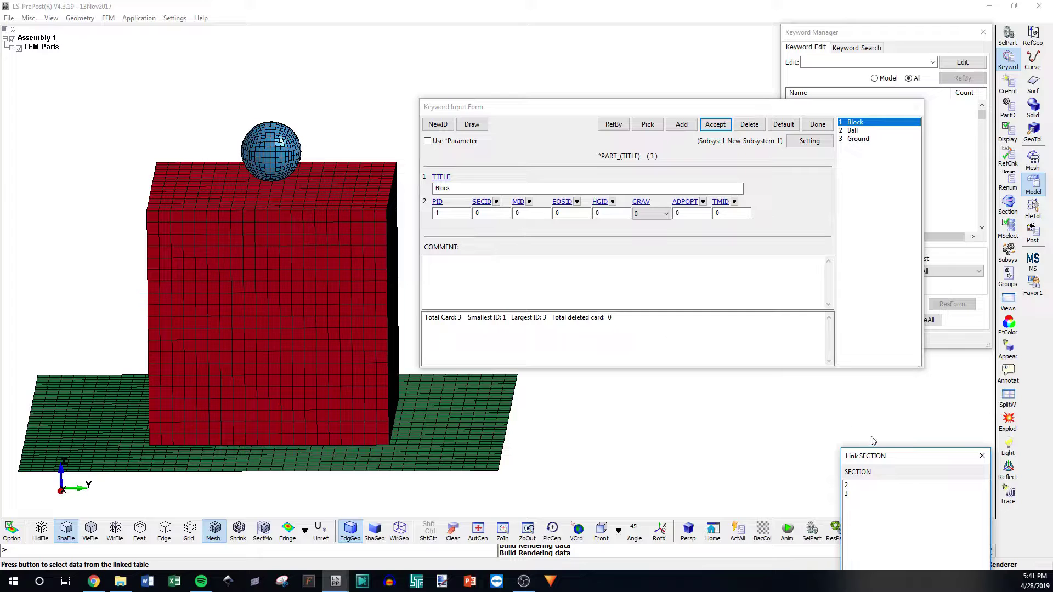
{"action": "left_click_drag", "start_coordinate": [872, 457], "coordinate": [857, 317]}
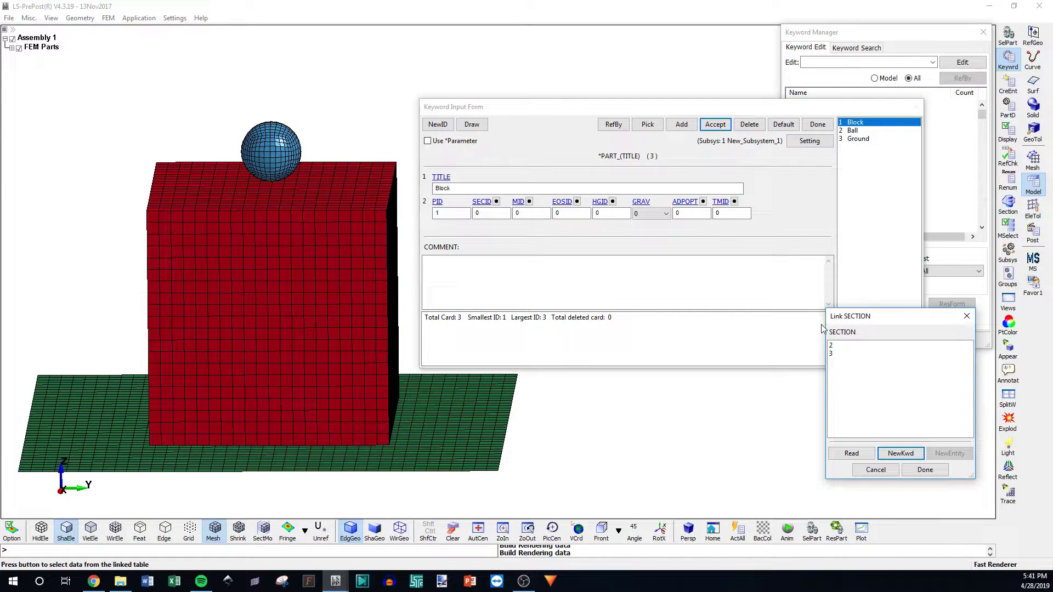
{"action": "left_click", "coordinate": [846, 348]}
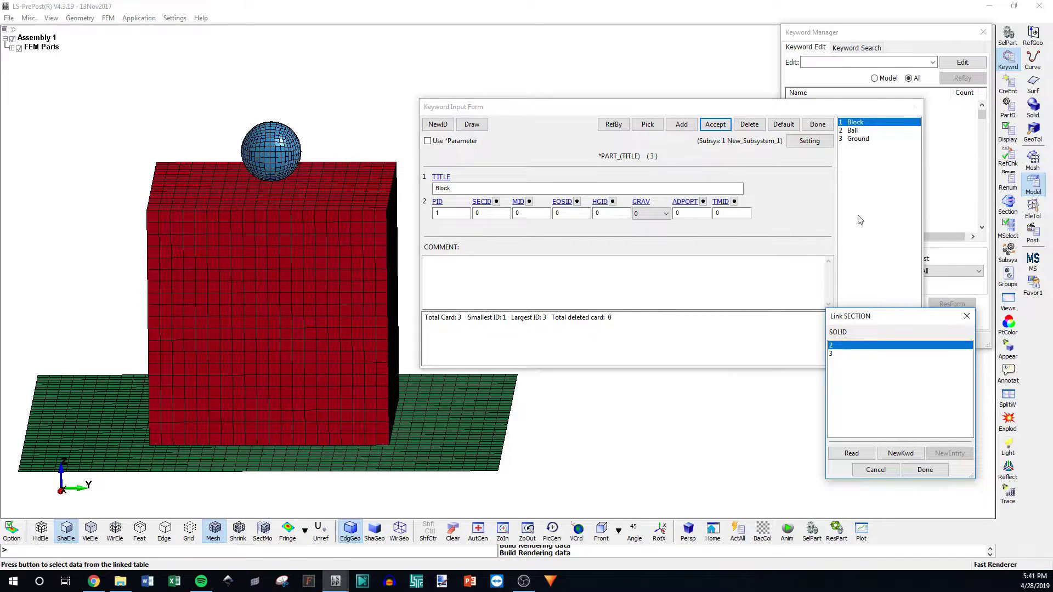
{"action": "left_click", "coordinate": [924, 471]}
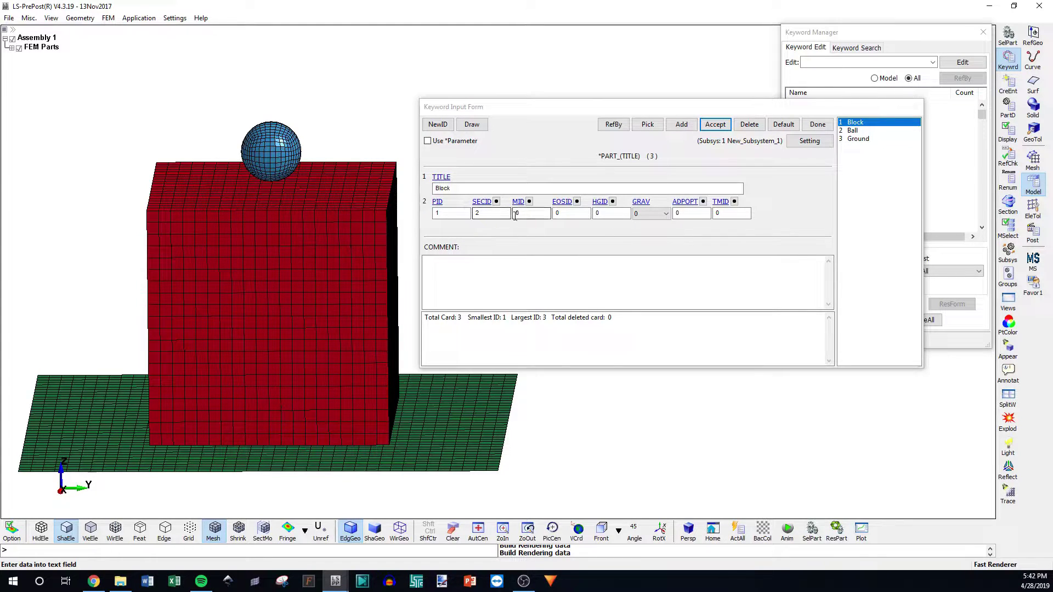
{"action": "left_click", "coordinate": [515, 215]}
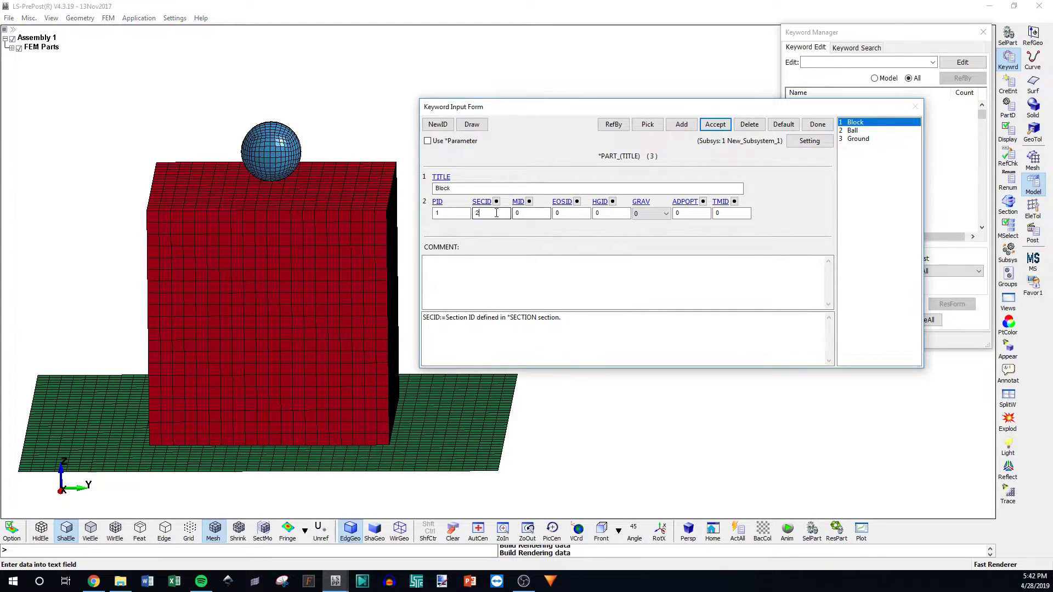
Open the 001-ELASTIC material keyword from the material ID link of the Block part
{"action": "left_click", "coordinate": [529, 201]}
{"action": "left_click_drag", "start_coordinate": [922, 460], "coordinate": [893, 297]}
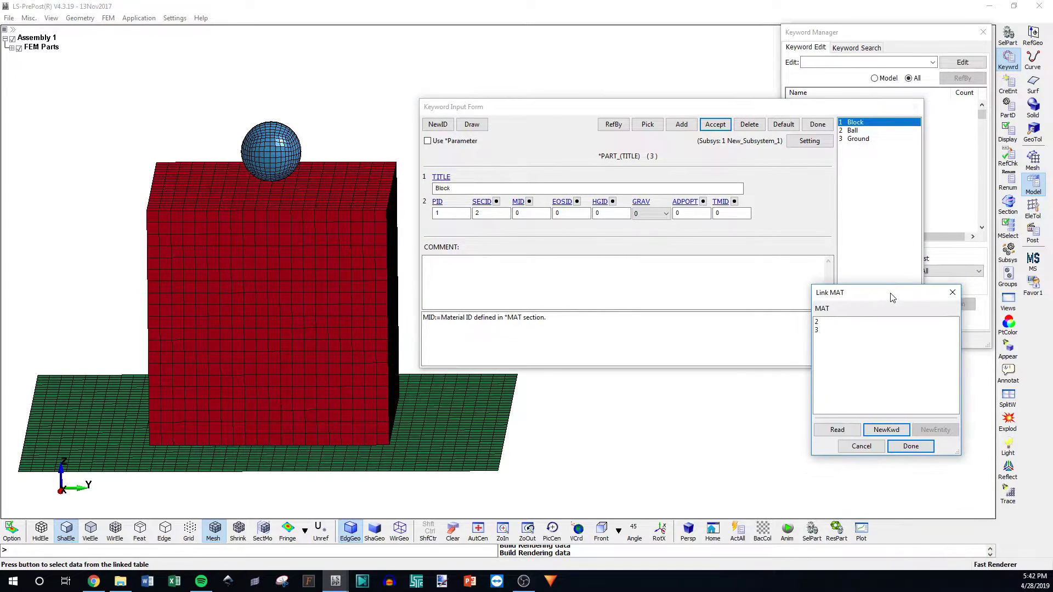
{"action": "left_click", "coordinate": [885, 429]}
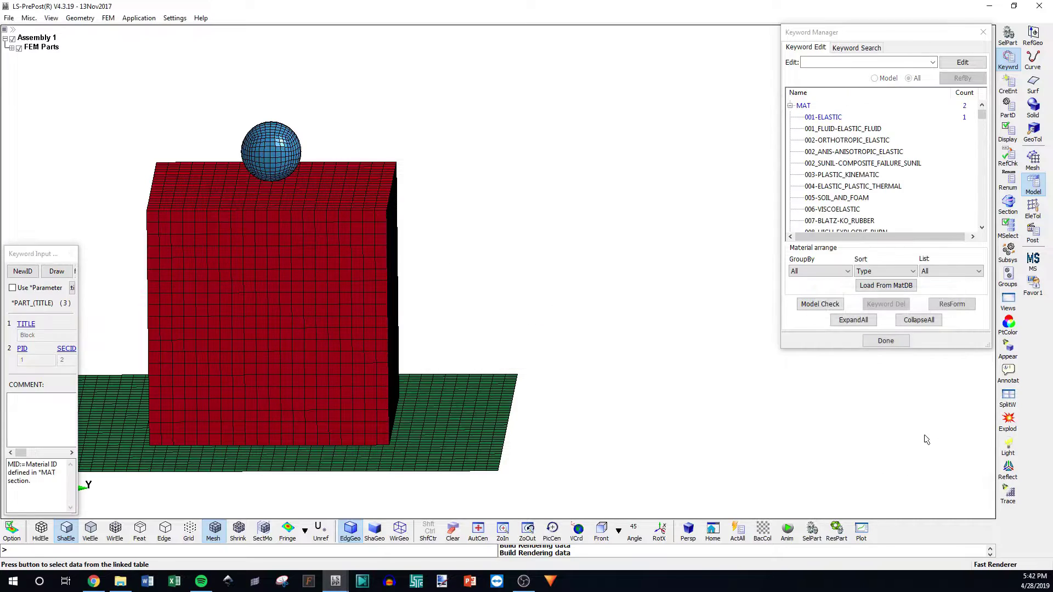
{"action": "double_click", "coordinate": [829, 123]}
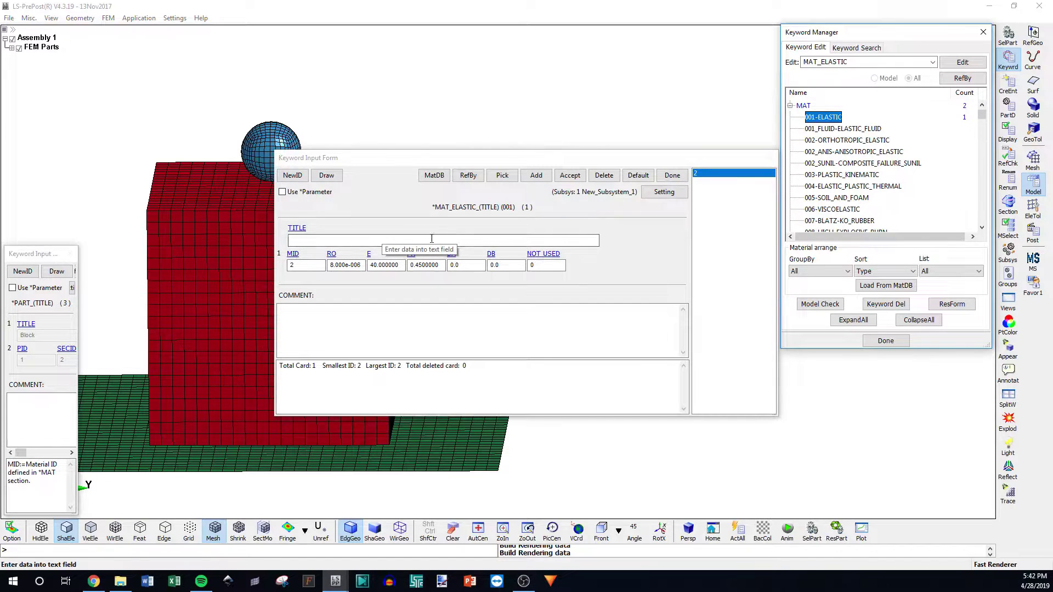
Start a new elastic material entry for the Block with ID 1 and a mass density of 1e-6
{"action": "left_click", "coordinate": [301, 183]}
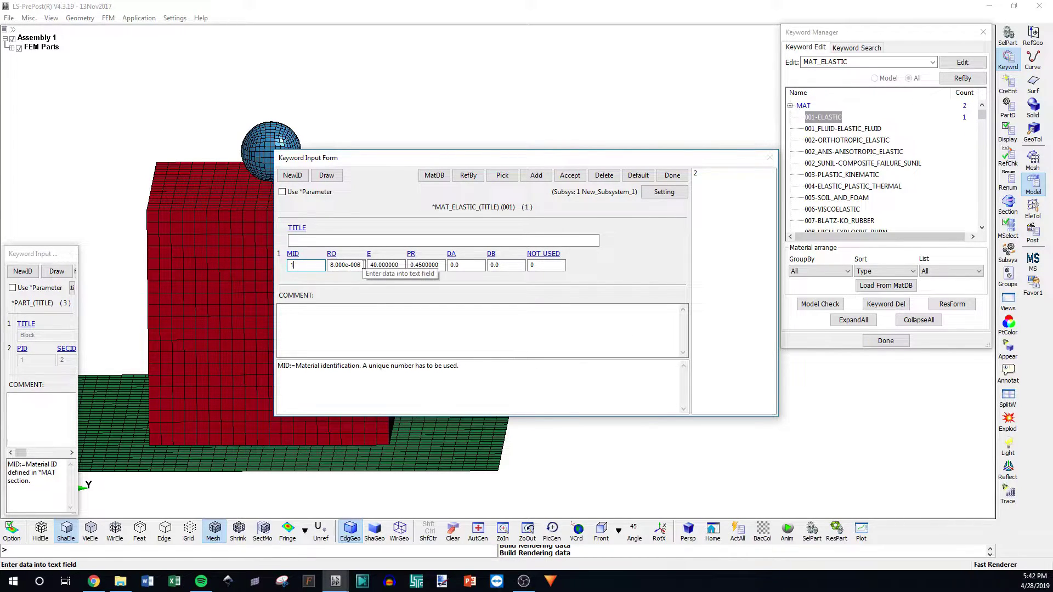
{"action": "key", "text": "Tab"}
{"action": "type", "text": "1"}
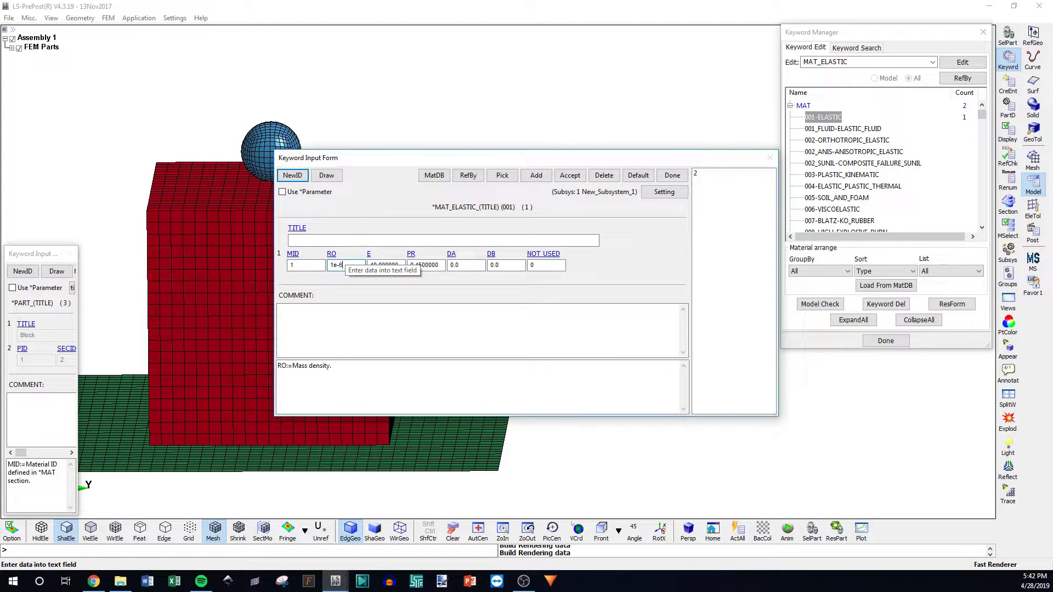
{"action": "left_click", "coordinate": [397, 266]}
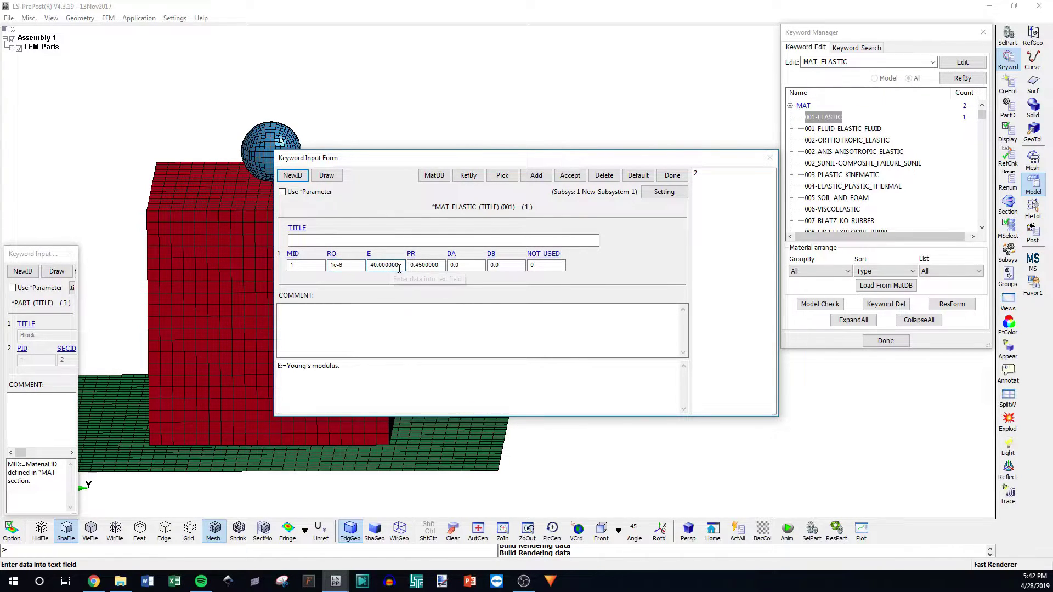
Set Young's modulus to 0.001 and Poisson's ratio to 0.3 for elastic material 1 and accept the material
{"action": "left_click_drag", "start_coordinate": [403, 267], "coordinate": [368, 266]}
{"action": "type", "text": "0.001"}
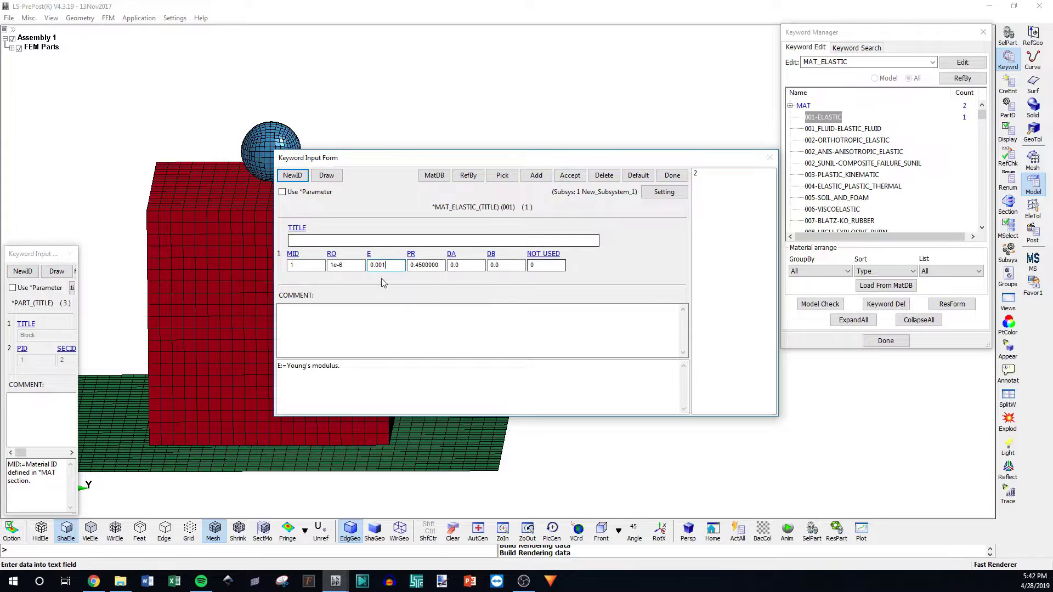
{"action": "left_click_drag", "start_coordinate": [441, 268], "coordinate": [409, 267]}
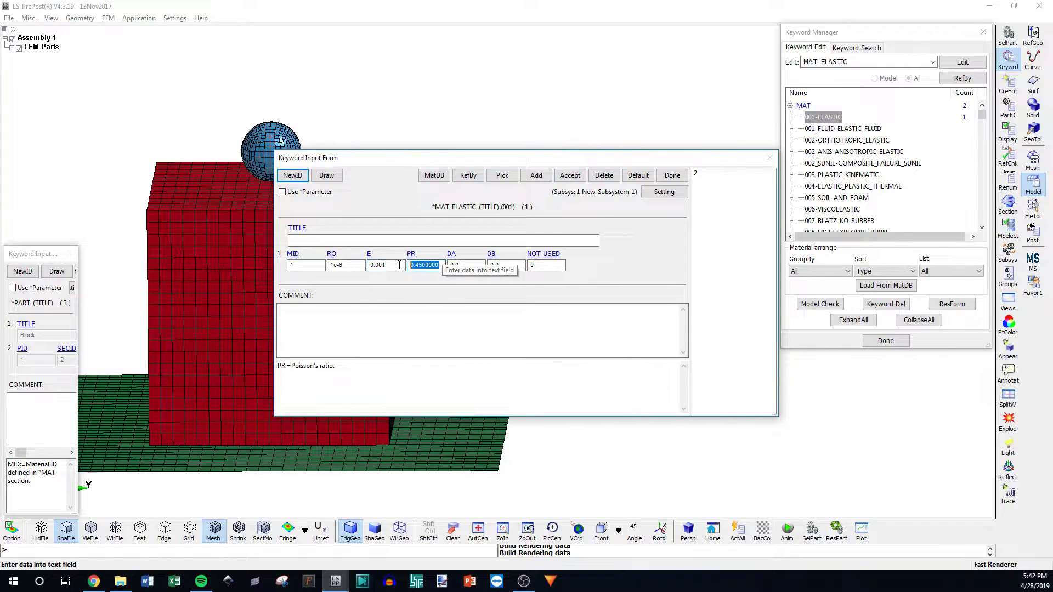
{"action": "type", "text": "0.3"}
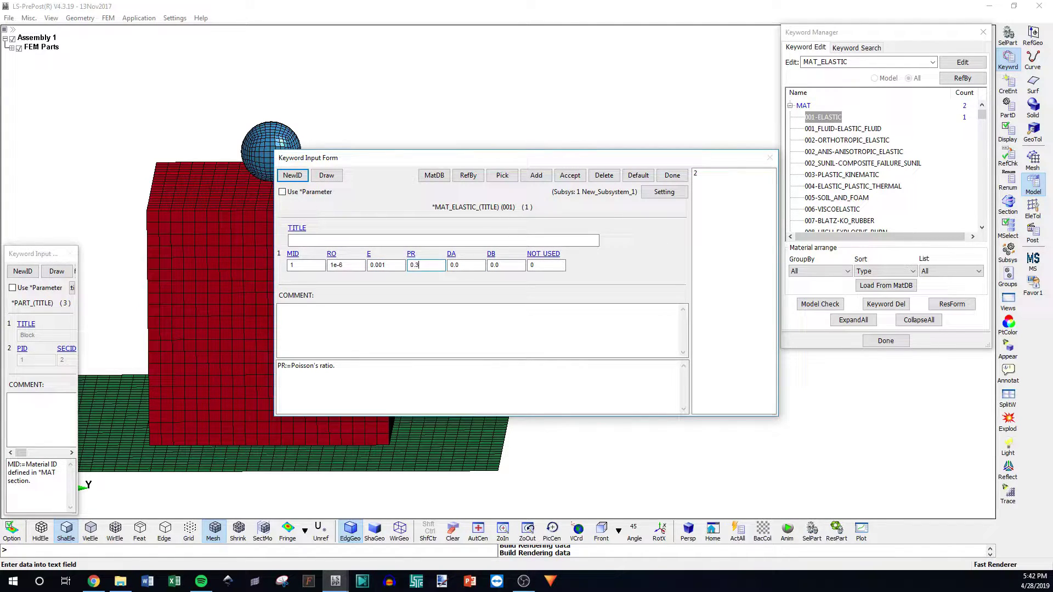
{"action": "left_click", "coordinate": [569, 175]}
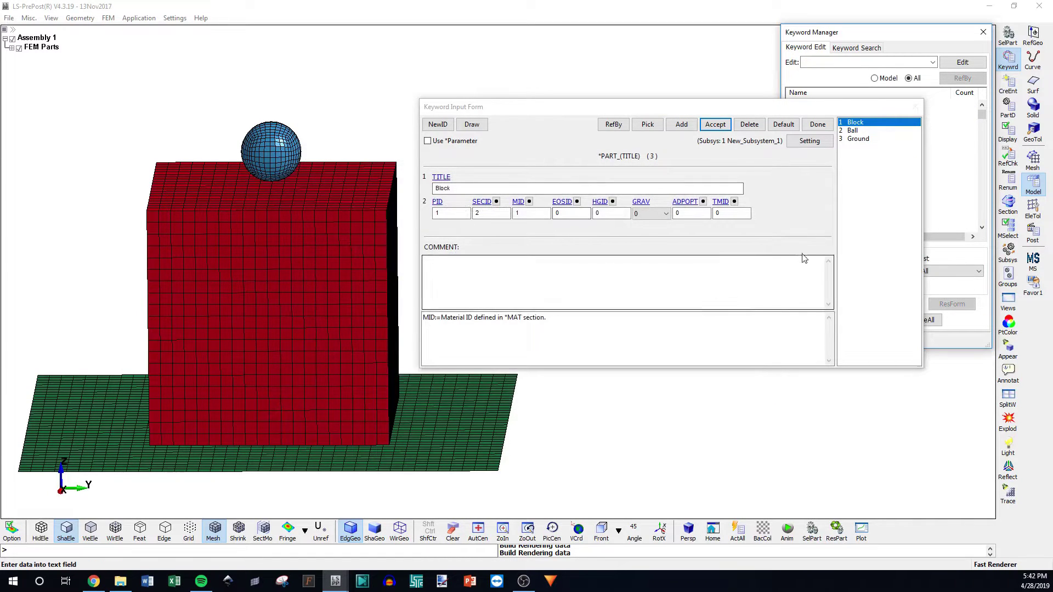
Accept the Block part definition with its assigned section and material, and close the keyword manager
{"action": "left_click", "coordinate": [715, 124]}
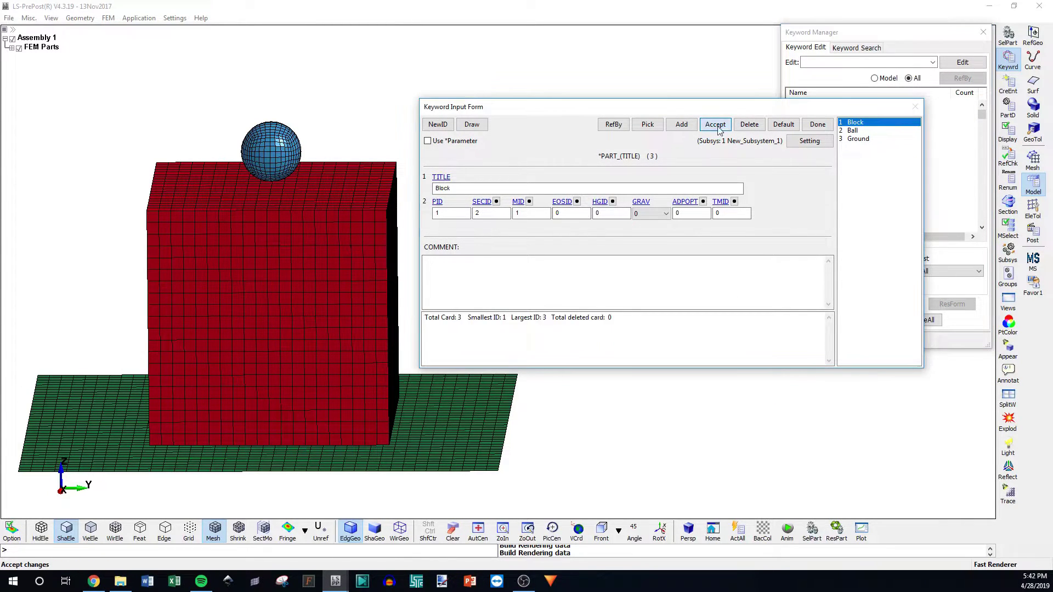
{"action": "left_click", "coordinate": [817, 123]}
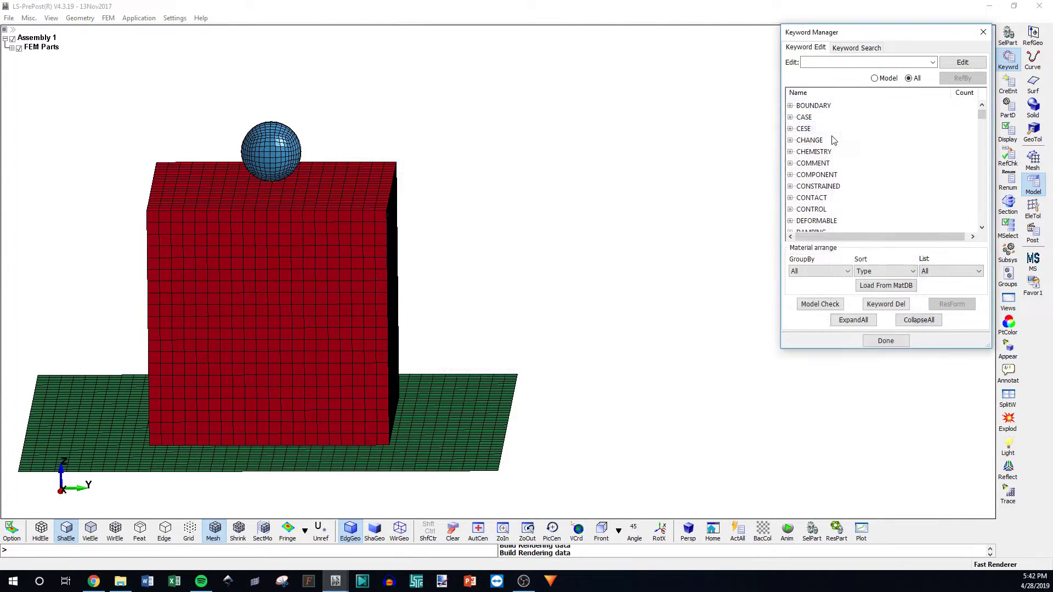
{"action": "left_click", "coordinate": [983, 32]}
Isolate the Ball part and examine its section and material information
{"action": "left_click_drag", "start_coordinate": [434, 313], "coordinate": [503, 301], "text": "shift"}
{"action": "left_click_drag", "start_coordinate": [439, 400], "coordinate": [459, 423], "text": "shift"}
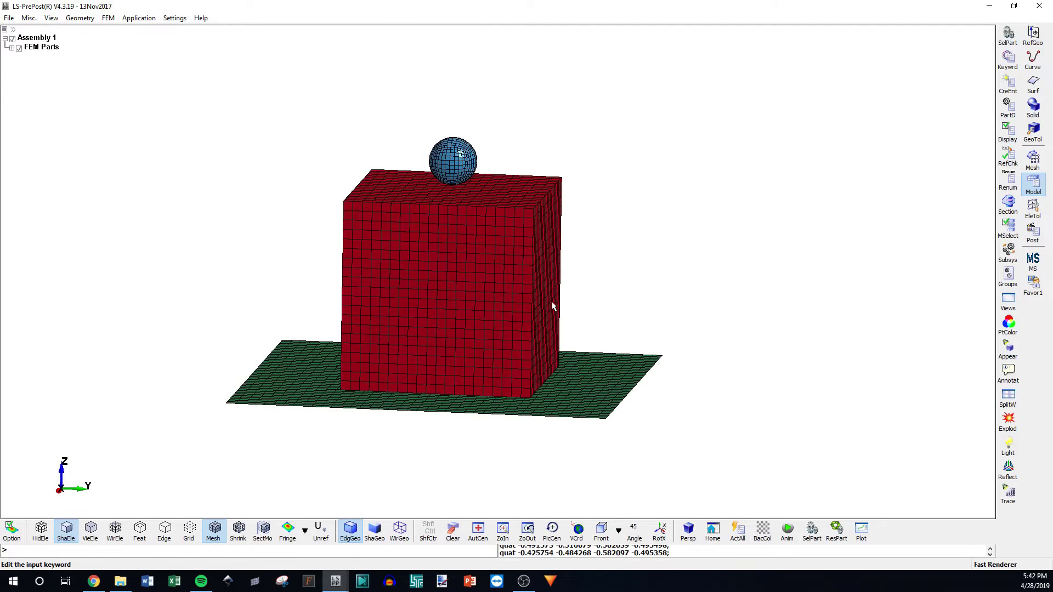
{"action": "left_click", "coordinate": [1007, 36]}
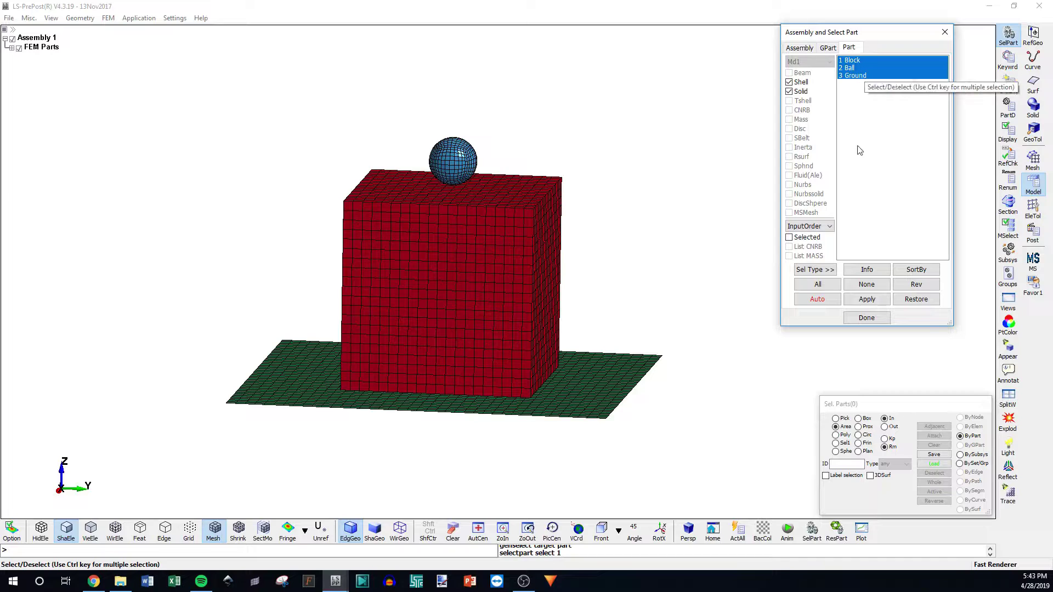
{"action": "left_click", "coordinate": [854, 76]}
{"action": "left_click", "coordinate": [850, 67]}
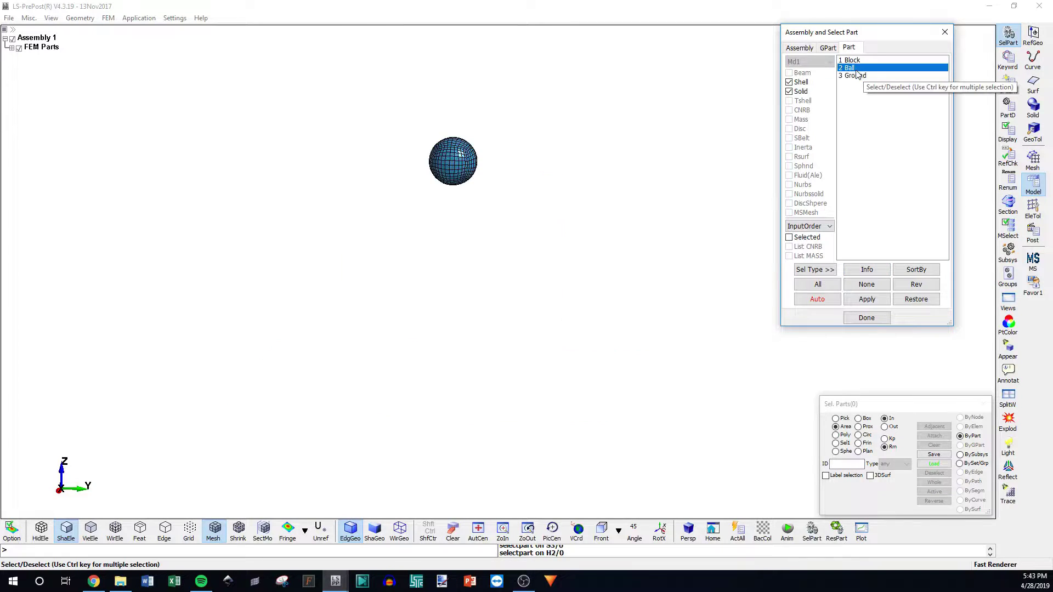
{"action": "left_click", "coordinate": [866, 269]}
{"action": "left_click", "coordinate": [756, 269]}
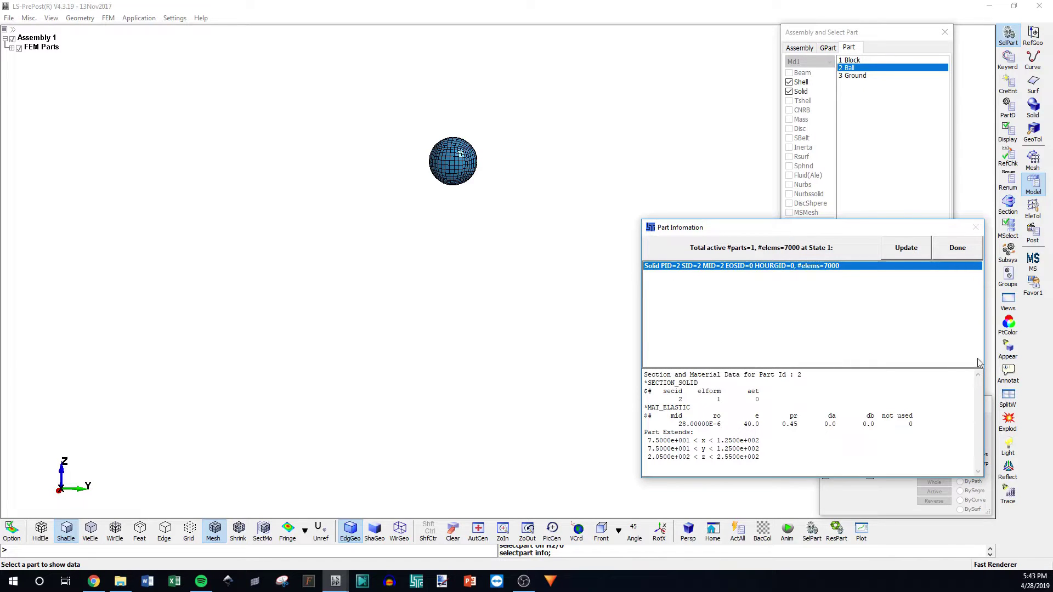
{"action": "left_click", "coordinate": [957, 247]}
Show the Block, Ball and Ground parts together and review the section and material data of each
{"action": "left_click", "coordinate": [851, 60]}
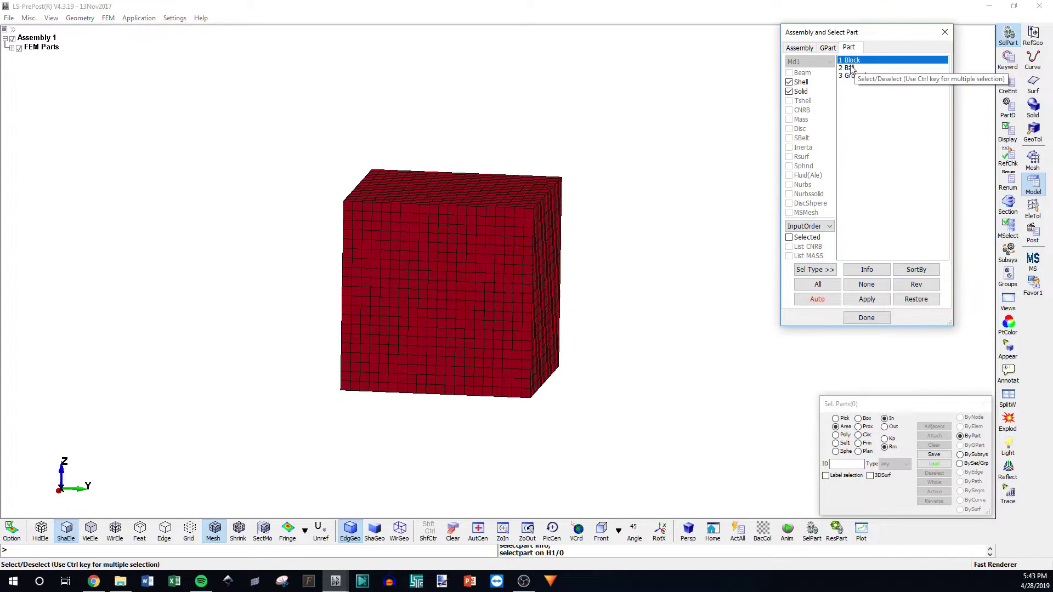
{"action": "left_click", "coordinate": [851, 76], "text": "shift"}
{"action": "left_click", "coordinate": [867, 270]}
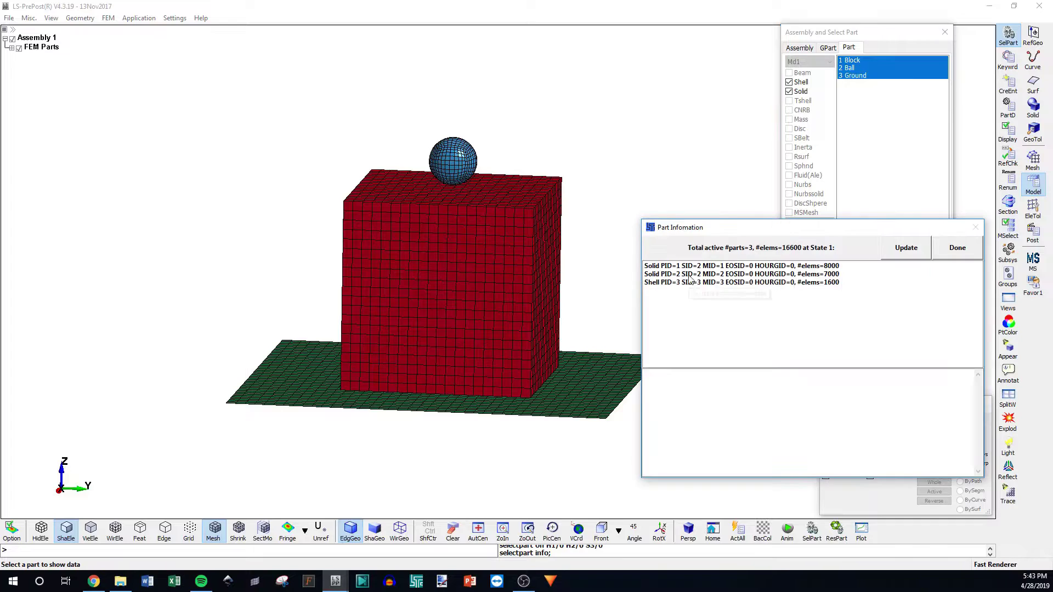
{"action": "left_click", "coordinate": [704, 275]}
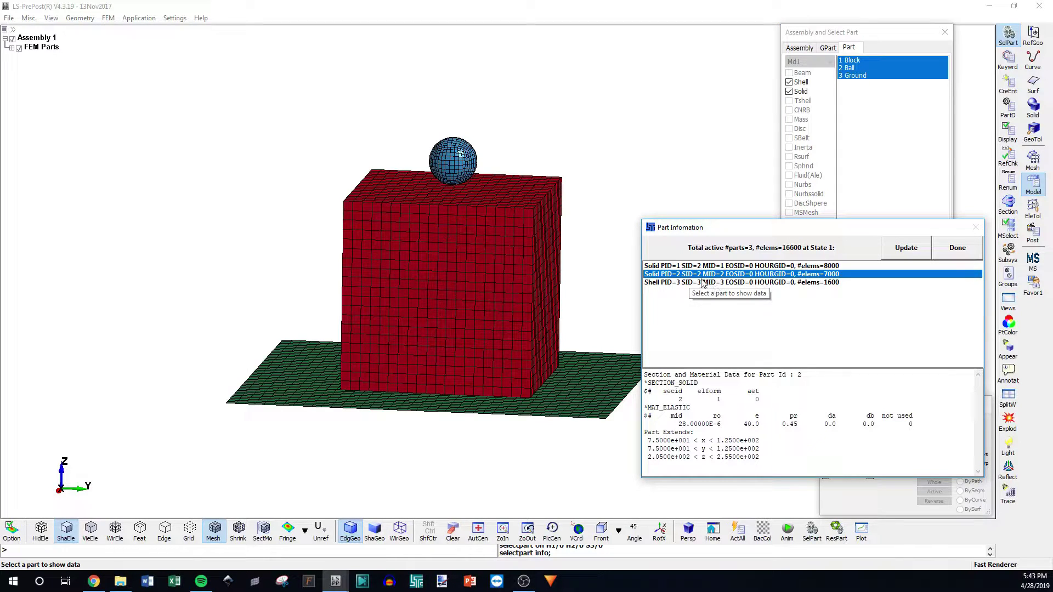
{"action": "left_click", "coordinate": [702, 282]}
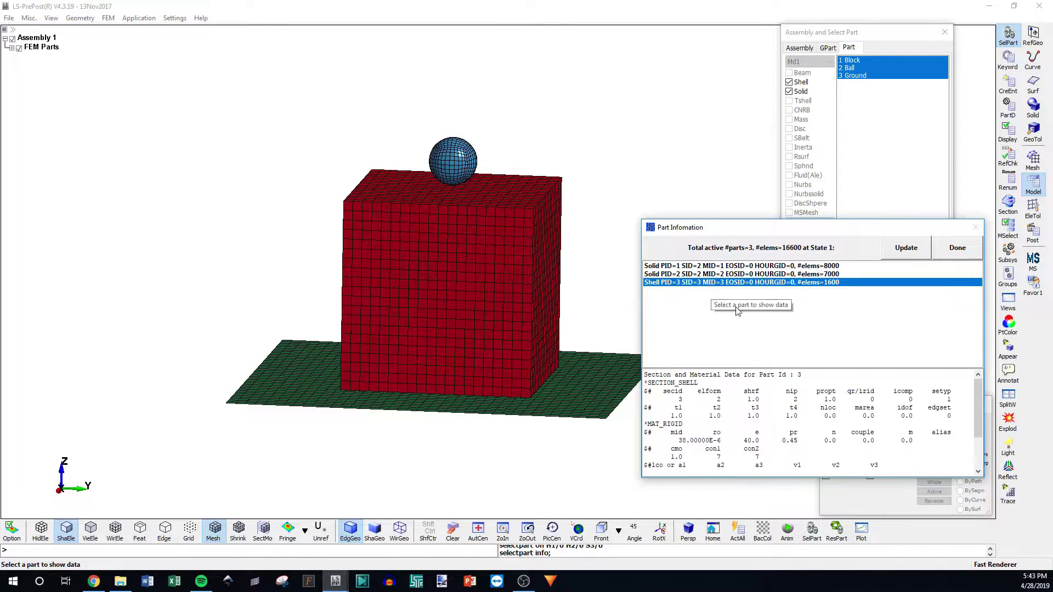
{"action": "left_click", "coordinate": [706, 274]}
{"action": "left_click", "coordinate": [707, 267]}
{"action": "left_click", "coordinate": [957, 248]}
{"action": "left_click", "coordinate": [855, 321]}
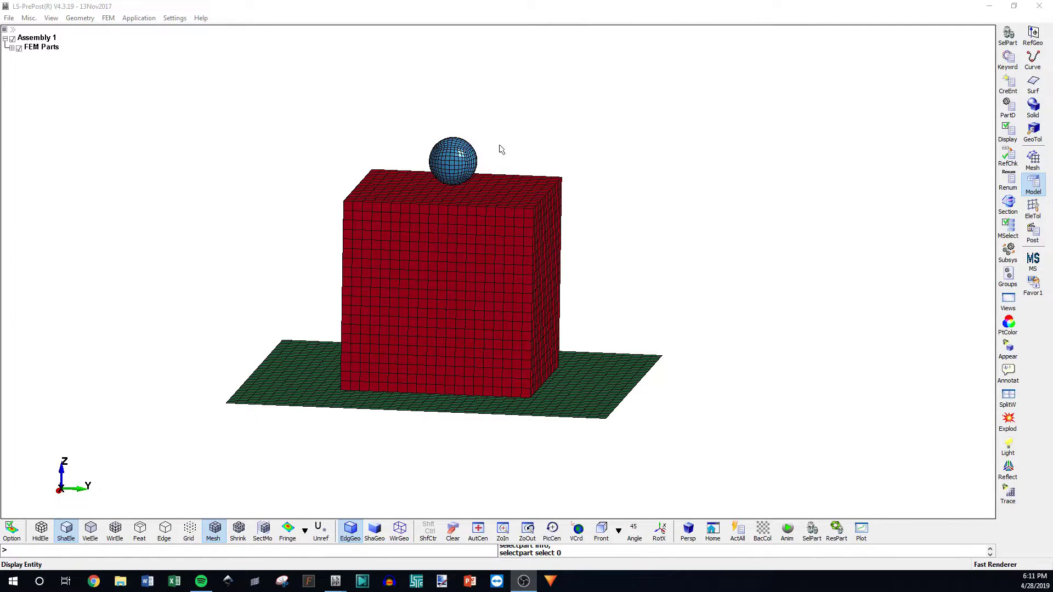
Examine the degree-of-freedom and velocity/acceleration/displacement options of the BOUNDARY_PRESCRIBED_MOTION_SET keyword
{"action": "left_click", "coordinate": [1008, 59]}
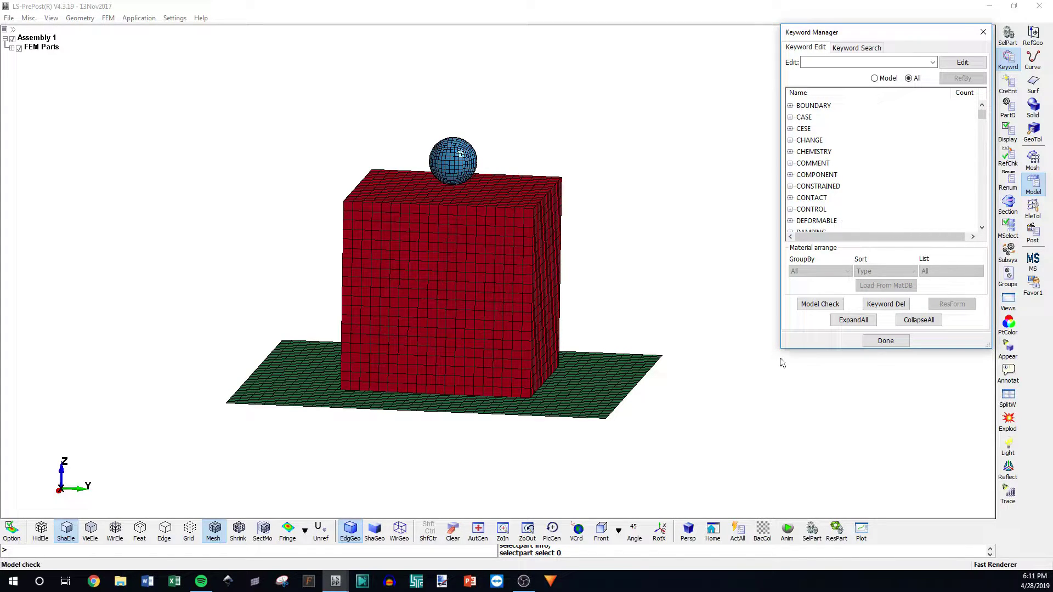
{"action": "left_click_drag", "start_coordinate": [781, 348], "coordinate": [735, 443]}
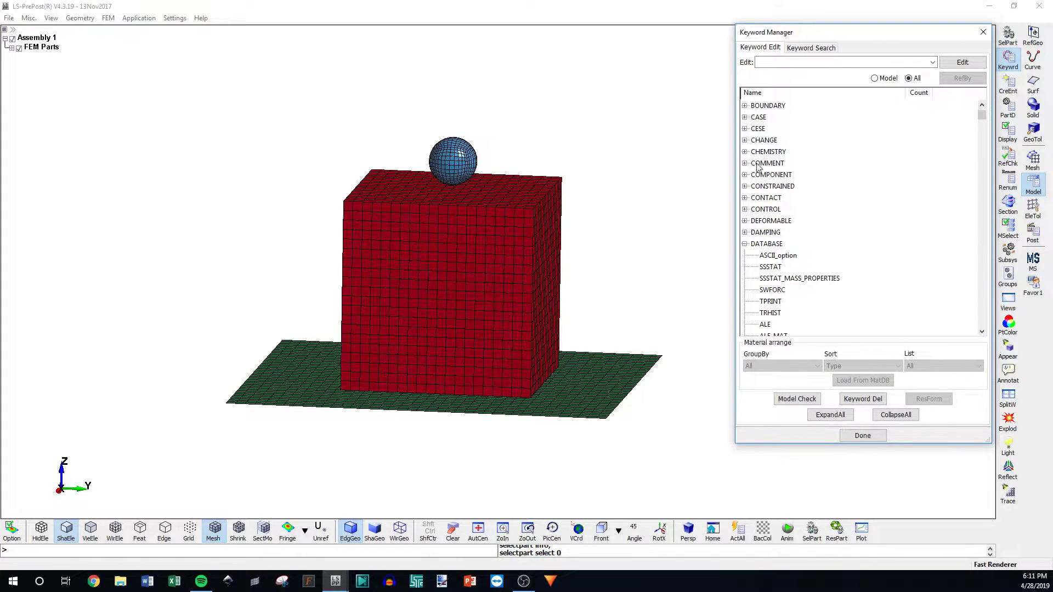
{"action": "left_click", "coordinate": [744, 106]}
{"action": "scroll", "coordinate": [808, 223], "scroll_direction": "down", "scroll_amount": 4}
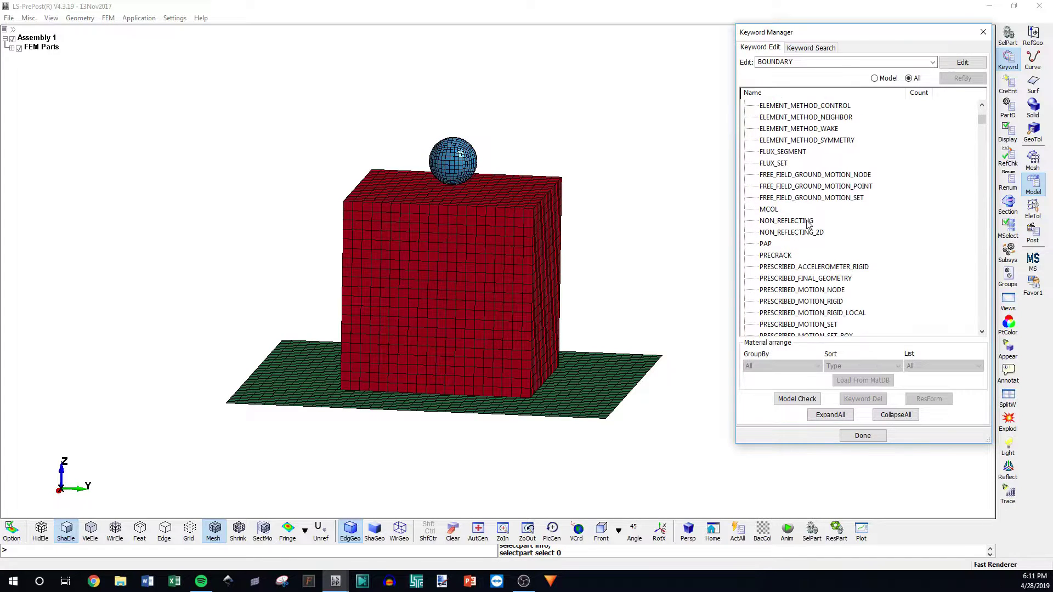
{"action": "scroll", "coordinate": [806, 224], "scroll_direction": "down", "scroll_amount": 2}
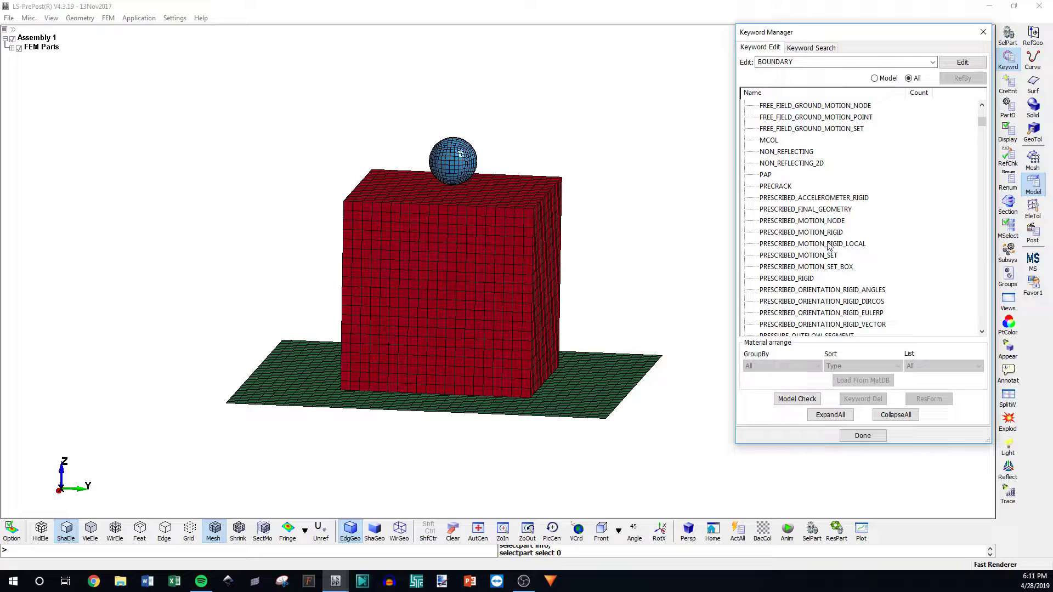
{"action": "double_click", "coordinate": [815, 256]}
{"action": "left_click_drag", "start_coordinate": [496, 159], "coordinate": [695, 191]}
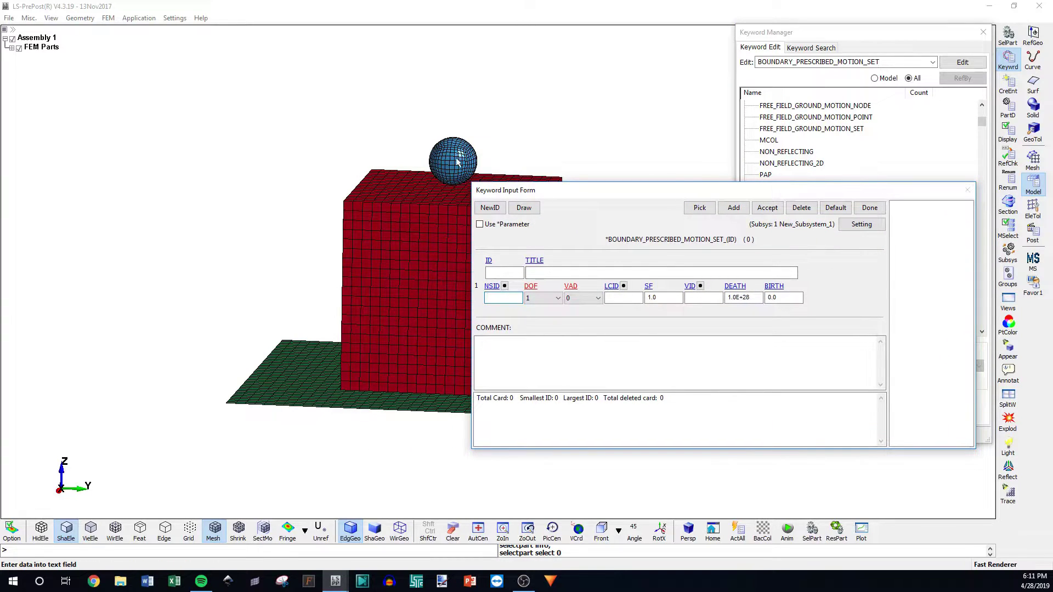
{"action": "left_click", "coordinate": [530, 294]}
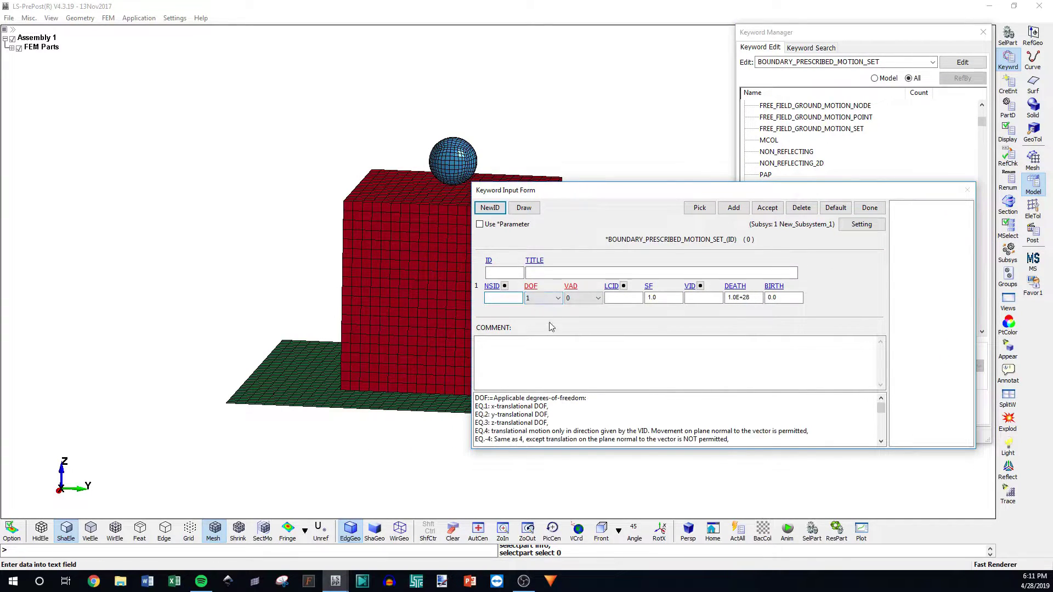
{"action": "left_click", "coordinate": [579, 299]}
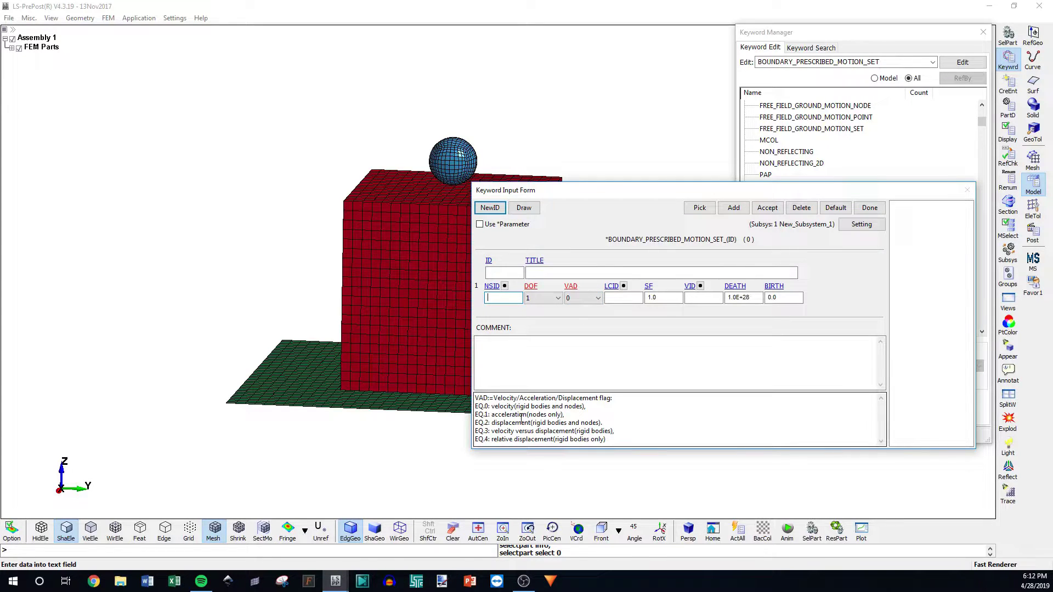
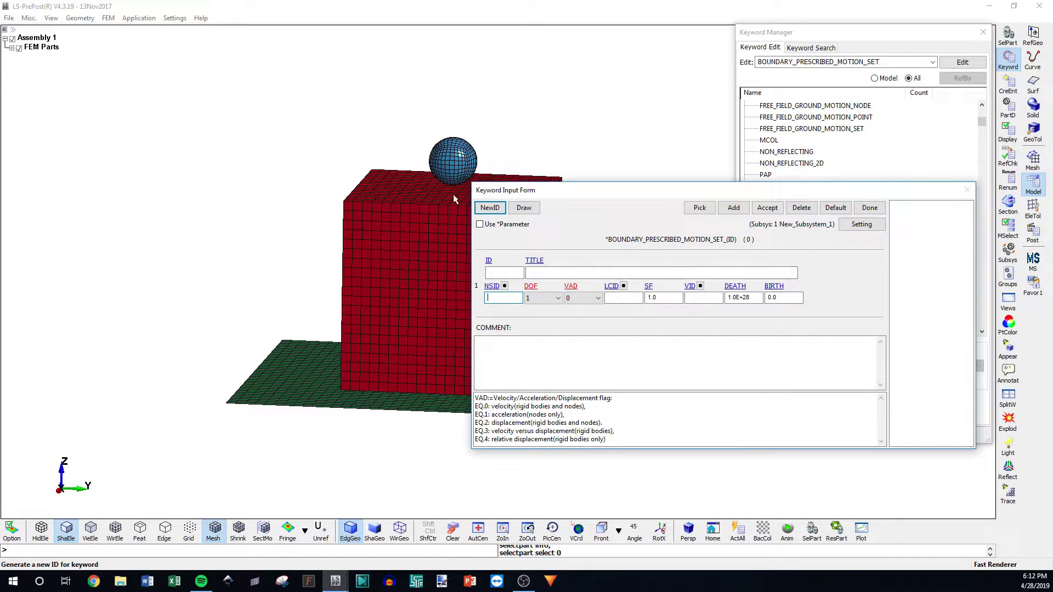
{"action": "left_click", "coordinate": [869, 207]}
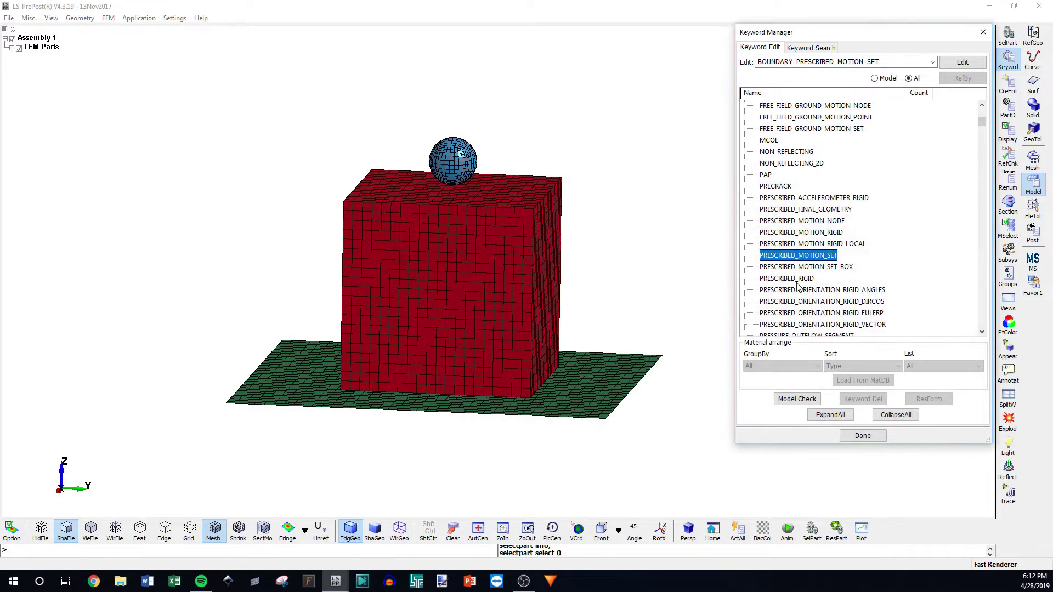
Examine the node set and x-velocity fields of the INITIAL_VELOCITY keyword, leaving it undefined, and close the keyword manager
{"action": "scroll", "coordinate": [787, 230], "scroll_direction": "up", "scroll_amount": 7}
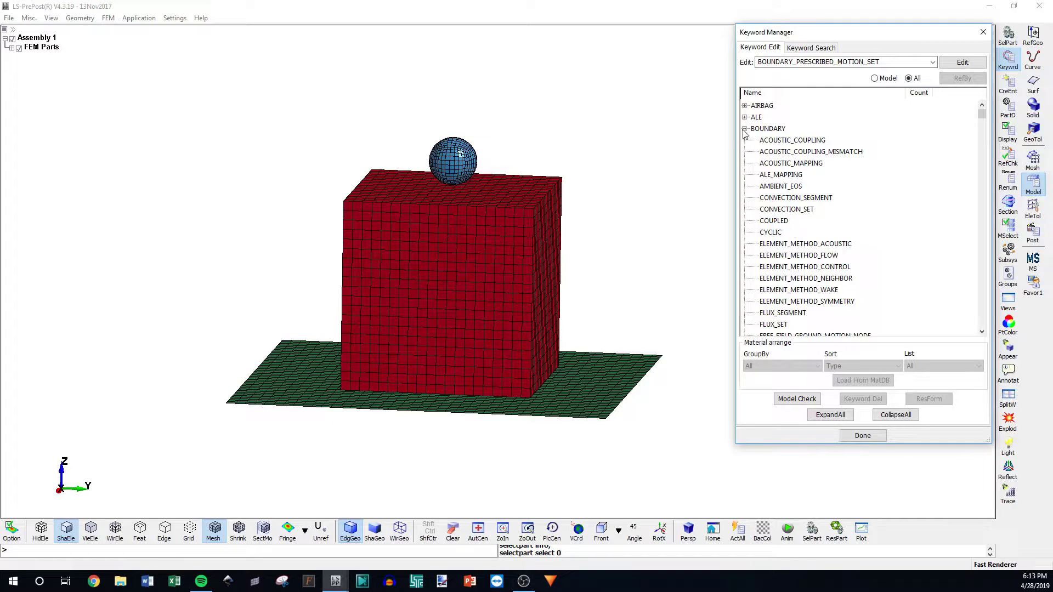
{"action": "left_click", "coordinate": [745, 129]}
{"action": "scroll", "coordinate": [740, 192], "scroll_direction": "down", "scroll_amount": 2}
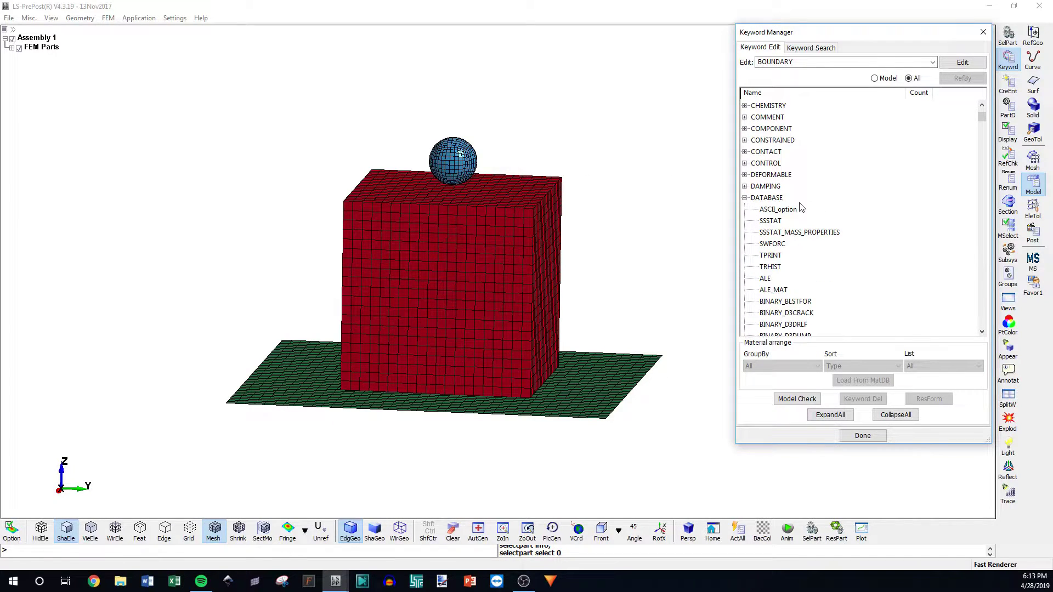
{"action": "left_click", "coordinate": [744, 198]}
{"action": "scroll", "coordinate": [762, 227], "scroll_direction": "down", "scroll_amount": 2}
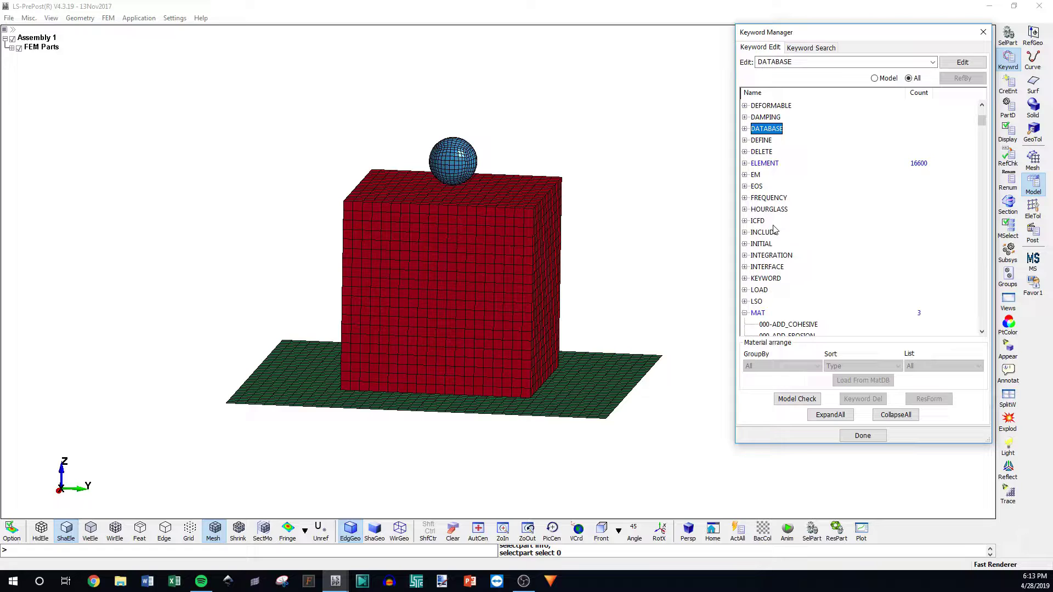
{"action": "left_click", "coordinate": [751, 313]}
{"action": "left_click", "coordinate": [746, 244]}
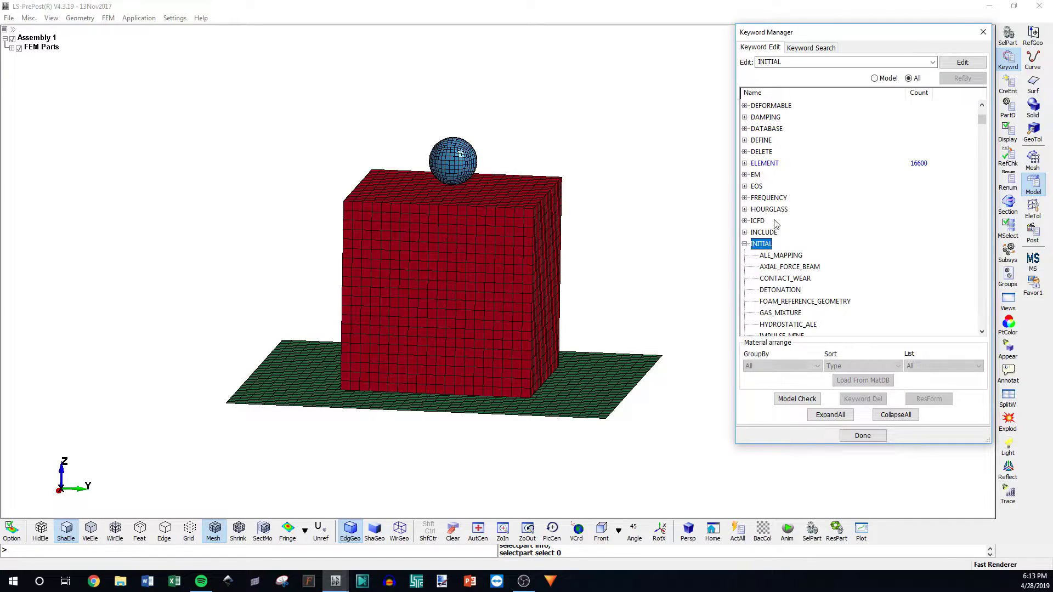
{"action": "scroll", "coordinate": [762, 236], "scroll_direction": "down", "scroll_amount": 12}
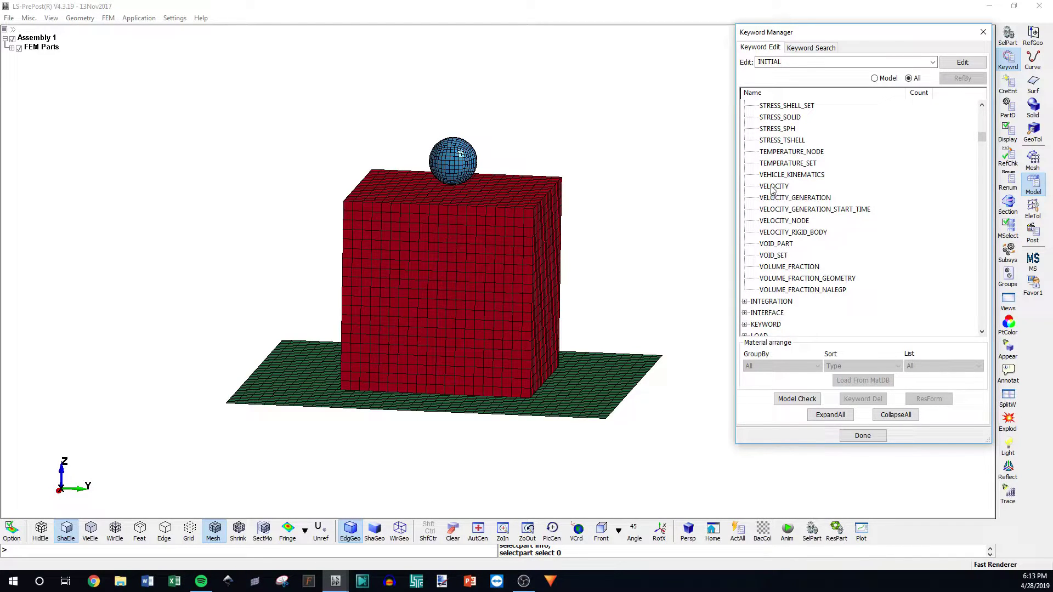
{"action": "double_click", "coordinate": [773, 186]}
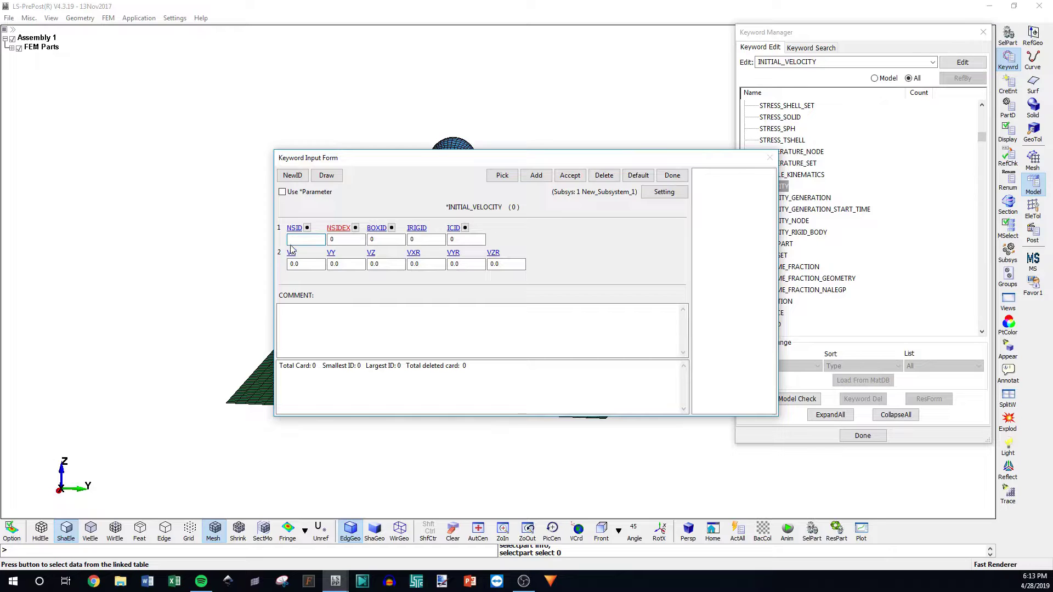
{"action": "left_click_drag", "start_coordinate": [440, 162], "coordinate": [663, 251]}
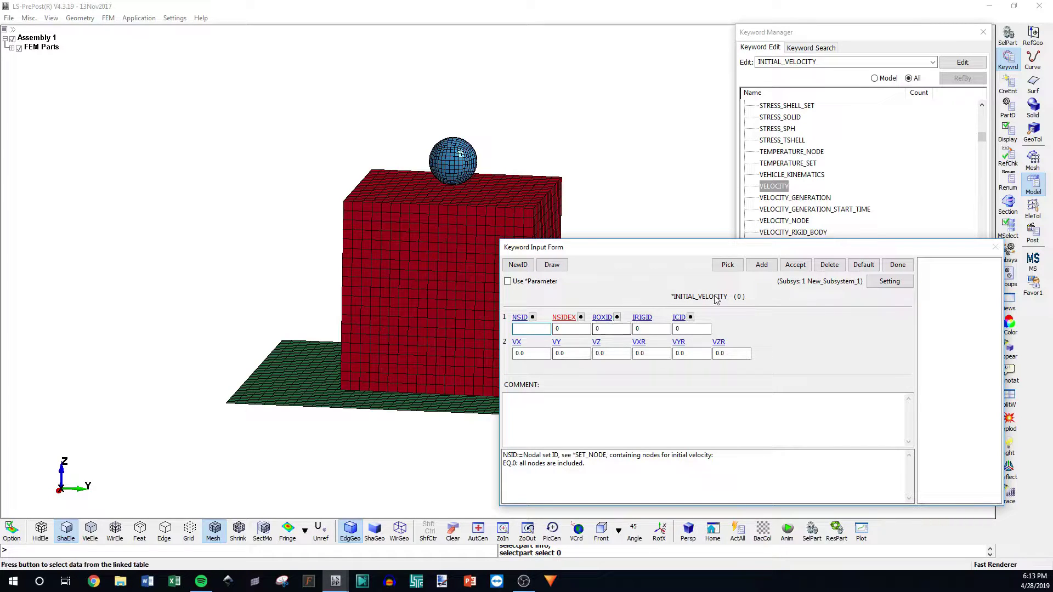
{"action": "left_click", "coordinate": [531, 354]}
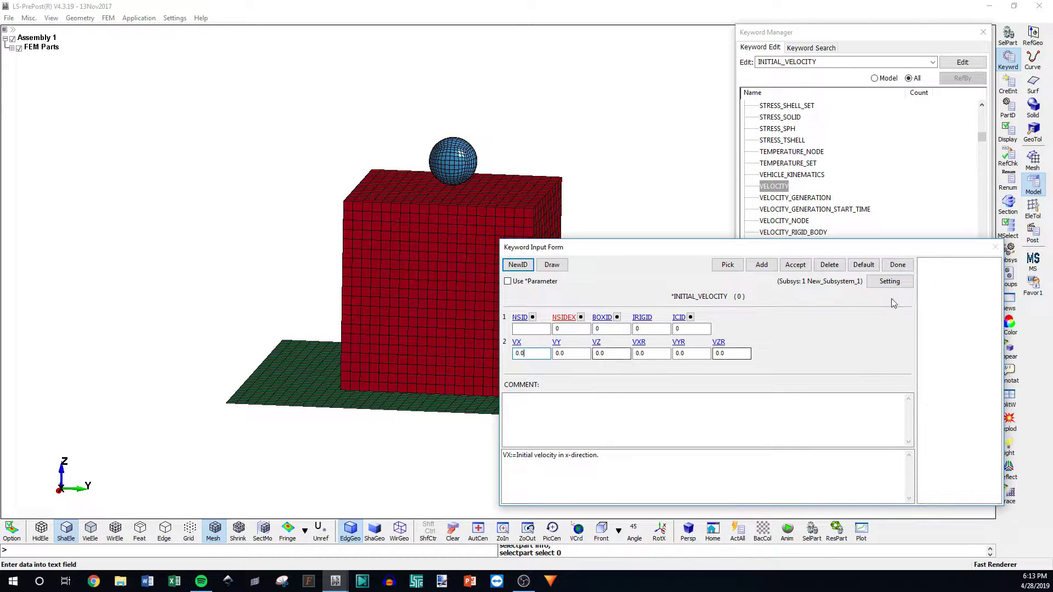
{"action": "left_click", "coordinate": [897, 264]}
{"action": "left_click", "coordinate": [982, 32]}
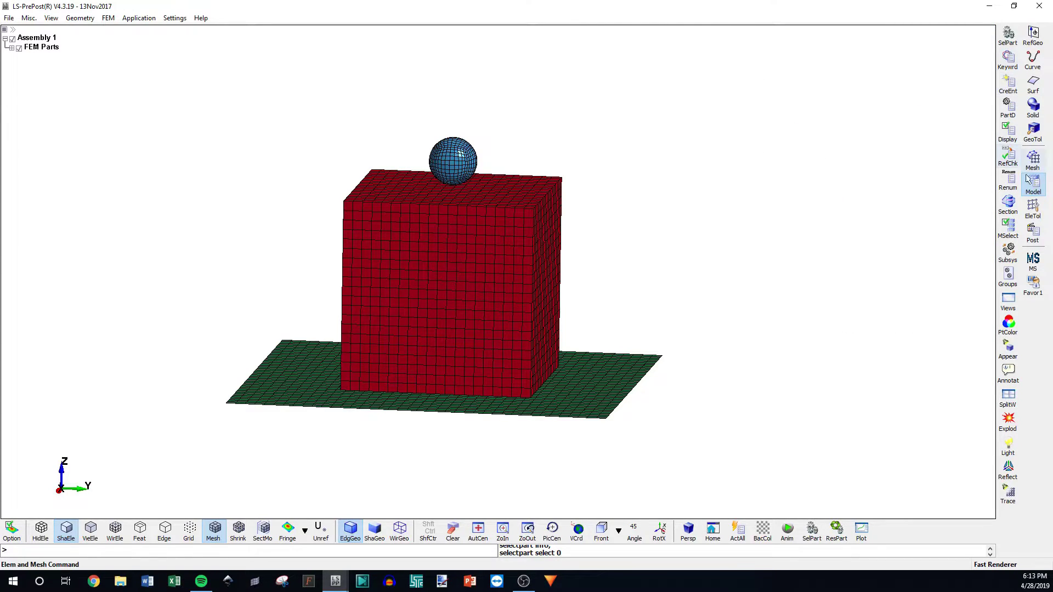
Create a SET_NODE entity titled Ball with set ID 1 from all nodes of the ball part
{"action": "left_click", "coordinate": [1012, 87]}
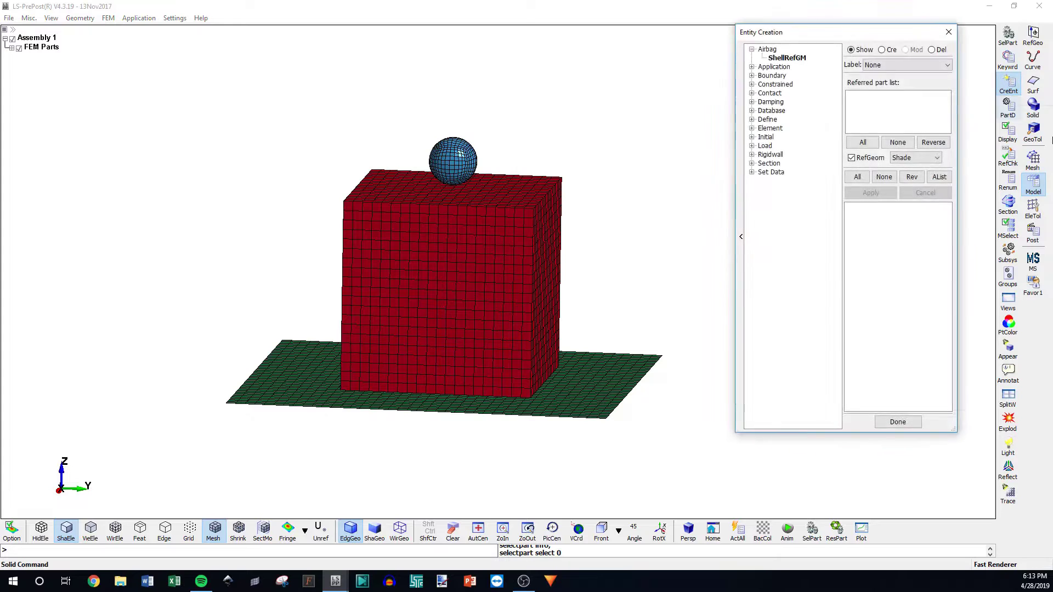
{"action": "left_click", "coordinate": [752, 173]}
{"action": "left_click", "coordinate": [783, 181]}
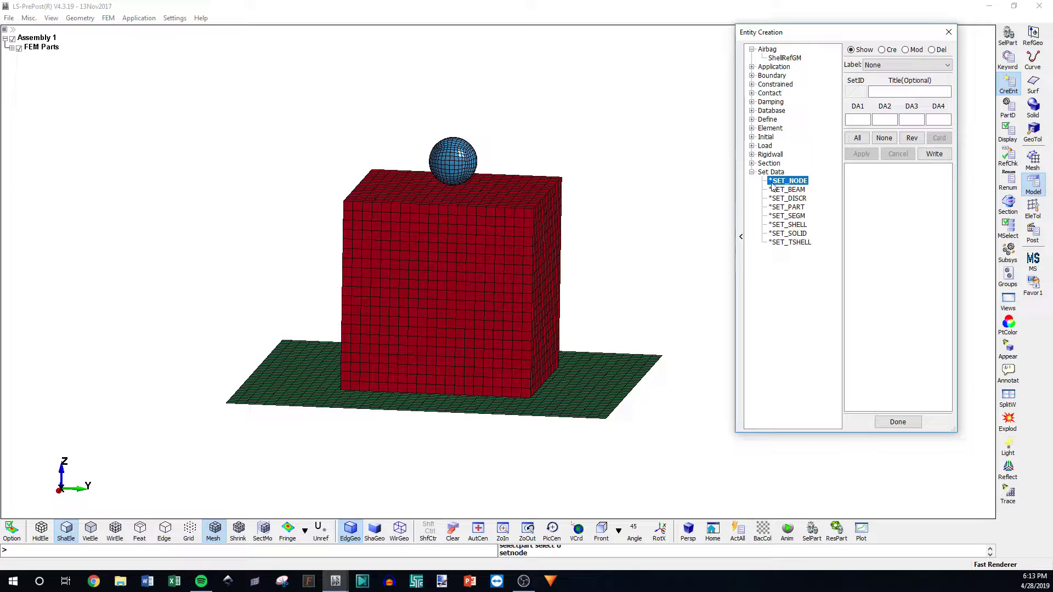
{"action": "left_click", "coordinate": [882, 49]}
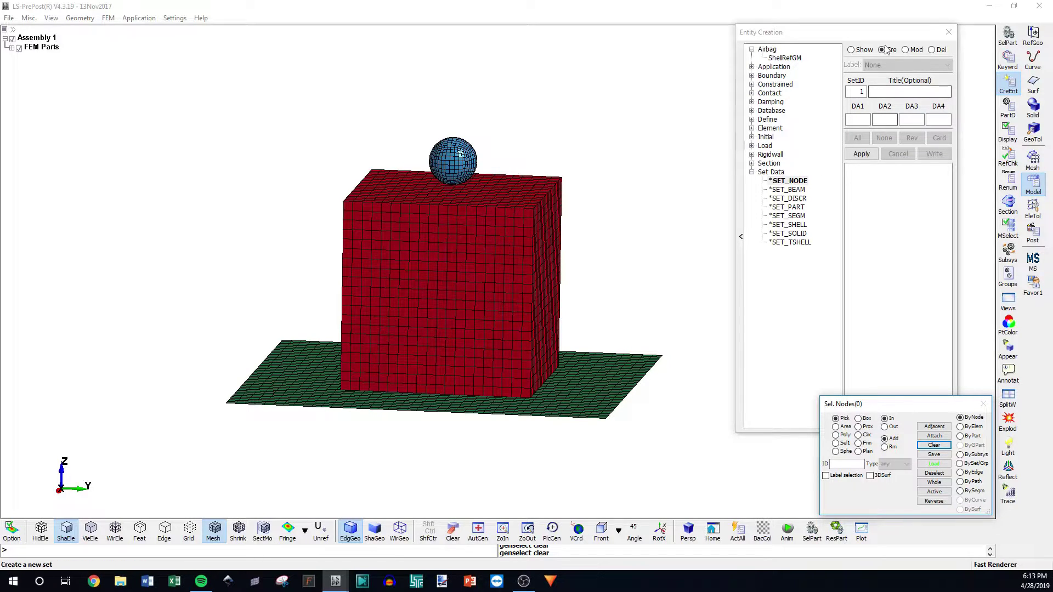
{"action": "left_click", "coordinate": [960, 436]}
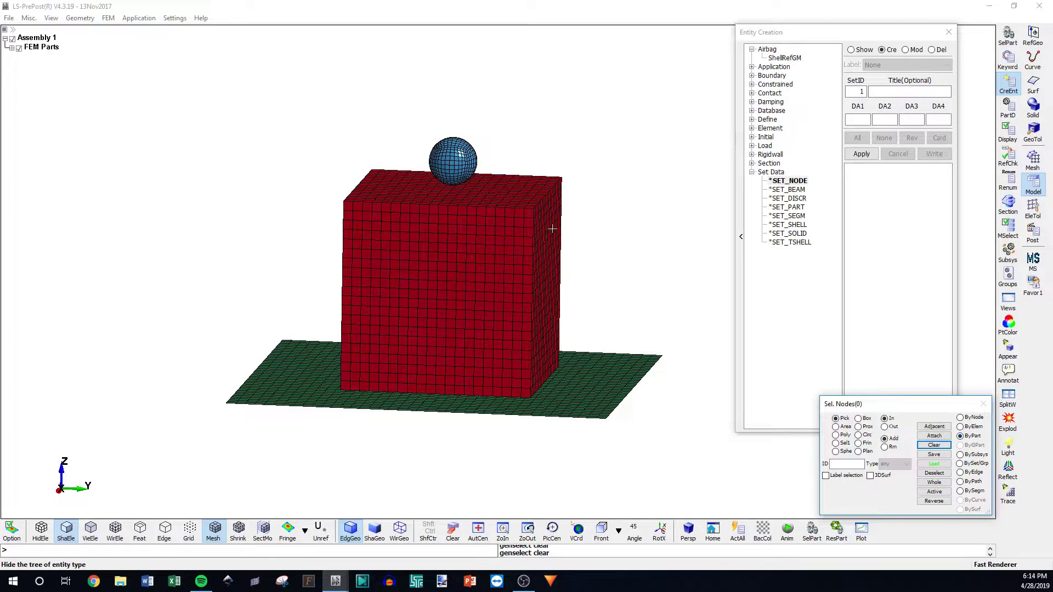
{"action": "left_click", "coordinate": [442, 151]}
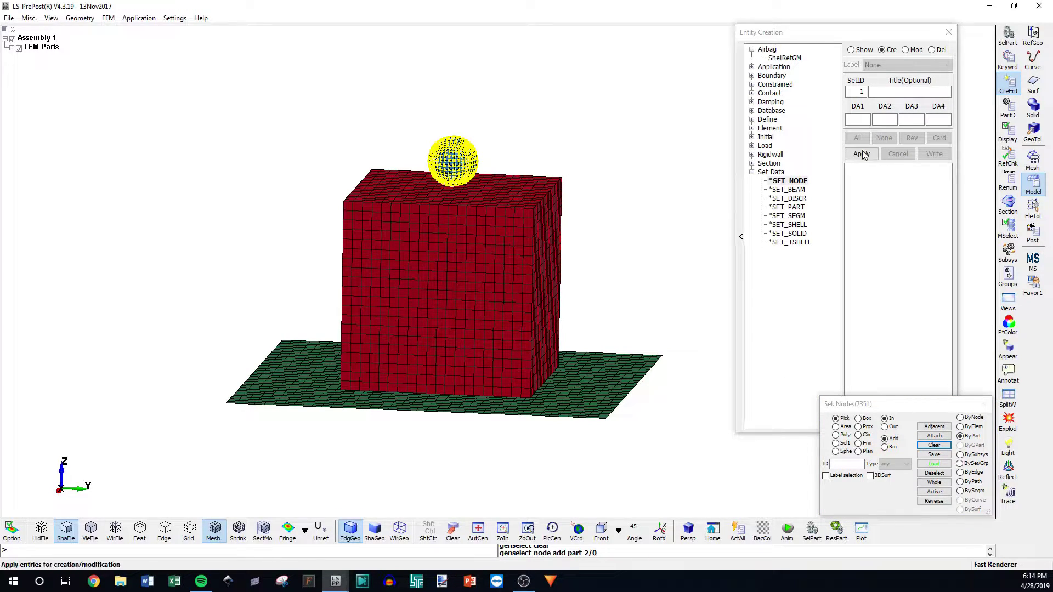
{"action": "left_click", "coordinate": [890, 93]}
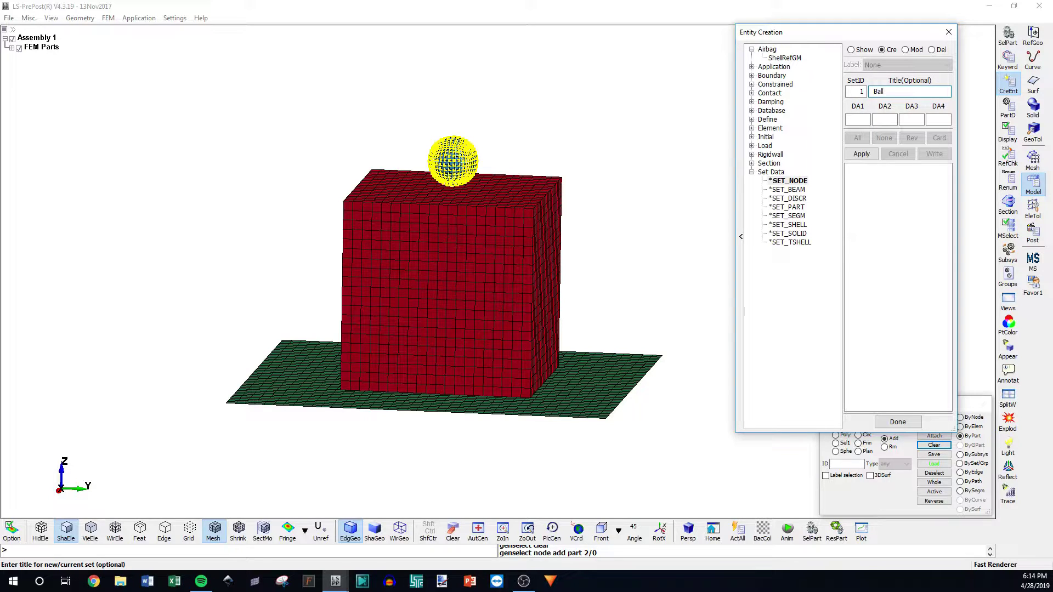
{"action": "left_click", "coordinate": [860, 154]}
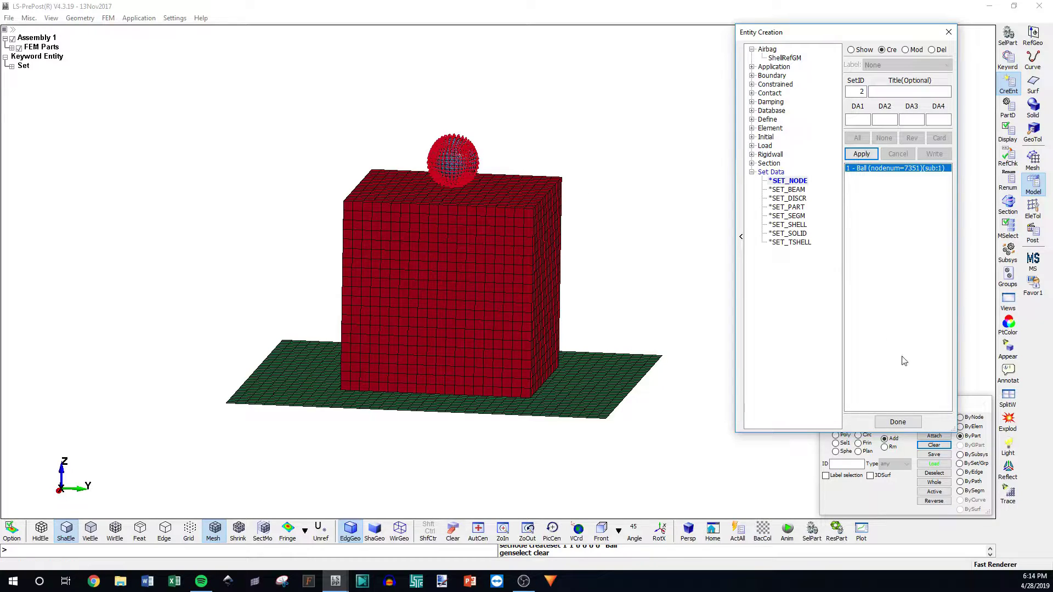
{"action": "left_click", "coordinate": [897, 422]}
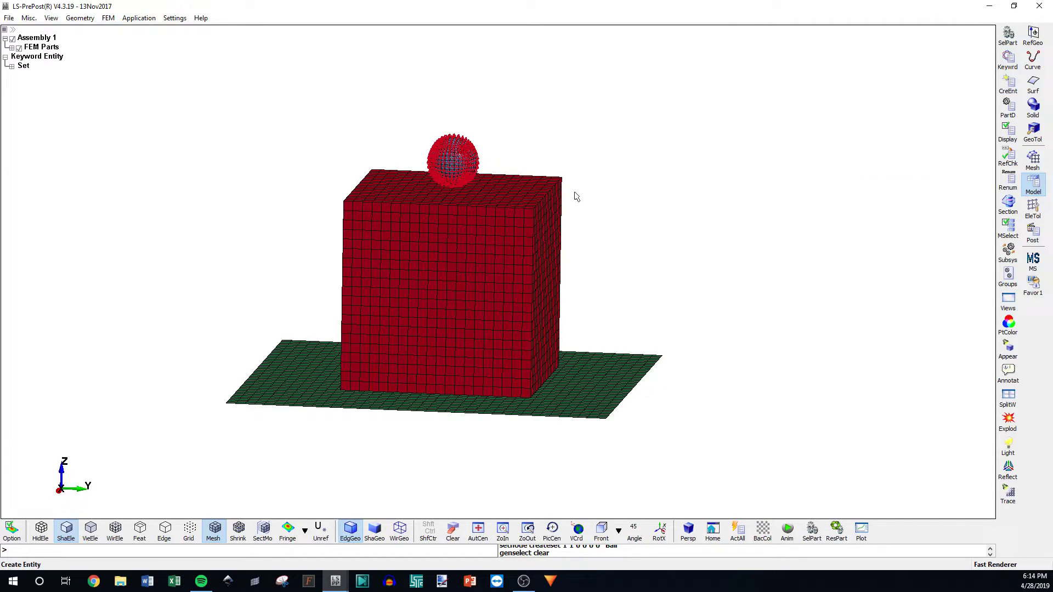
Turn off the display of the Ball node set markers
{"action": "scroll", "coordinate": [387, 116], "scroll_direction": "up", "scroll_amount": 3}
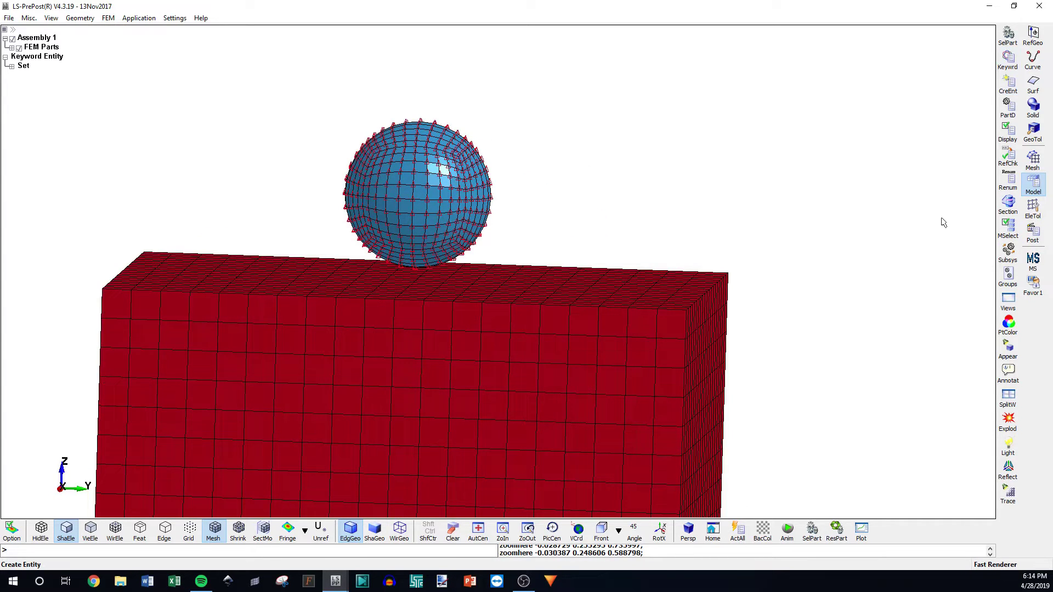
{"action": "left_click", "coordinate": [1008, 131]}
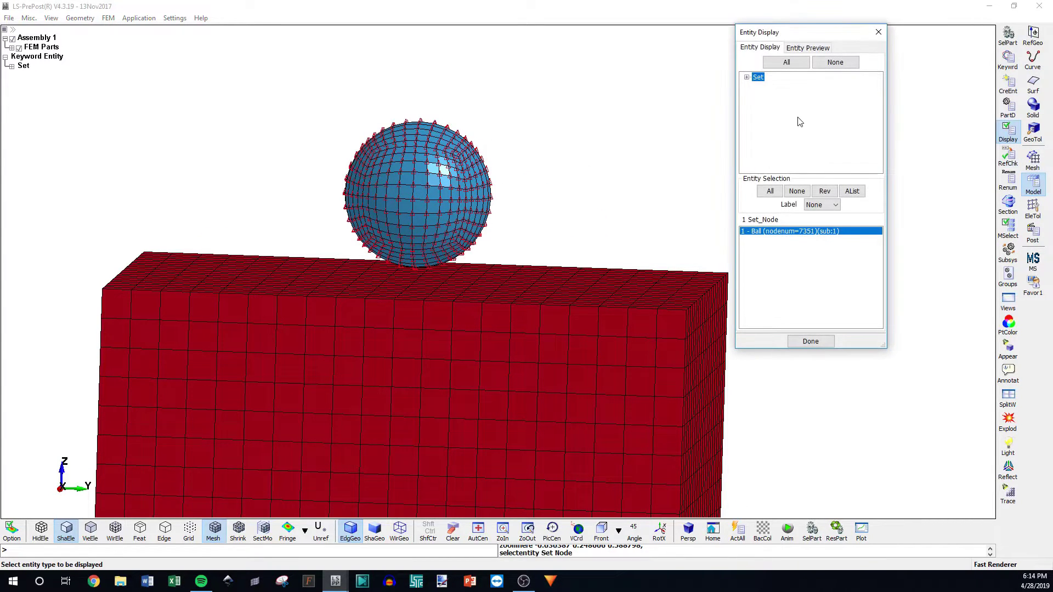
{"action": "left_click", "coordinate": [747, 78]}
{"action": "left_click", "coordinate": [772, 86]}
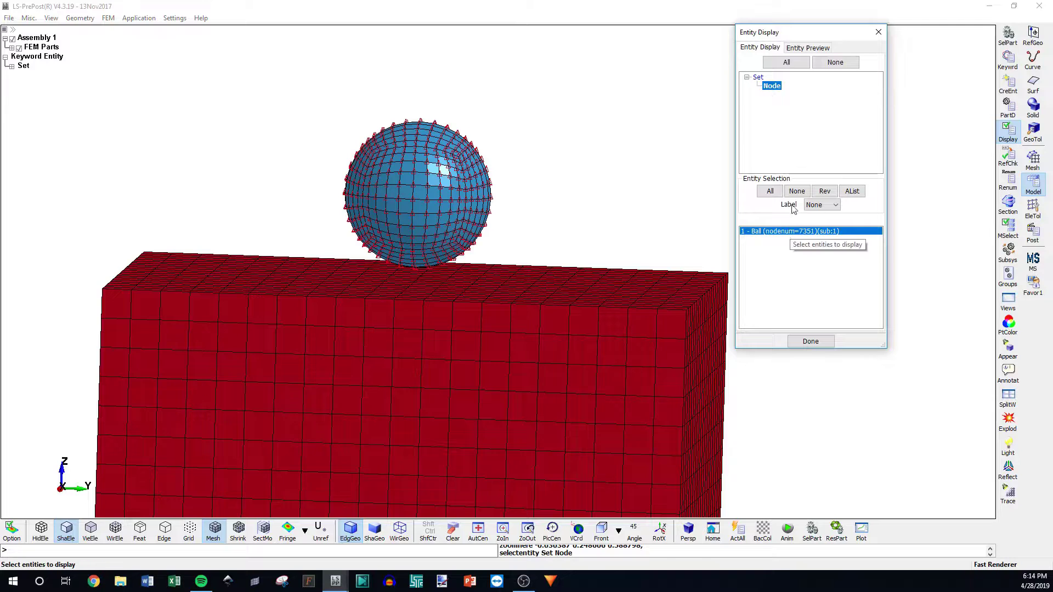
{"action": "left_click", "coordinate": [796, 192]}
{"action": "left_click", "coordinate": [811, 341]}
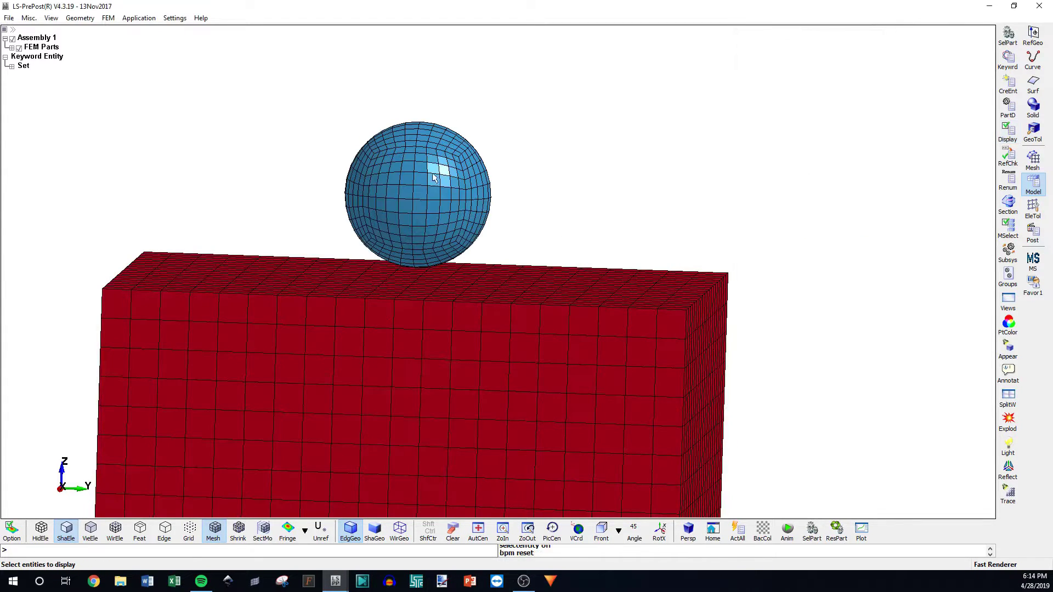
Open the INITIAL_VELOCITY keyword and link its NSID to node set 1 Ball
{"action": "left_click", "coordinate": [1007, 60]}
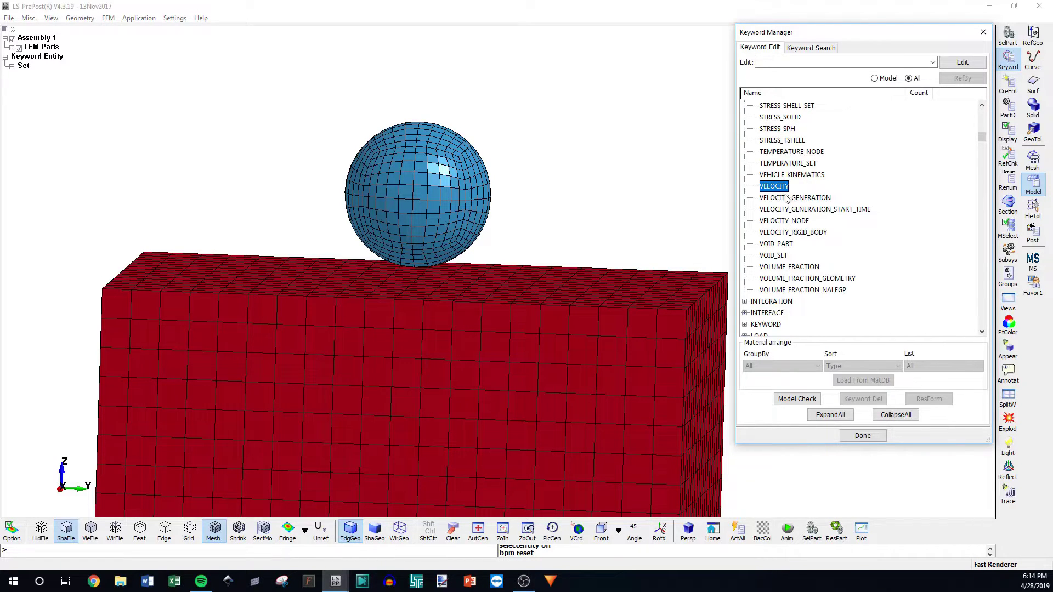
{"action": "left_click", "coordinate": [780, 164]}
{"action": "scroll", "coordinate": [780, 181], "scroll_direction": "up", "scroll_amount": 10}
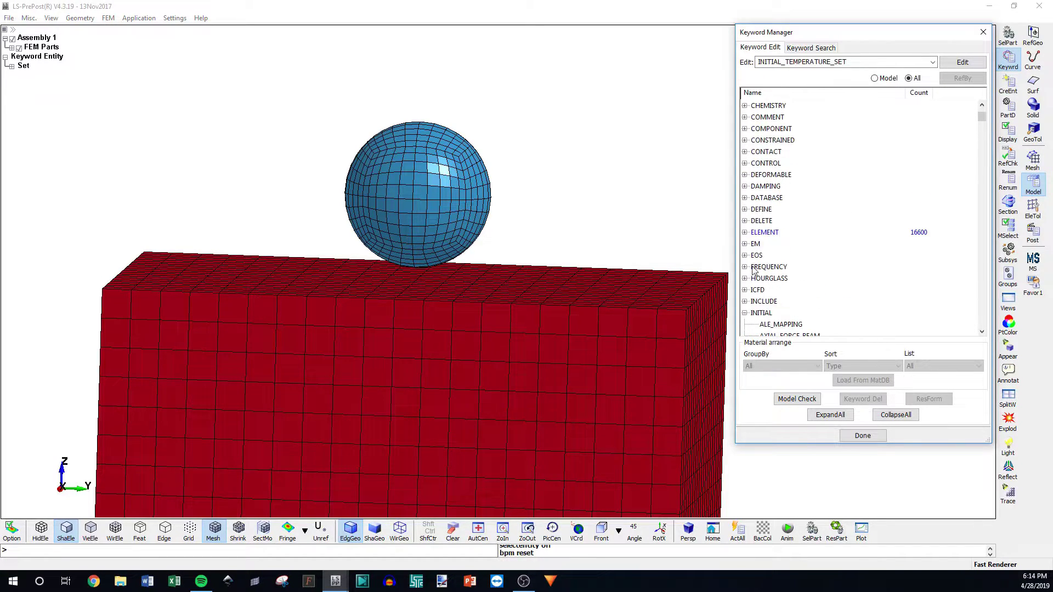
{"action": "left_click", "coordinate": [761, 244]}
{"action": "scroll", "coordinate": [781, 244], "scroll_direction": "down", "scroll_amount": 10}
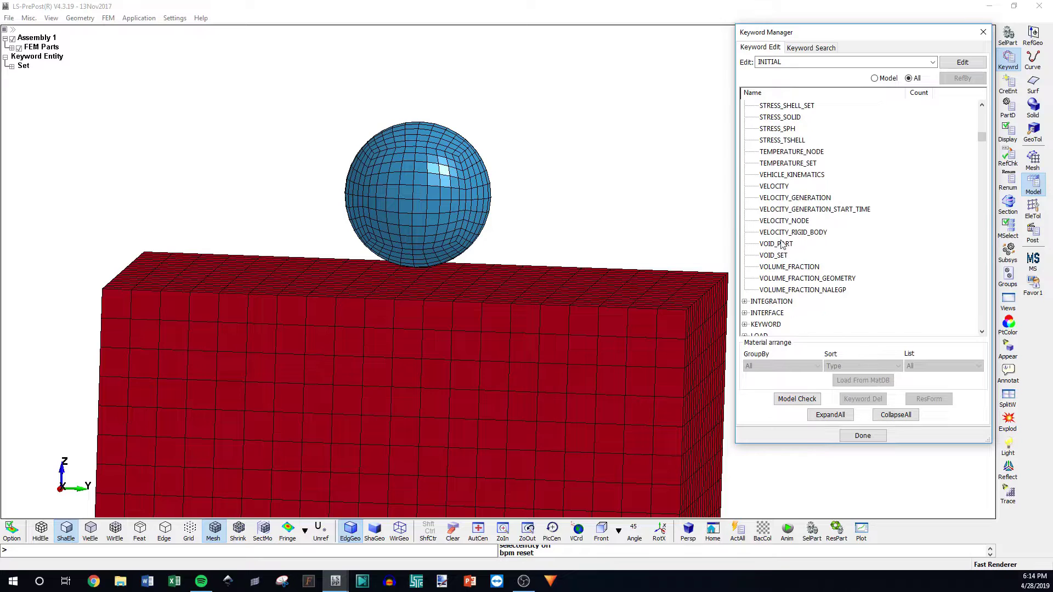
{"action": "double_click", "coordinate": [777, 190]}
{"action": "left_click", "coordinate": [306, 239]}
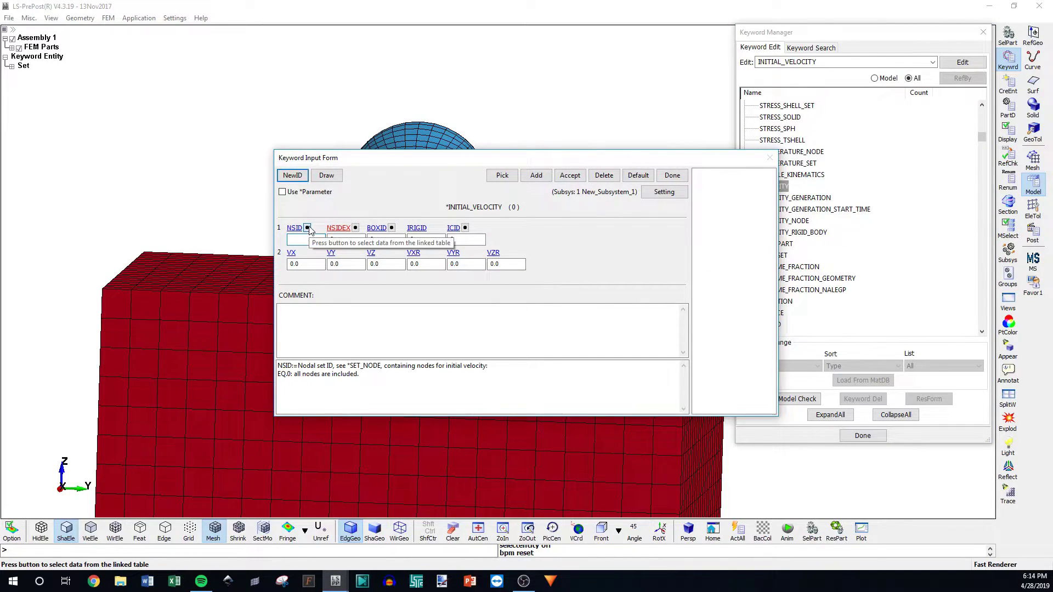
{"action": "left_click", "coordinate": [309, 228]}
{"action": "left_click", "coordinate": [858, 486]}
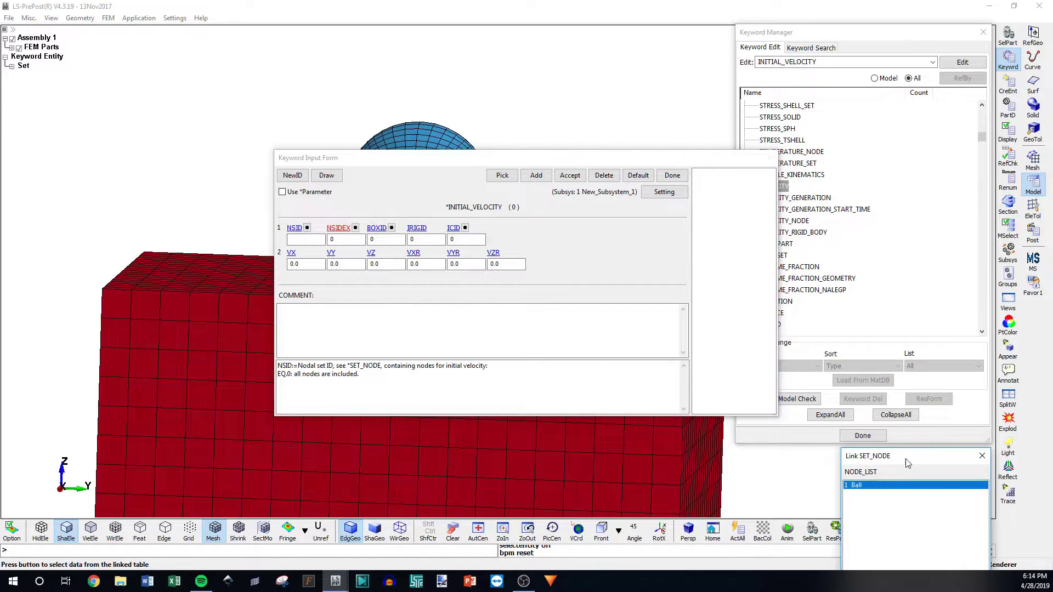
{"action": "left_click_drag", "start_coordinate": [906, 457], "coordinate": [876, 294]}
{"action": "left_click", "coordinate": [913, 447]}
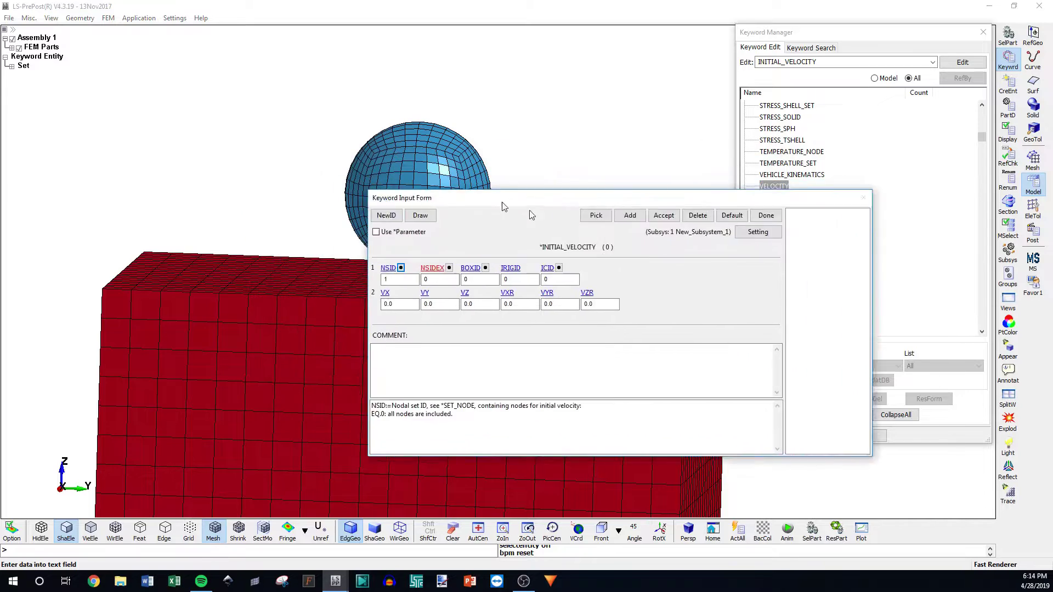
Set the initial z-velocity VZ to -10, accept the INITIAL_VELOCITY card and close the keyword manager
{"action": "left_click", "coordinate": [571, 296]}
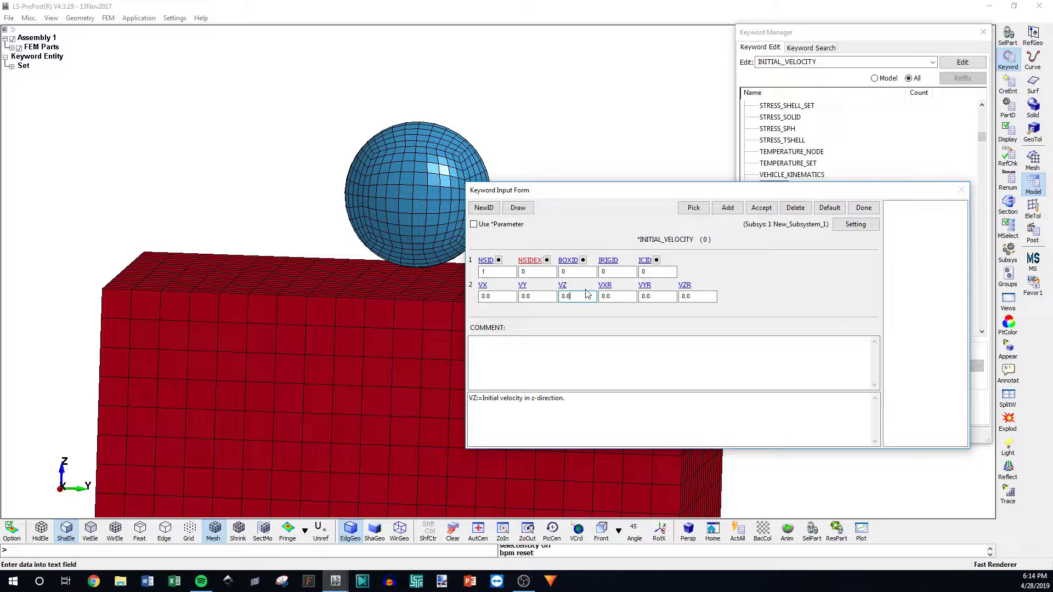
{"action": "double_click", "coordinate": [582, 296]}
{"action": "left_click", "coordinate": [762, 208]}
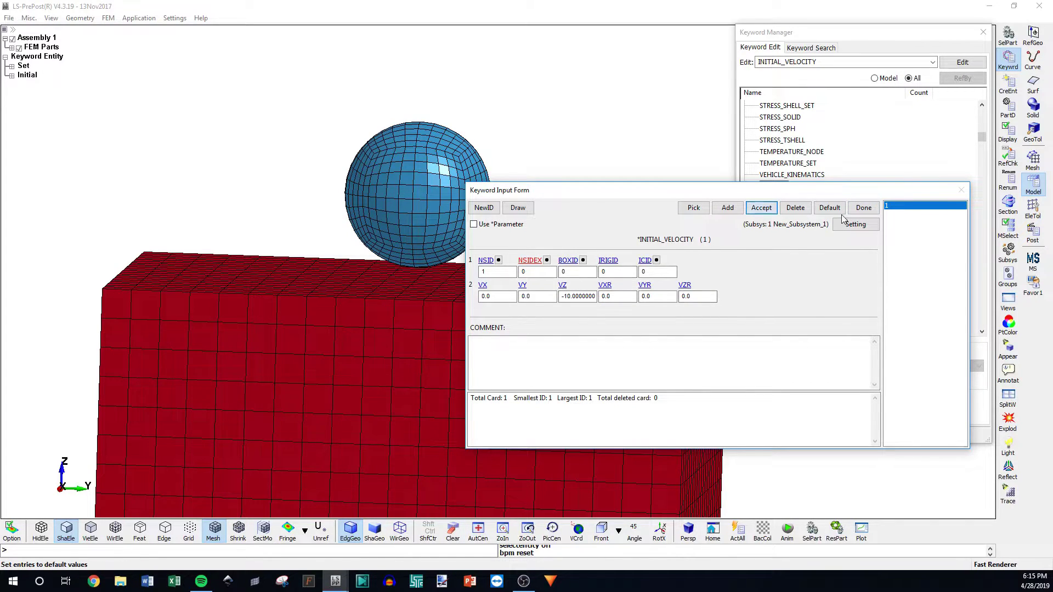
{"action": "left_click", "coordinate": [863, 207]}
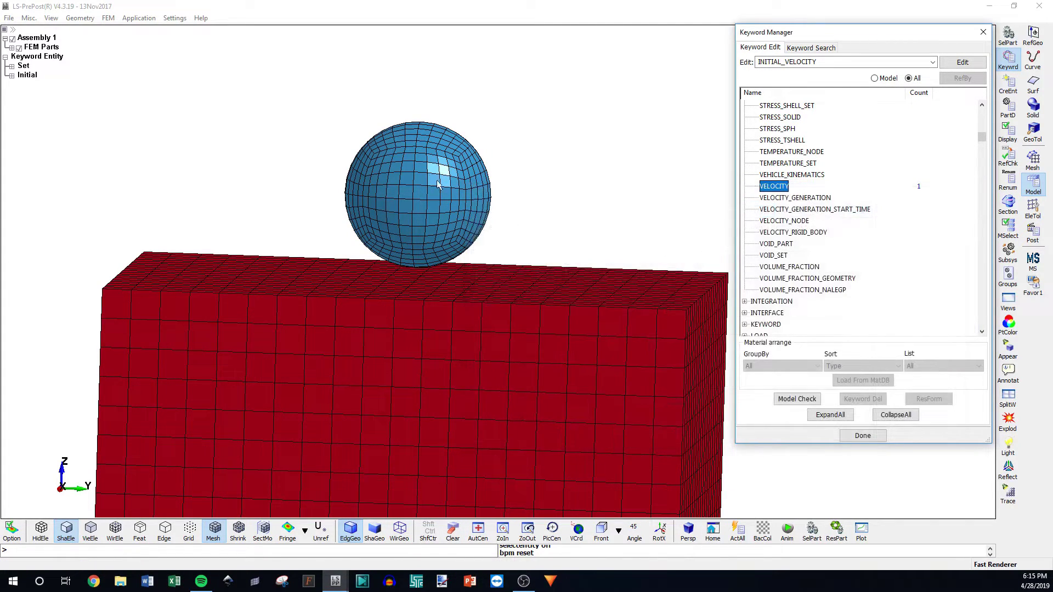
{"action": "left_click", "coordinate": [863, 435]}
Display the Initial Velocity entity 1 and examine the direction of the velocity arrows on the ball's nodes
{"action": "left_click", "coordinate": [1008, 132]}
{"action": "left_click", "coordinate": [747, 78]}
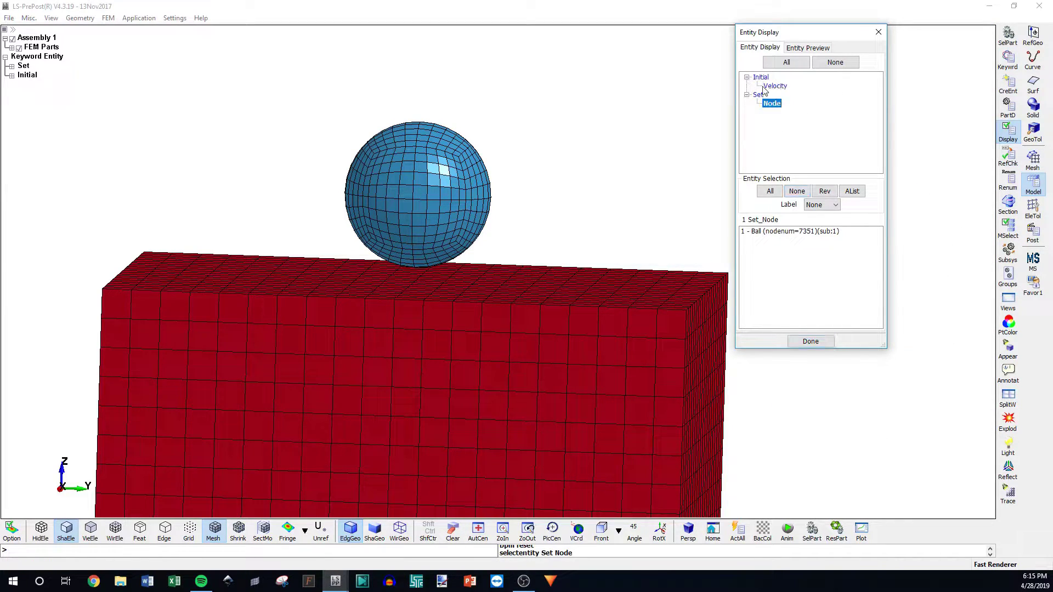
{"action": "left_click", "coordinate": [776, 86]}
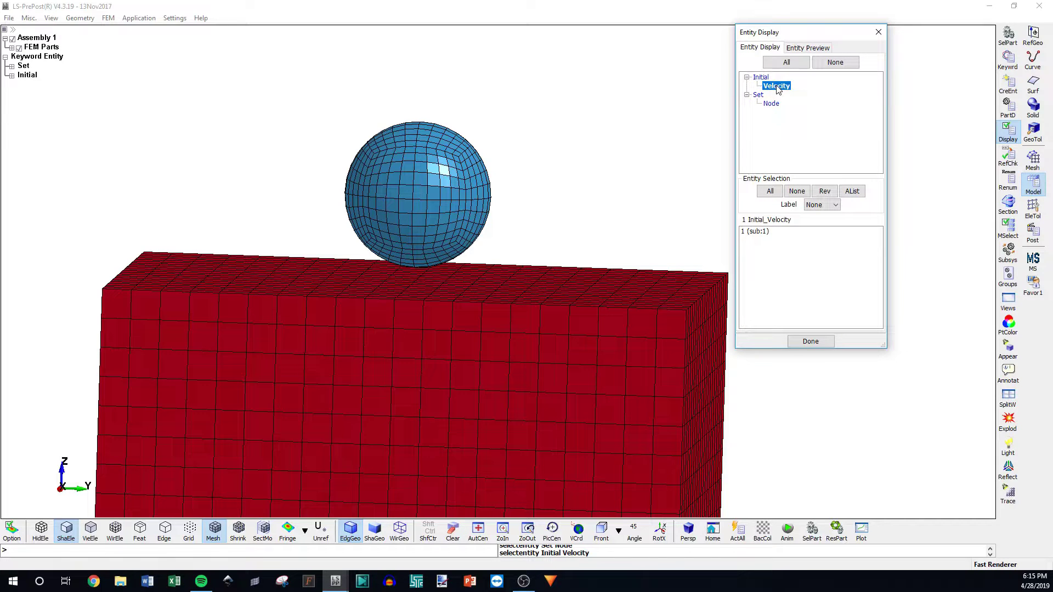
{"action": "left_click", "coordinate": [770, 232]}
{"action": "left_click_drag", "start_coordinate": [557, 298], "coordinate": [390, 271]}
{"action": "scroll", "coordinate": [390, 271], "scroll_direction": "up", "scroll_amount": 5}
{"action": "scroll", "coordinate": [494, 274], "scroll_direction": "up", "scroll_amount": 1}
{"action": "scroll", "coordinate": [494, 274], "scroll_direction": "down", "scroll_amount": 3}
{"action": "scroll", "coordinate": [544, 458], "scroll_direction": "up", "scroll_amount": 5}
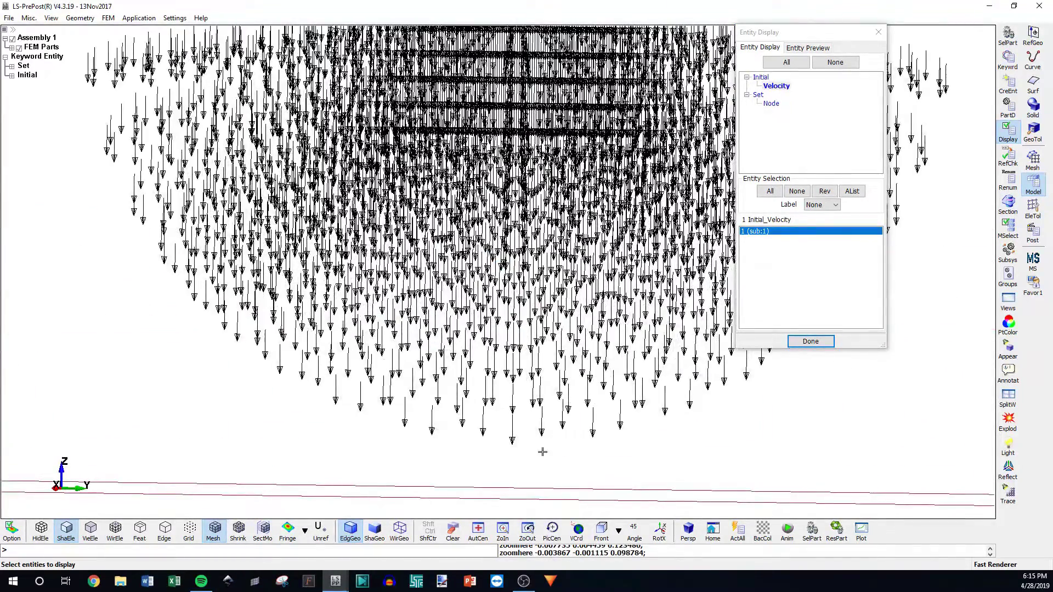
{"action": "scroll", "coordinate": [544, 458], "scroll_direction": "down", "scroll_amount": 3}
{"action": "scroll", "coordinate": [397, 251], "scroll_direction": "down", "scroll_amount": 5}
{"action": "left_click_drag", "start_coordinate": [397, 252], "coordinate": [657, 266]}
{"action": "scroll", "coordinate": [446, 305], "scroll_direction": "down", "scroll_amount": 3}
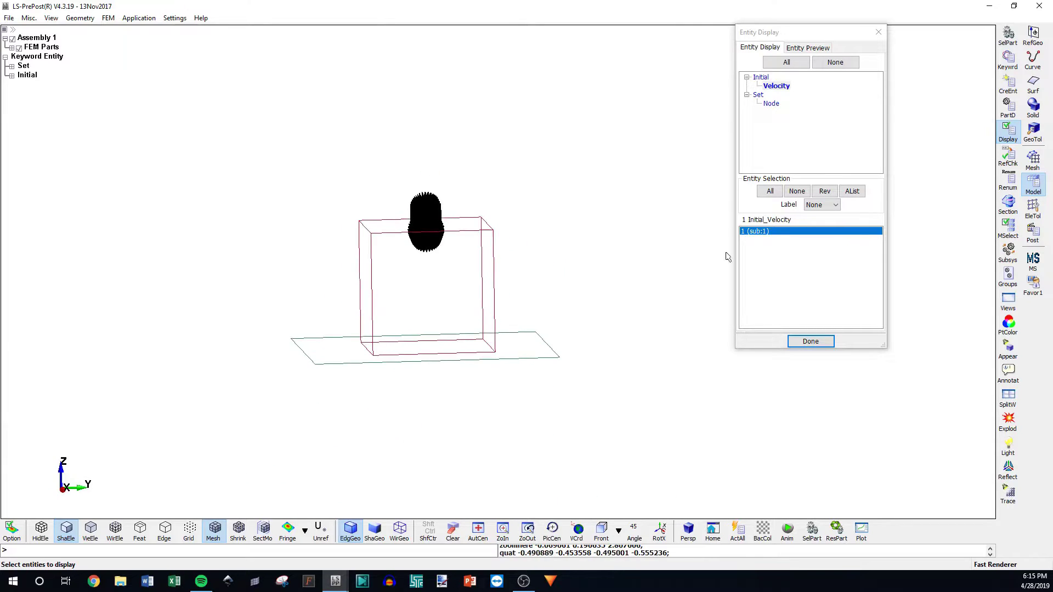
Turn off the initial velocity arrows and return to the meshed view of the ball, block and ground
{"action": "left_click", "coordinate": [797, 191]}
{"action": "left_click_drag", "start_coordinate": [526, 277], "coordinate": [717, 285]}
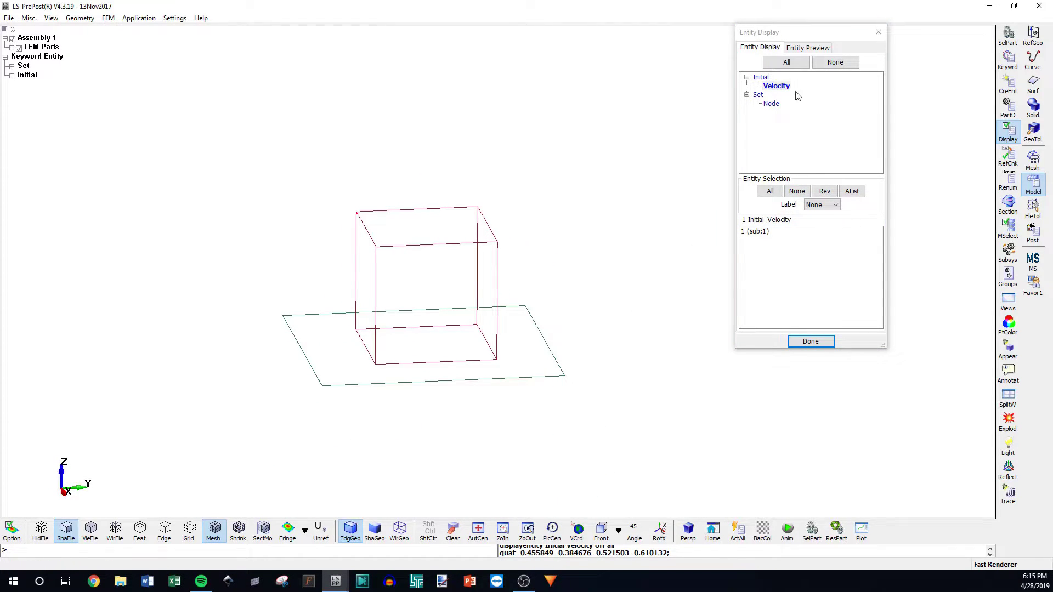
{"action": "scroll", "coordinate": [466, 294], "scroll_direction": "up", "scroll_amount": 5}
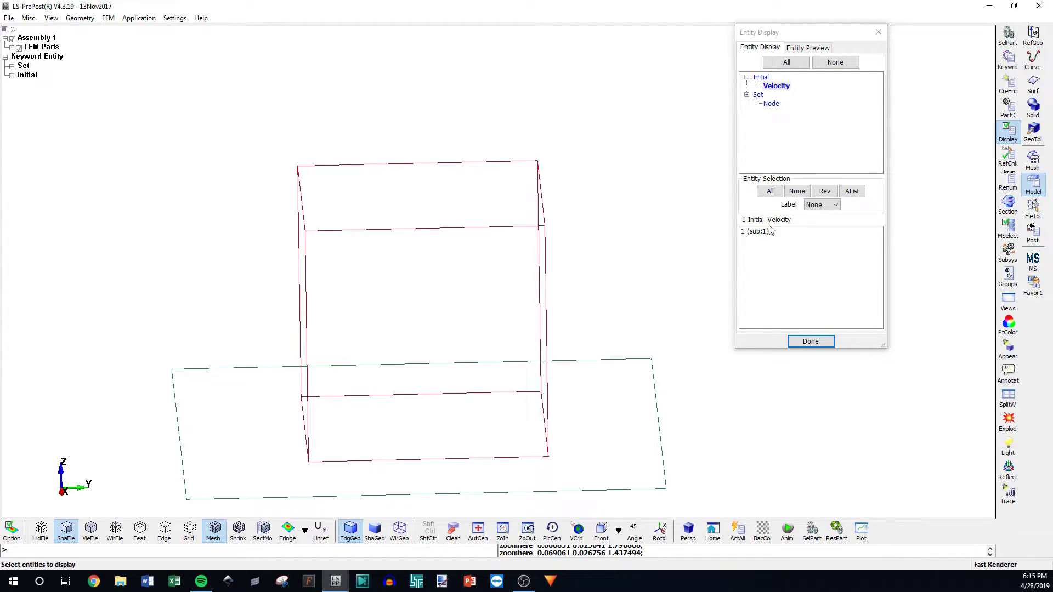
{"action": "left_click", "coordinate": [820, 341]}
{"action": "mouse_move", "coordinate": [538, 282]}
{"action": "left_mouse_down"}
{"action": "mouse_move", "coordinate": [439, 292]}
{"action": "mouse_move", "coordinate": [447, 261]}
{"action": "mouse_move", "coordinate": [392, 281]}
{"action": "left_mouse_up"}
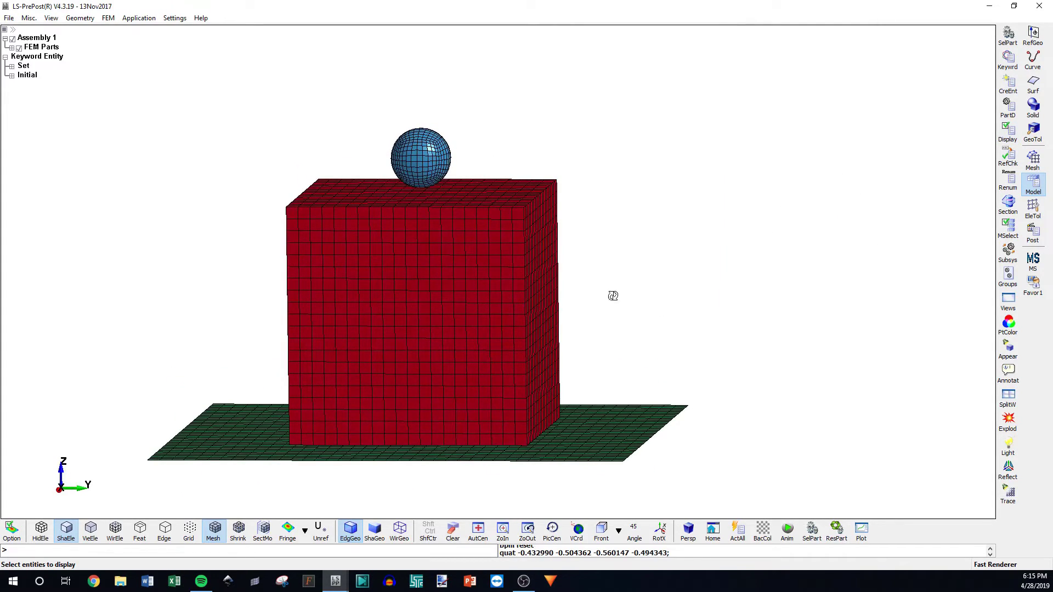
{"action": "left_click_drag", "start_coordinate": [615, 297], "coordinate": [559, 398]}
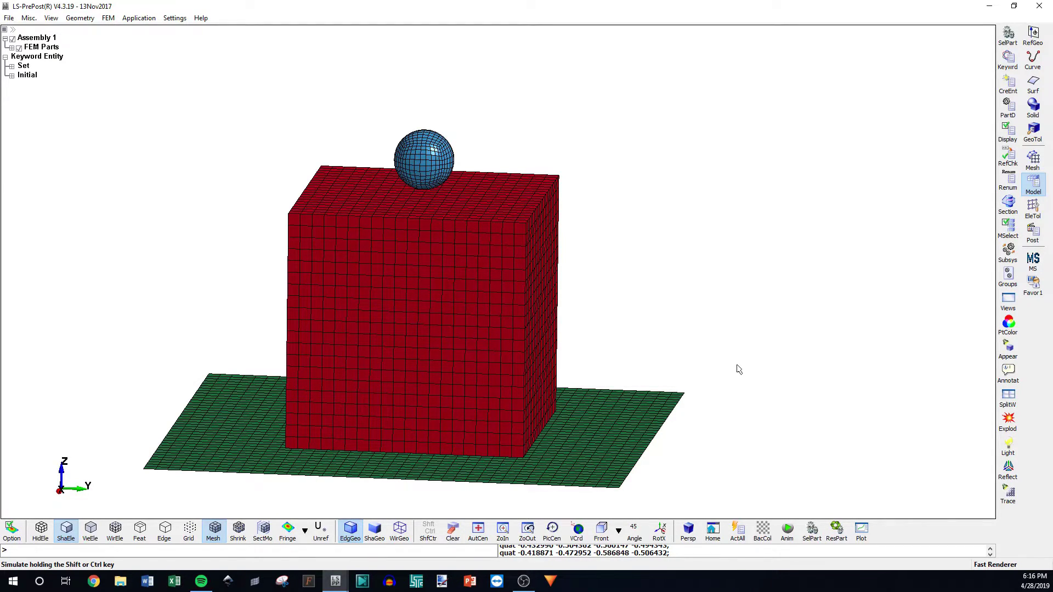
Collapse the expanded INITIAL, MAT and SECTION groups in the keyword manager's list
{"action": "left_click", "coordinate": [1008, 59]}
{"action": "left_click", "coordinate": [798, 181]}
{"action": "left_click", "coordinate": [745, 244]}
{"action": "left_click", "coordinate": [787, 241]}
{"action": "scroll", "coordinate": [787, 248], "scroll_direction": "down", "scroll_amount": 6}
{"action": "scroll", "coordinate": [746, 191], "scroll_direction": "up", "scroll_amount": 2}
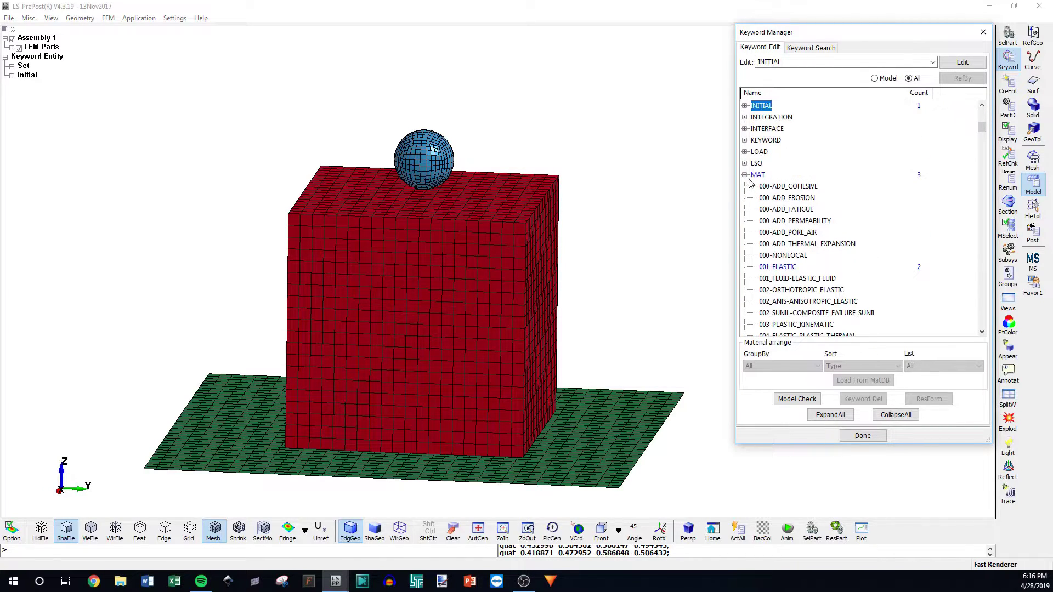
{"action": "left_click", "coordinate": [745, 174]}
{"action": "left_click", "coordinate": [758, 174]}
{"action": "double_click", "coordinate": [763, 278]}
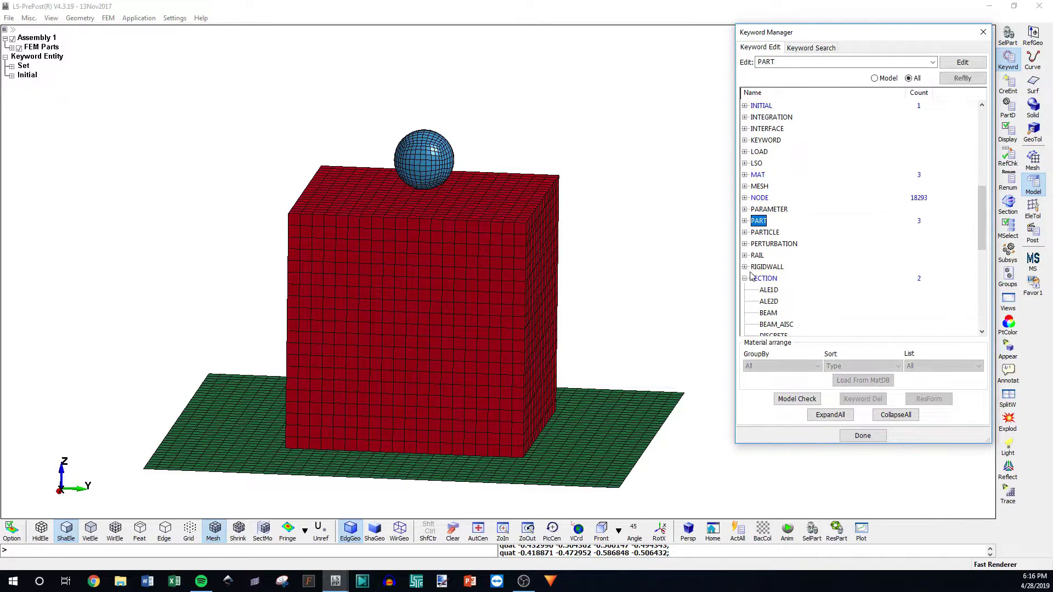
{"action": "left_click", "coordinate": [745, 278]}
{"action": "scroll", "coordinate": [773, 277], "scroll_direction": "up", "scroll_amount": 8}
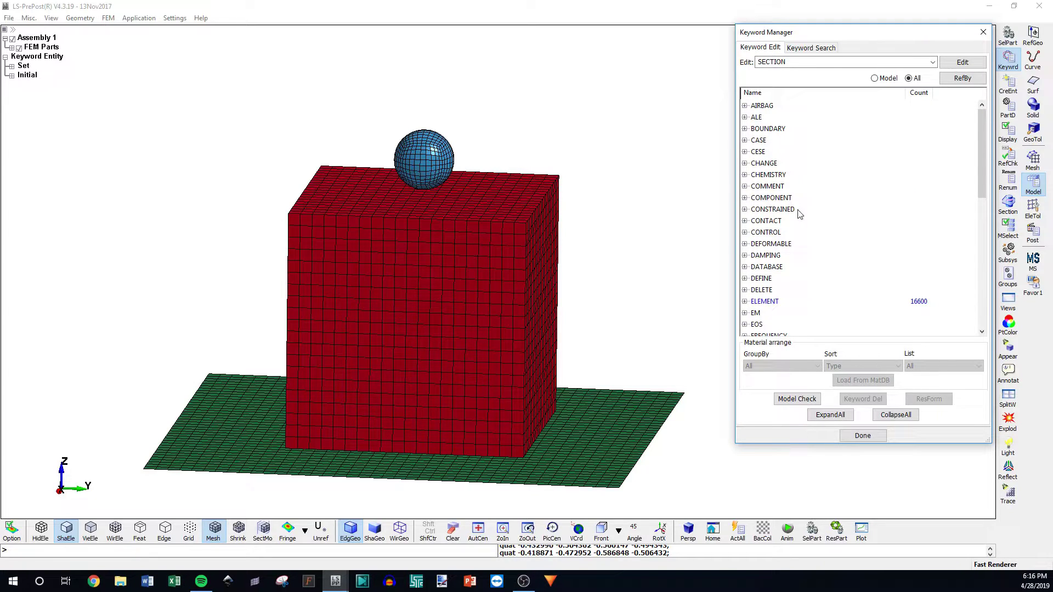
Find the AUTOMATIC_SINGLE_SURFACE contact keyword, open its input form and move the form clear of the model
{"action": "left_click", "coordinate": [766, 222]}
{"action": "left_click", "coordinate": [745, 220]}
{"action": "scroll", "coordinate": [772, 220], "scroll_direction": "down", "scroll_amount": 2}
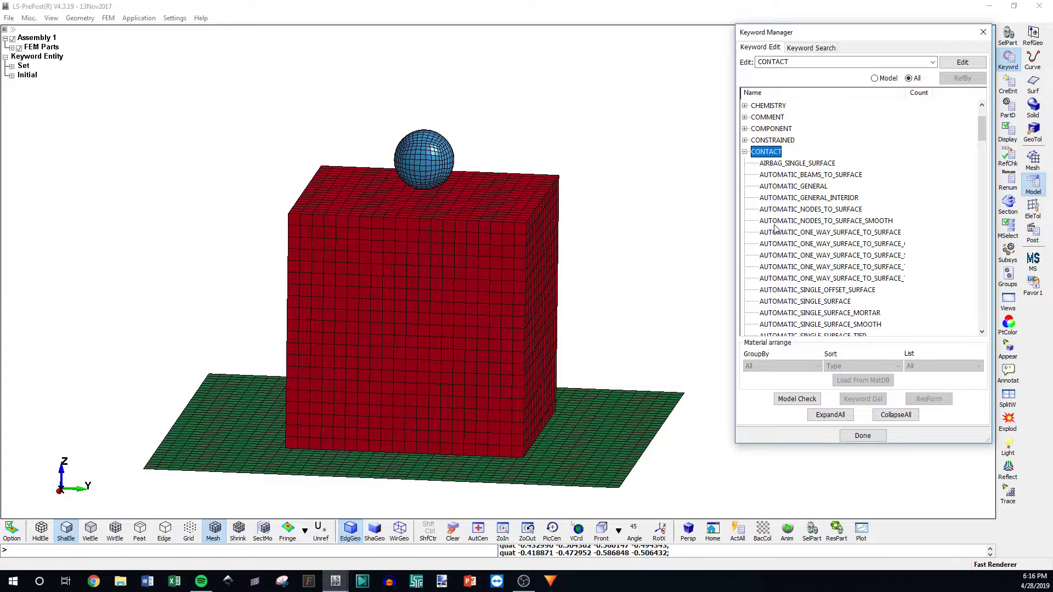
{"action": "scroll", "coordinate": [773, 228], "scroll_direction": "down", "scroll_amount": 2}
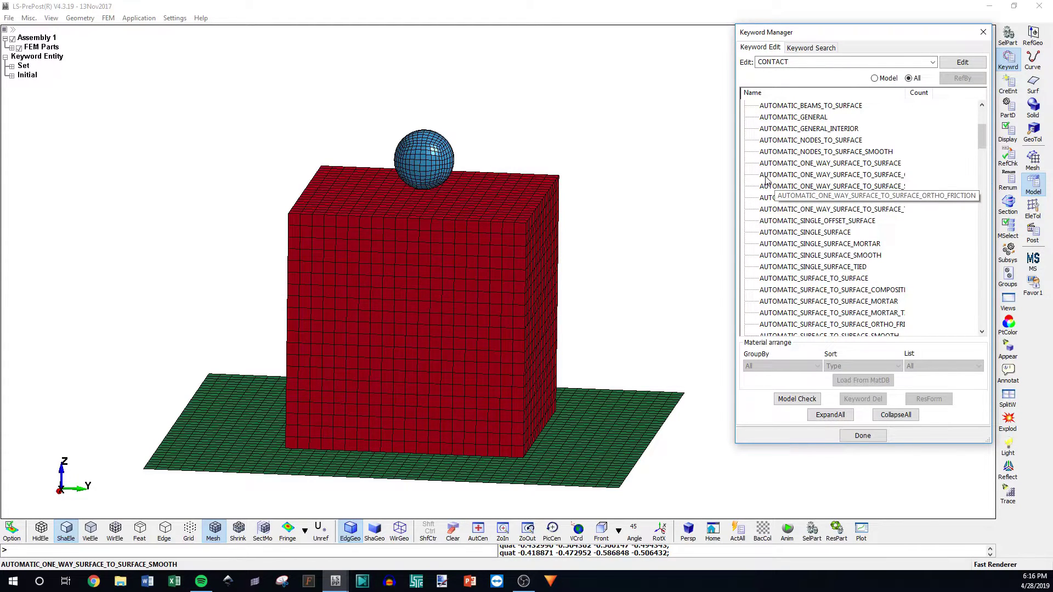
{"action": "scroll", "coordinate": [776, 203], "scroll_direction": "up", "scroll_amount": 1}
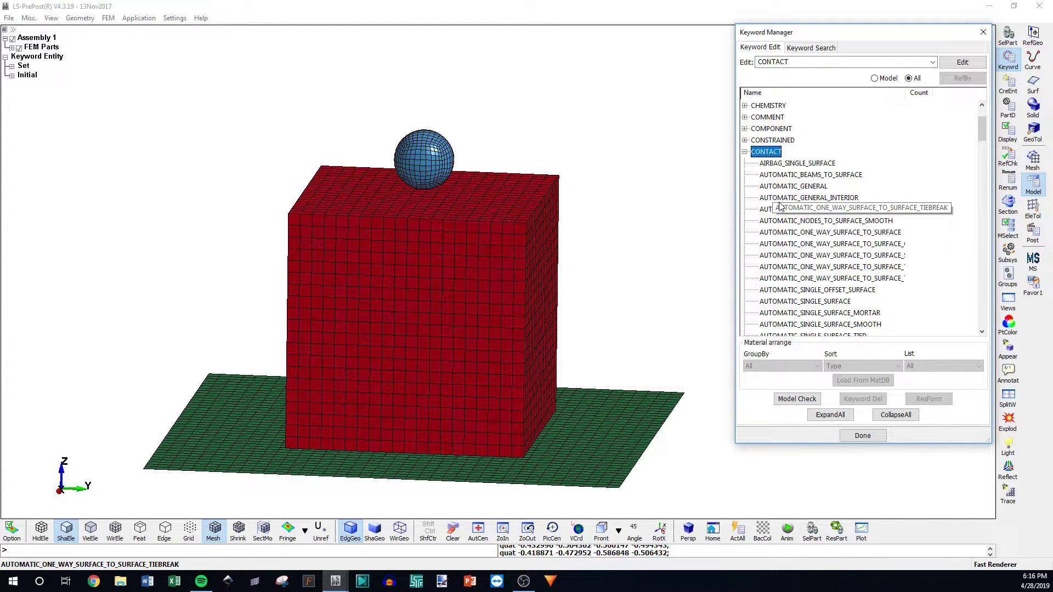
{"action": "scroll", "coordinate": [778, 206], "scroll_direction": "down", "scroll_amount": 1}
{"action": "left_click", "coordinate": [825, 233]}
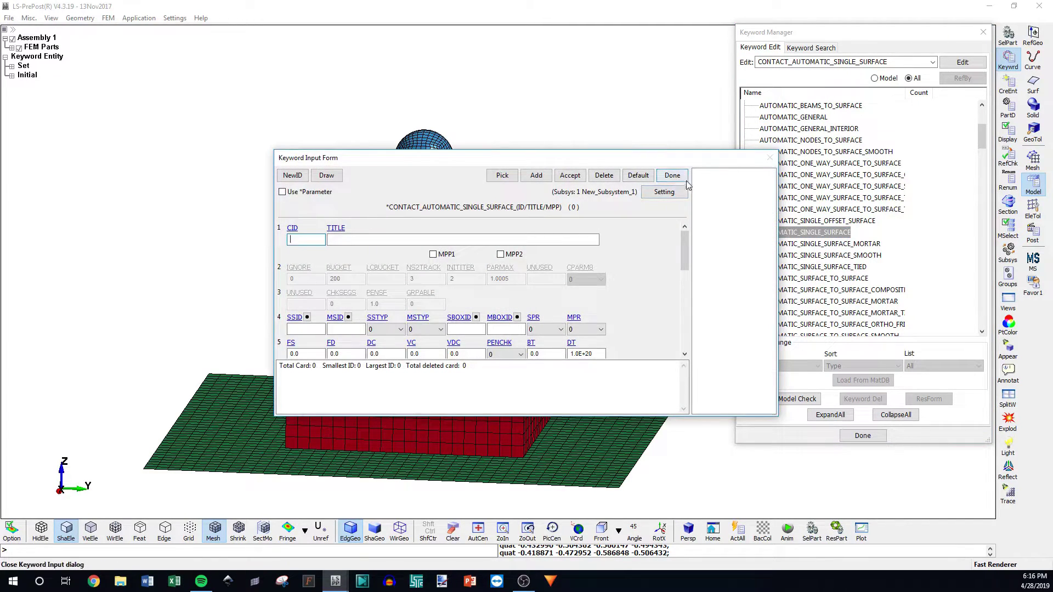
{"action": "left_click_drag", "start_coordinate": [627, 163], "coordinate": [908, 136]}
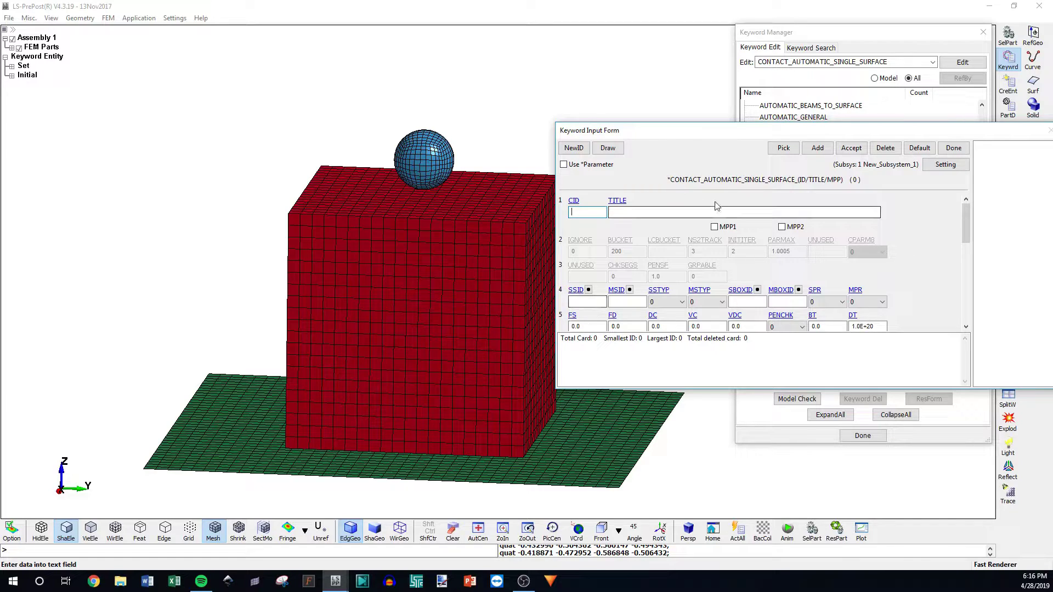
Review the SSID, MSID and SSTYP descriptions and try slave set type 2 for a part set
{"action": "left_click", "coordinate": [586, 302]}
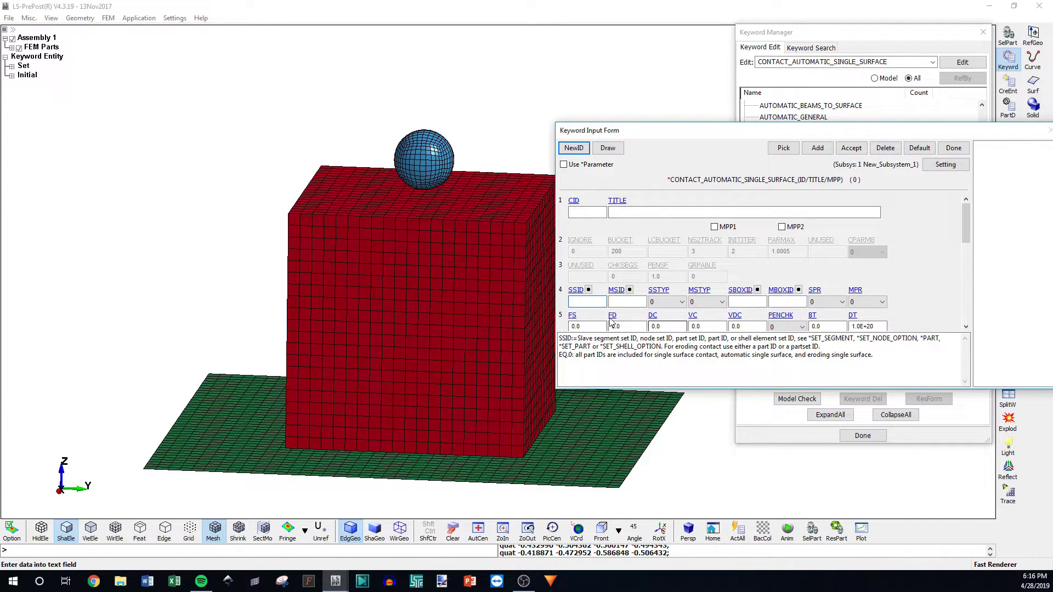
{"action": "left_click", "coordinate": [629, 301]}
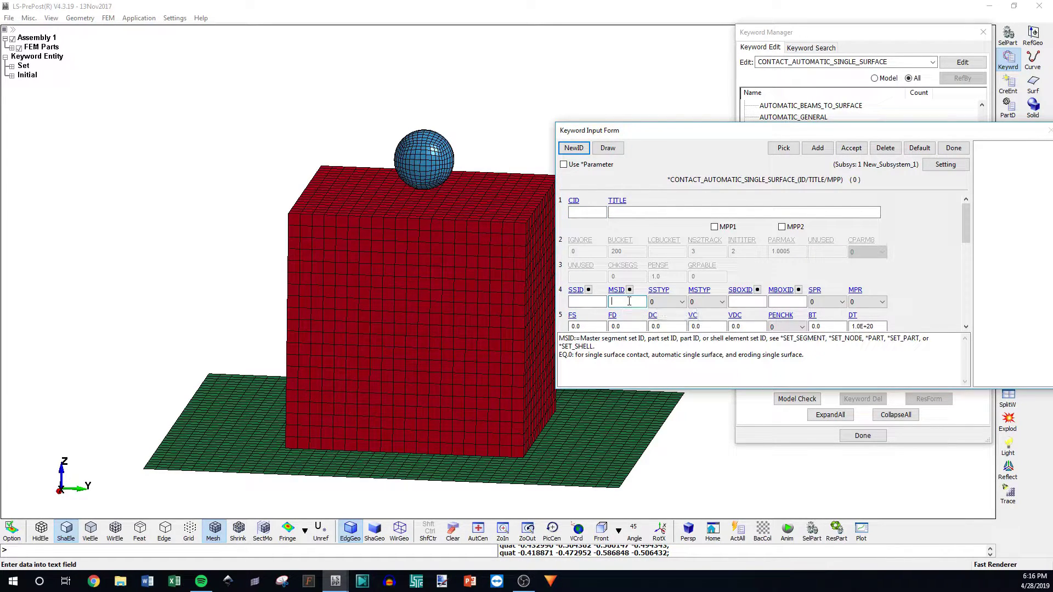
{"action": "left_click", "coordinate": [588, 302]}
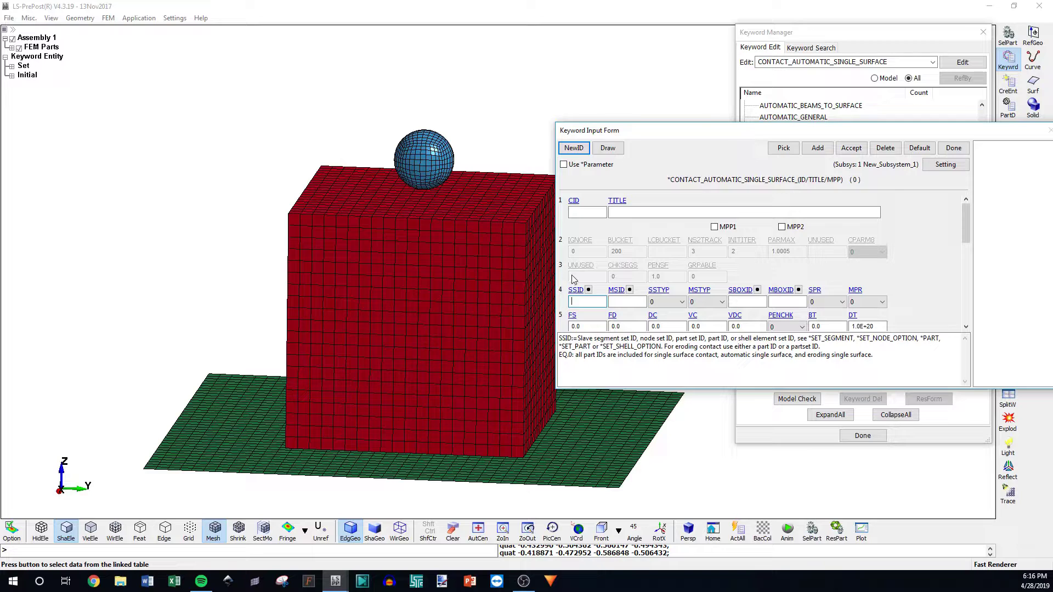
{"action": "left_click", "coordinate": [665, 301]}
{"action": "left_click", "coordinate": [661, 301]}
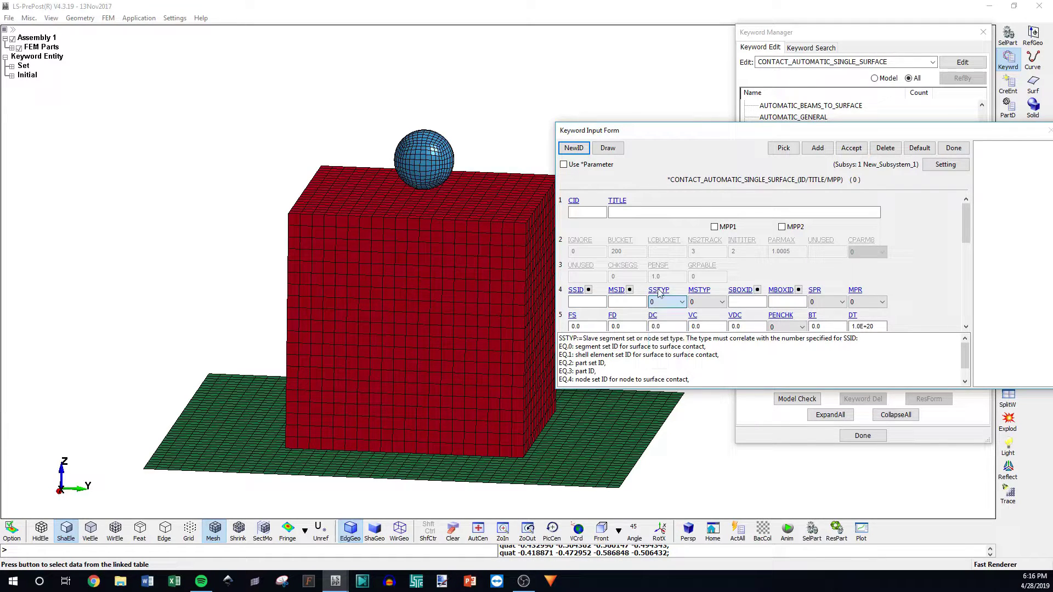
{"action": "left_click", "coordinate": [666, 303]}
{"action": "left_click", "coordinate": [663, 329]}
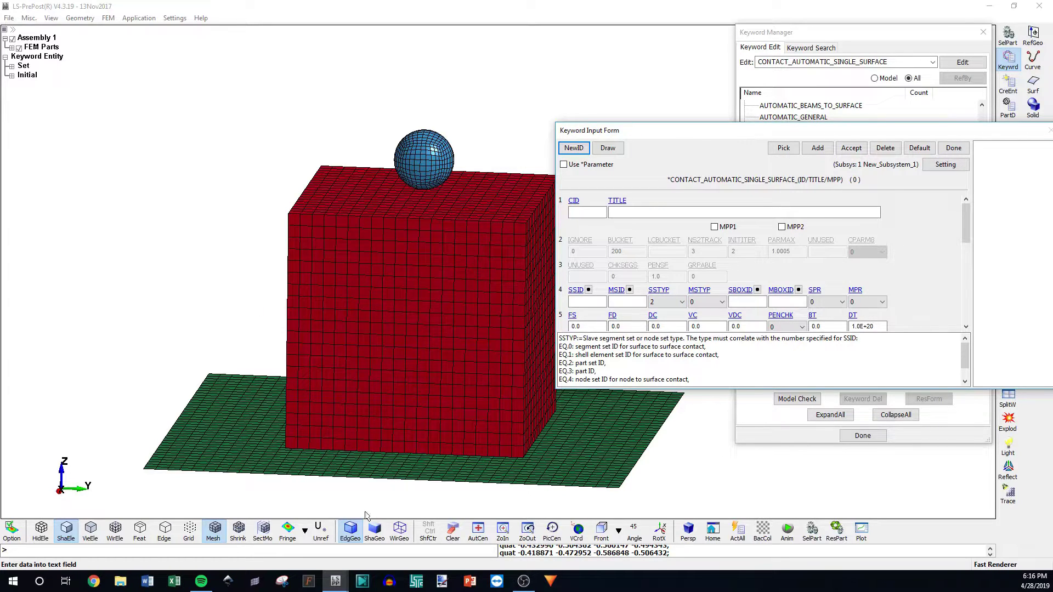
{"action": "left_click", "coordinate": [586, 302]}
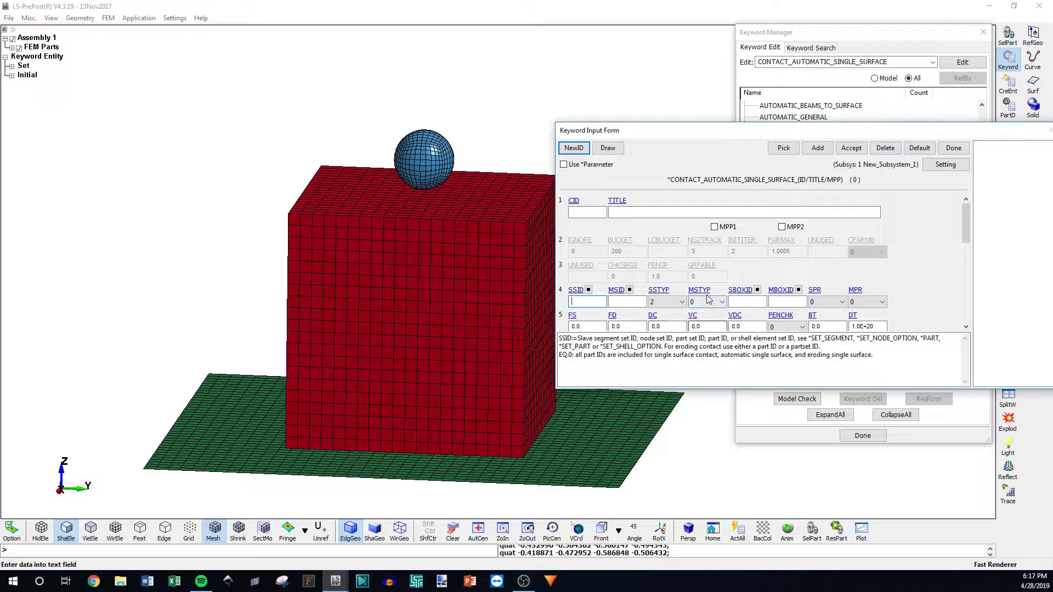
Examine the remaining parameter cards of the single-surface contact and close its form without adding a card
{"action": "scroll", "coordinate": [700, 286], "scroll_direction": "down", "scroll_amount": 1}
{"action": "scroll", "coordinate": [713, 302], "scroll_direction": "down", "scroll_amount": 5}
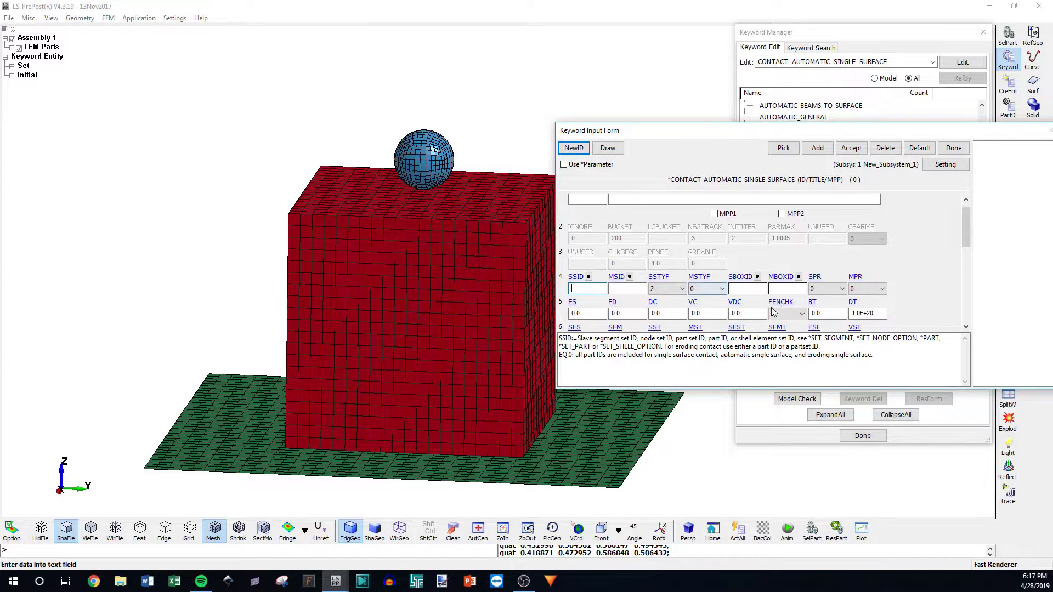
{"action": "scroll", "coordinate": [730, 313], "scroll_direction": "down", "scroll_amount": 1}
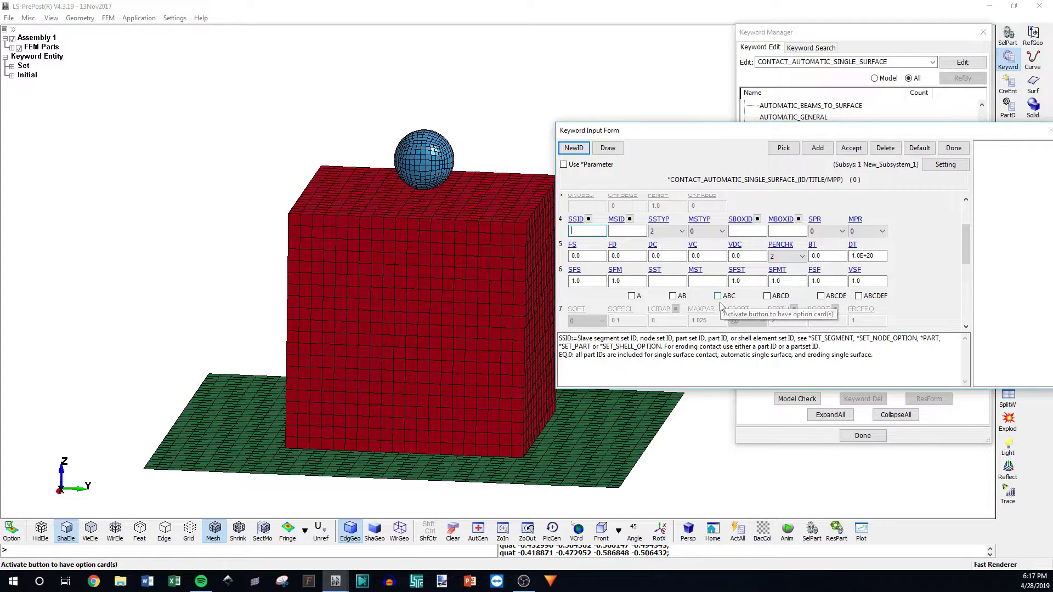
{"action": "scroll", "coordinate": [721, 307], "scroll_direction": "up", "scroll_amount": 1}
{"action": "scroll", "coordinate": [721, 307], "scroll_direction": "up", "scroll_amount": 2}
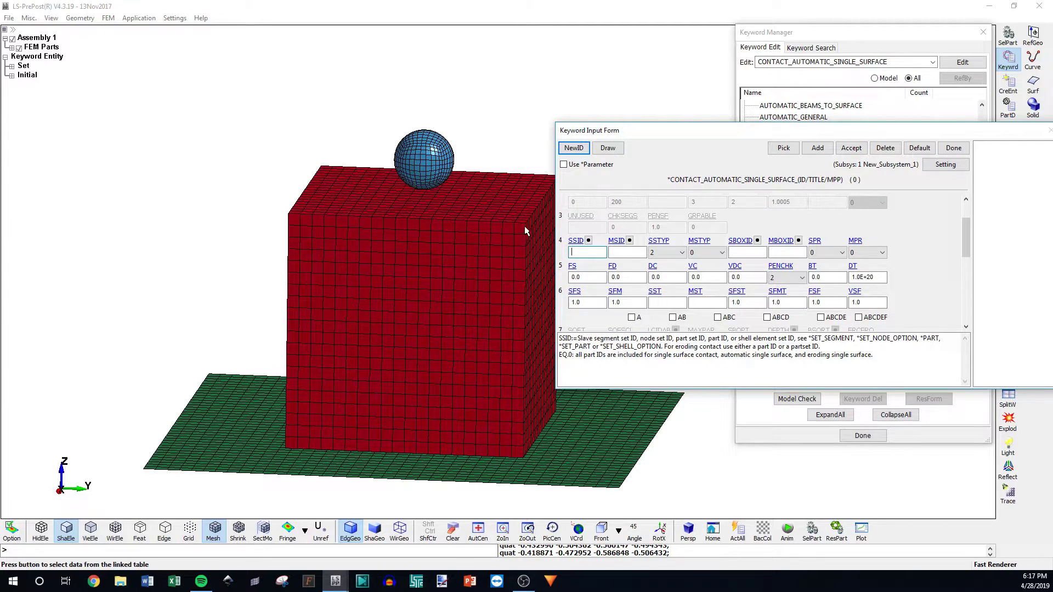
{"action": "left_click", "coordinate": [954, 148]}
Browse the other contact types and open the AUTOMATIC_SURFACE_TO_SURFACE input form
{"action": "left_click", "coordinate": [859, 279]}
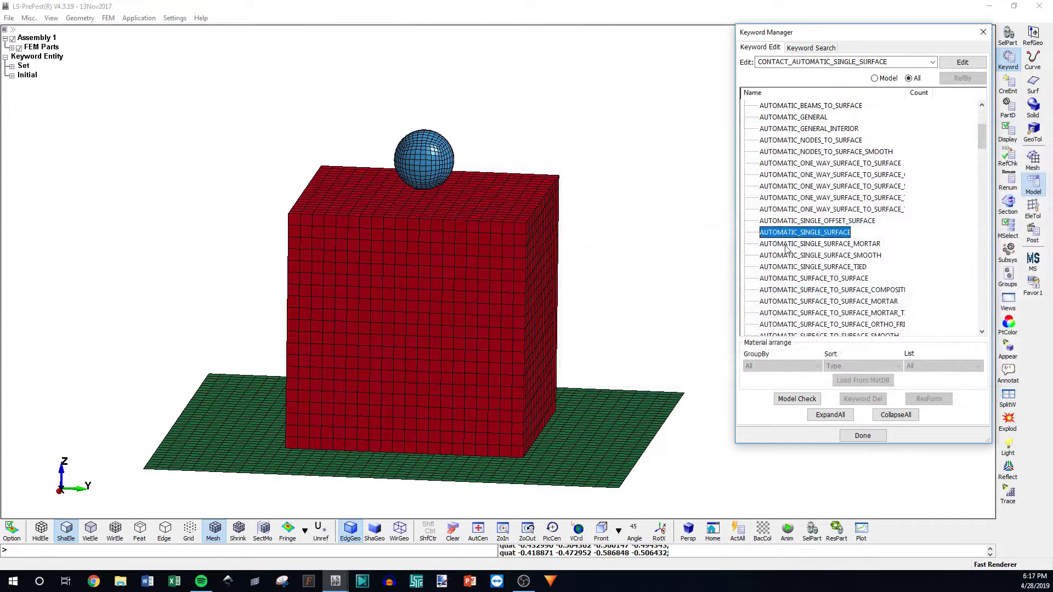
{"action": "left_click", "coordinate": [809, 220]}
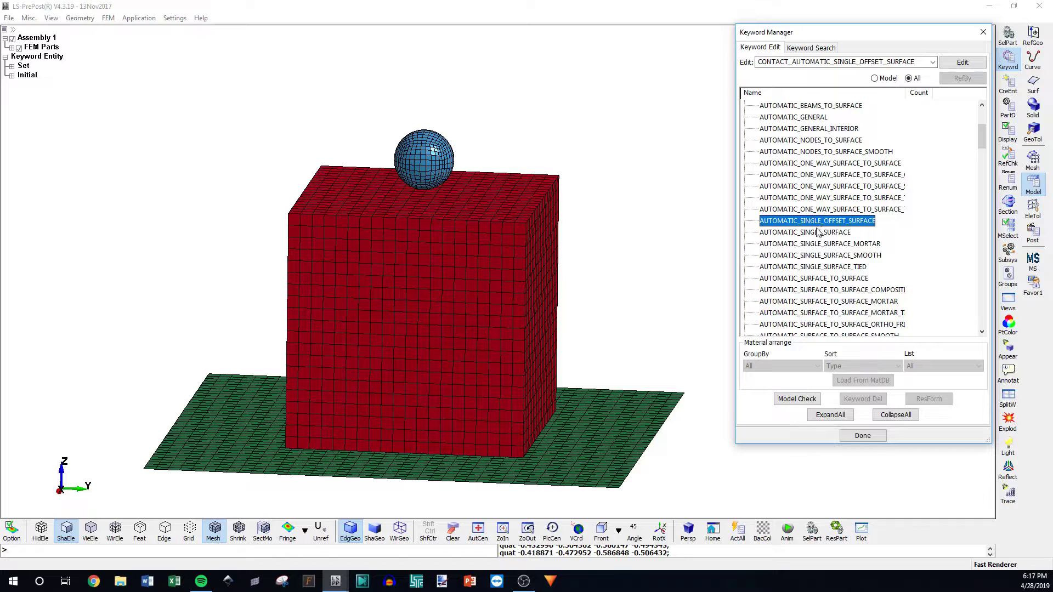
{"action": "scroll", "coordinate": [812, 219], "scroll_direction": "down", "scroll_amount": 6}
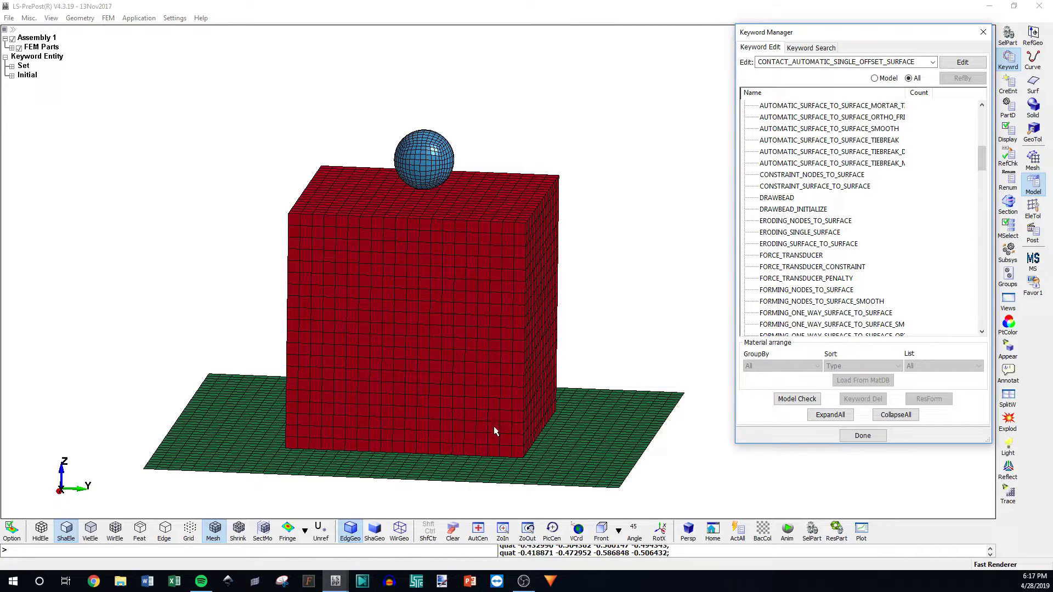
{"action": "left_click", "coordinate": [820, 186]}
{"action": "scroll", "coordinate": [829, 200], "scroll_direction": "up", "scroll_amount": 2}
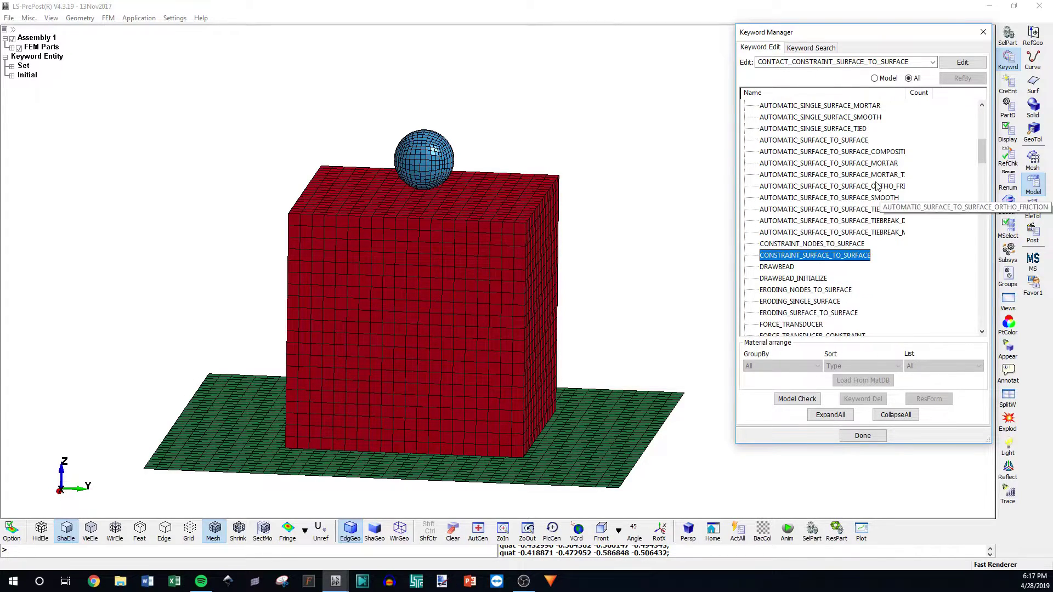
{"action": "double_click", "coordinate": [839, 141]}
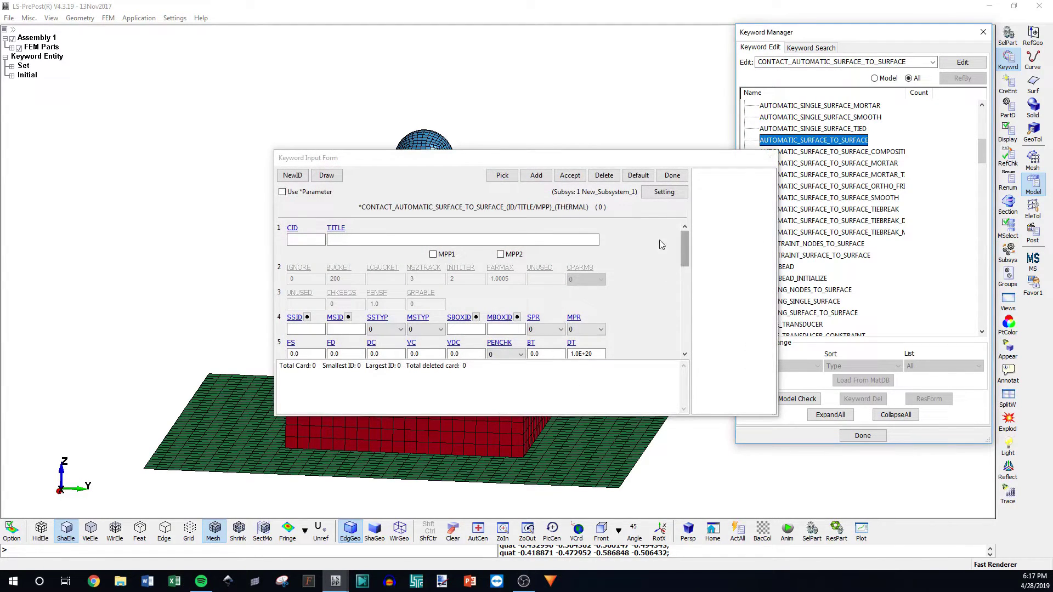
Review the SSID and SSTYP options of the surface-to-surface contact and close the form and the keyword manager
{"action": "left_click_drag", "start_coordinate": [331, 158], "coordinate": [561, 76]}
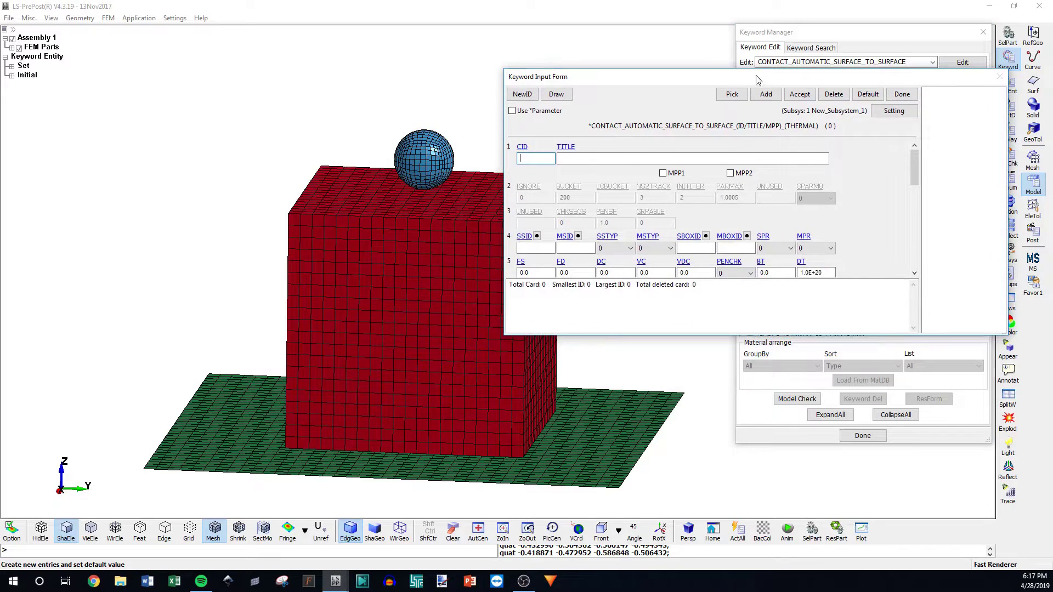
{"action": "left_click", "coordinate": [549, 248]}
{"action": "scroll", "coordinate": [562, 255], "scroll_direction": "down", "scroll_amount": 3}
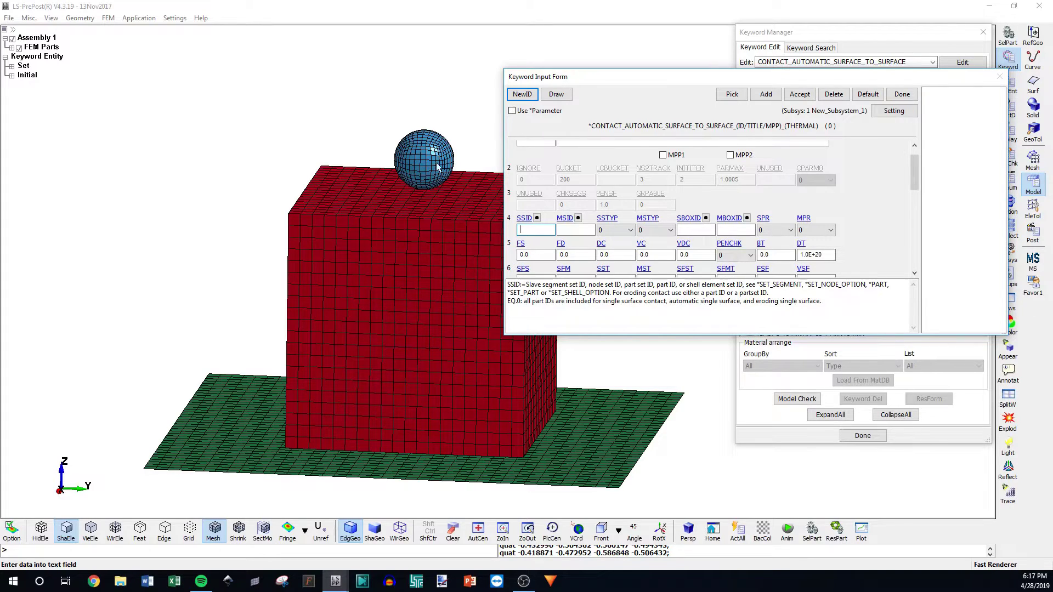
{"action": "left_click", "coordinate": [610, 229]}
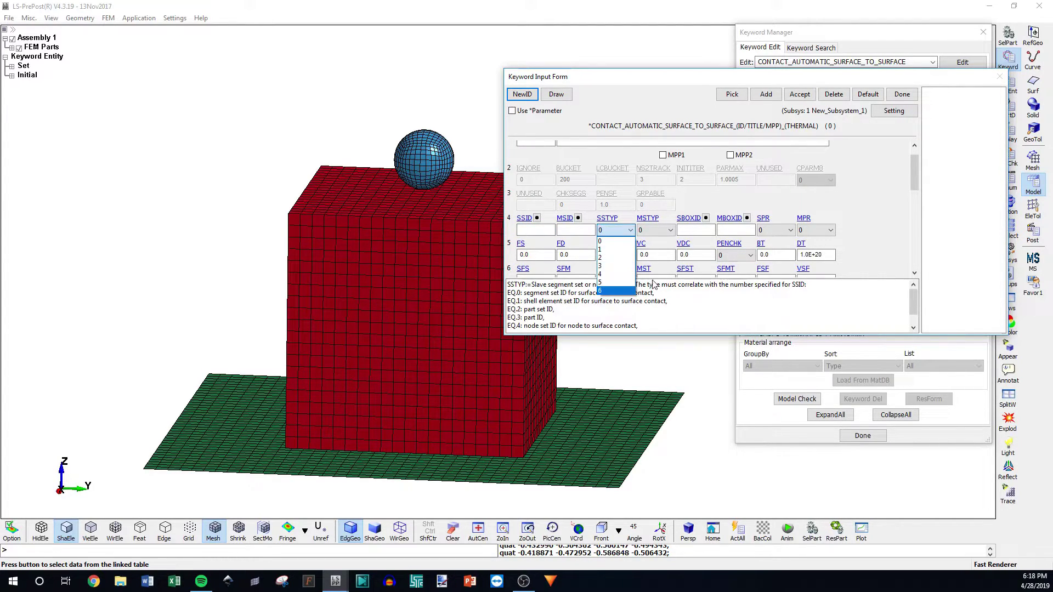
{"action": "left_click", "coordinate": [729, 208]}
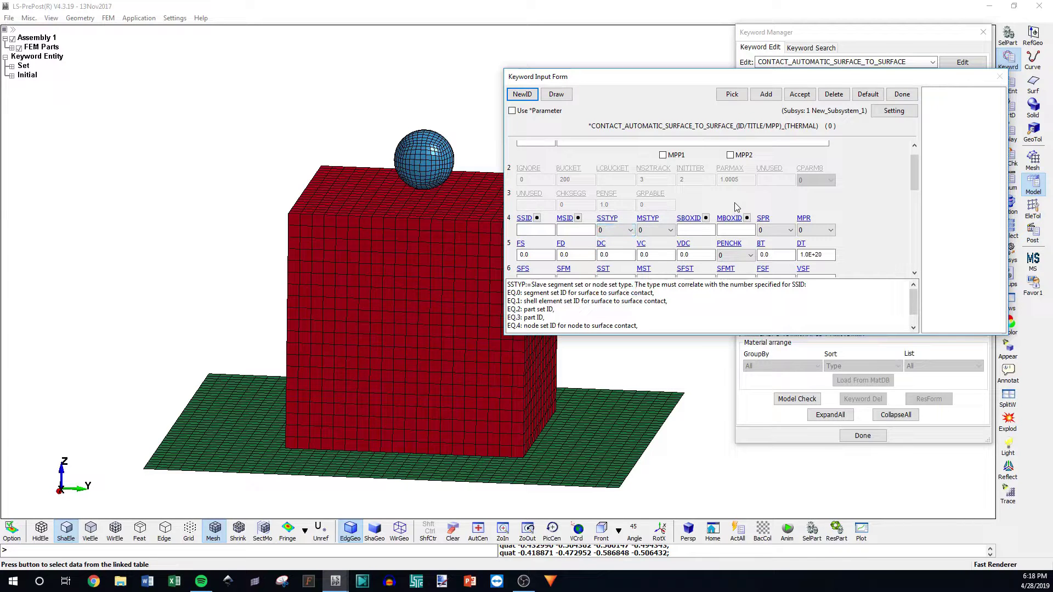
{"action": "left_click", "coordinate": [902, 94]}
{"action": "left_click", "coordinate": [983, 34]}
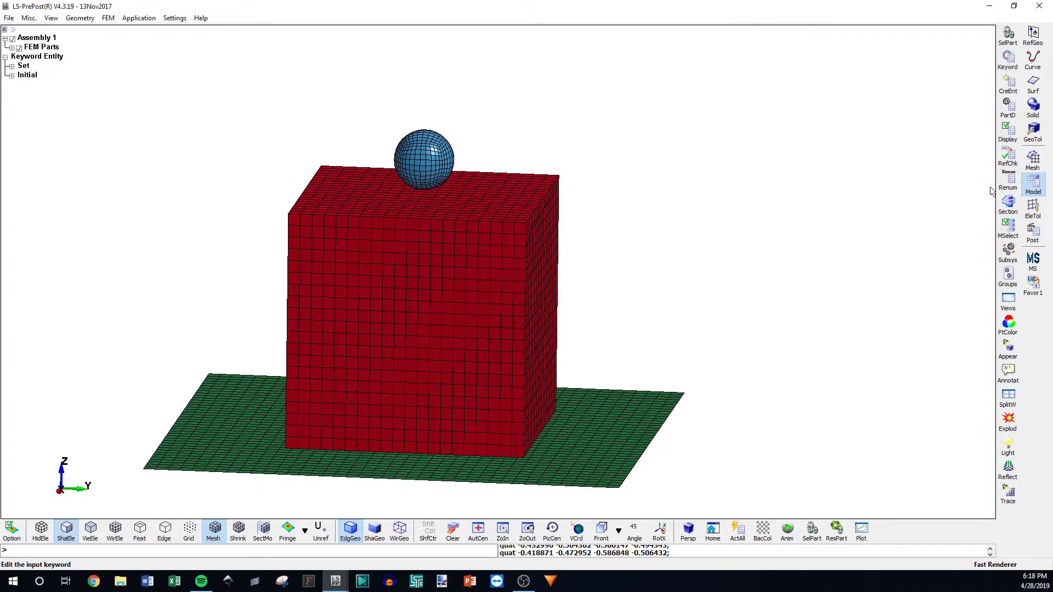
Create segment set 1 from the block's whole upper face, selecting by element with propagation at an angle of 5
{"action": "left_click", "coordinate": [1008, 85]}
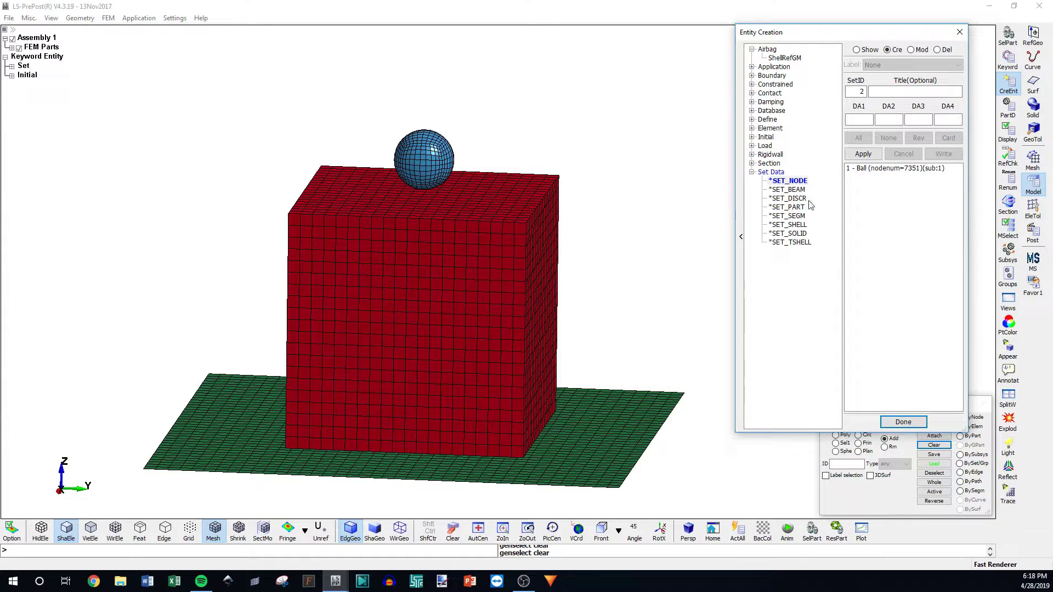
{"action": "left_click", "coordinate": [789, 215]}
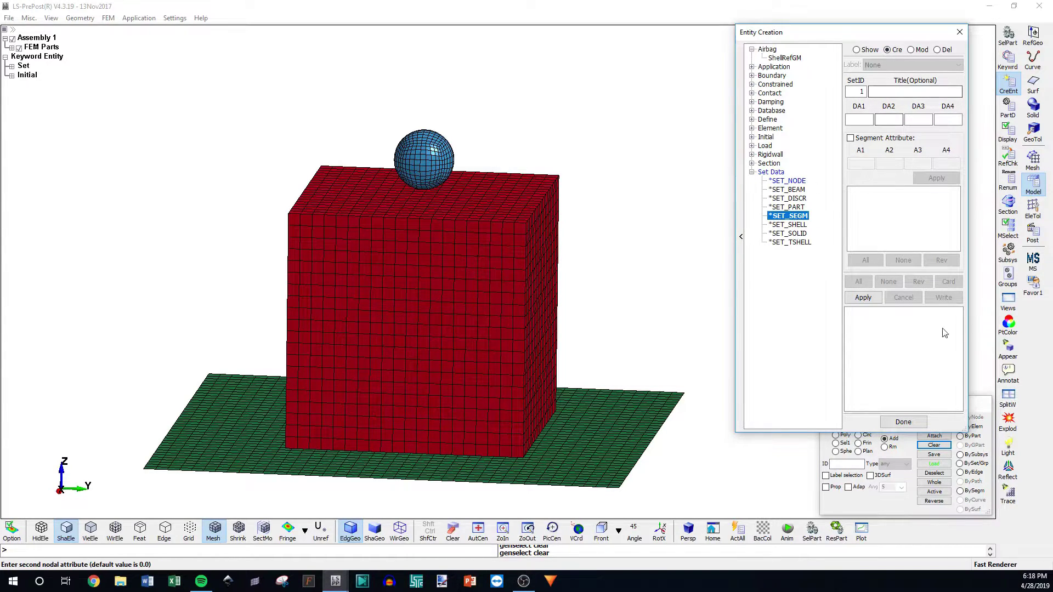
{"action": "left_click", "coordinate": [891, 512]}
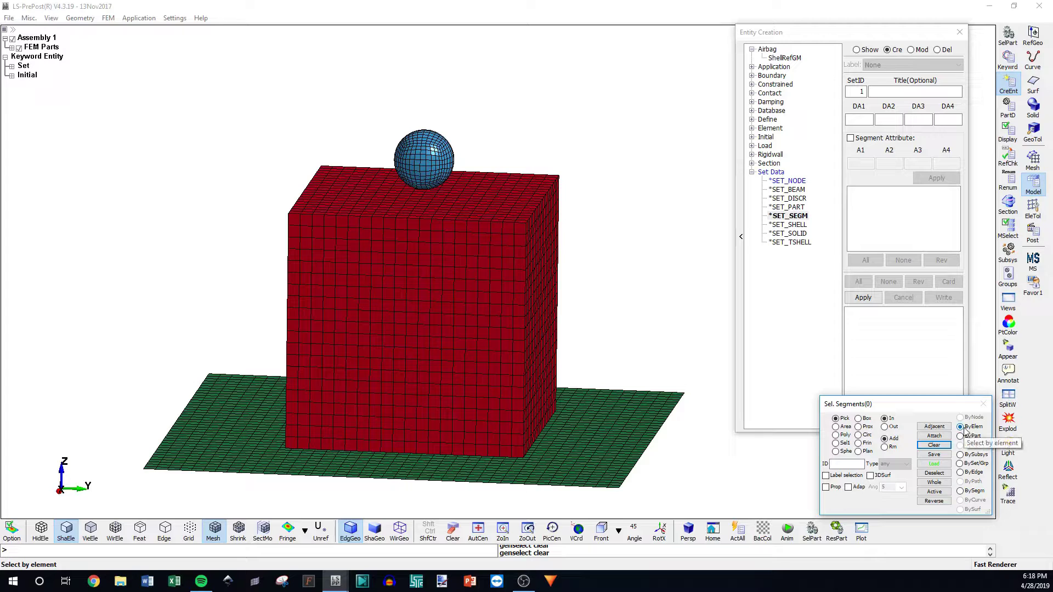
{"action": "left_click", "coordinate": [836, 488]}
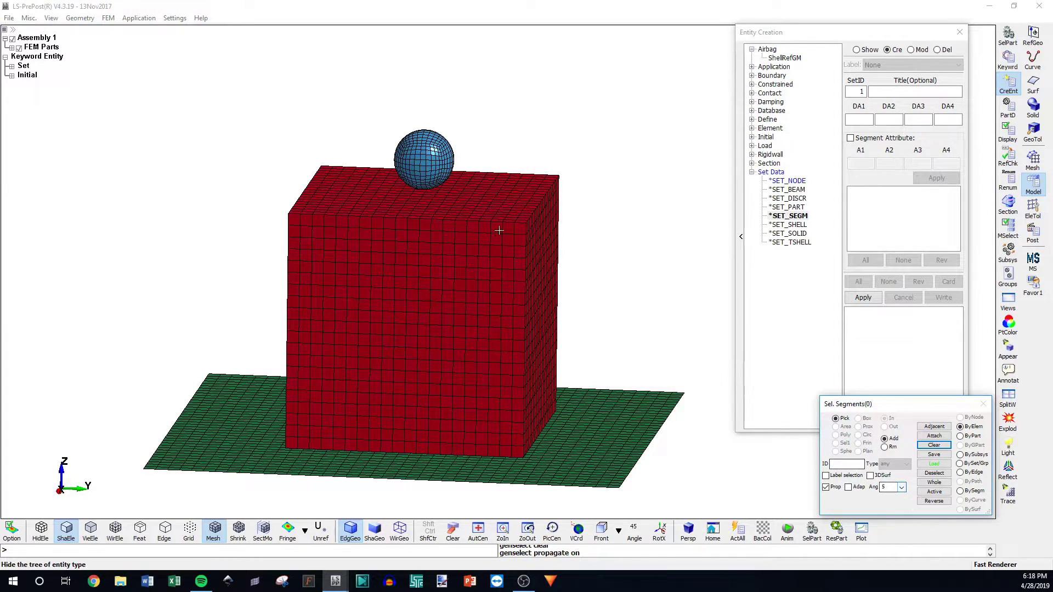
{"action": "left_click", "coordinate": [480, 201]}
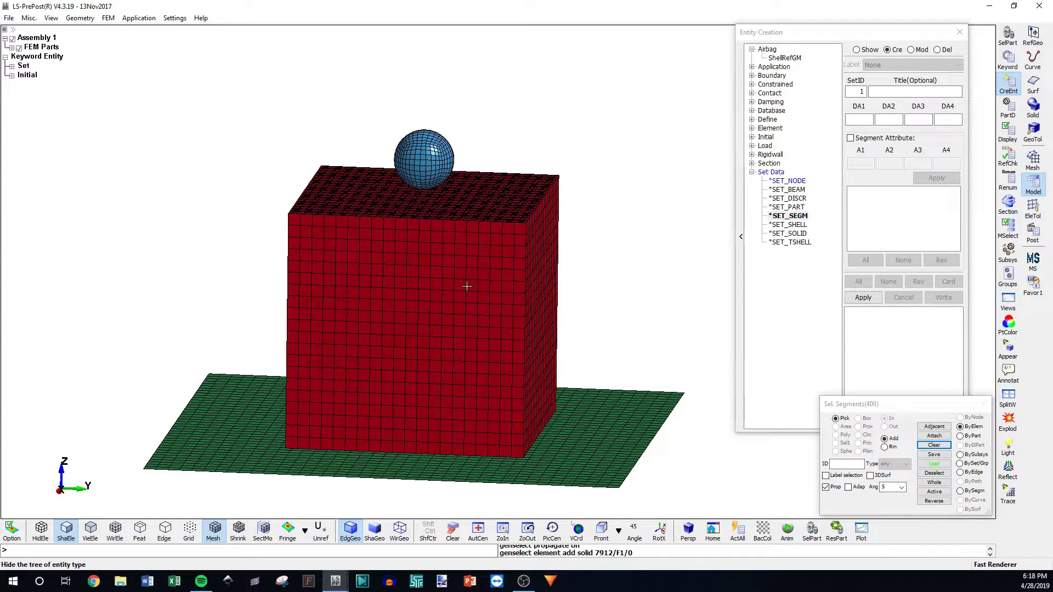
{"action": "left_click_drag", "start_coordinate": [578, 303], "coordinate": [440, 185], "text": "ctrl"}
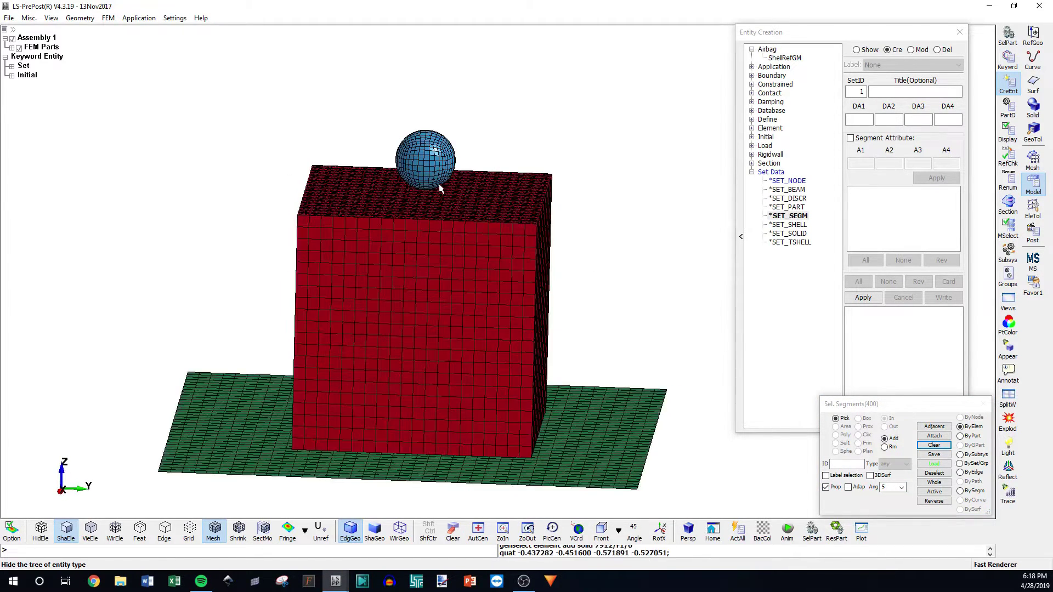
{"action": "scroll", "coordinate": [440, 185], "scroll_direction": "up", "scroll_amount": 2}
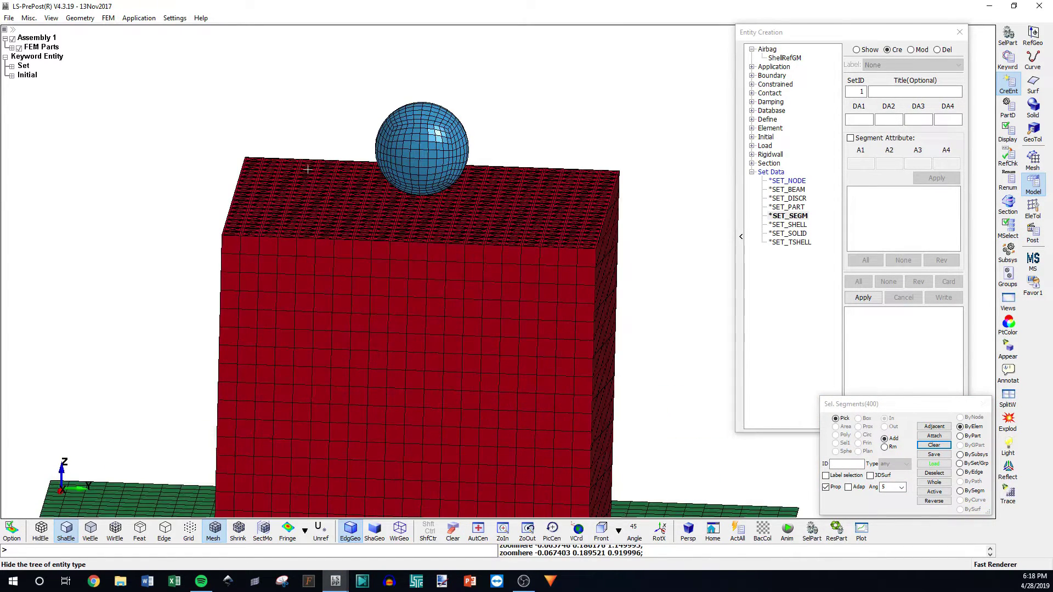
{"action": "left_click", "coordinate": [862, 298]}
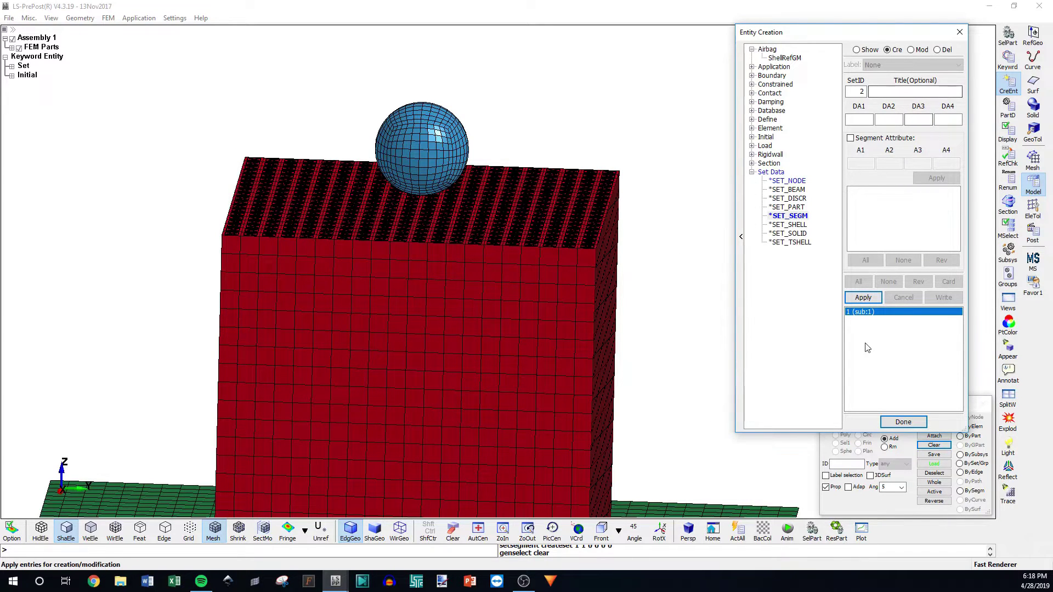
Display the existing segment set on the block to review which segments it contains
{"action": "left_click", "coordinate": [856, 49]}
{"action": "left_click_drag", "start_coordinate": [607, 347], "coordinate": [556, 344], "text": "shift"}
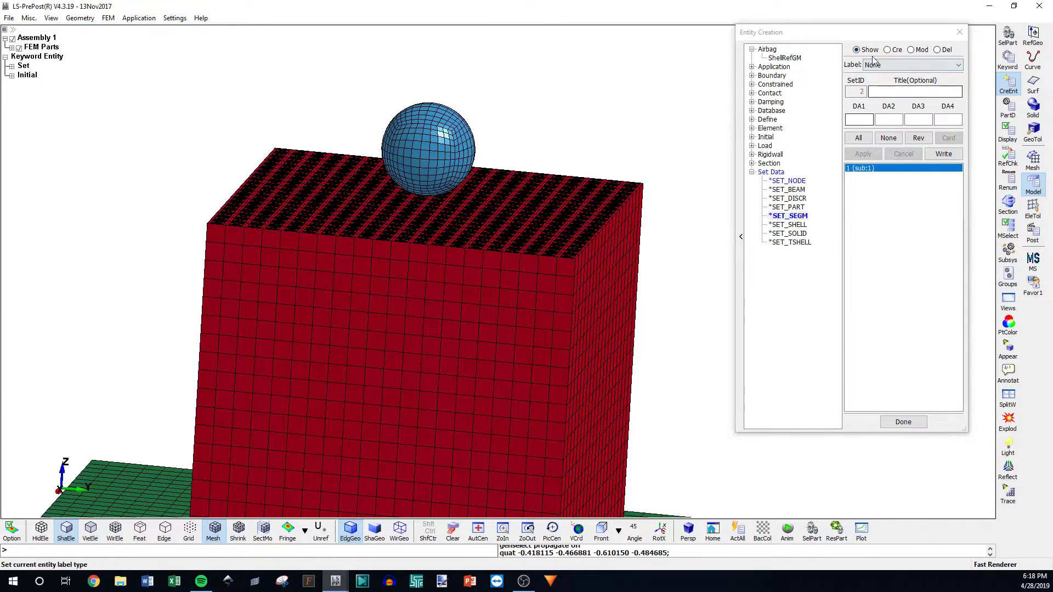
{"action": "left_click", "coordinate": [859, 148]}
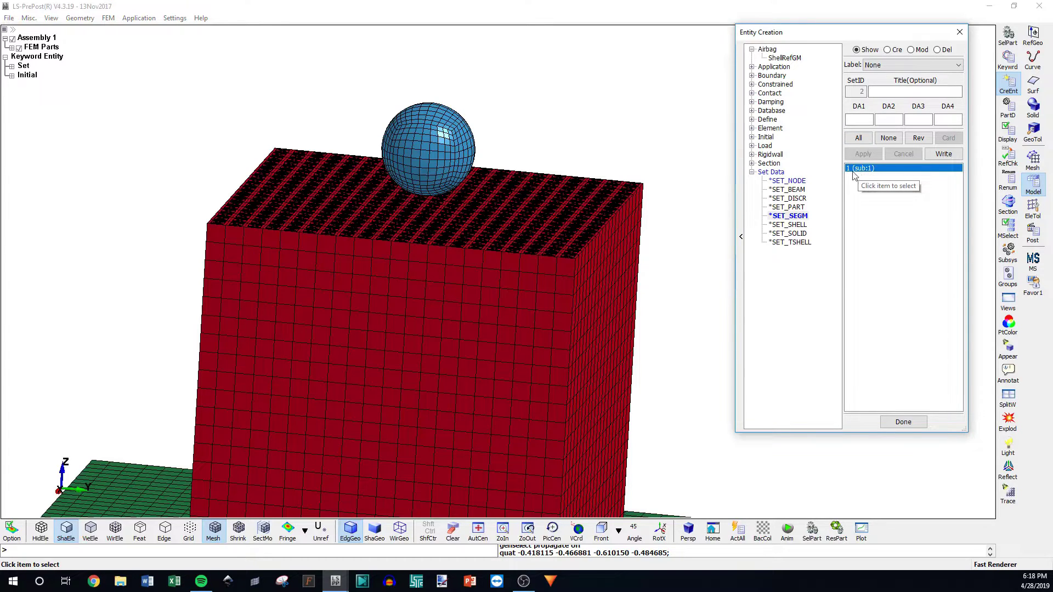
Modify segment set 1 to give it the title Block_top
{"action": "left_click", "coordinate": [918, 51]}
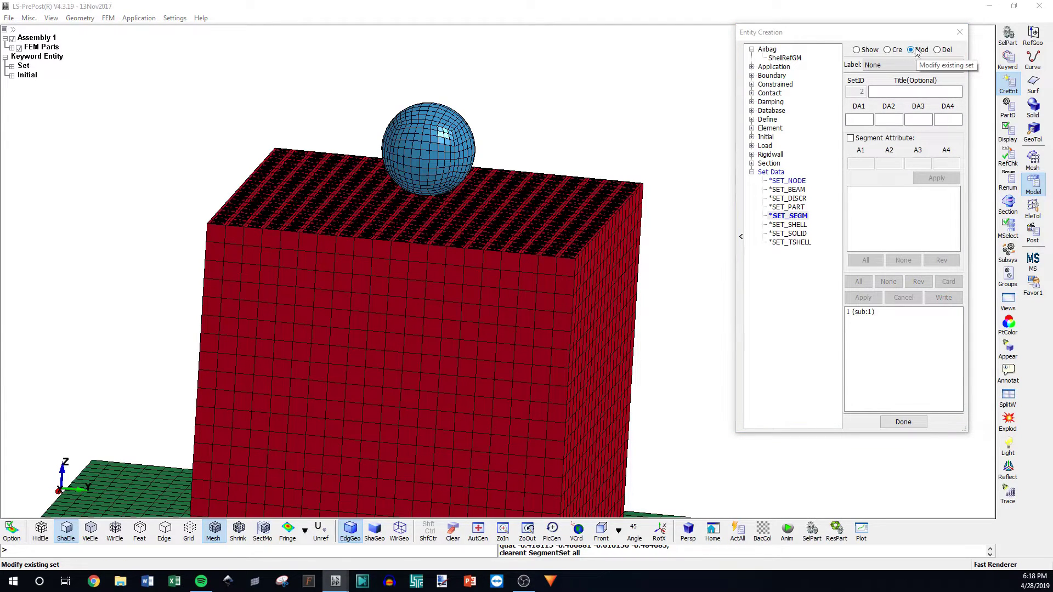
{"action": "left_click", "coordinate": [862, 313]}
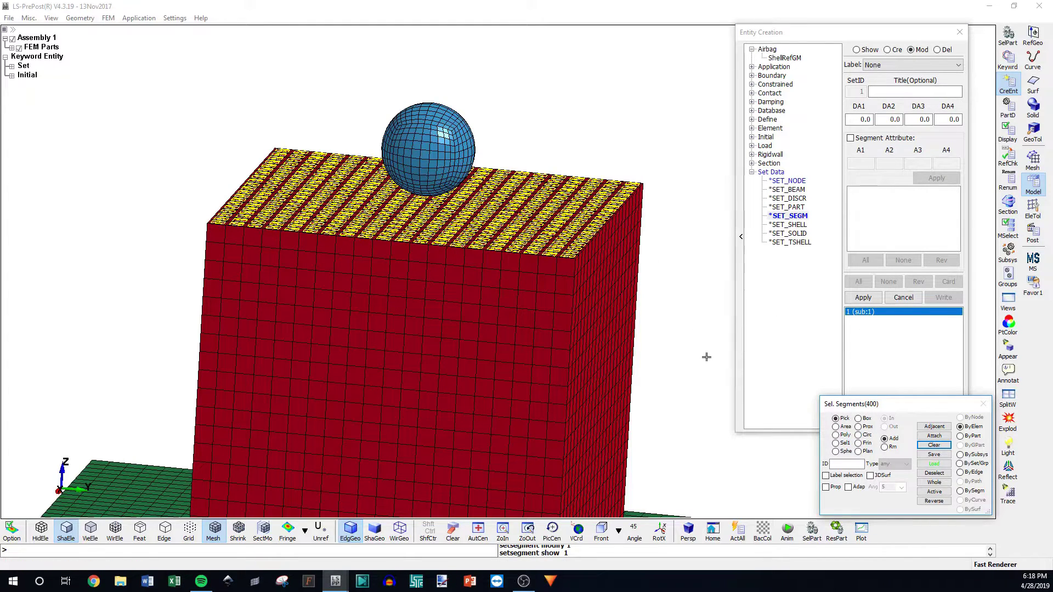
{"action": "left_click", "coordinate": [559, 227]}
{"action": "left_click", "coordinate": [558, 226]}
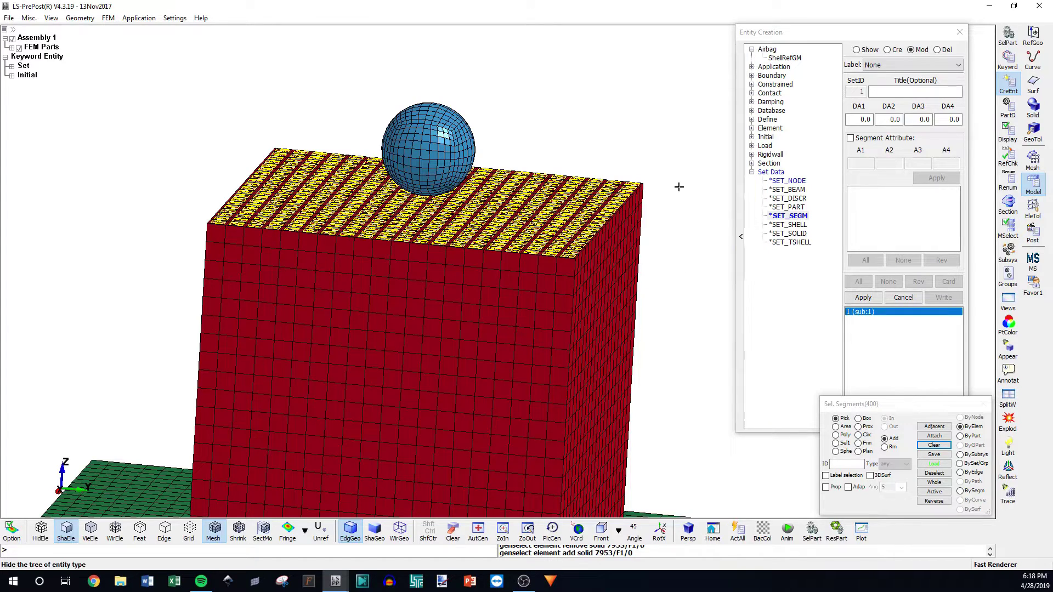
{"action": "left_click", "coordinate": [886, 89]}
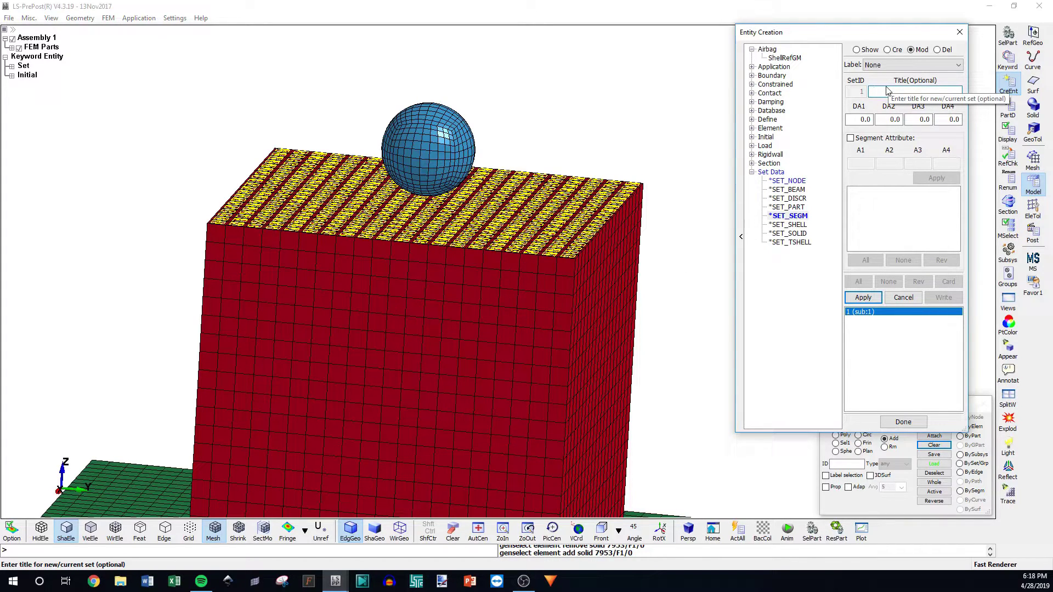
{"action": "type", "text": "T"}
{"action": "type", "text": "ube"}
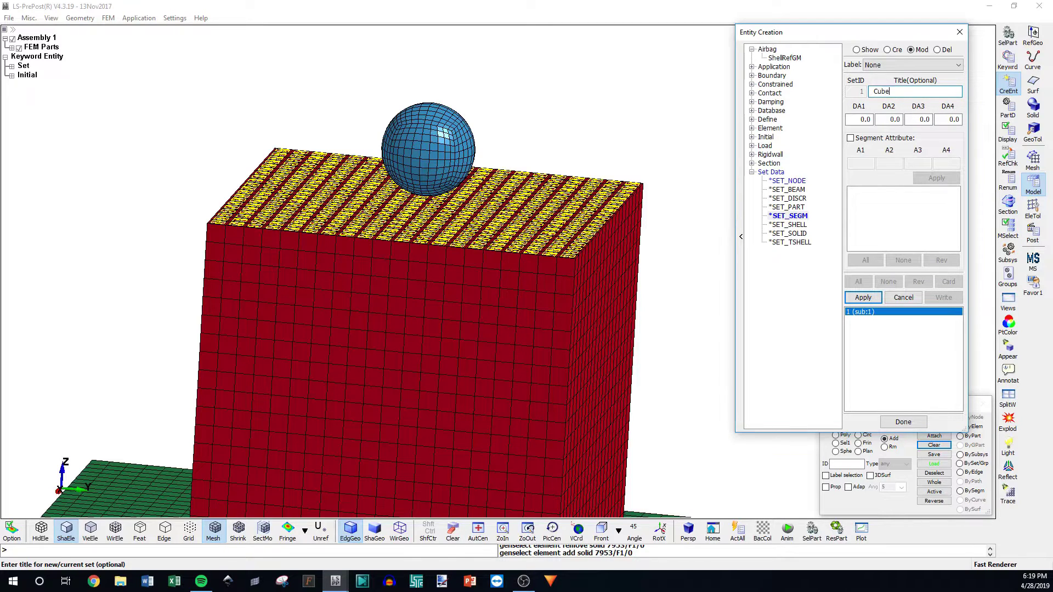
{"action": "key", "text": "BackSpace"}
{"action": "type", "text": "Bla"}
{"action": "key", "text": "BackSpace"}
{"action": "type", "text": "ock_top"}
{"action": "left_click", "coordinate": [863, 298]}
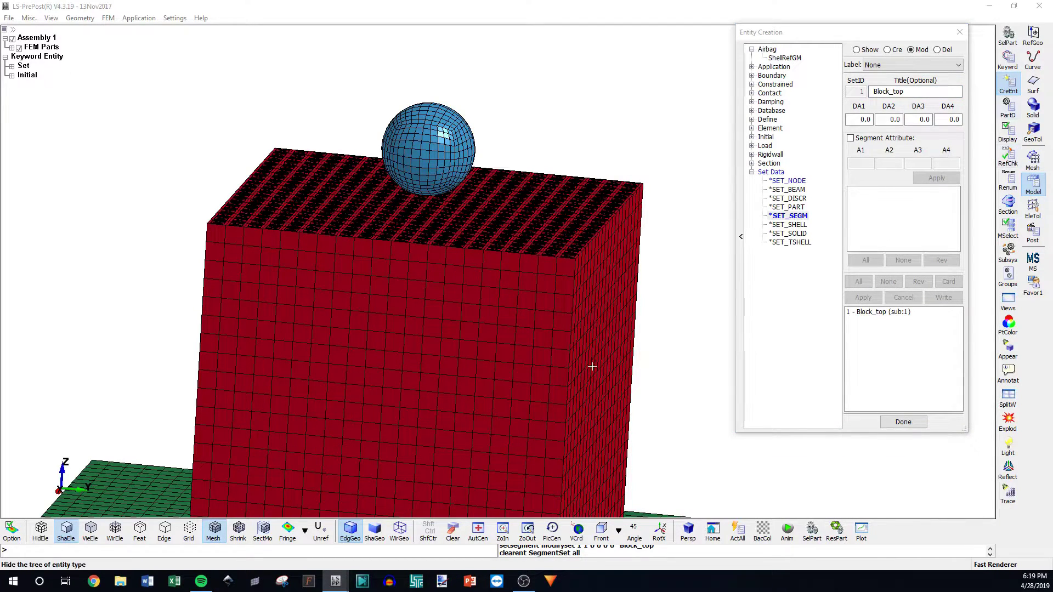
Hide the Ground part to expose the underside of the block
{"action": "left_click_drag", "start_coordinate": [621, 348], "coordinate": [553, 306], "text": "ctrl"}
{"action": "scroll", "coordinate": [506, 256], "scroll_direction": "down", "scroll_amount": 3}
{"action": "left_click_drag", "start_coordinate": [505, 251], "coordinate": [543, 318], "text": "ctrl"}
{"action": "scroll", "coordinate": [534, 341], "scroll_direction": "up", "scroll_amount": 5}
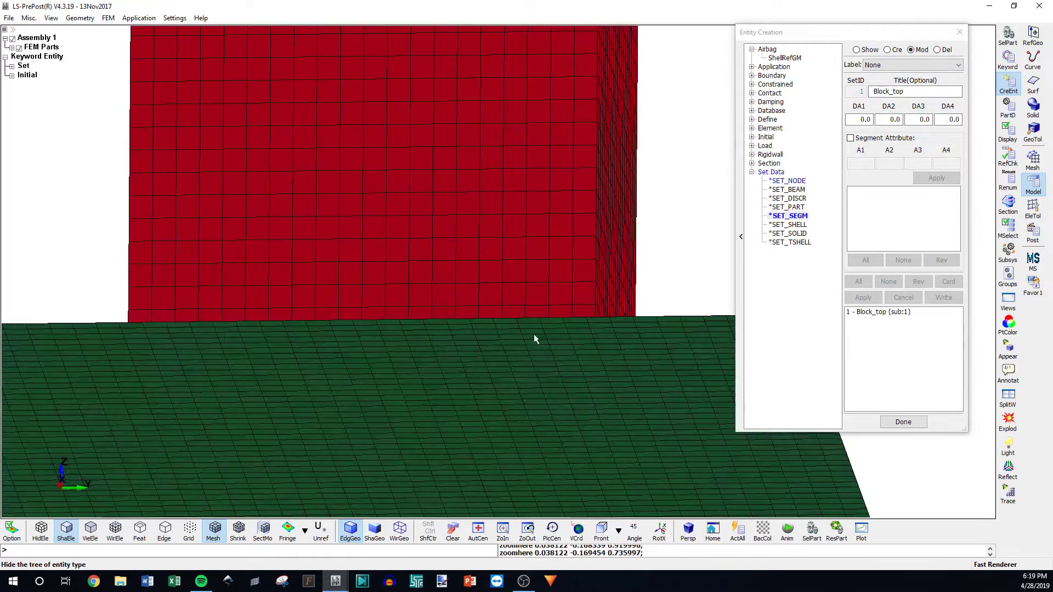
{"action": "left_click", "coordinate": [1008, 36]}
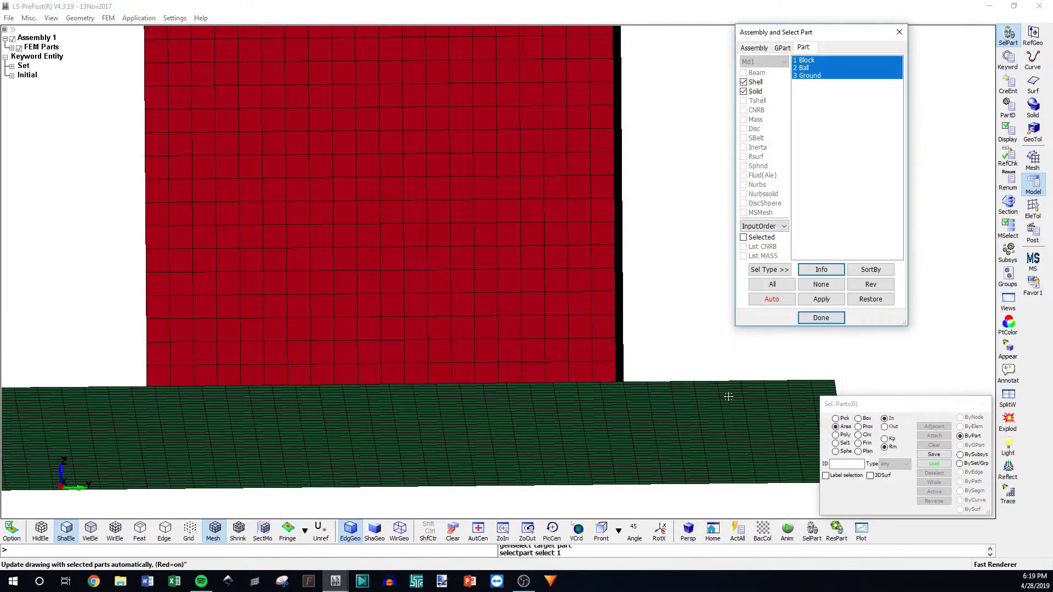
{"action": "left_click", "coordinate": [690, 411]}
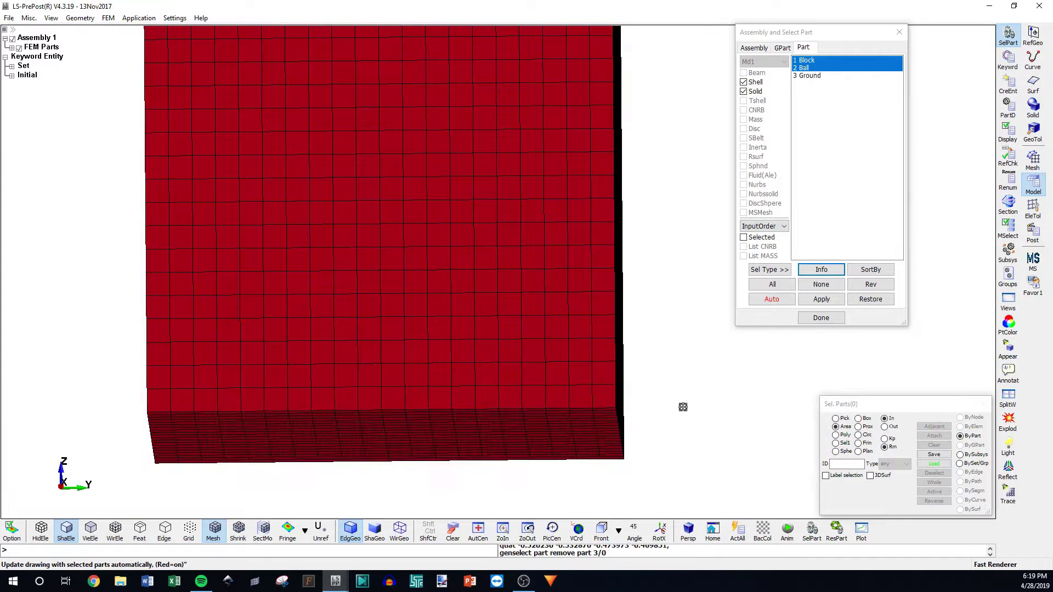
{"action": "left_click", "coordinate": [823, 317]}
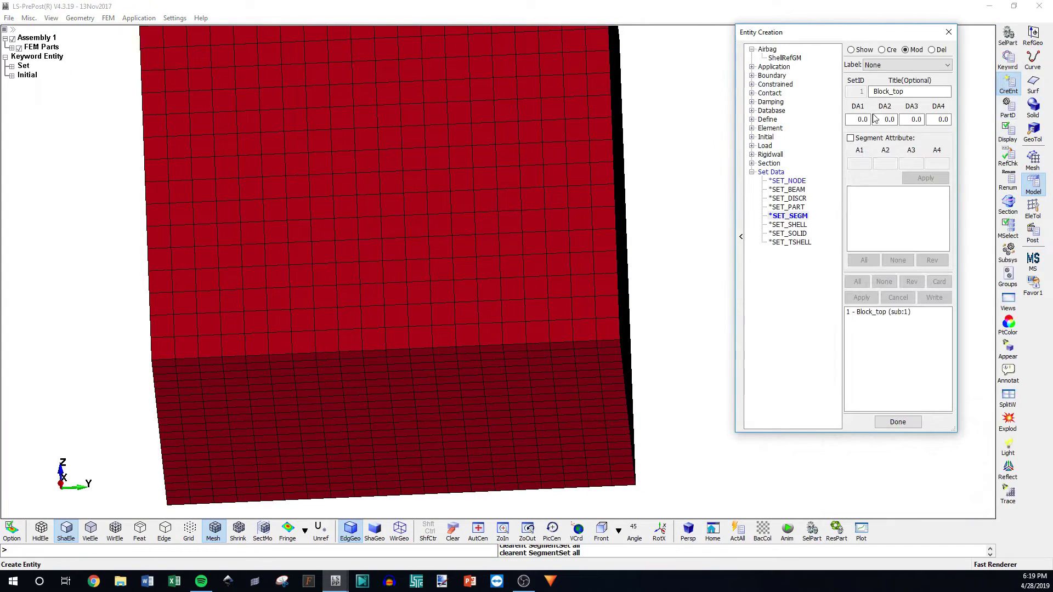
Create segment set 2 titled Block_bottom from the block's whole underside, selecting by element with propagation at an angle of 5
{"action": "left_click", "coordinate": [881, 50]}
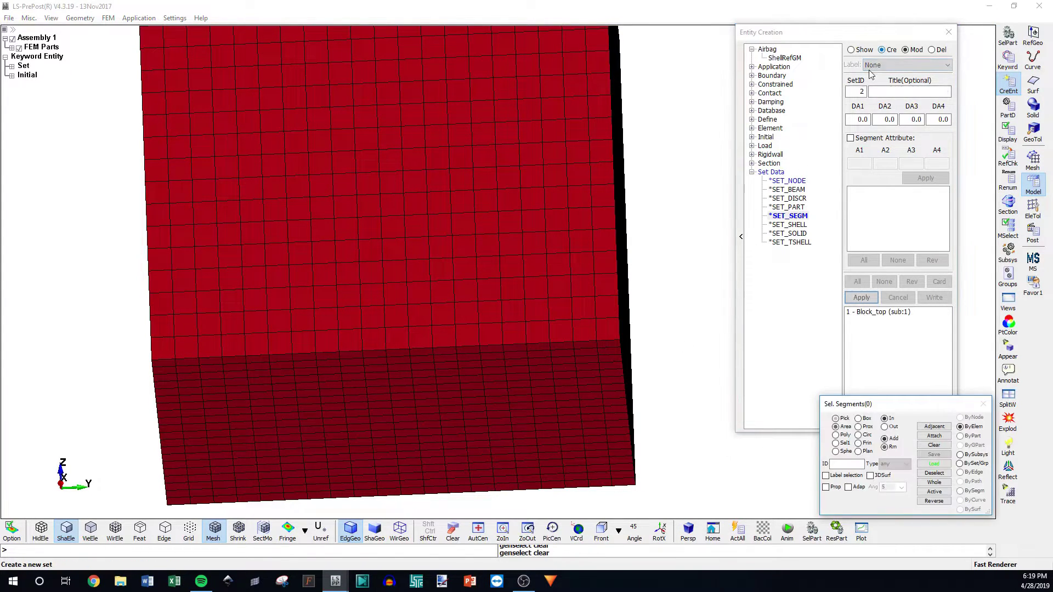
{"action": "left_click", "coordinate": [885, 91]}
{"action": "type", "text": "Block_bottom"}
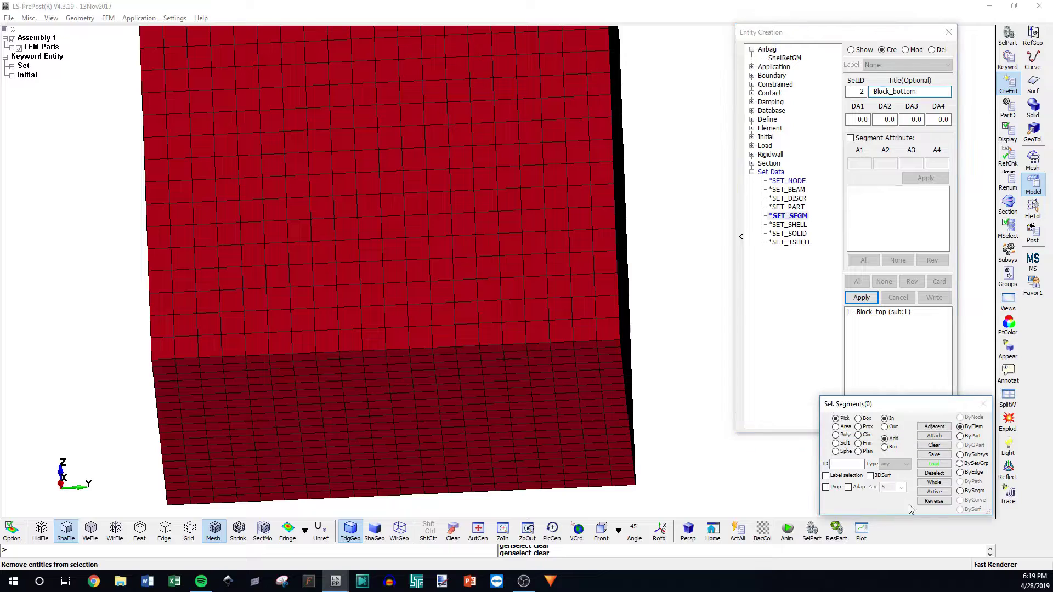
{"action": "left_click", "coordinate": [882, 435]}
{"action": "left_click", "coordinate": [826, 487]}
{"action": "left_click", "coordinate": [493, 417]}
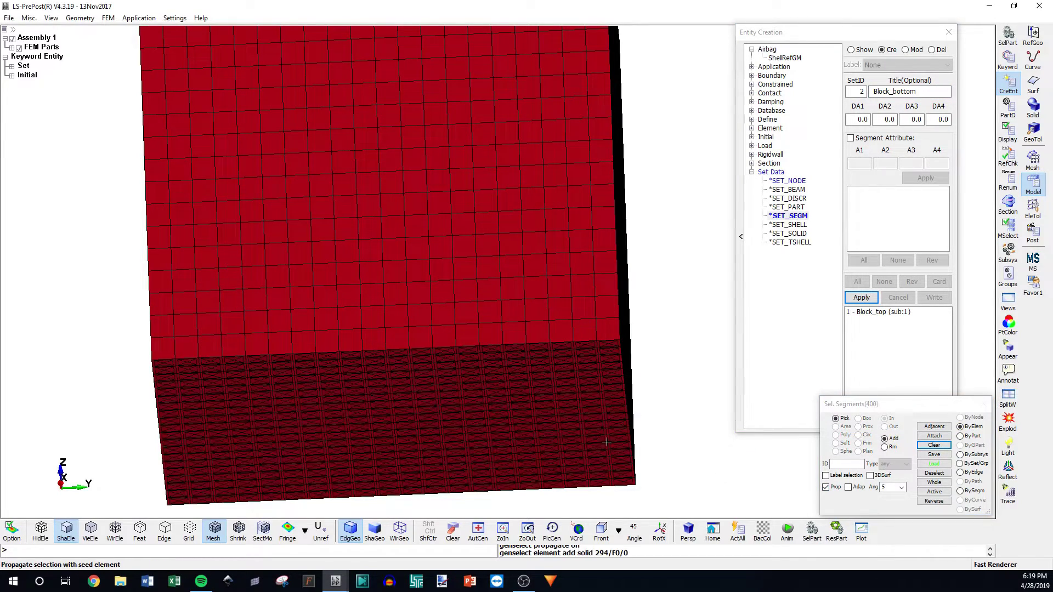
{"action": "left_click", "coordinate": [861, 298]}
Examine the ball, the block and the segments on the block's upper face from several angles
{"action": "left_click_drag", "start_coordinate": [505, 294], "coordinate": [477, 307], "text": "ctrl"}
{"action": "left_click_drag", "start_coordinate": [621, 240], "coordinate": [608, 284], "text": "ctrl"}
{"action": "scroll", "coordinate": [608, 285], "scroll_direction": "down", "scroll_amount": 5}
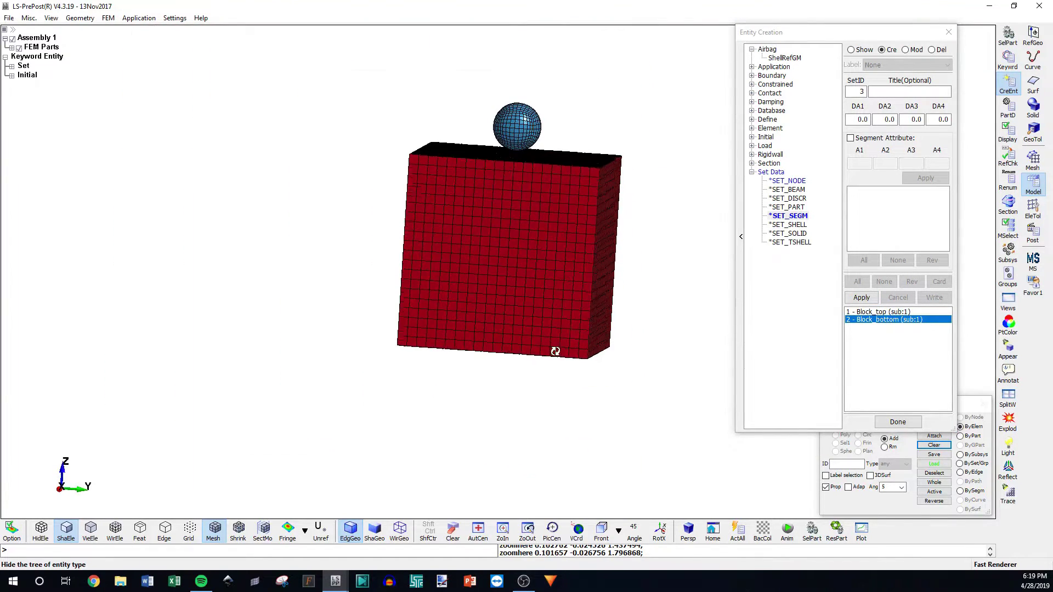
{"action": "left_click_drag", "start_coordinate": [548, 415], "coordinate": [675, 360], "text": "ctrl"}
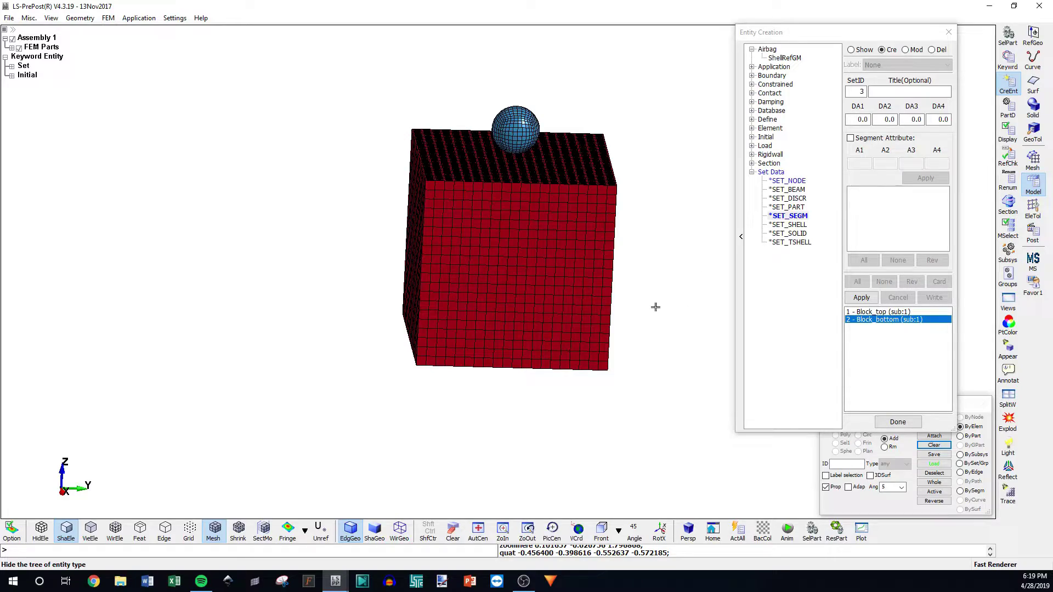
{"action": "scroll", "coordinate": [482, 305], "scroll_direction": "up", "scroll_amount": 8}
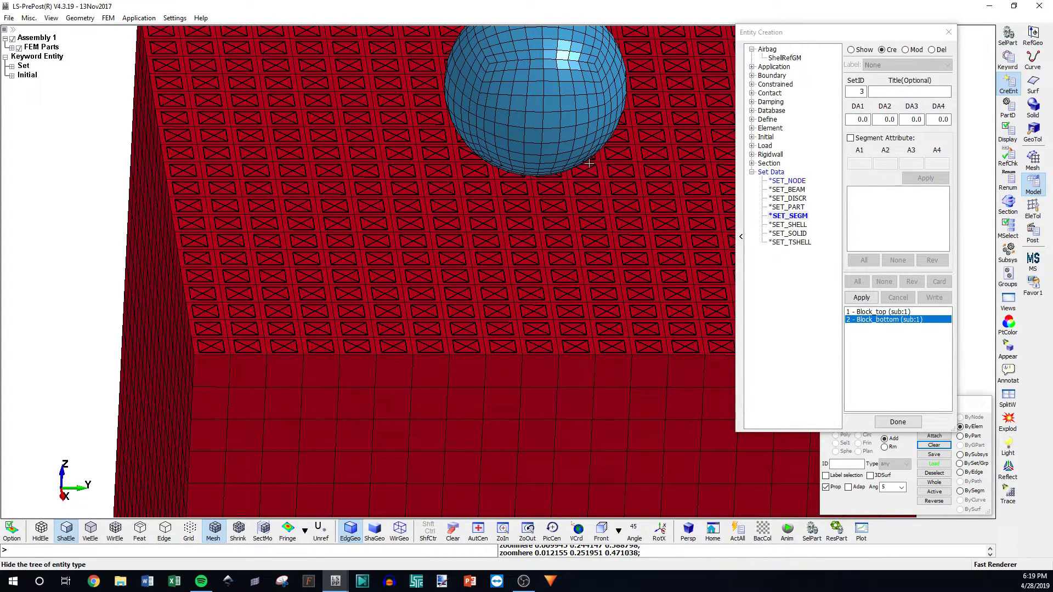
{"action": "scroll", "coordinate": [538, 212], "scroll_direction": "down", "scroll_amount": 10}
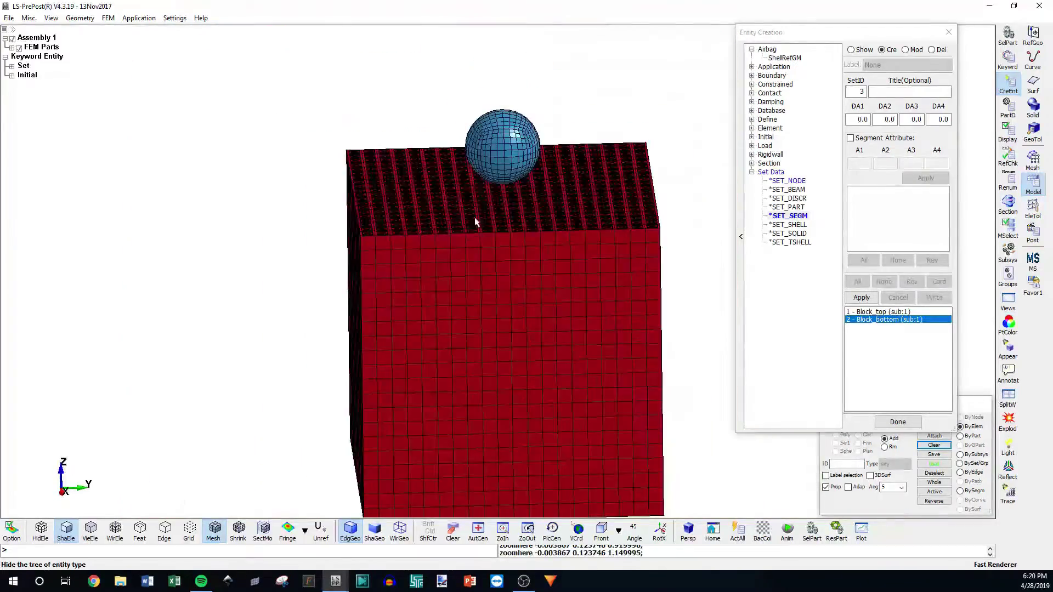
{"action": "left_click_drag", "start_coordinate": [523, 242], "coordinate": [512, 188]}
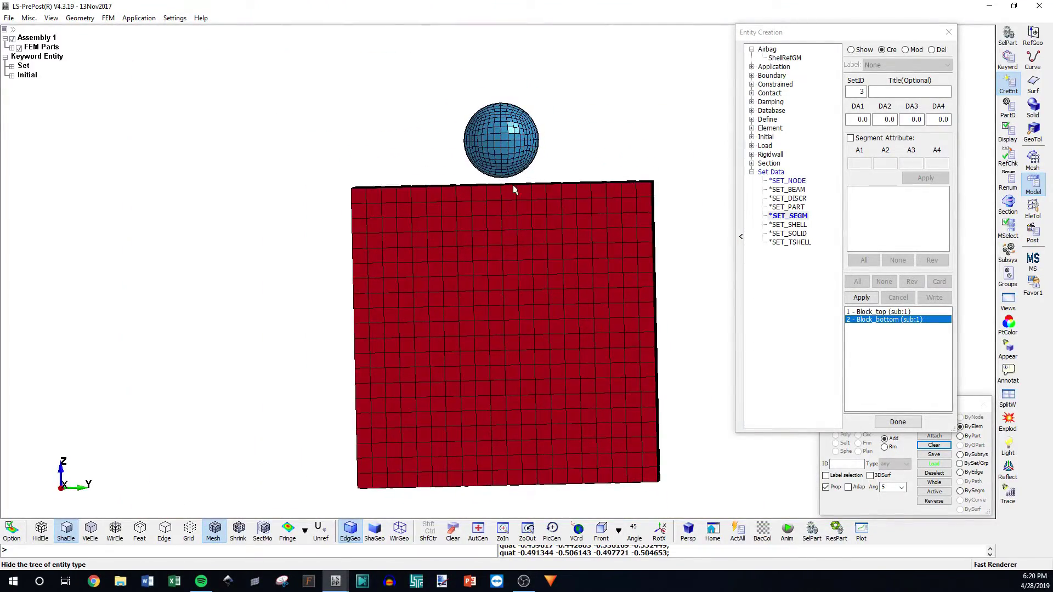
{"action": "scroll", "coordinate": [513, 188], "scroll_direction": "up", "scroll_amount": 5}
{"action": "left_click_drag", "start_coordinate": [451, 172], "coordinate": [504, 182]}
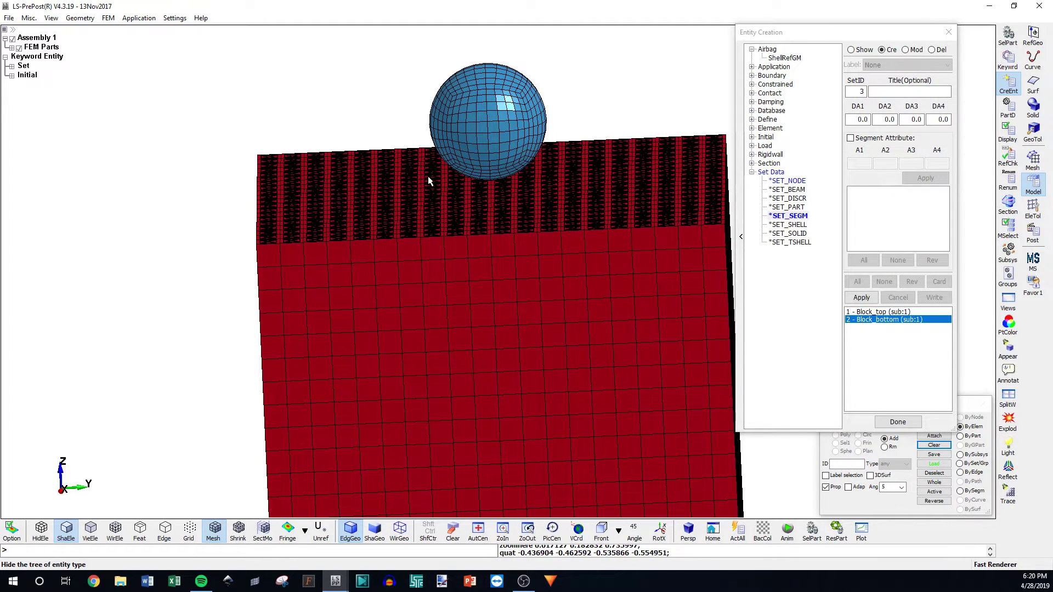
{"action": "scroll", "coordinate": [429, 172], "scroll_direction": "down", "scroll_amount": 8}
{"action": "left_click_drag", "start_coordinate": [447, 169], "coordinate": [539, 192]}
{"action": "scroll", "coordinate": [493, 181], "scroll_direction": "up", "scroll_amount": 3}
{"action": "scroll", "coordinate": [595, 216], "scroll_direction": "down", "scroll_amount": 2}
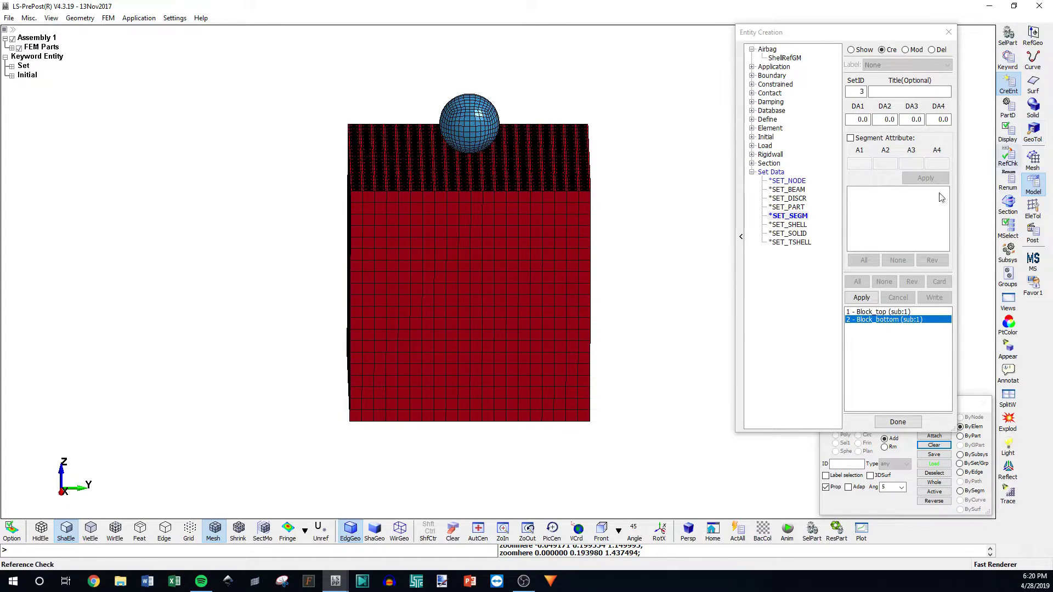
Show the Ground part again together with the Block and Ball
{"action": "left_click", "coordinate": [1008, 35]}
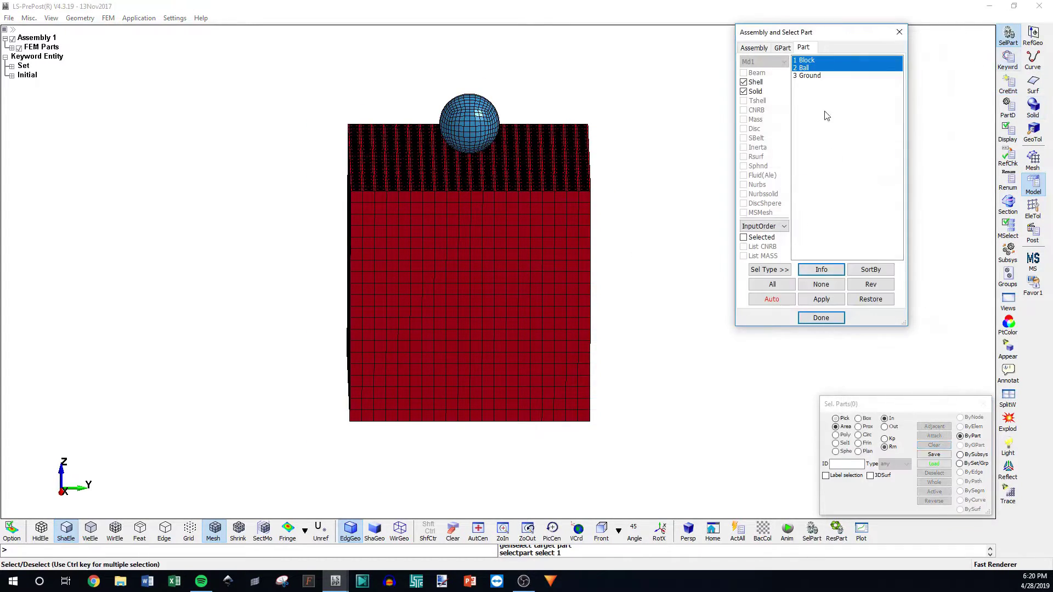
{"action": "left_click", "coordinate": [810, 75], "text": "shift"}
{"action": "left_click_drag", "start_coordinate": [530, 280], "coordinate": [432, 388], "text": "ctrl"}
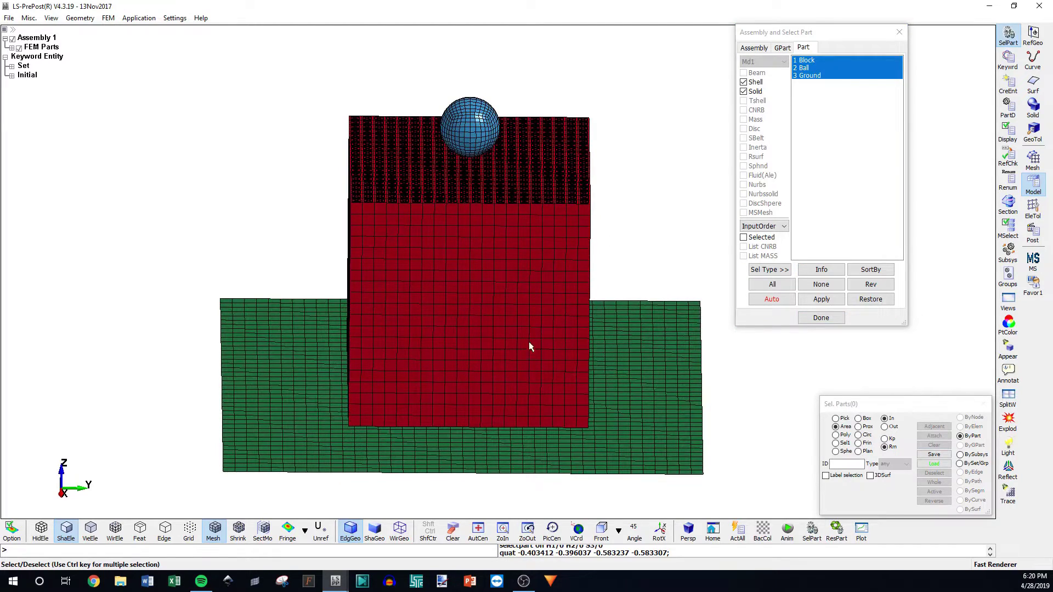
{"action": "left_click_drag", "start_coordinate": [537, 349], "coordinate": [511, 394], "text": "ctrl"}
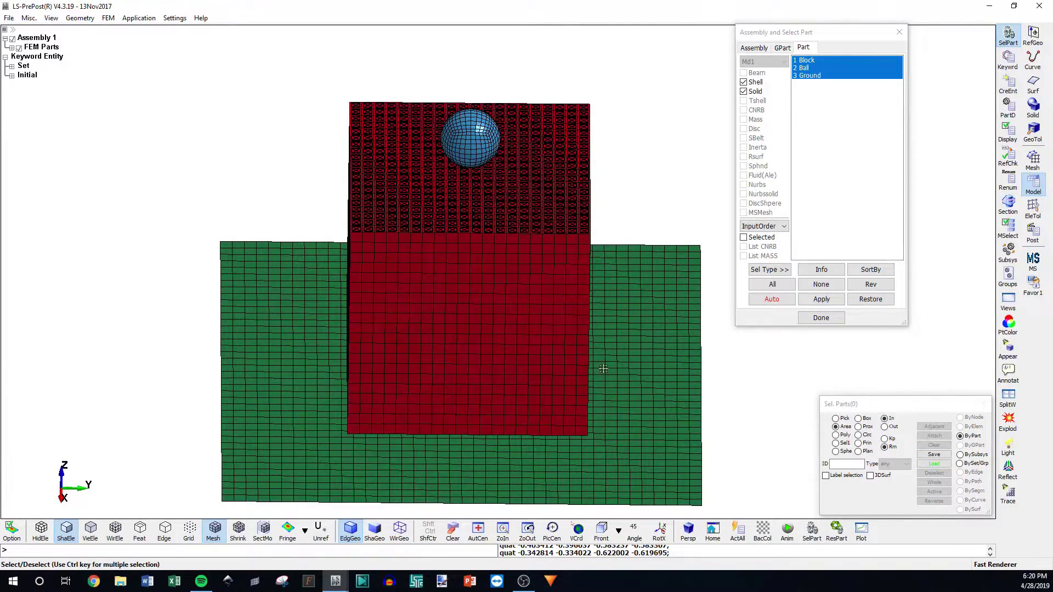
{"action": "left_click", "coordinate": [806, 317]}
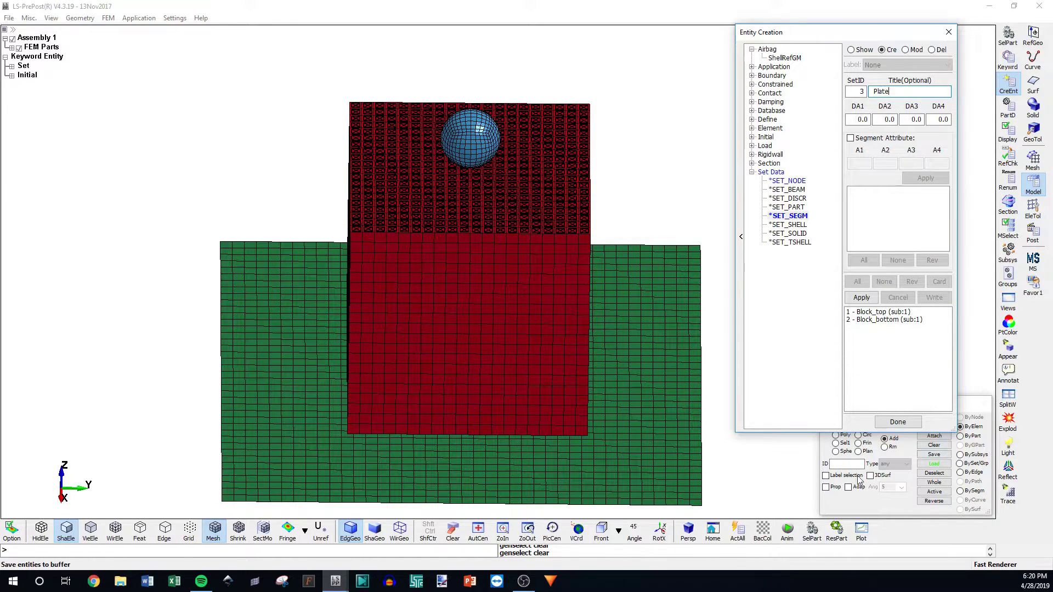
Create segment set 3 titled Plate from the whole ground surface, selecting by element with propagation at an angle of 5
{"action": "left_click", "coordinate": [826, 487]}
{"action": "left_click", "coordinate": [647, 471]}
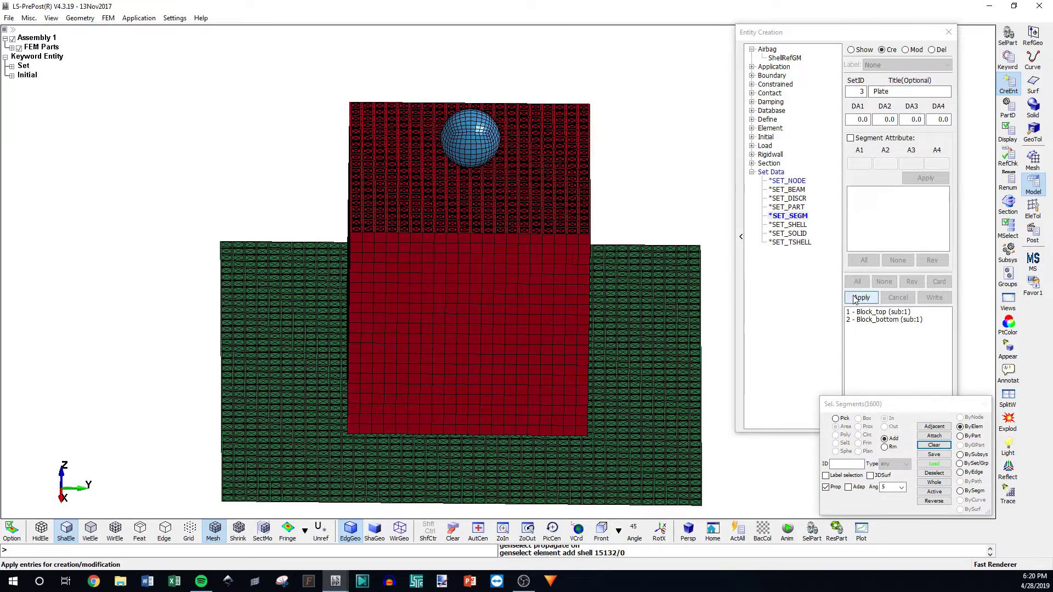
{"action": "left_click", "coordinate": [854, 298]}
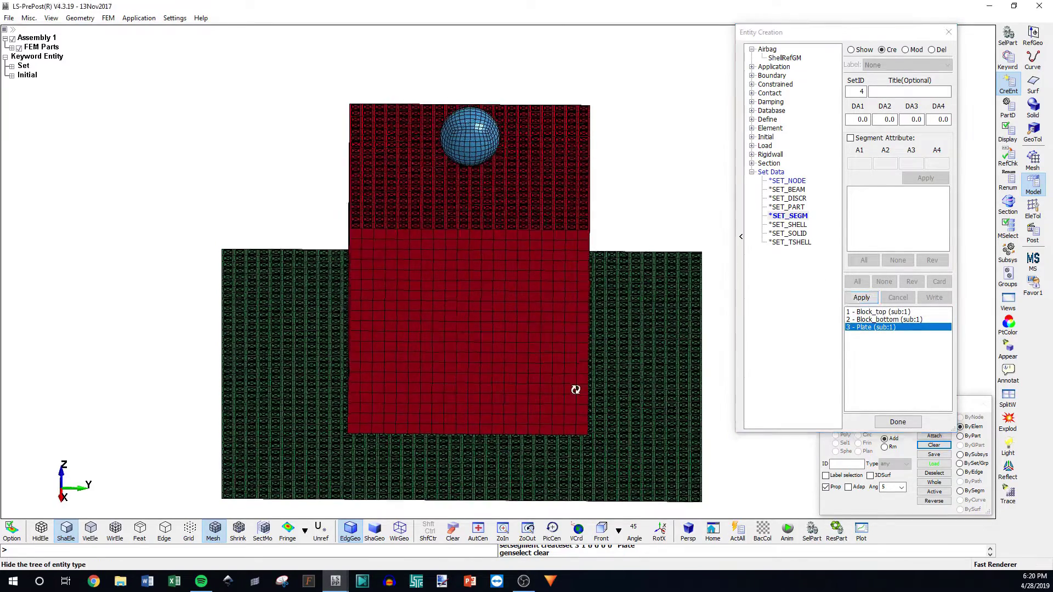
Start a new segment set with ID 4 and title it Ball
{"action": "left_click_drag", "start_coordinate": [512, 393], "coordinate": [660, 353], "text": "ctrl"}
{"action": "left_click_drag", "start_coordinate": [488, 171], "coordinate": [556, 256], "text": "ctrl"}
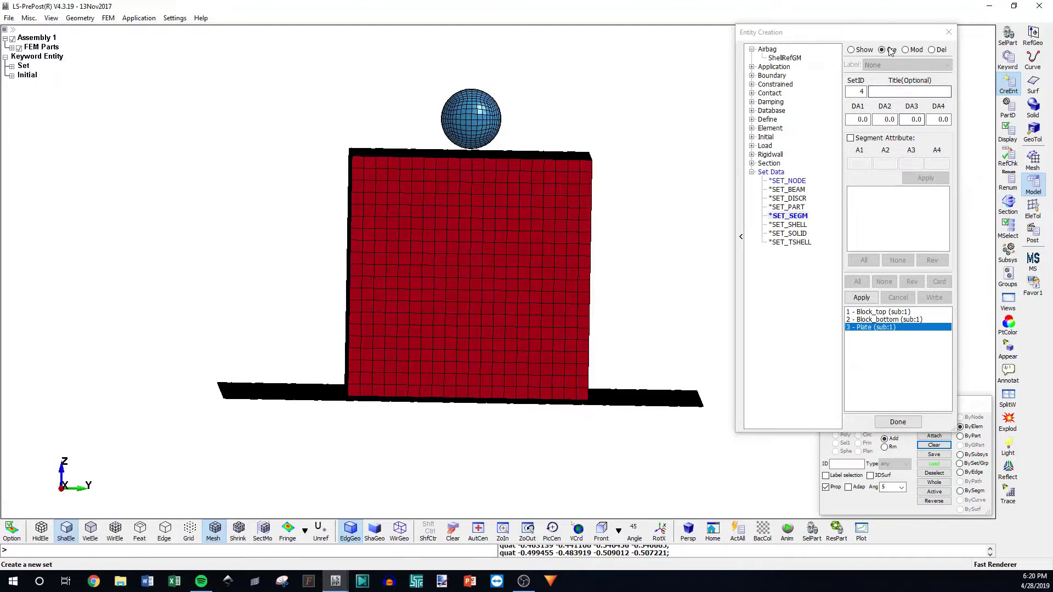
{"action": "left_click", "coordinate": [864, 50]}
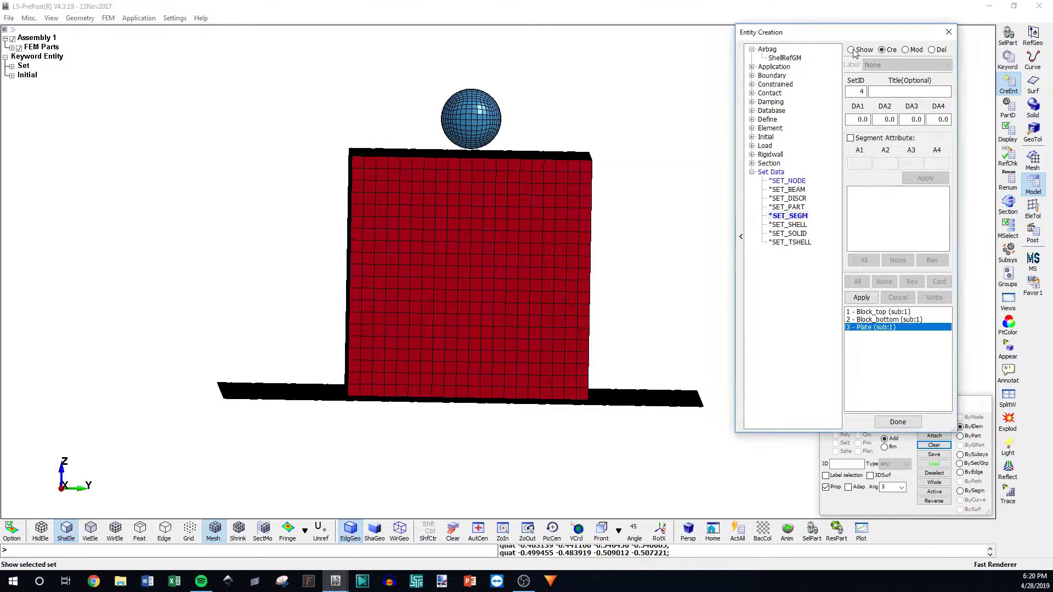
{"action": "left_click", "coordinate": [882, 50]}
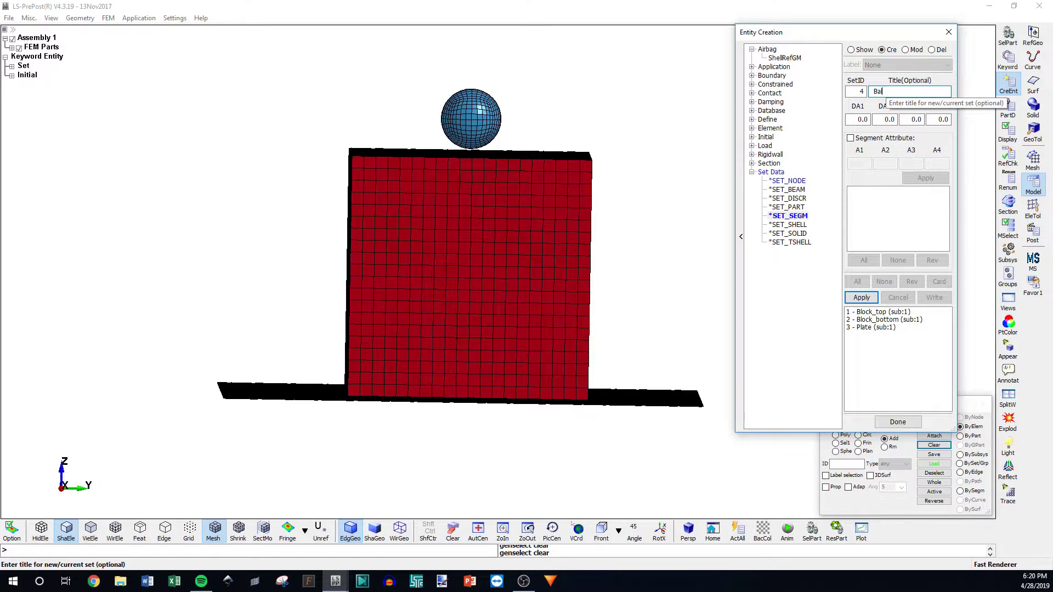
{"action": "left_click_drag", "start_coordinate": [586, 233], "coordinate": [548, 208], "text": "ctrl"}
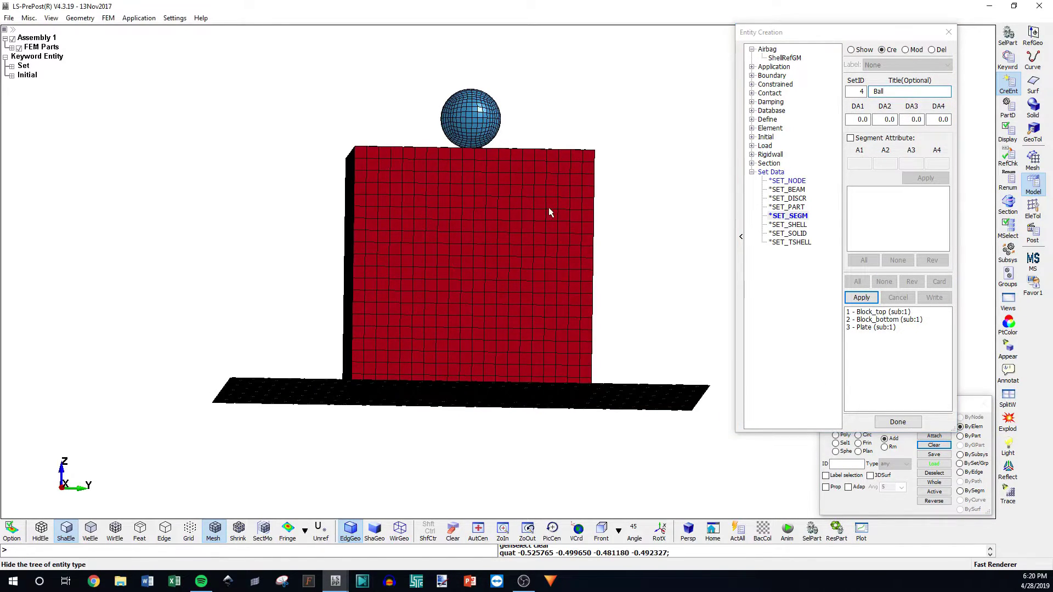
{"action": "left_click", "coordinate": [963, 407]}
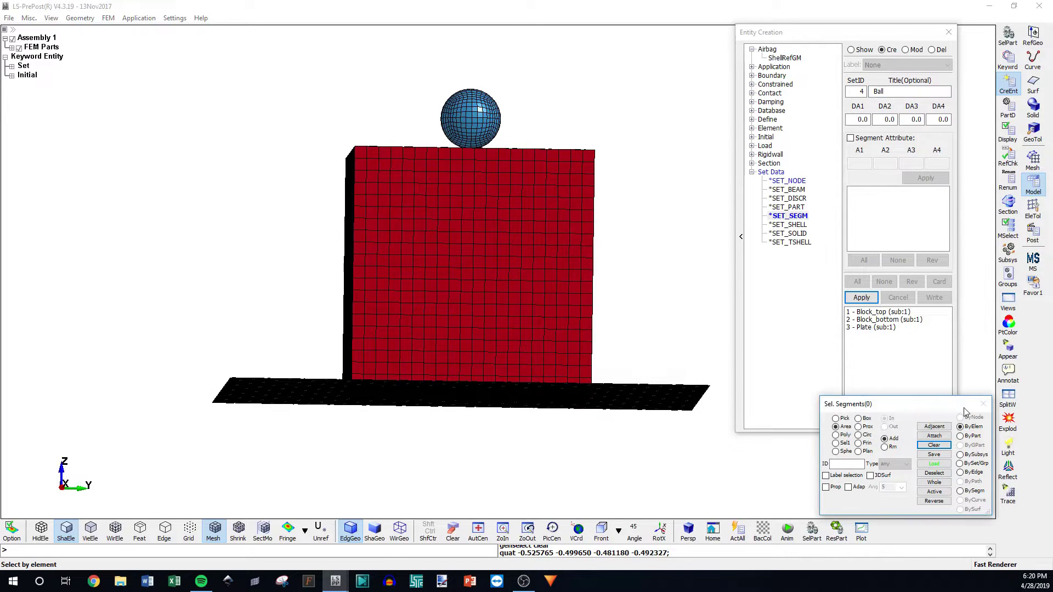
{"action": "scroll", "coordinate": [543, 285], "scroll_direction": "up", "scroll_amount": 5}
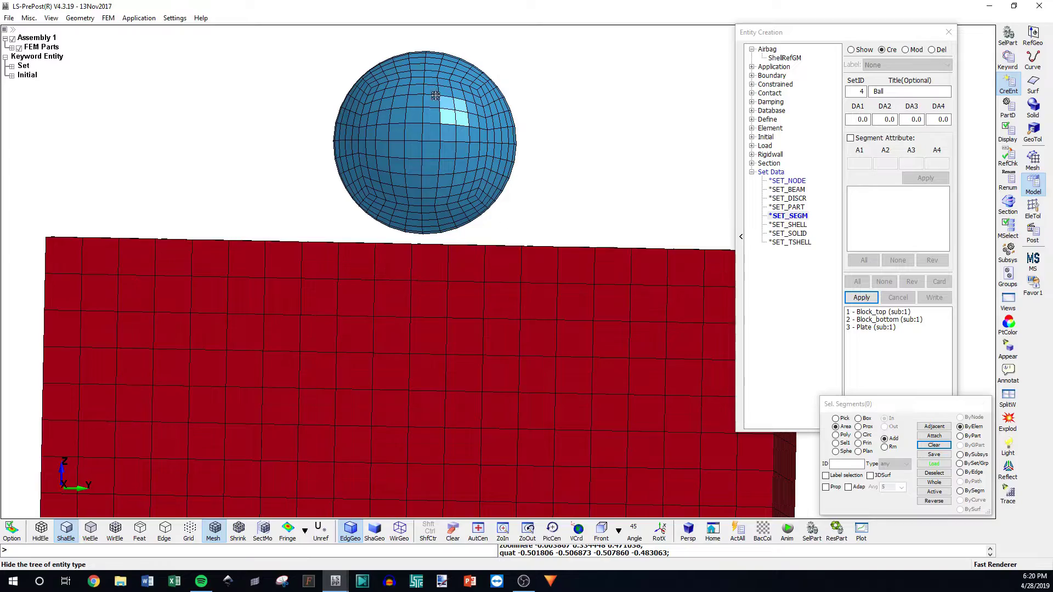
Try to select the ball's segments by part, clearing that selection again
{"action": "left_click", "coordinate": [959, 435]}
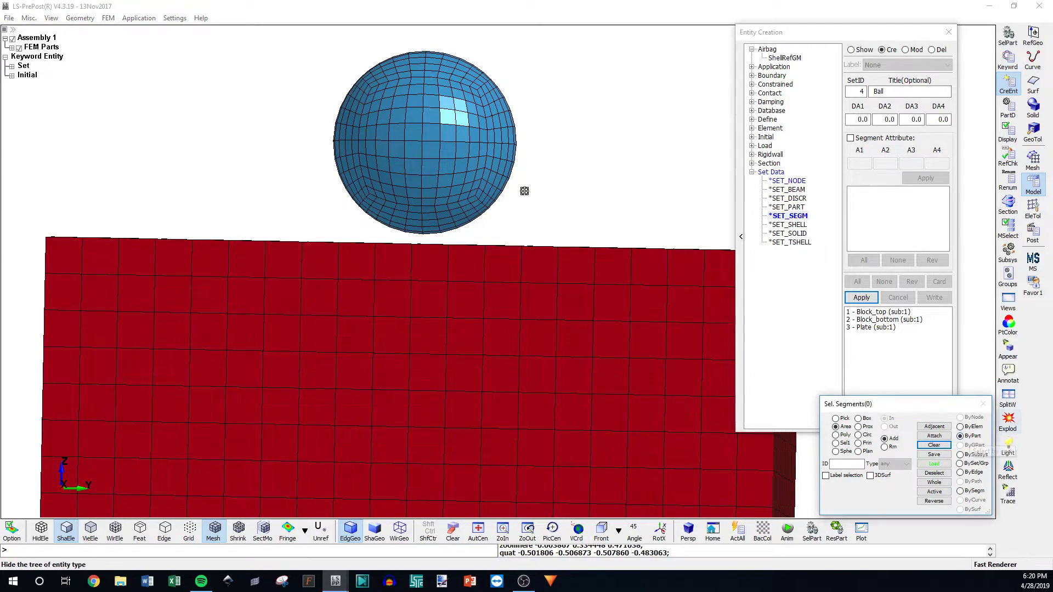
{"action": "left_click", "coordinate": [482, 142]}
{"action": "left_click_drag", "start_coordinate": [482, 141], "coordinate": [375, 167], "text": "shift"}
{"action": "left_click_drag", "start_coordinate": [544, 103], "coordinate": [470, 115], "text": "shift"}
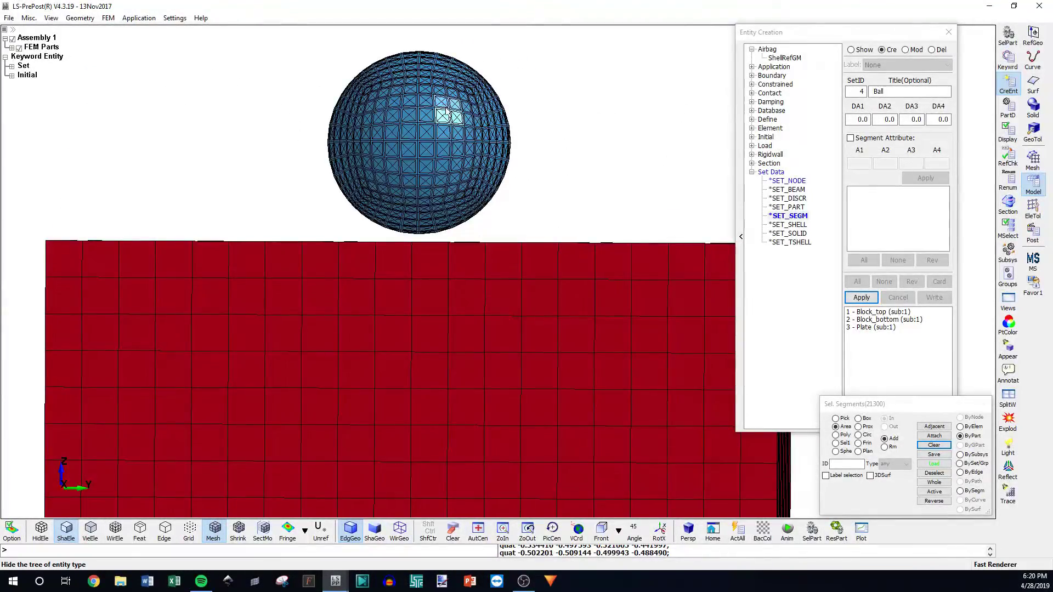
{"action": "left_click_drag", "start_coordinate": [543, 159], "coordinate": [679, 231], "text": "shift"}
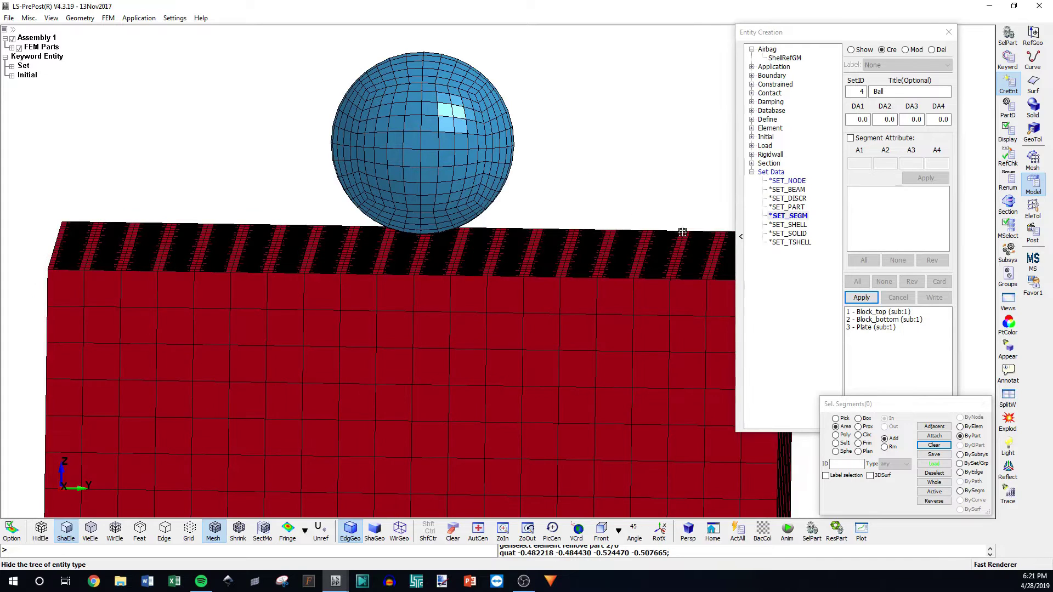
Switch the segment selection to by element with propagation at a feature angle of 45
{"action": "left_click", "coordinate": [970, 427]}
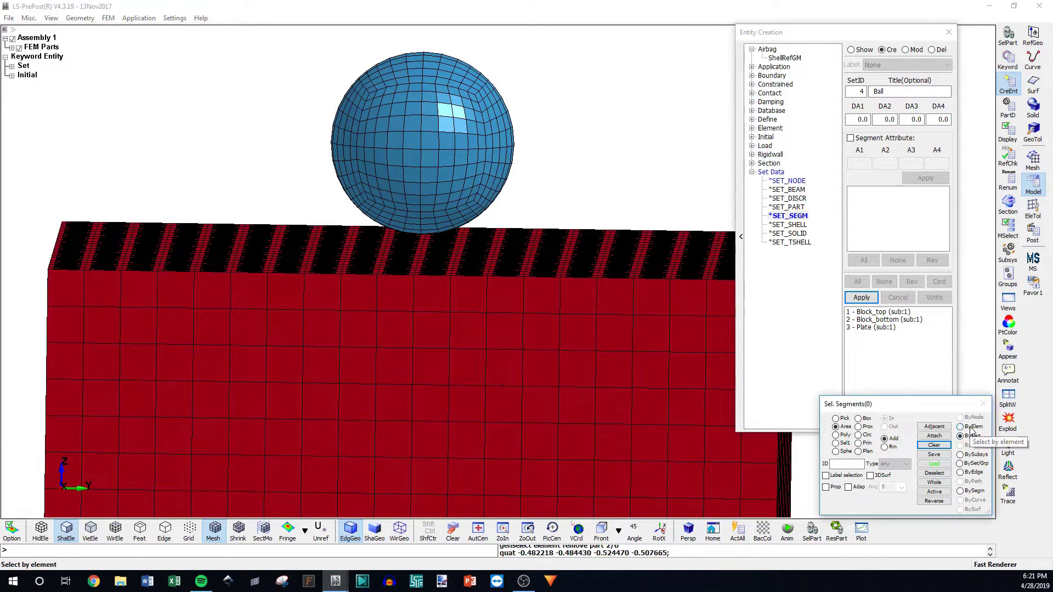
{"action": "left_click", "coordinate": [826, 487]}
{"action": "left_click", "coordinate": [901, 487]}
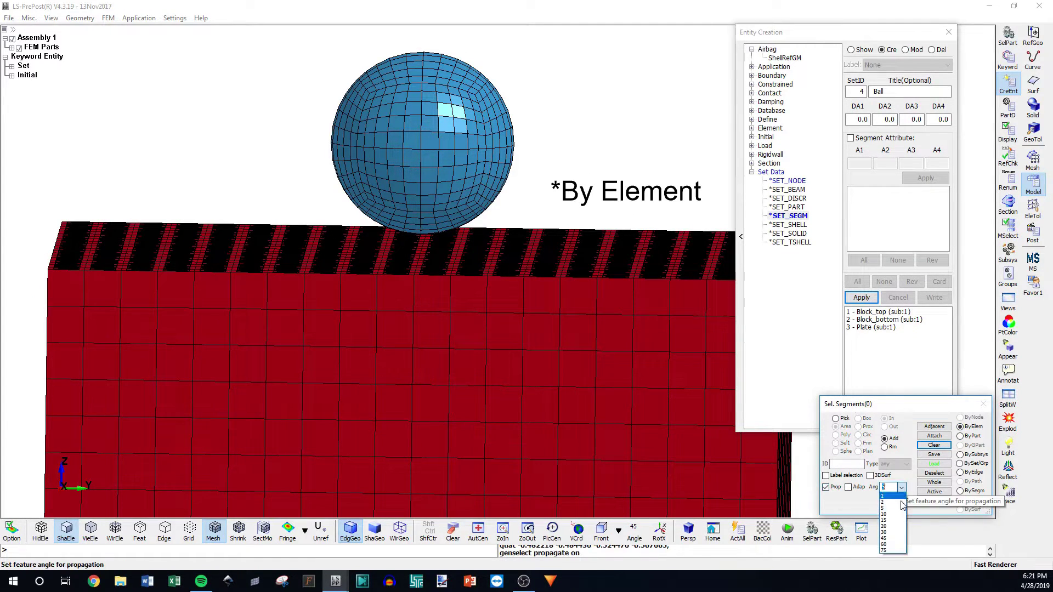
{"action": "left_click", "coordinate": [884, 538]}
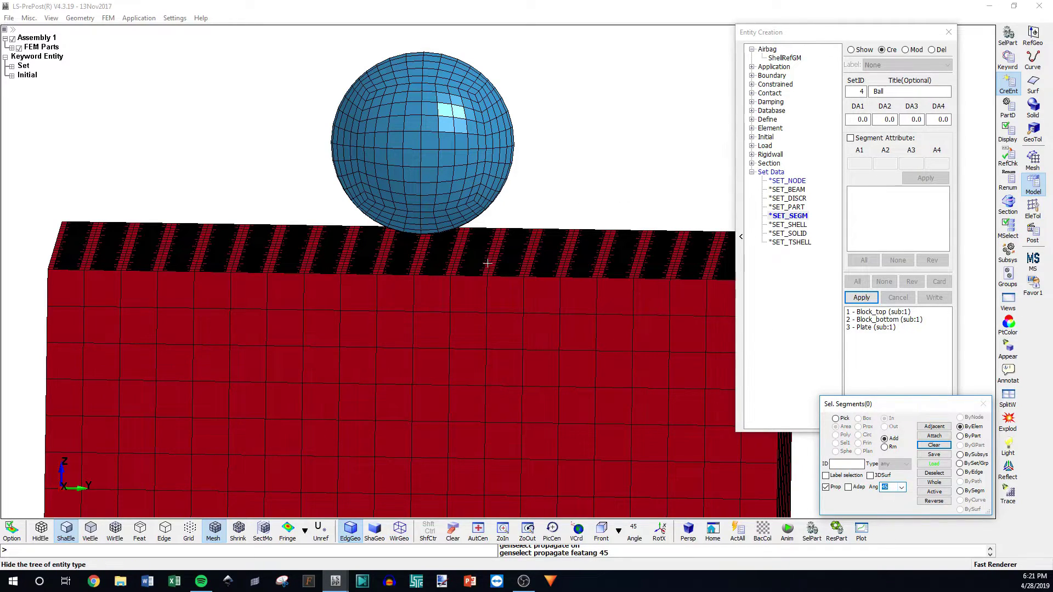
{"action": "left_click_drag", "start_coordinate": [476, 304], "coordinate": [266, 245]}
{"action": "scroll", "coordinate": [291, 264], "scroll_direction": "up", "scroll_amount": 3}
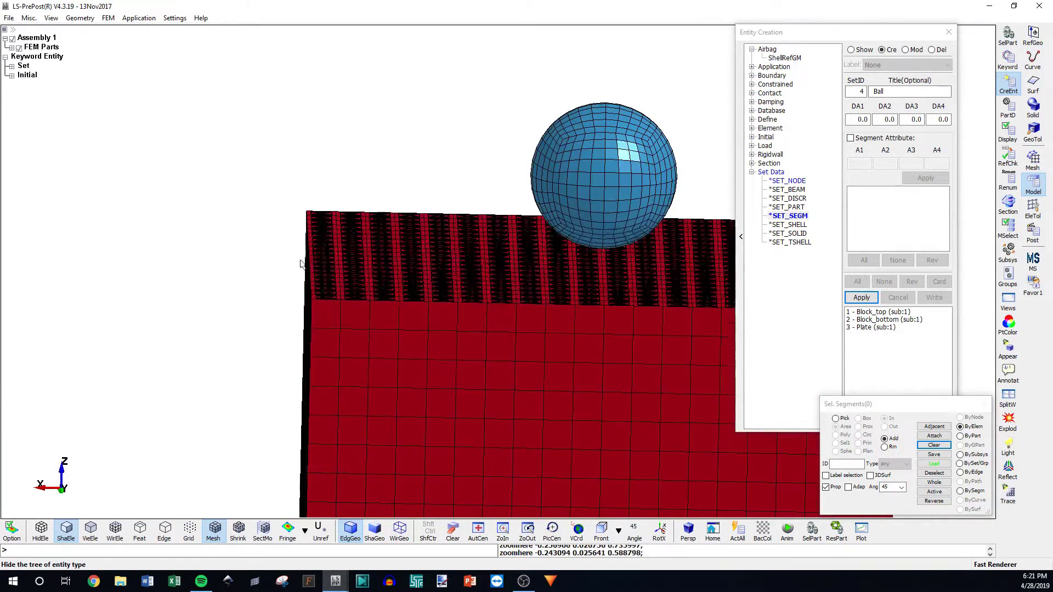
{"action": "left_click_drag", "start_coordinate": [323, 287], "coordinate": [344, 266]}
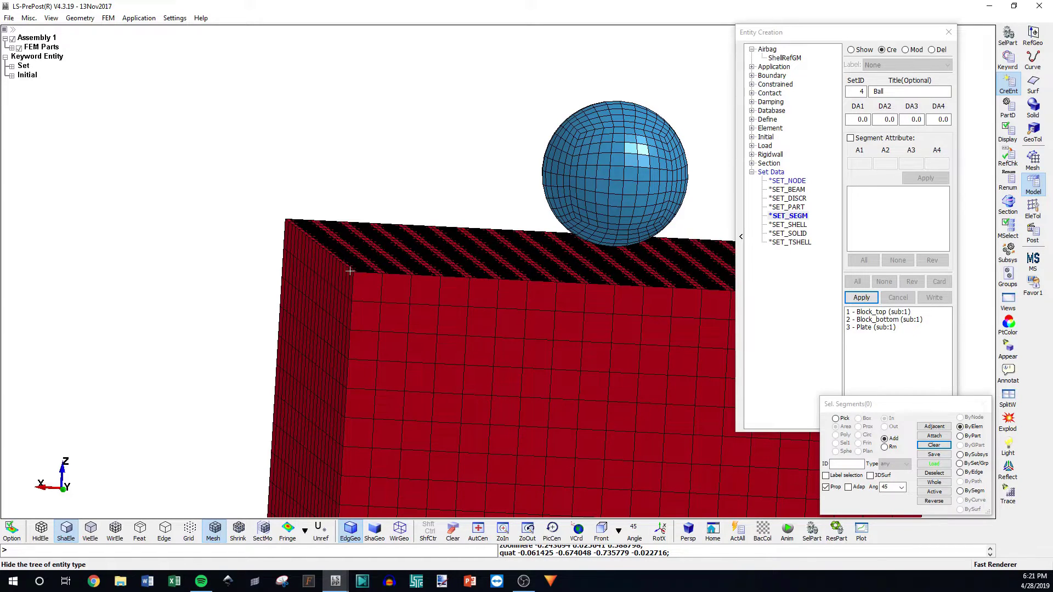
{"action": "left_click", "coordinate": [901, 487]}
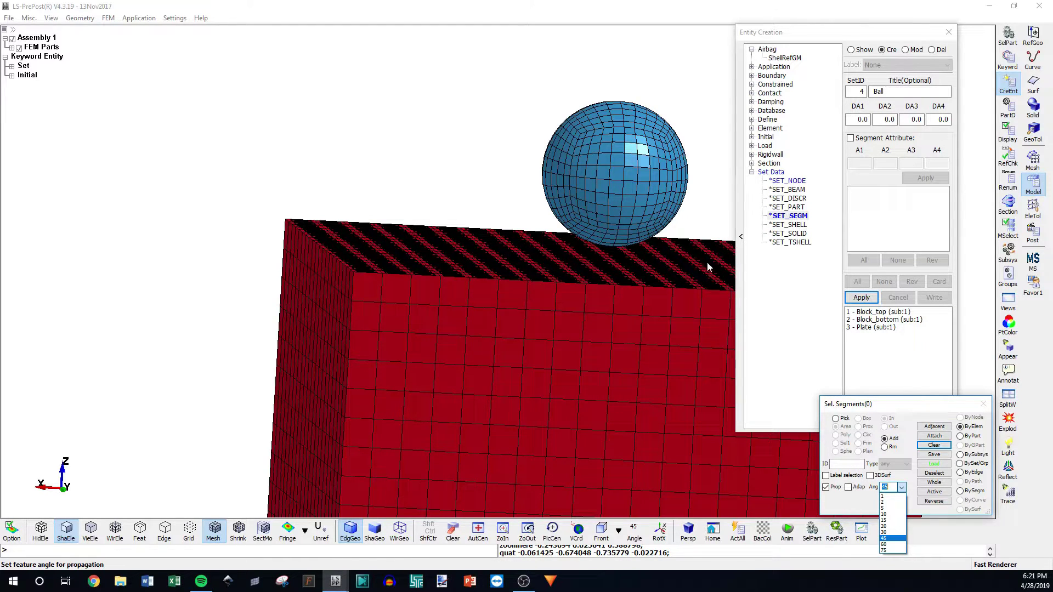
Select the ball's whole outer surface and create segment set 4 from it
{"action": "left_click", "coordinate": [477, 110]}
{"action": "left_click", "coordinate": [610, 142]}
{"action": "mouse_move", "coordinate": [477, 242]}
{"action": "left_mouse_down", "text": "shift"}
{"action": "mouse_move", "coordinate": [529, 213]}
{"action": "mouse_move", "coordinate": [513, 229]}
{"action": "mouse_move", "coordinate": [379, 206]}
{"action": "mouse_move", "coordinate": [551, 354]}
{"action": "mouse_move", "coordinate": [583, 331]}
{"action": "left_mouse_up", "text": "shift"}
{"action": "left_click", "coordinate": [861, 297]}
{"action": "left_click_drag", "start_coordinate": [535, 116], "coordinate": [384, 181], "text": "shift"}
Start a CONTACT_AUTOMATIC_SURFACE_TO_SURFACE keyword with contact ID 1 and the title Ball_to_Block
{"action": "left_click", "coordinate": [1008, 59]}
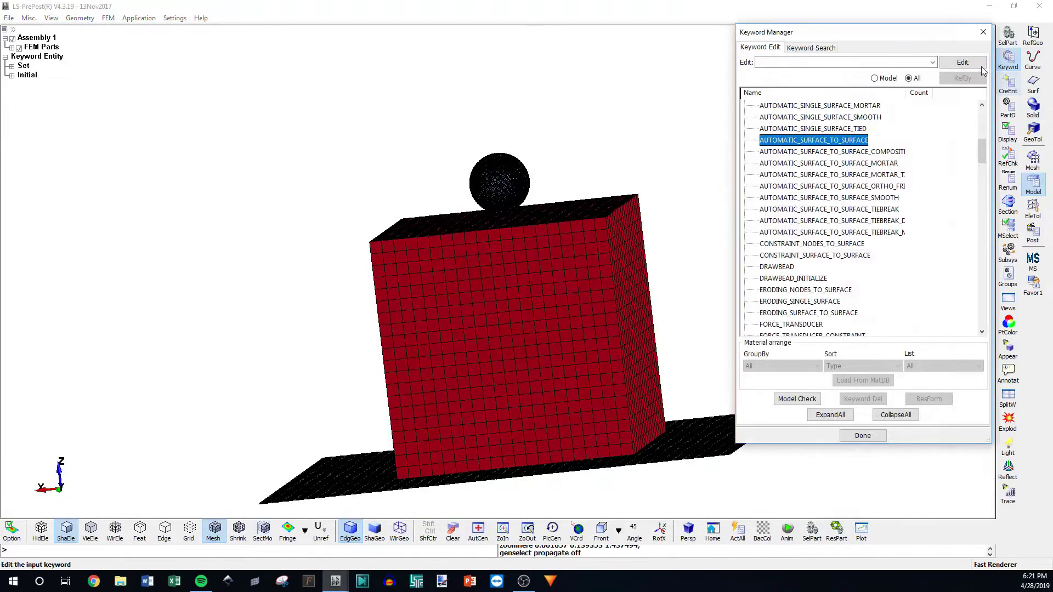
{"action": "left_click_drag", "start_coordinate": [572, 251], "coordinate": [609, 231], "text": "shift"}
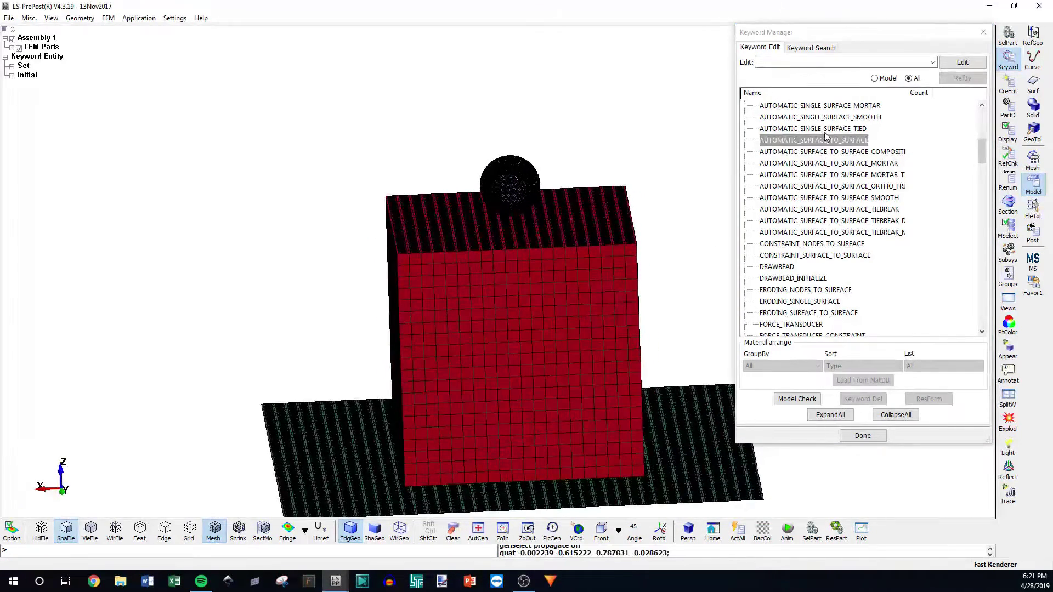
{"action": "left_click", "coordinate": [825, 140]}
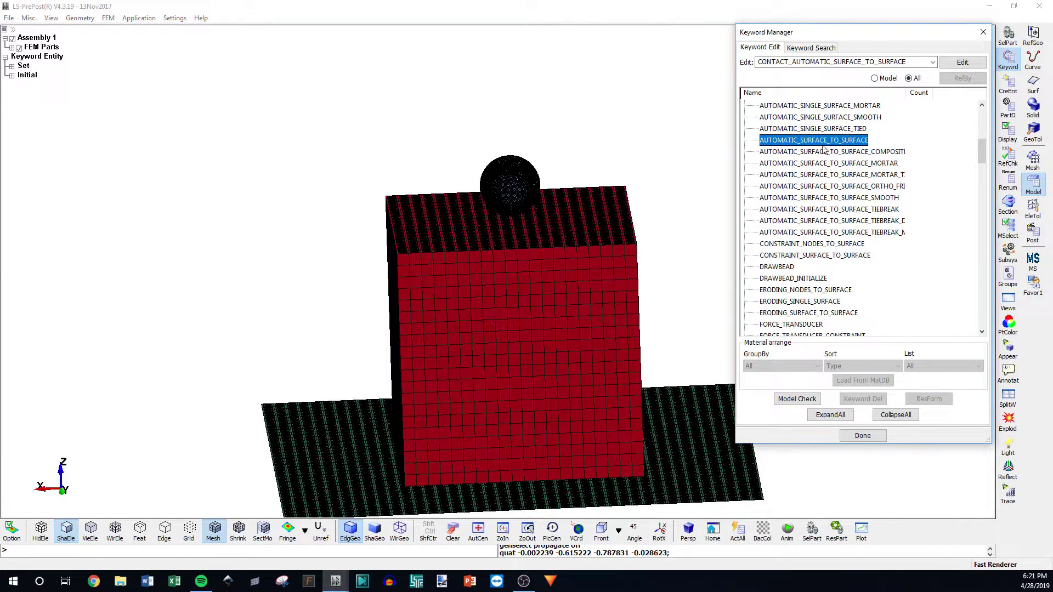
{"action": "double_click", "coordinate": [827, 145]}
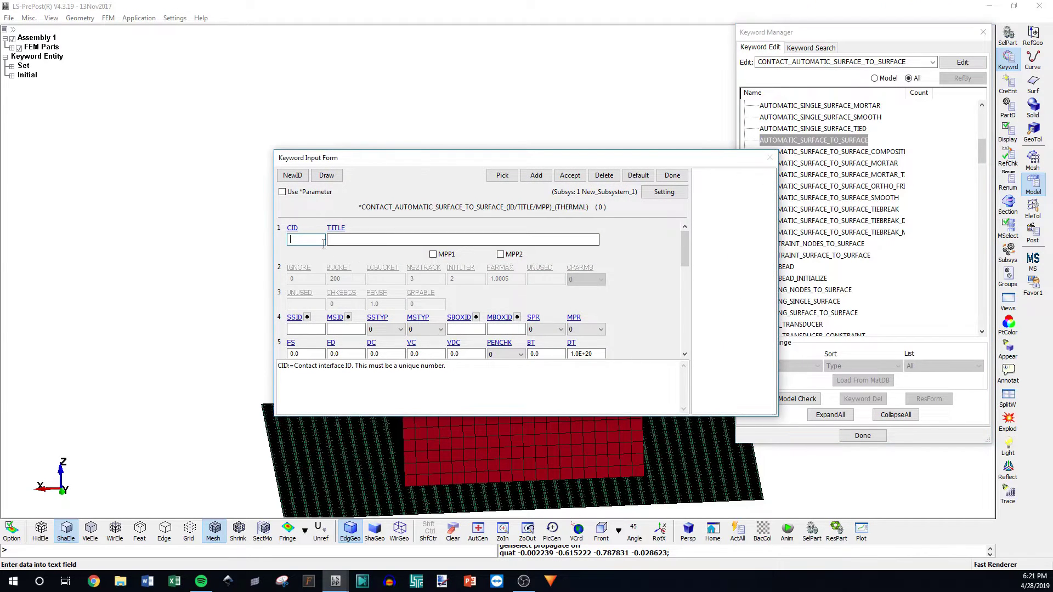
{"action": "type", "text": "1"}
{"action": "left_click", "coordinate": [367, 239]}
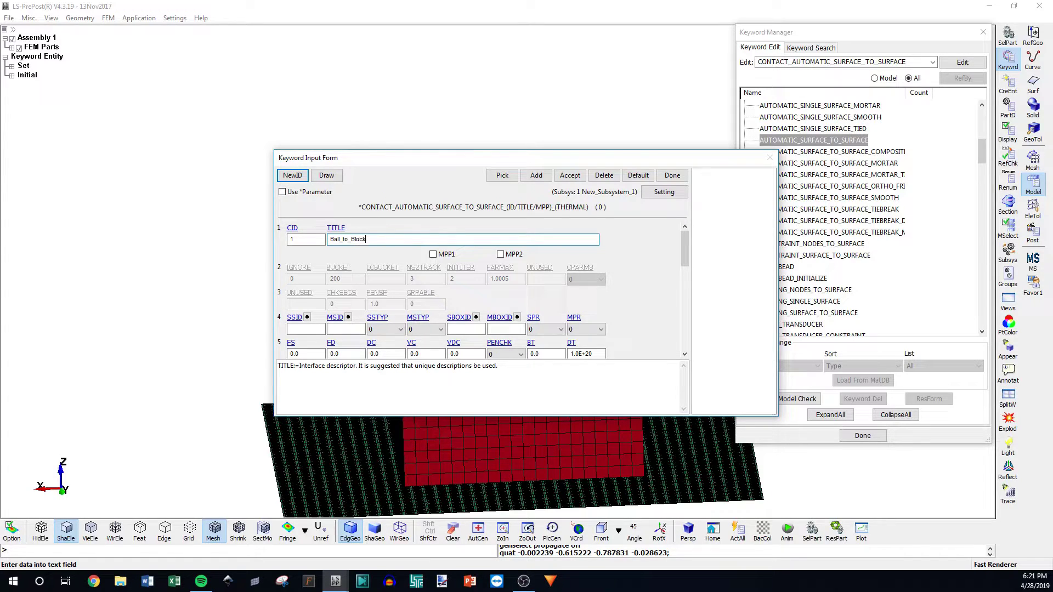
Assign the Block_top segment set as the slave set (SSID) of the Ball_to_Block contact
{"action": "left_click", "coordinate": [319, 329]}
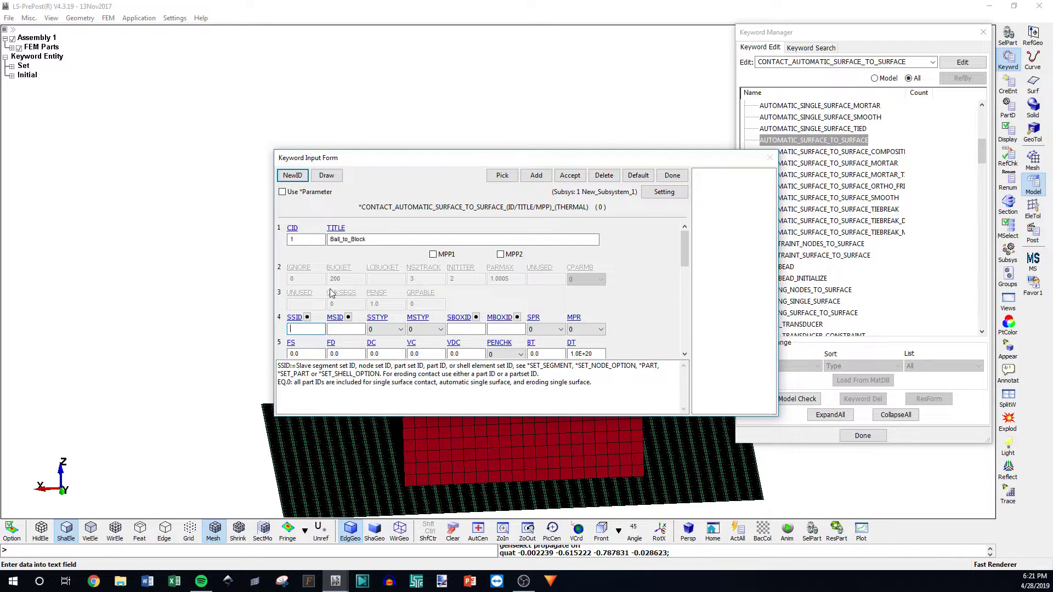
{"action": "left_click_drag", "start_coordinate": [461, 159], "coordinate": [419, 261]}
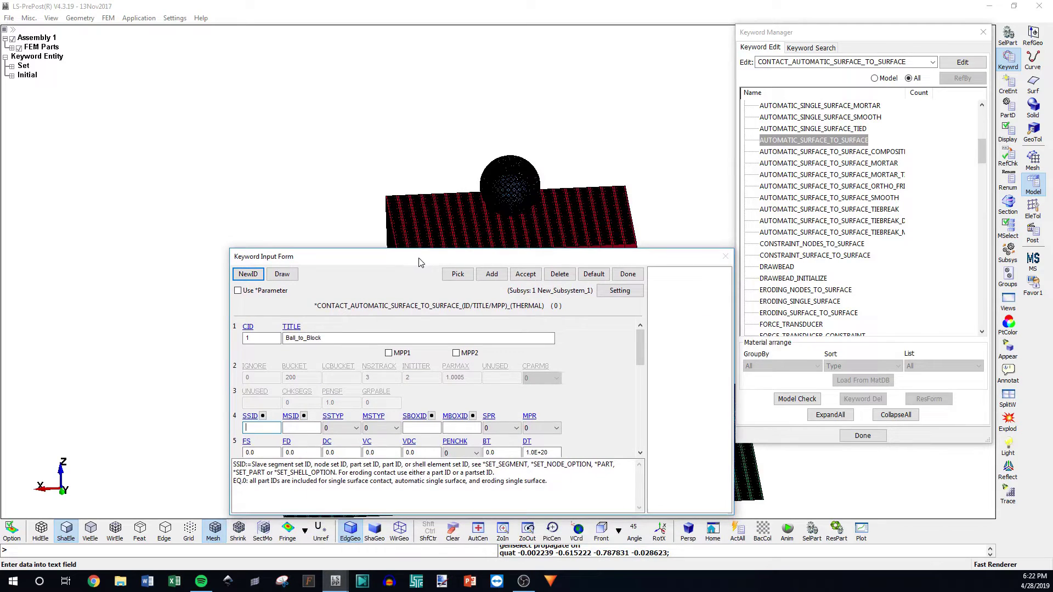
{"action": "left_click", "coordinate": [292, 428]}
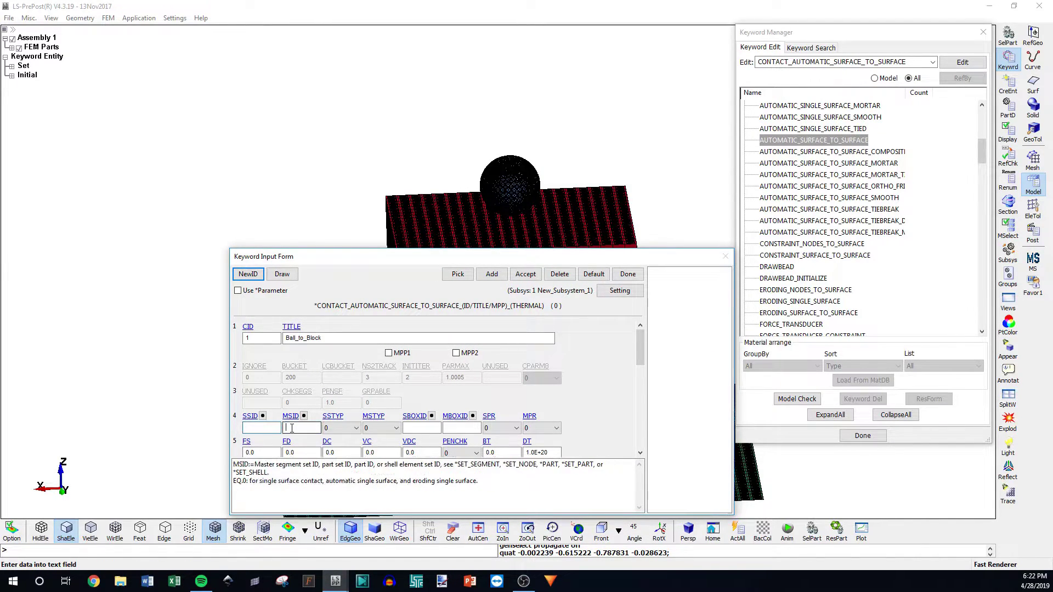
{"action": "left_click", "coordinate": [259, 428]}
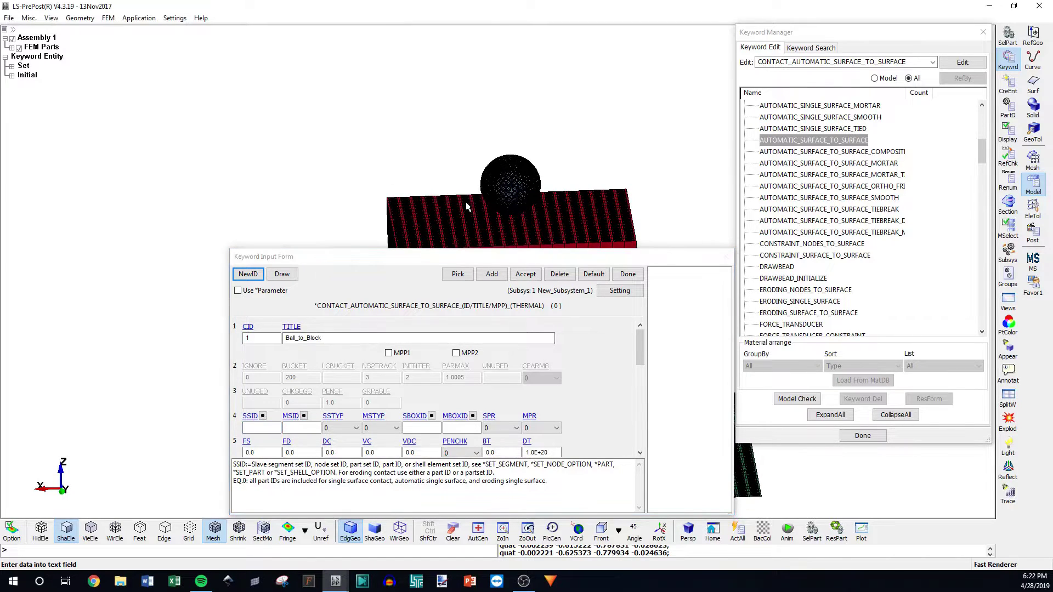
{"action": "scroll", "coordinate": [554, 203], "scroll_direction": "up", "scroll_amount": 2}
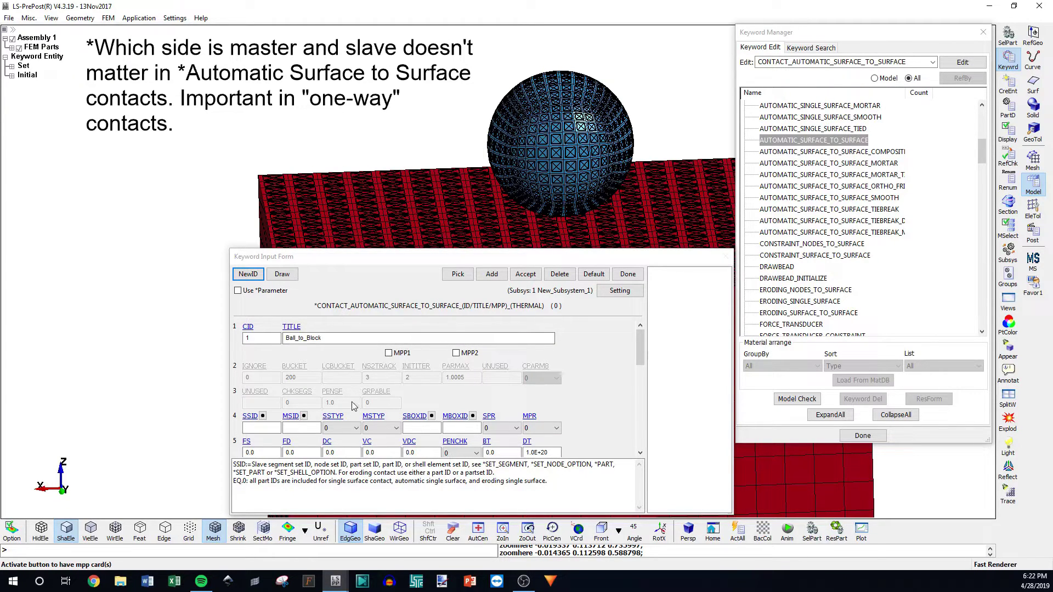
{"action": "left_click", "coordinate": [272, 431]}
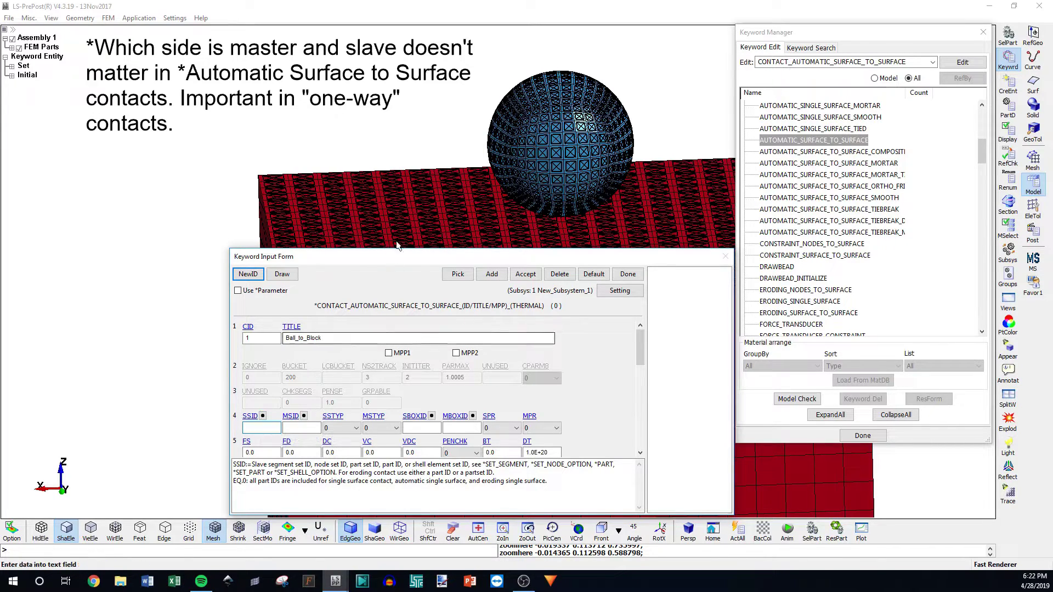
{"action": "left_click", "coordinate": [263, 415]}
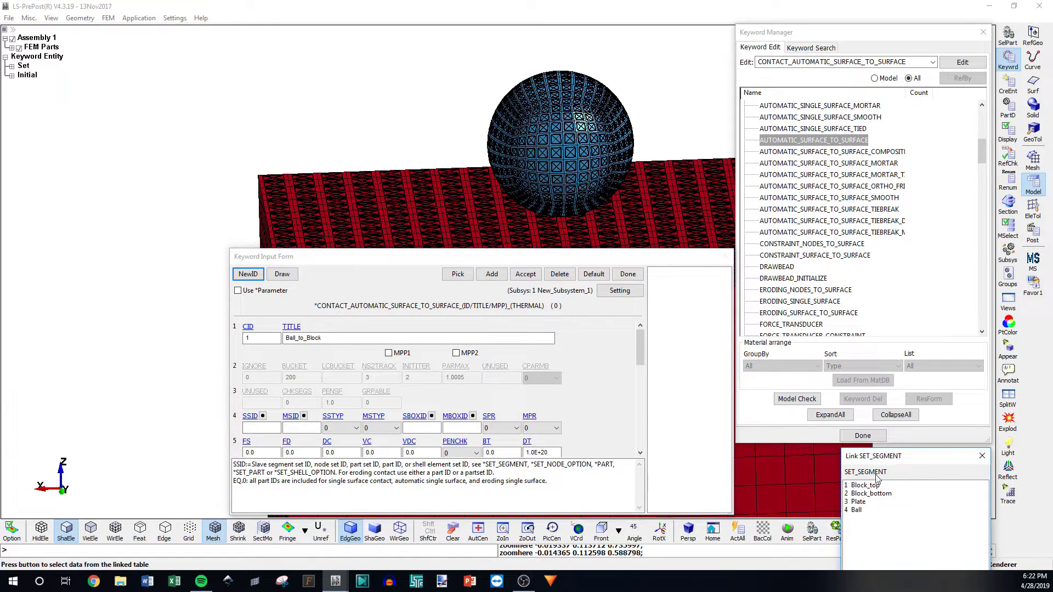
{"action": "left_click_drag", "start_coordinate": [919, 458], "coordinate": [861, 310]}
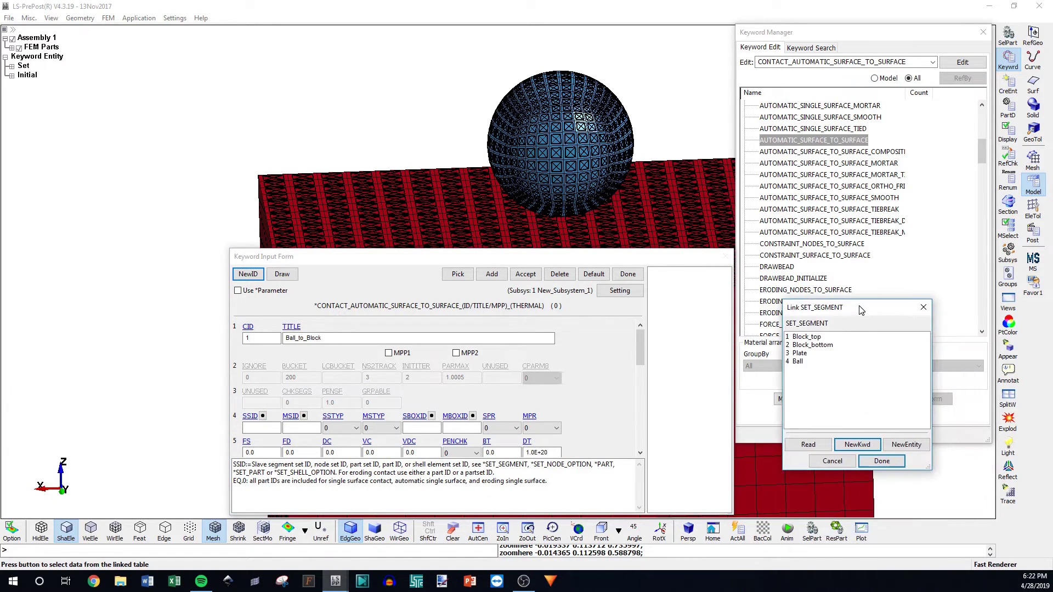
{"action": "left_click", "coordinate": [810, 338]}
{"action": "left_click", "coordinate": [882, 460]}
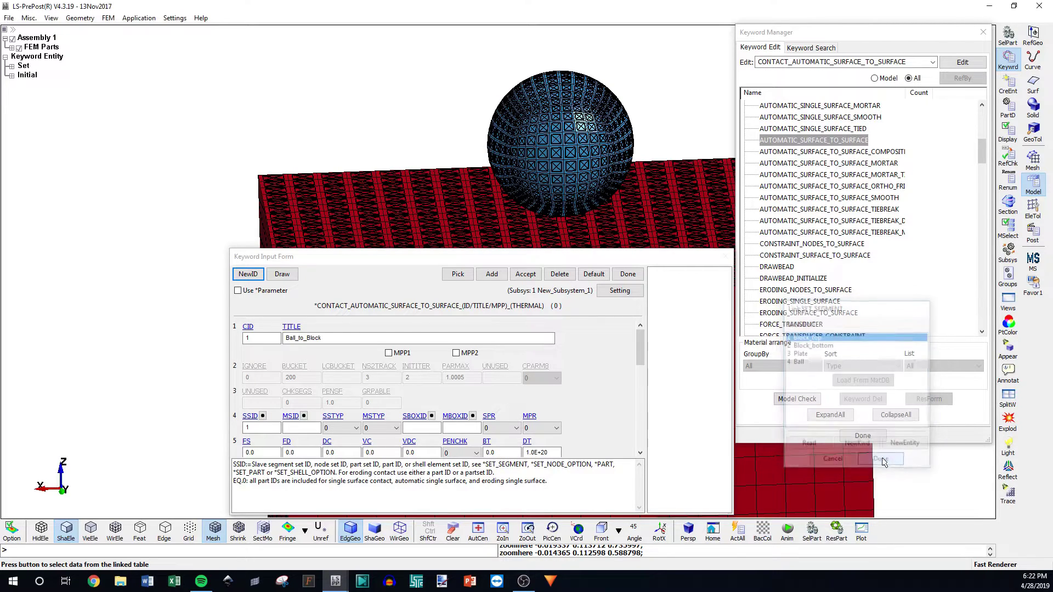
Assign segment set 1, Block_top, as the master set (MSID) of the Ball_to_Block contact
{"action": "left_click", "coordinate": [304, 417]}
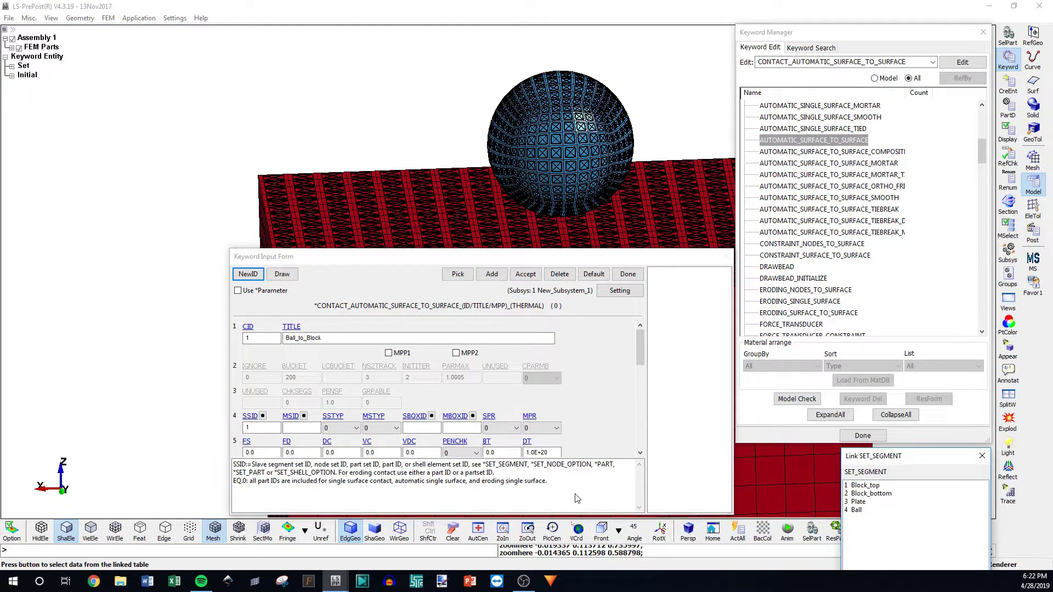
{"action": "left_click", "coordinate": [857, 486]}
{"action": "left_click_drag", "start_coordinate": [931, 460], "coordinate": [923, 335]}
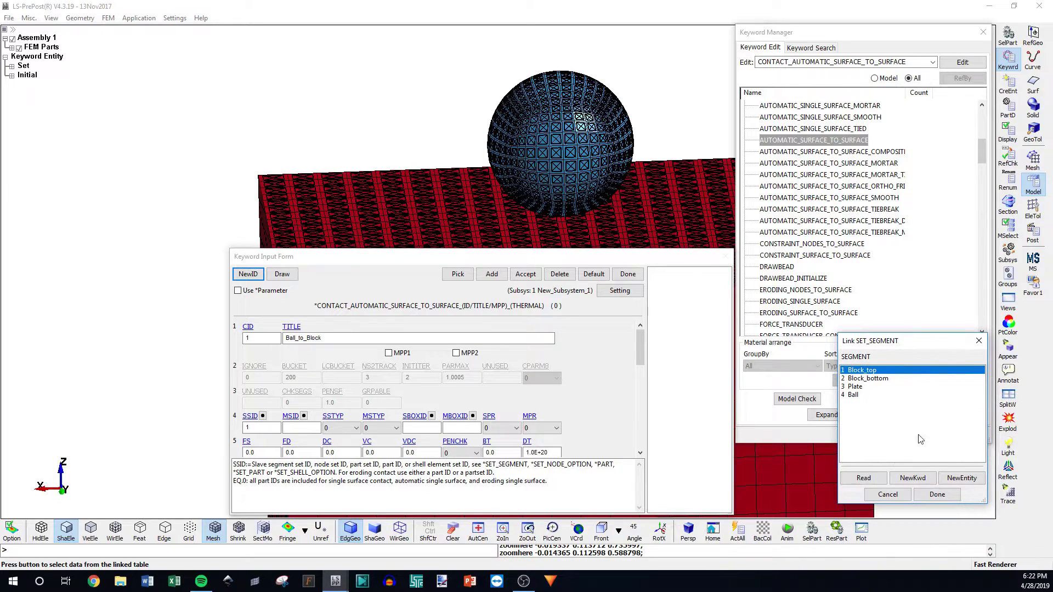
{"action": "left_click", "coordinate": [939, 499]}
Change the slave set (SSID) of the Ball_to_Block contact to segment set 4, Ball
{"action": "left_click", "coordinate": [304, 416]}
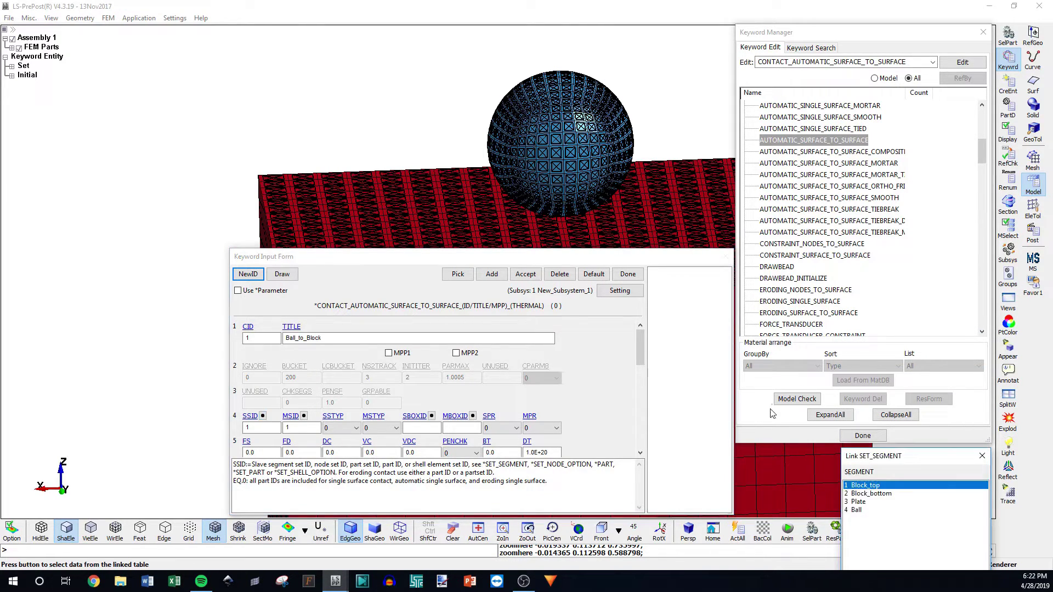
{"action": "left_click", "coordinate": [858, 510]}
{"action": "left_click_drag", "start_coordinate": [889, 460], "coordinate": [867, 304]}
{"action": "left_click", "coordinate": [916, 447]}
Look up the description of the slave set type (SSTYP) options for the contact
{"action": "scroll", "coordinate": [516, 415], "scroll_direction": "down", "scroll_amount": 1}
{"action": "scroll", "coordinate": [519, 417], "scroll_direction": "down", "scroll_amount": 1}
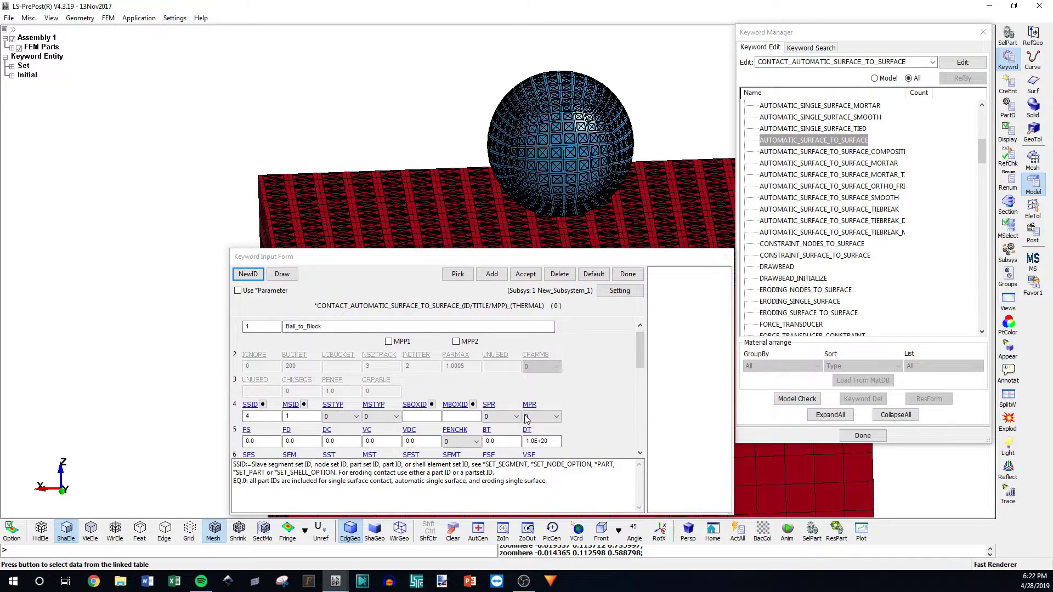
{"action": "left_click_drag", "start_coordinate": [642, 345], "coordinate": [642, 359]}
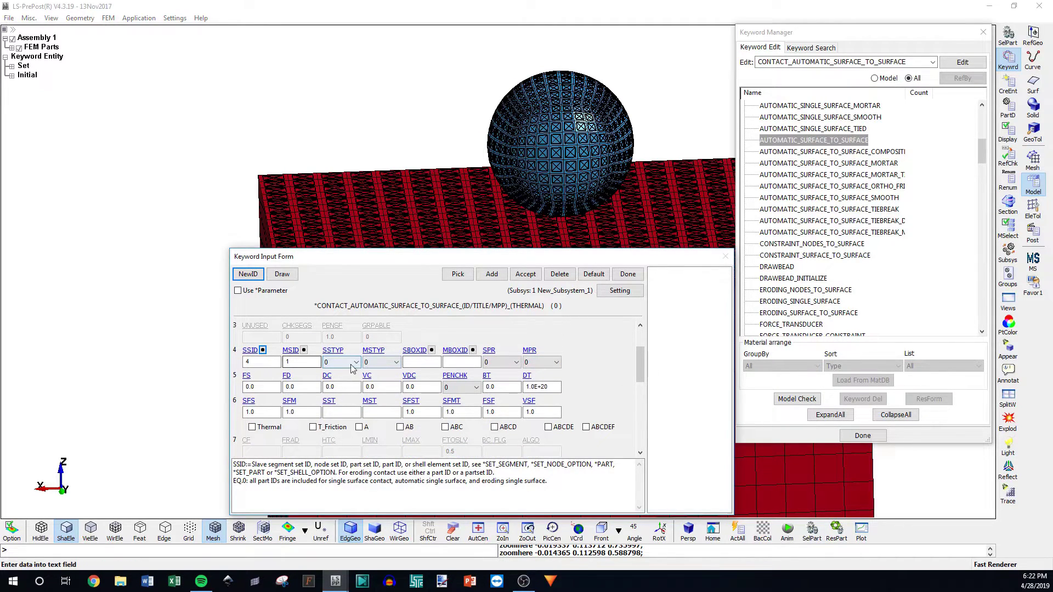
{"action": "mouse_move", "coordinate": [340, 354]}
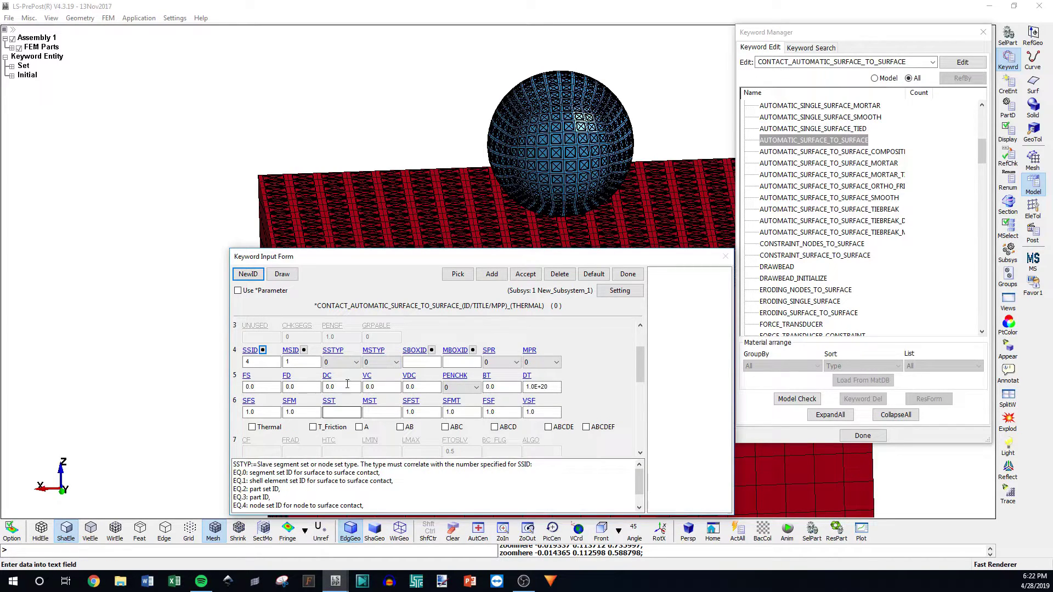
Check the static (FS) and dynamic (FD) friction coefficient descriptions and save the Ball_to_Block contact
{"action": "left_click", "coordinate": [354, 363]}
{"action": "left_click", "coordinate": [335, 375]}
{"action": "scroll", "coordinate": [640, 373], "scroll_direction": "down", "scroll_amount": 3}
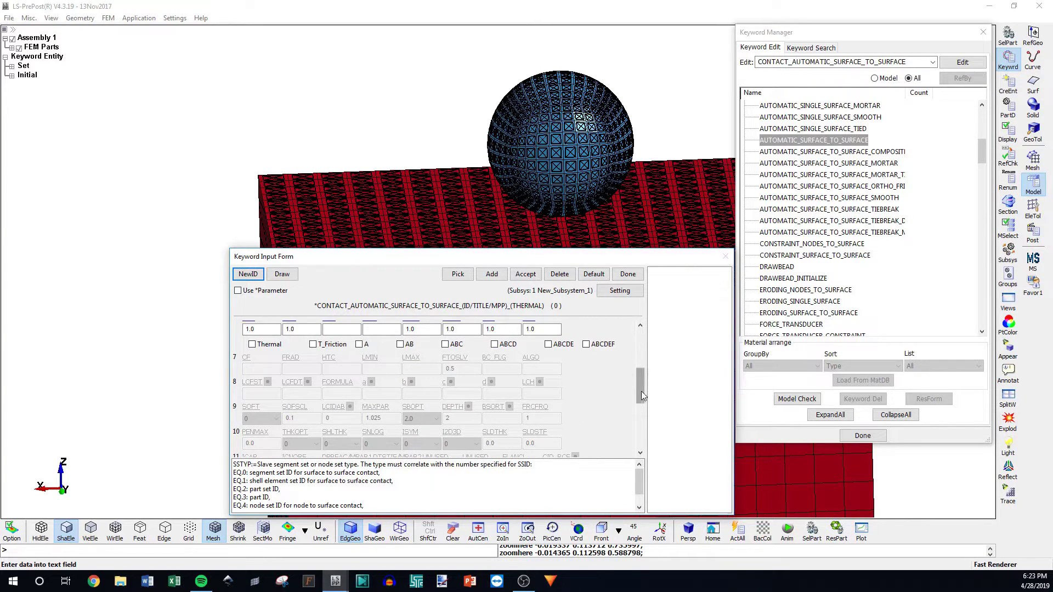
{"action": "left_click_drag", "start_coordinate": [642, 395], "coordinate": [643, 350]}
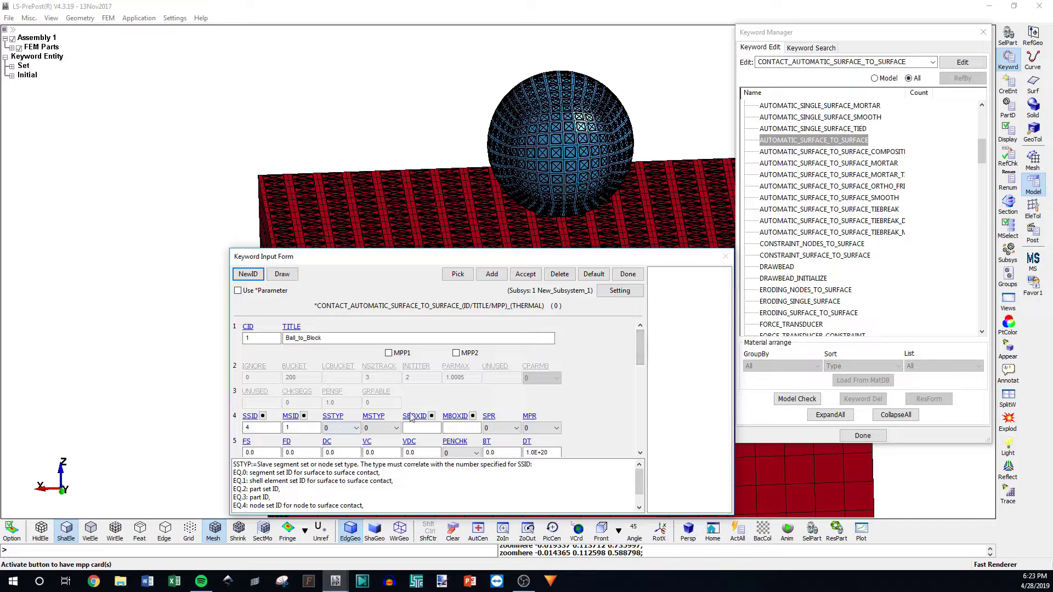
{"action": "scroll", "coordinate": [393, 417], "scroll_direction": "down", "scroll_amount": 1}
{"action": "left_click", "coordinate": [261, 446]}
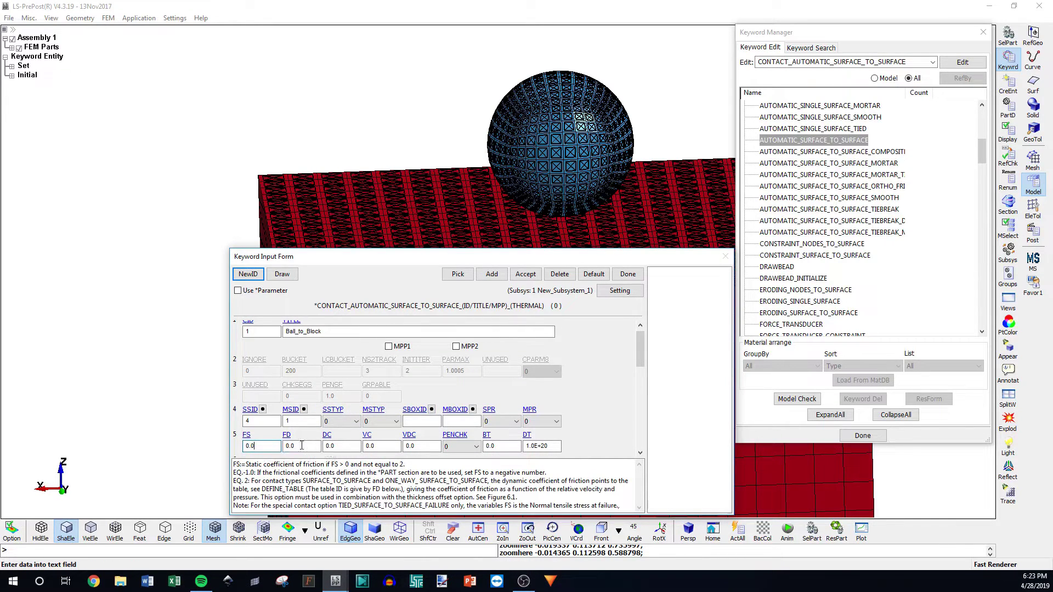
{"action": "left_click", "coordinate": [305, 446]}
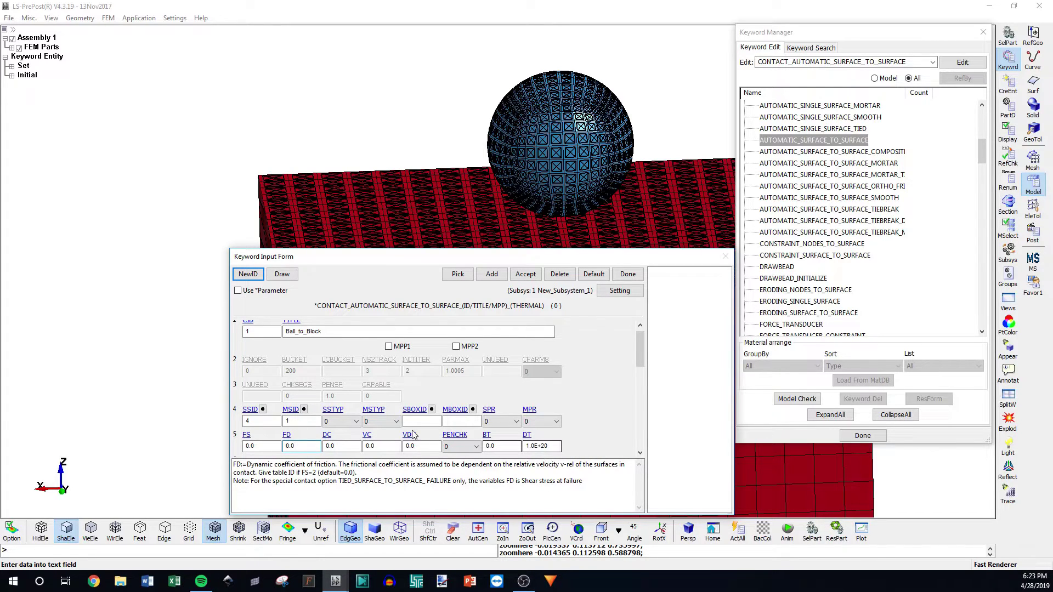
{"action": "scroll", "coordinate": [494, 438], "scroll_direction": "down", "scroll_amount": 2}
{"action": "left_click", "coordinate": [525, 274]}
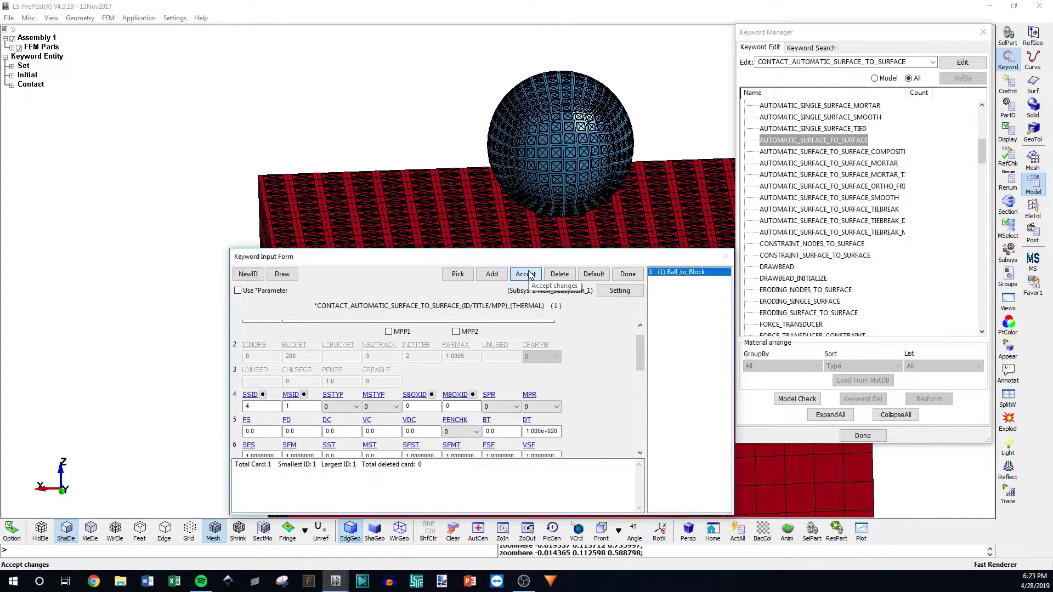
Create a second contact titled Block_to_ground with segment set 2, Block_bottom, as its slave set (SSID)
{"action": "left_click", "coordinate": [248, 275]}
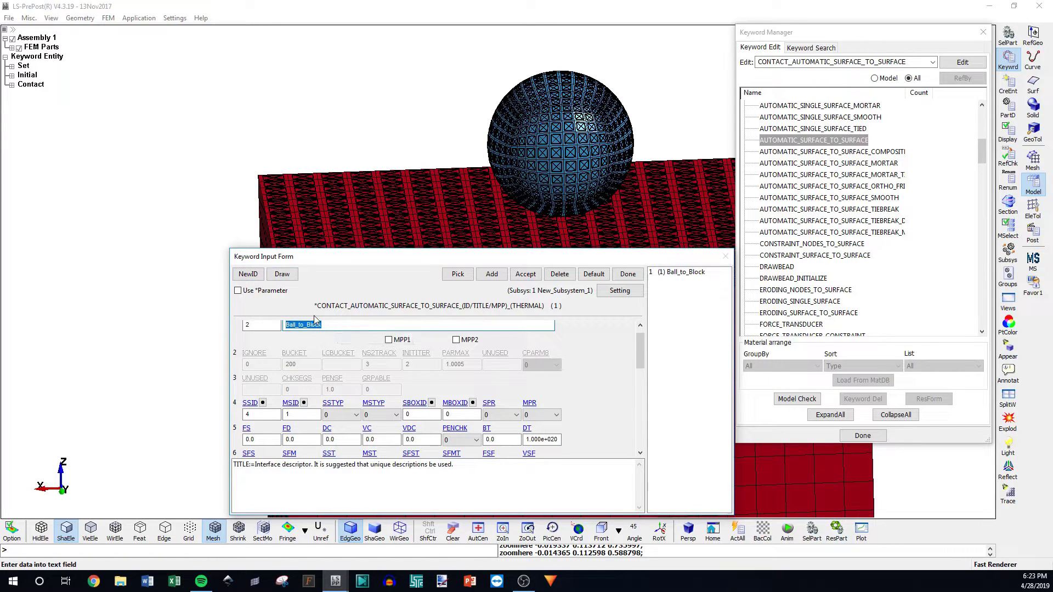
{"action": "type", "text": "Block_to_ground"}
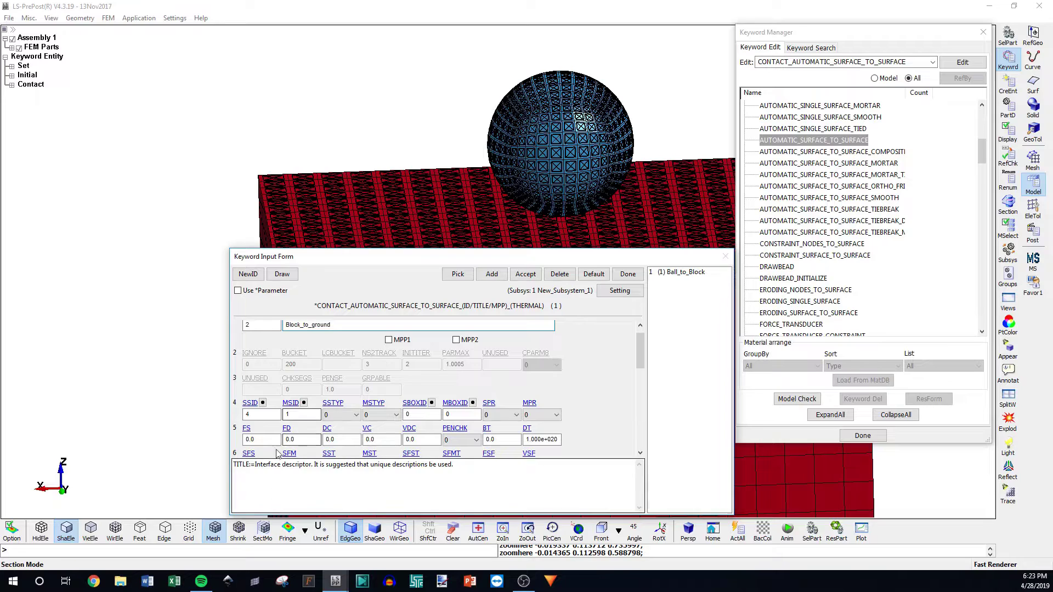
{"action": "left_click", "coordinate": [263, 403]}
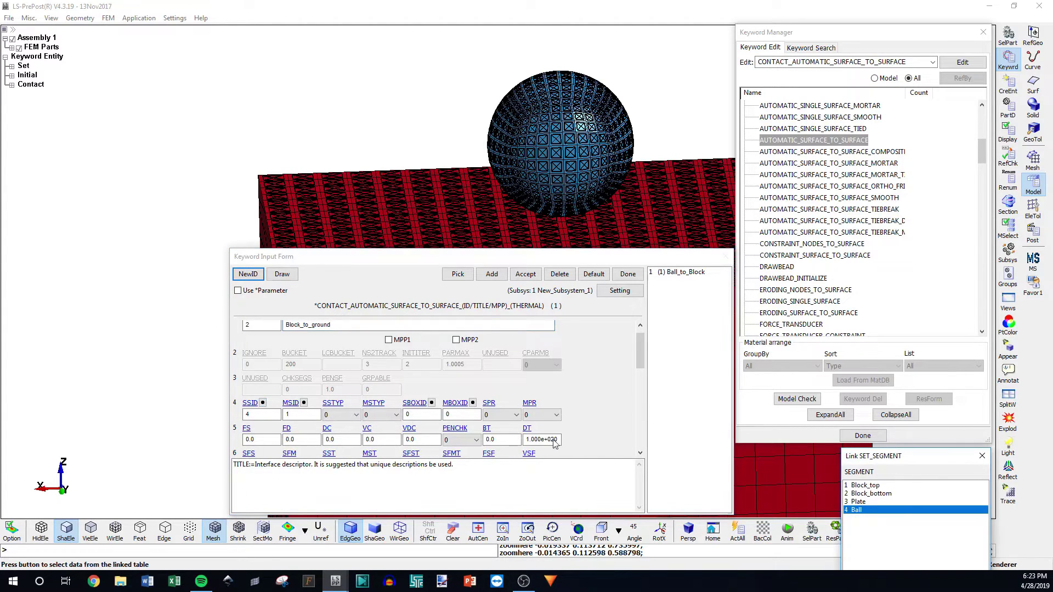
{"action": "left_click", "coordinate": [861, 493]}
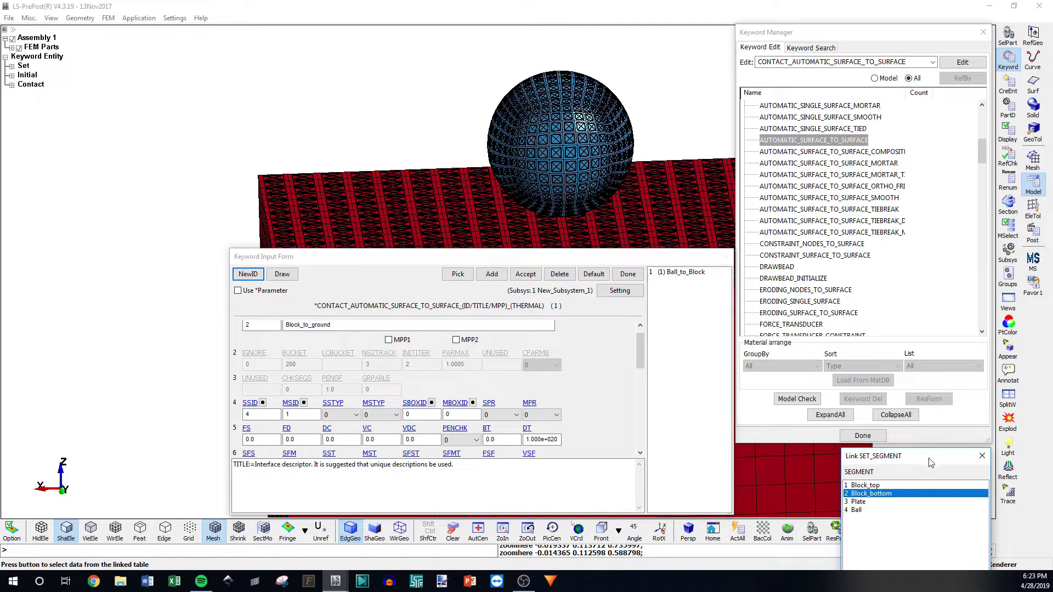
{"action": "left_click_drag", "start_coordinate": [930, 462], "coordinate": [883, 336]}
{"action": "left_click", "coordinate": [894, 493]}
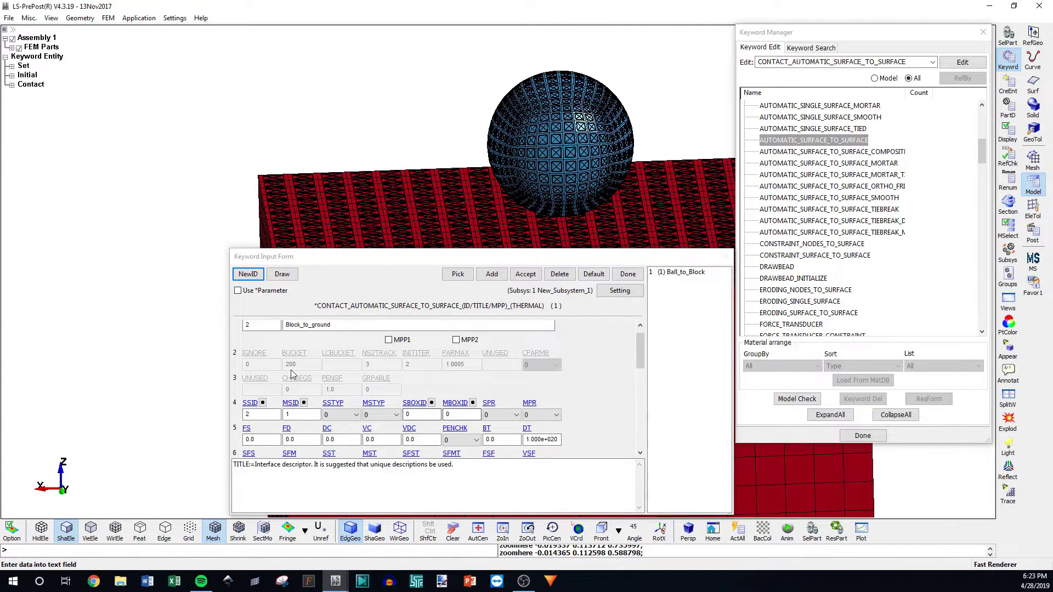
Assign segment set 3, Plate, as the master set (MSID) and save the Block_to_ground contact
{"action": "left_click", "coordinate": [303, 403]}
{"action": "left_click", "coordinate": [861, 502]}
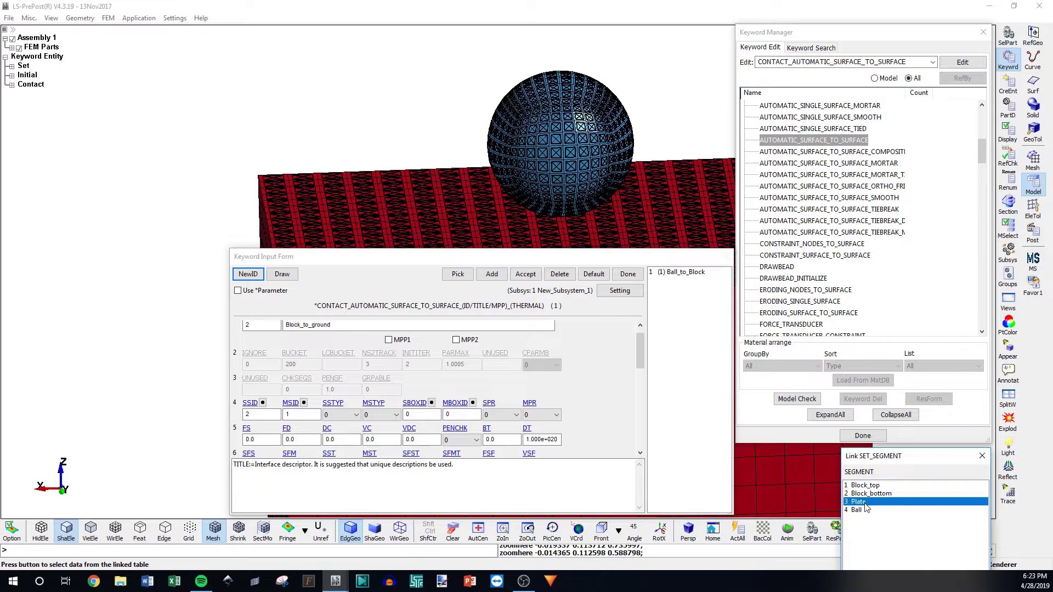
{"action": "left_click_drag", "start_coordinate": [898, 461], "coordinate": [857, 354]}
{"action": "left_click", "coordinate": [898, 503]}
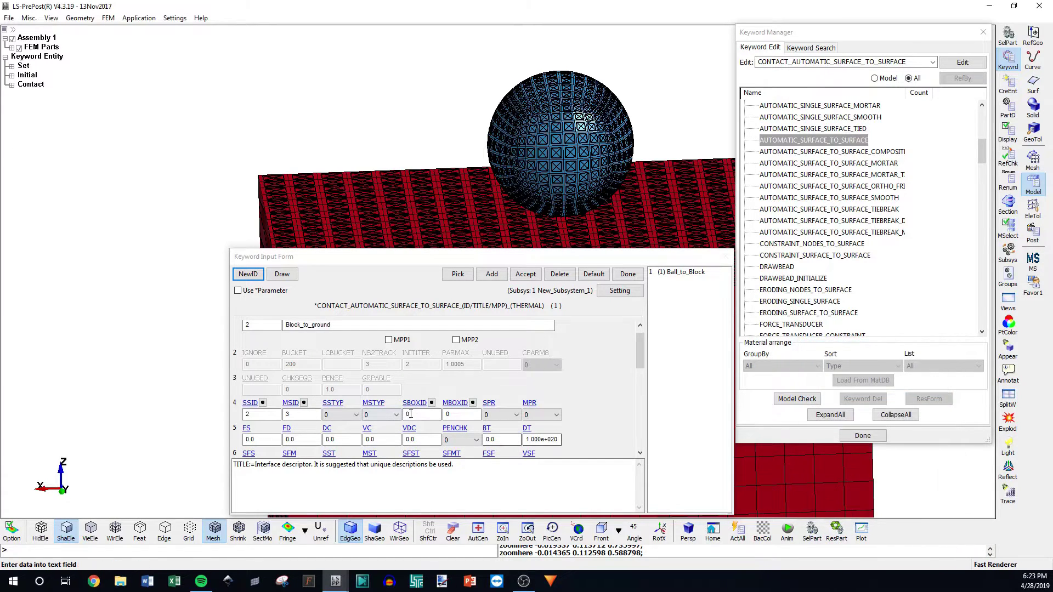
{"action": "left_click_drag", "start_coordinate": [643, 368], "coordinate": [643, 355]}
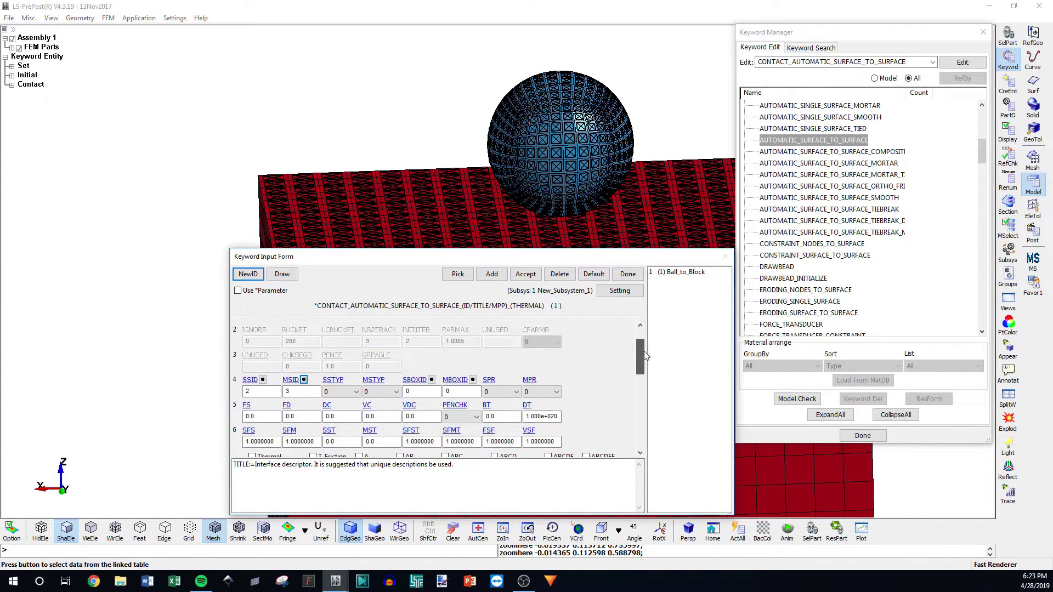
{"action": "left_click", "coordinate": [528, 277]}
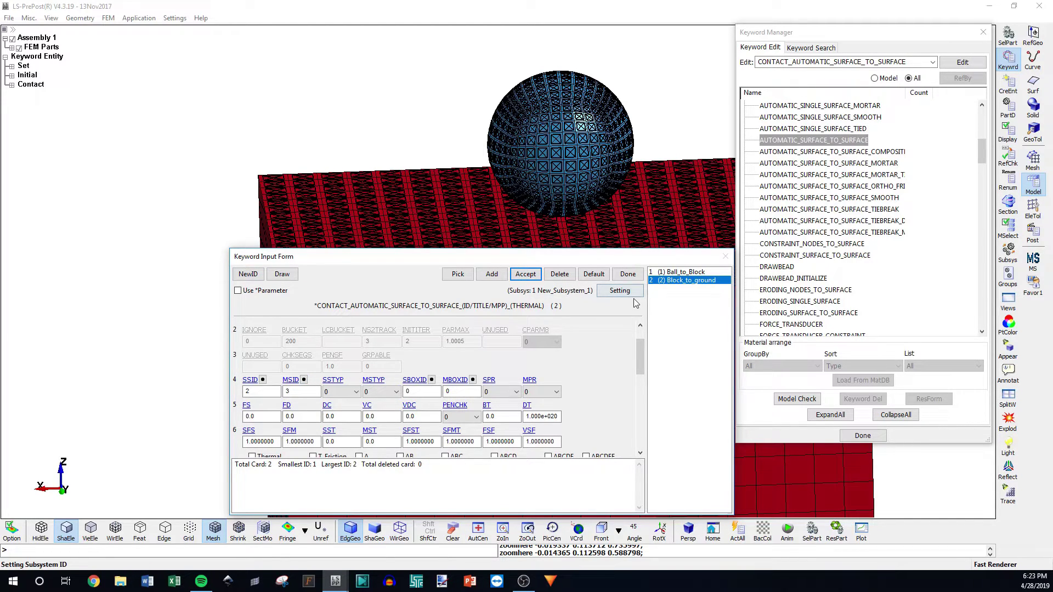
Look up the optional slave (SST) and master (MST) surface thickness settings and examine the gap between ball and block
{"action": "left_click", "coordinate": [336, 443]}
{"action": "left_click", "coordinate": [384, 442]}
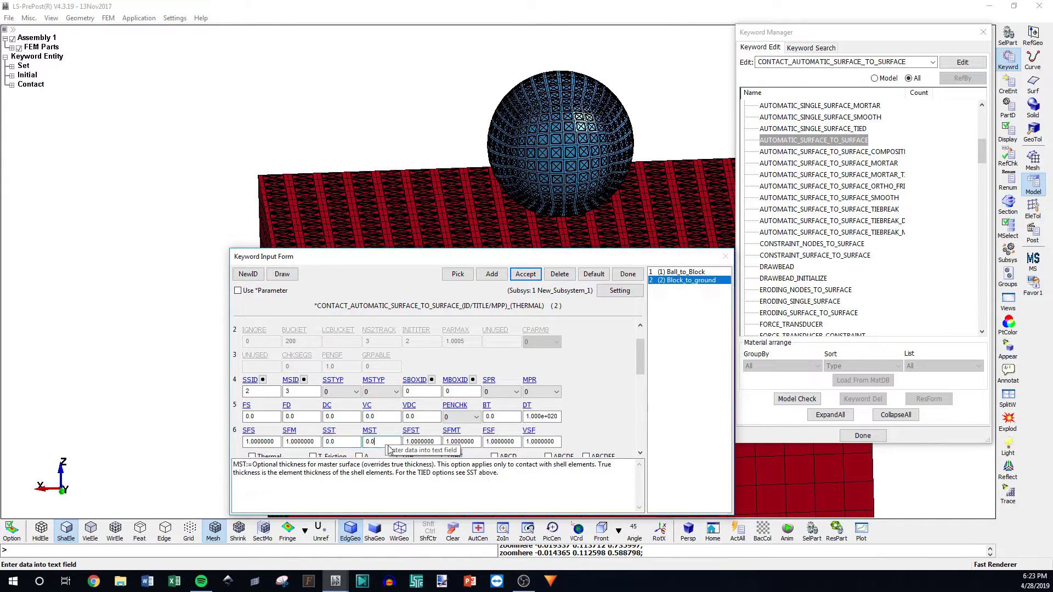
{"action": "scroll", "coordinate": [410, 438], "scroll_direction": "down", "scroll_amount": 1}
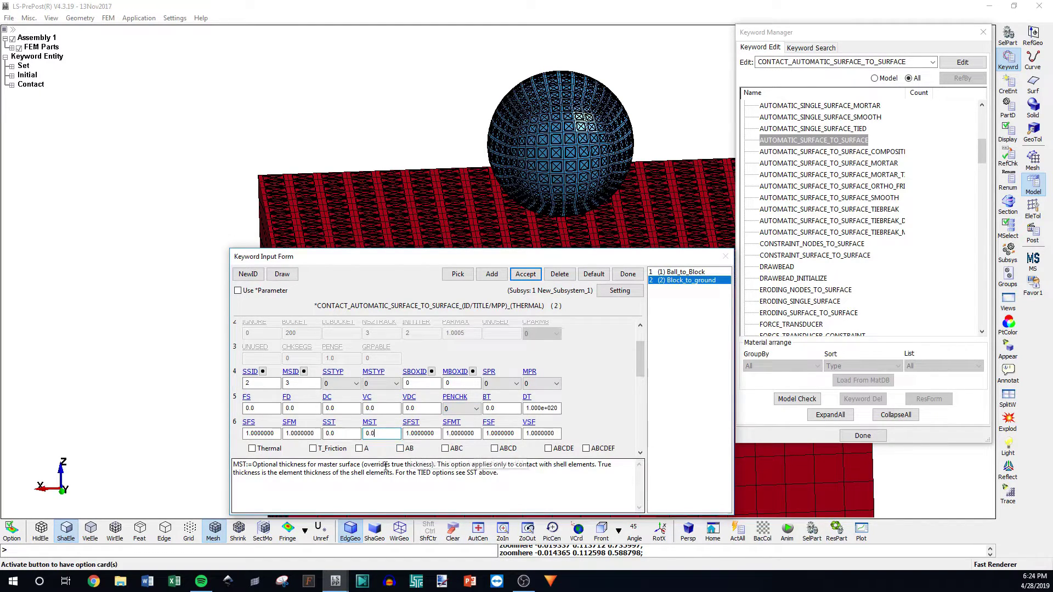
{"action": "left_click", "coordinate": [376, 434]}
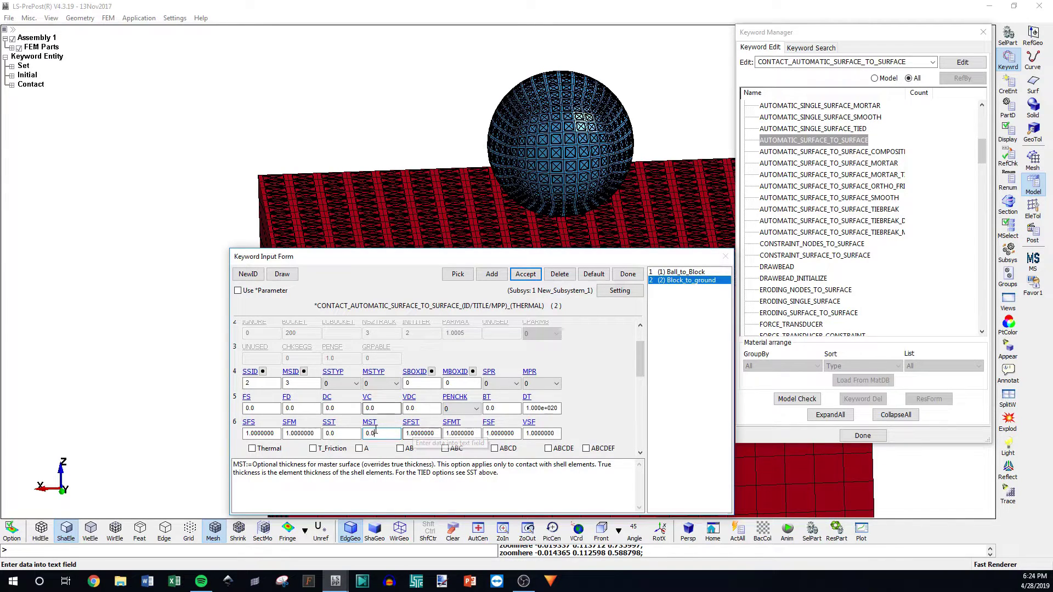
{"action": "left_click_drag", "start_coordinate": [376, 178], "coordinate": [523, 202], "text": "shift"}
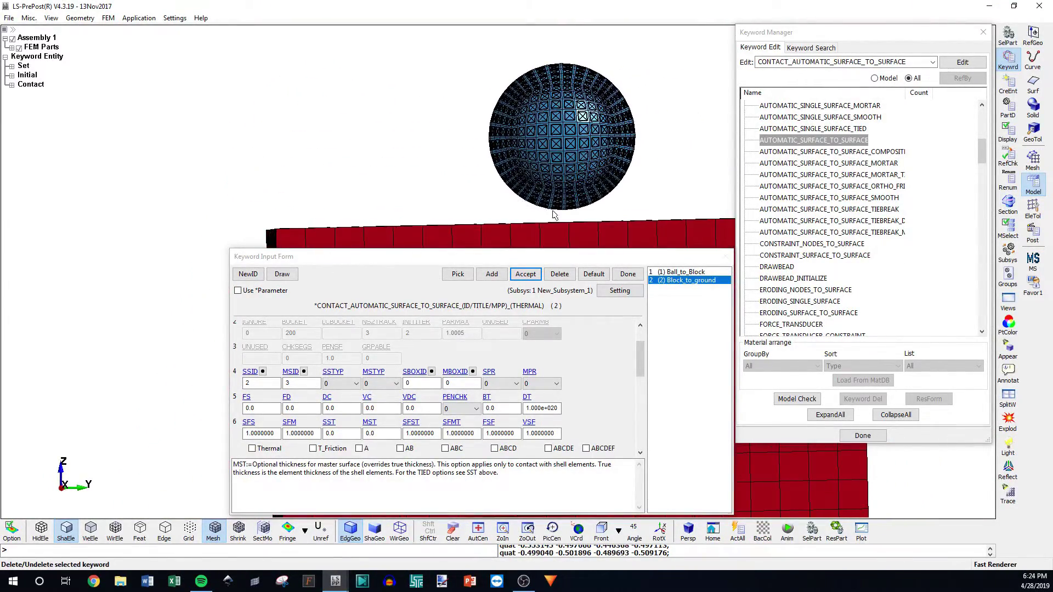
{"action": "scroll", "coordinate": [576, 204], "scroll_direction": "up", "scroll_amount": 2}
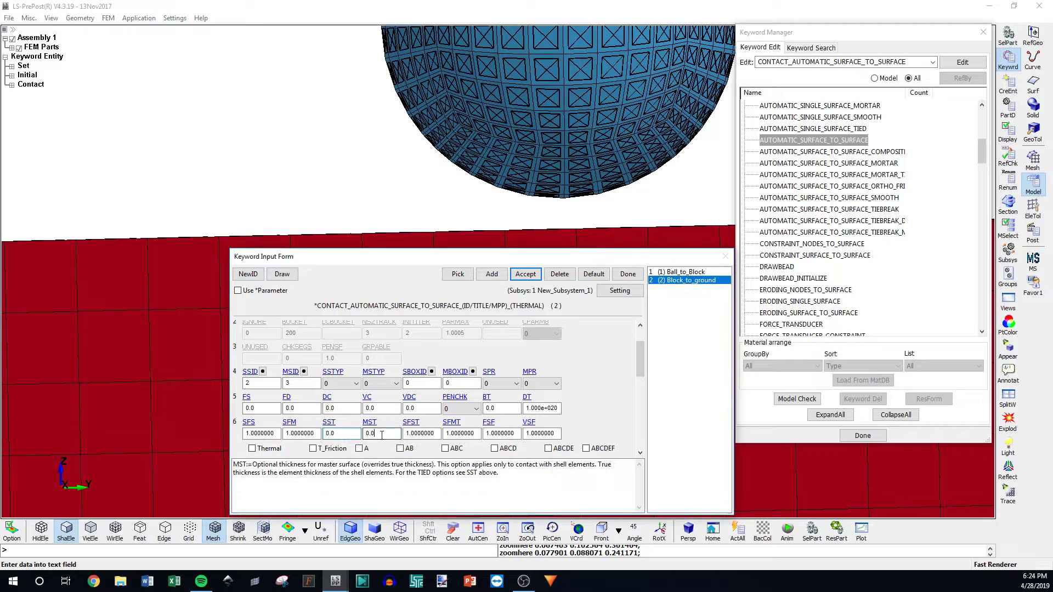
{"action": "left_click", "coordinate": [366, 434]}
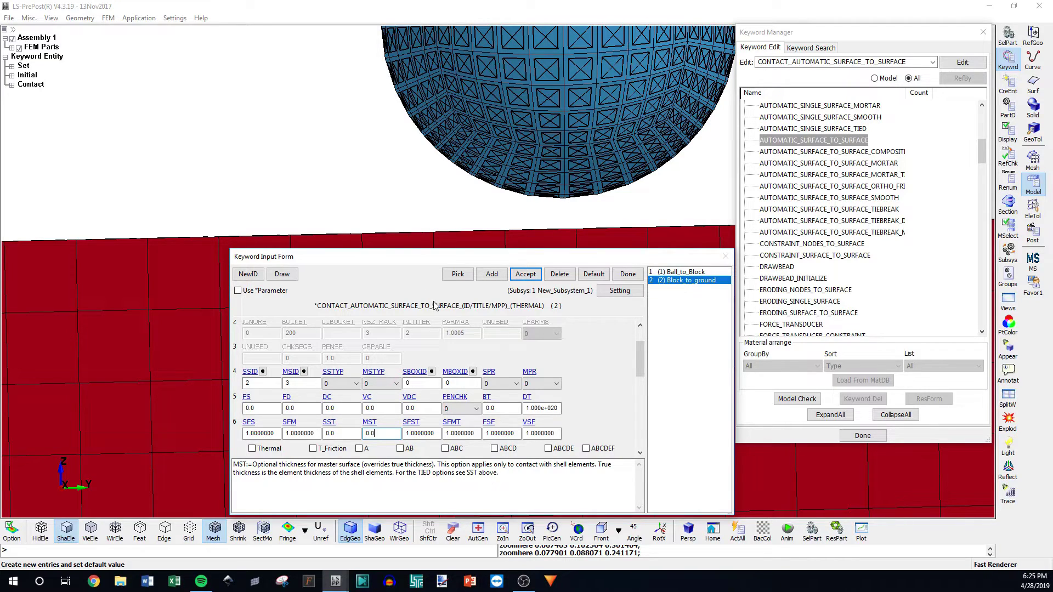
Accept the Block_to_ground contact again and close the keyword input and entity creation dialogs
{"action": "scroll", "coordinate": [407, 201], "scroll_direction": "down", "scroll_amount": 5}
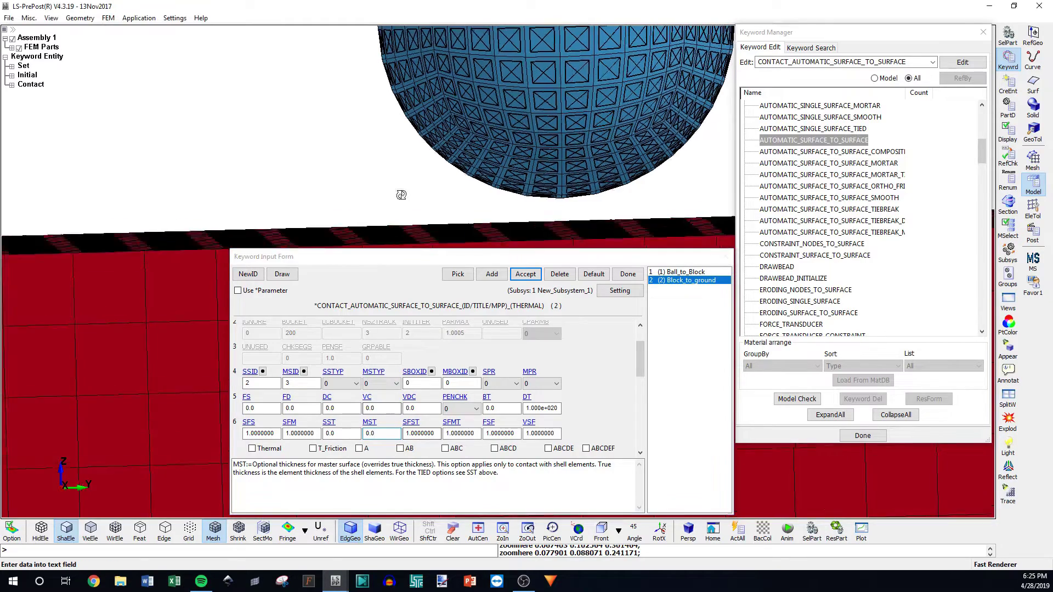
{"action": "scroll", "coordinate": [407, 199], "scroll_direction": "down", "scroll_amount": 3}
{"action": "left_click", "coordinate": [525, 274]}
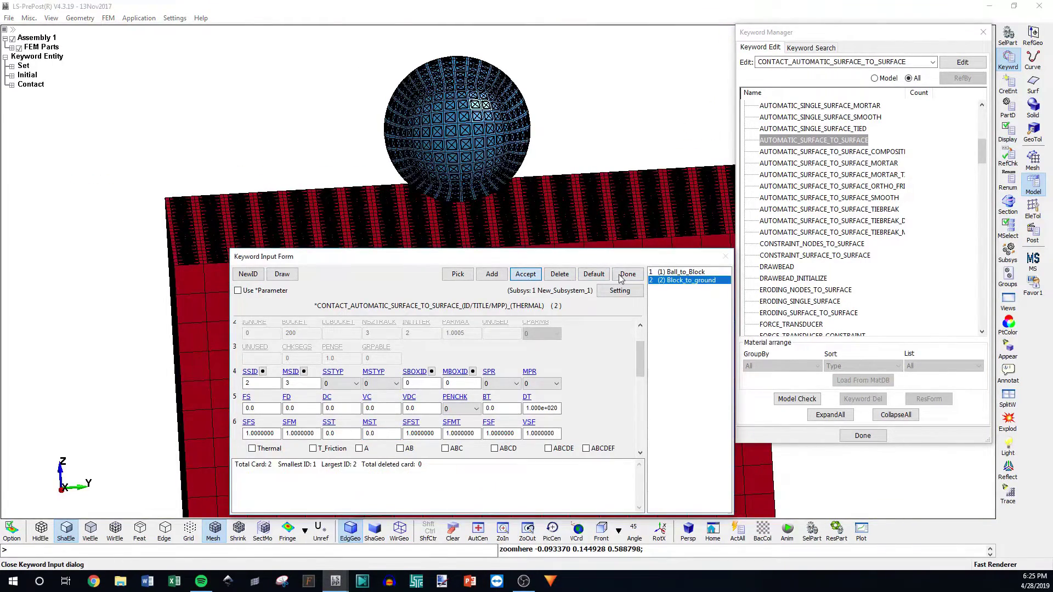
{"action": "left_click", "coordinate": [628, 274]}
{"action": "left_click", "coordinate": [1008, 84]}
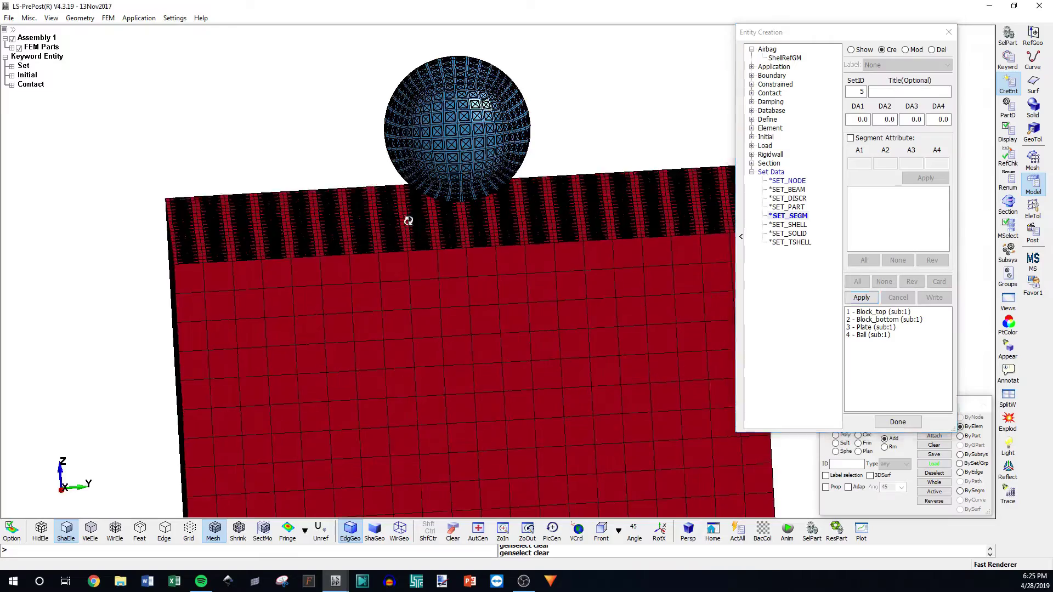
{"action": "scroll", "coordinate": [433, 206], "scroll_direction": "down", "scroll_amount": 5}
{"action": "mouse_move", "coordinate": [433, 206]}
{"action": "left_mouse_down", "text": "ctrl"}
{"action": "mouse_move", "coordinate": [421, 316]}
{"action": "mouse_move", "coordinate": [531, 381]}
{"action": "mouse_move", "coordinate": [413, 207]}
{"action": "left_mouse_up", "text": "ctrl"}
{"action": "left_click", "coordinate": [948, 32]}
Turn off the display of the initial velocity and all segment sets on the model
{"action": "scroll", "coordinate": [341, 235], "scroll_direction": "up", "scroll_amount": 5}
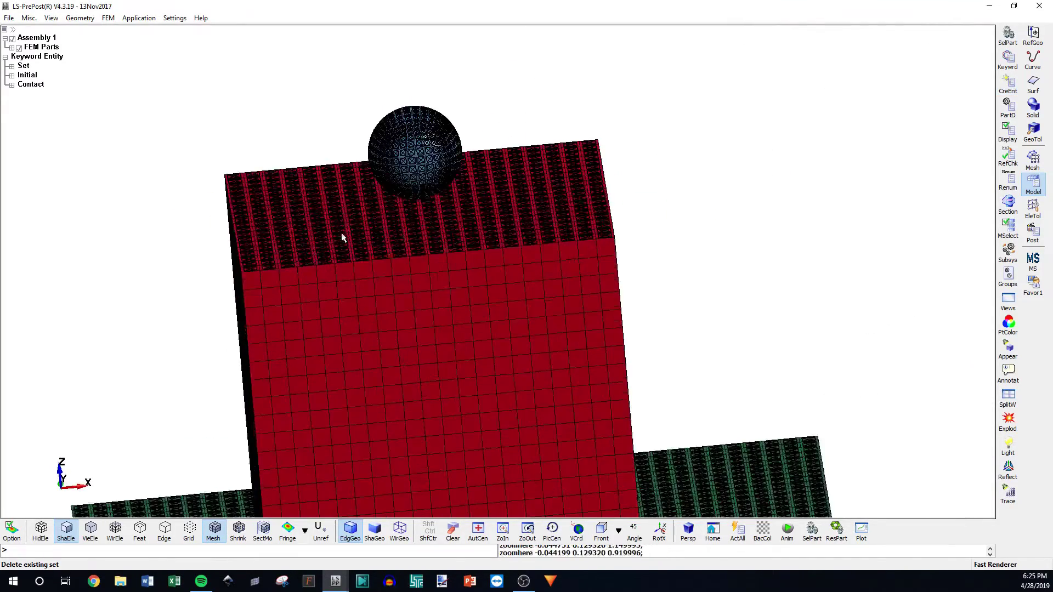
{"action": "scroll", "coordinate": [439, 209], "scroll_direction": "down", "scroll_amount": 4}
{"action": "scroll", "coordinate": [402, 214], "scroll_direction": "up", "scroll_amount": 3}
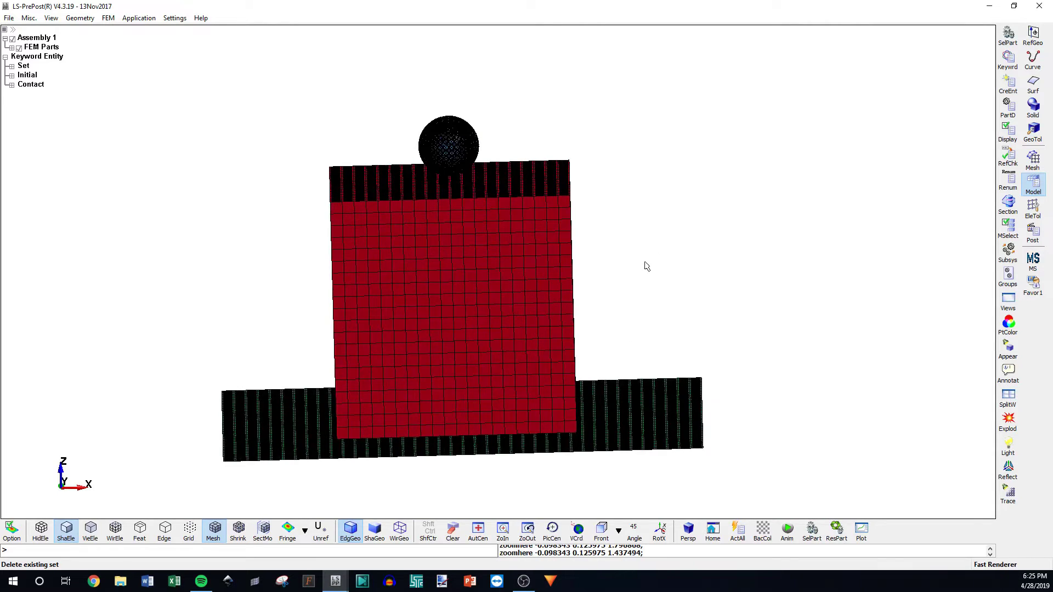
{"action": "left_click", "coordinate": [1008, 132]}
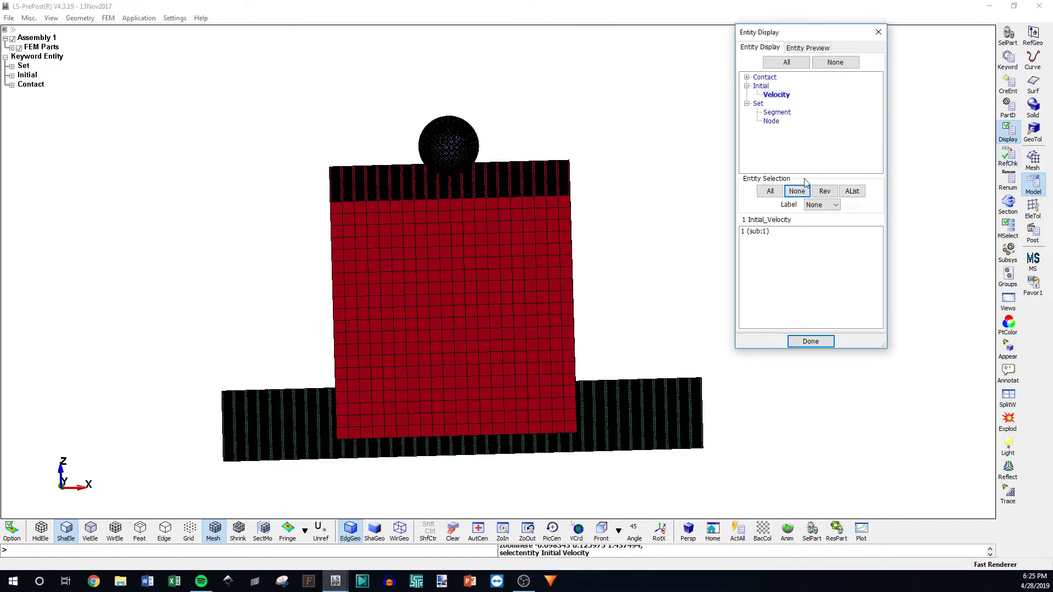
{"action": "left_click", "coordinate": [796, 199]}
{"action": "left_click", "coordinate": [778, 112]}
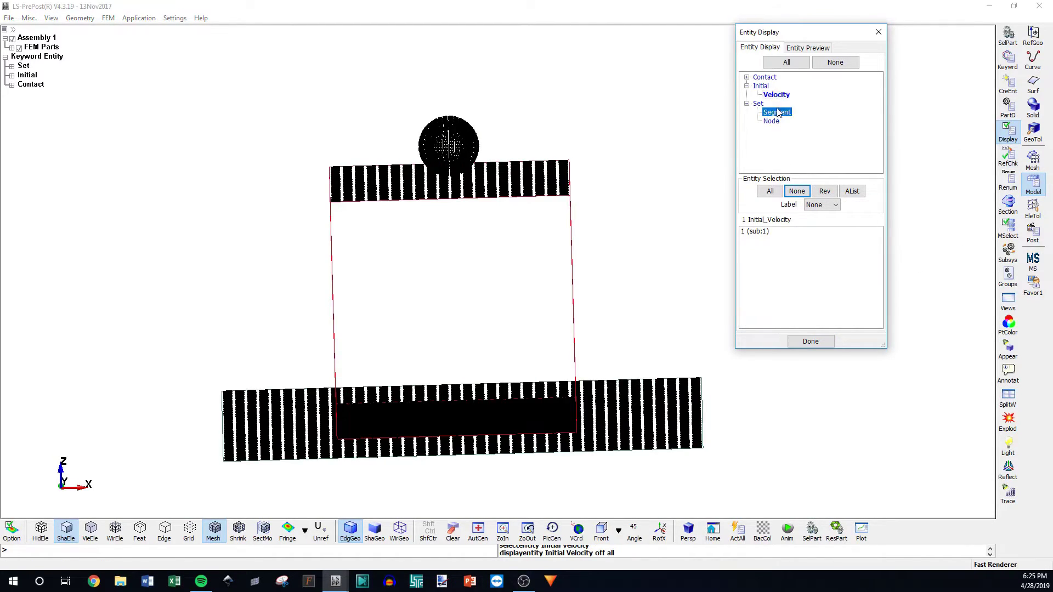
{"action": "left_click", "coordinate": [797, 191]}
Display the first and second surface-to-surface contacts one at a time to check their surfaces, and hide them again
{"action": "left_click", "coordinate": [746, 104]}
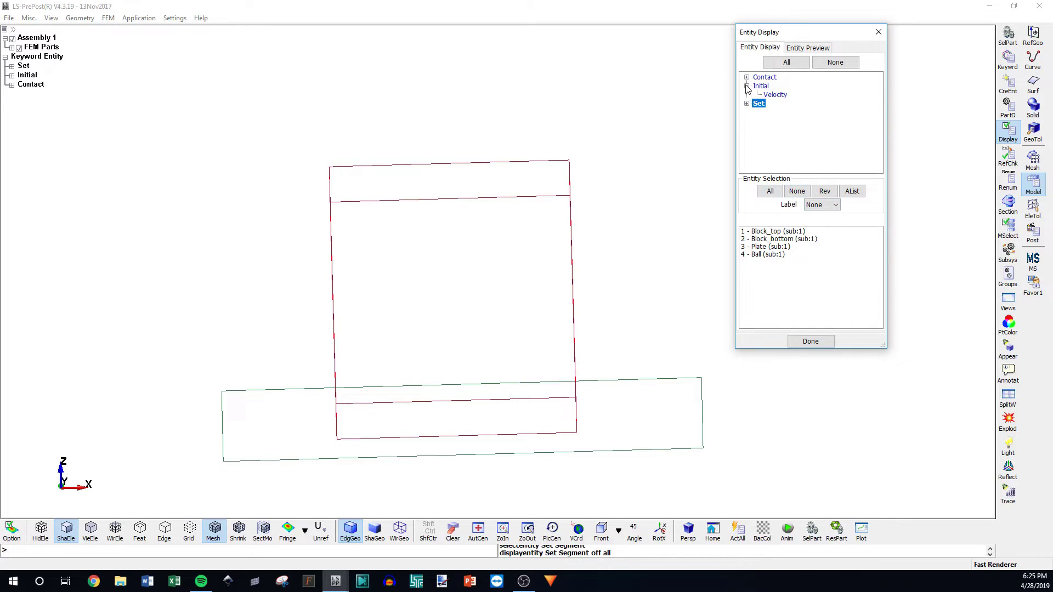
{"action": "left_click", "coordinate": [746, 104]}
{"action": "left_click", "coordinate": [746, 104]}
{"action": "left_click", "coordinate": [747, 86]}
{"action": "left_click", "coordinate": [746, 78]}
{"action": "left_click", "coordinate": [775, 87]}
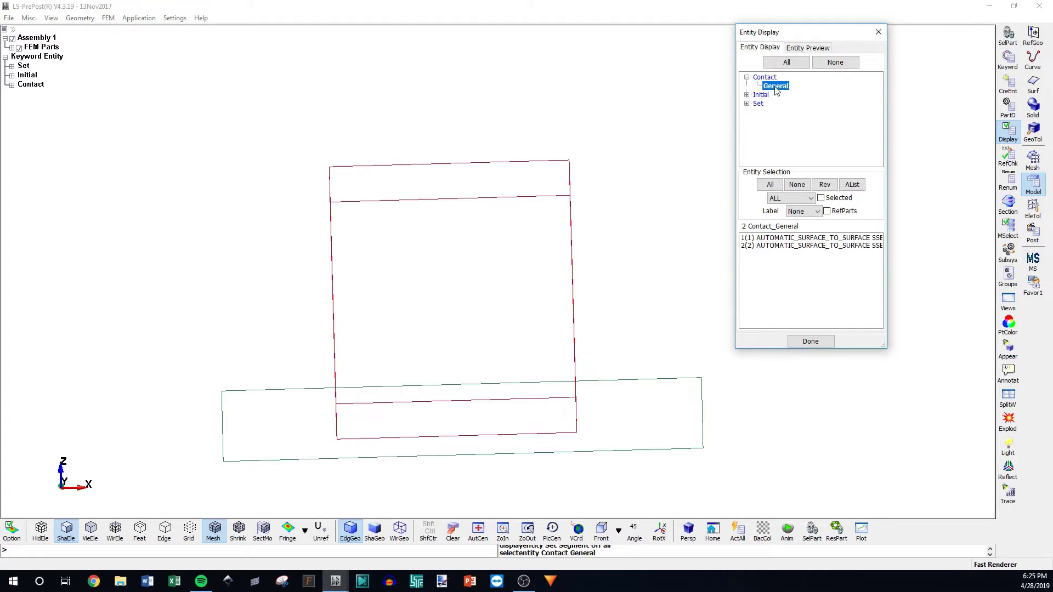
{"action": "left_click", "coordinate": [793, 238]}
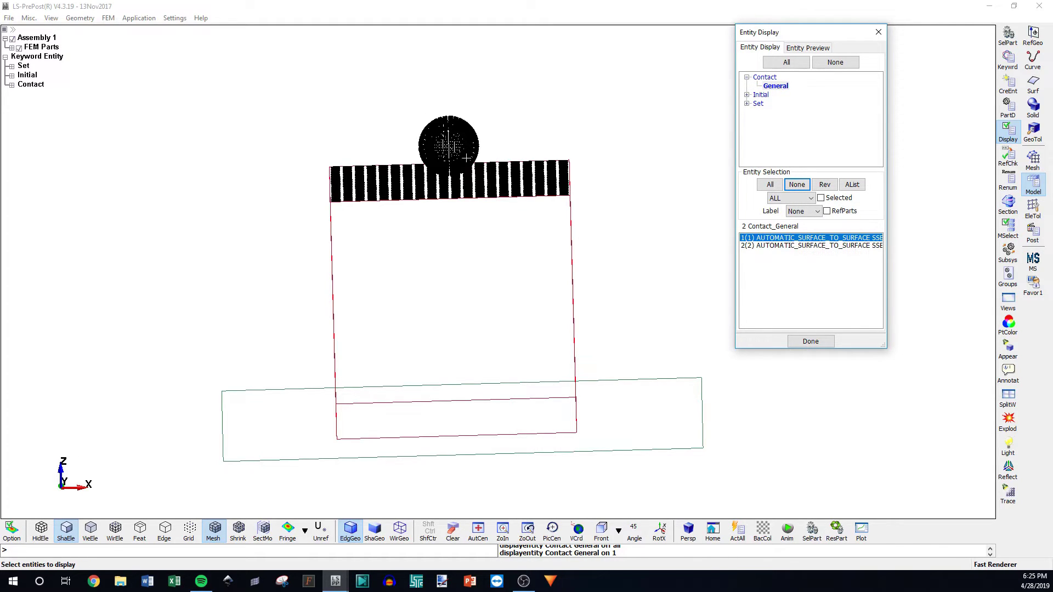
{"action": "left_click", "coordinate": [755, 246]}
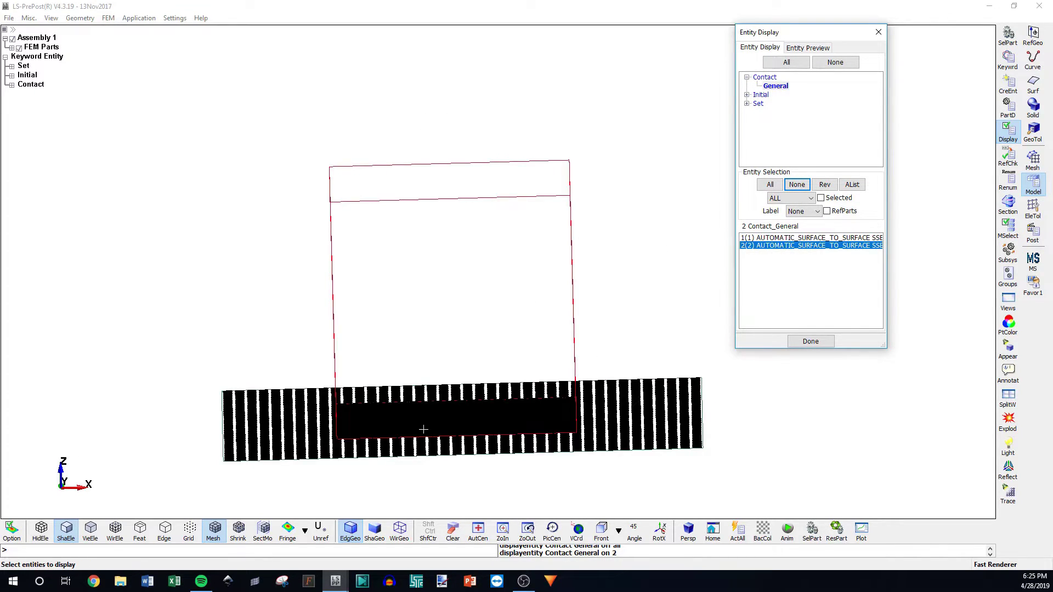
{"action": "left_click", "coordinate": [797, 185]}
Display the ball's initial velocity to check it, and hide it again
{"action": "left_click", "coordinate": [746, 95]}
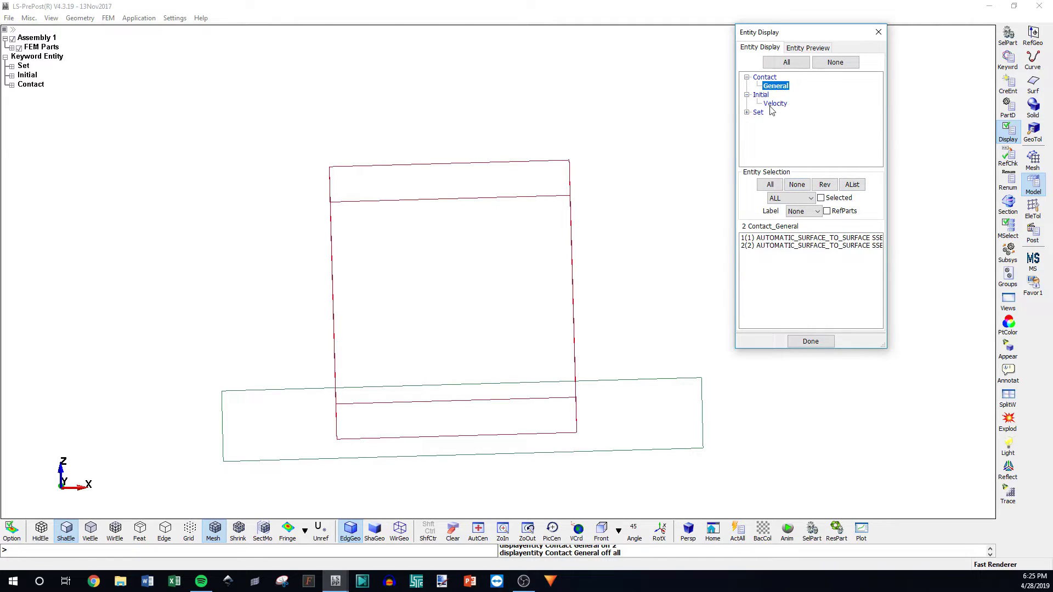
{"action": "left_click", "coordinate": [776, 104]}
{"action": "left_click", "coordinate": [755, 231]}
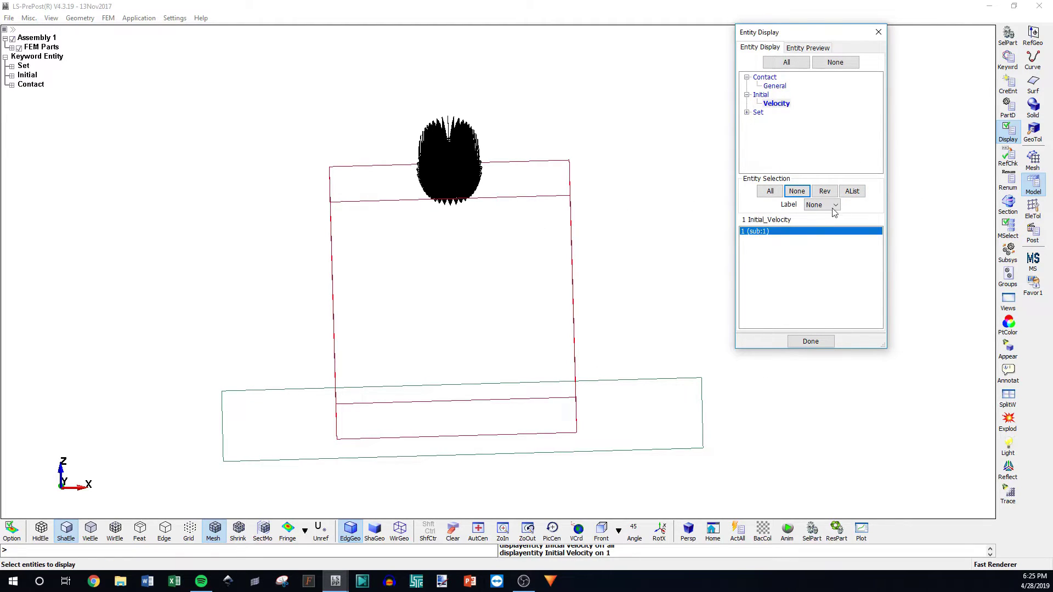
{"action": "left_click", "coordinate": [797, 192]}
Display the Block_top, Block_bottom, Plate and Ball segment sets one by one, hide them and close the entity display
{"action": "left_click", "coordinate": [746, 112]}
{"action": "left_click", "coordinate": [779, 122]}
{"action": "left_click", "coordinate": [784, 231]}
{"action": "left_click", "coordinate": [784, 239]}
{"action": "left_click", "coordinate": [779, 247]}
{"action": "left_click", "coordinate": [778, 253]}
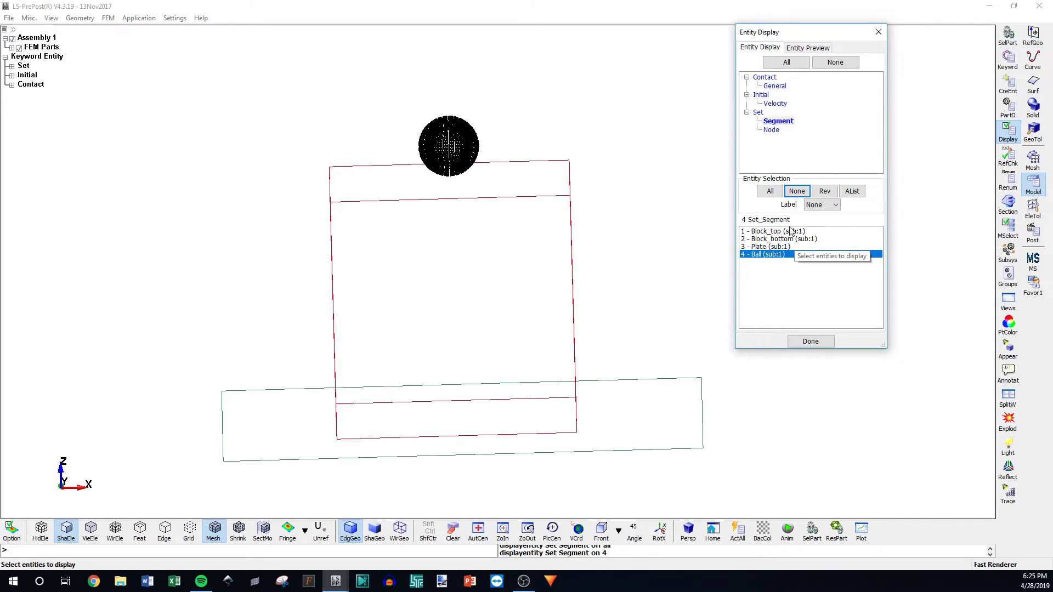
{"action": "left_click", "coordinate": [796, 190]}
{"action": "left_click", "coordinate": [812, 342]}
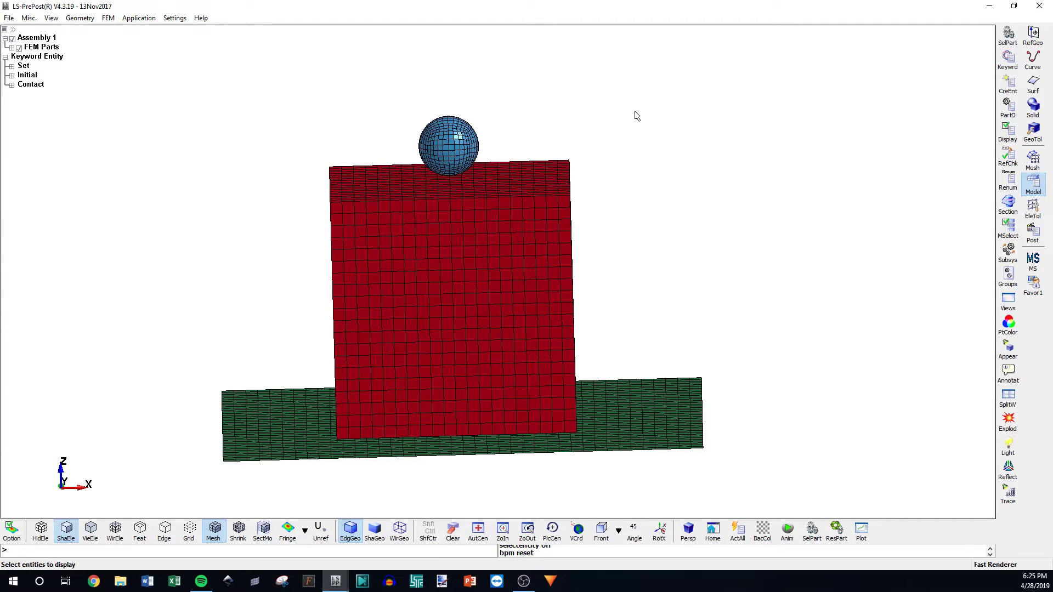
Start saving the model as a keyword file and browse to the 5_Ball_and_foam folder under FEA, 1_Projects, LSDYNA
{"action": "left_click_drag", "start_coordinate": [690, 242], "coordinate": [618, 299], "text": "shift"}
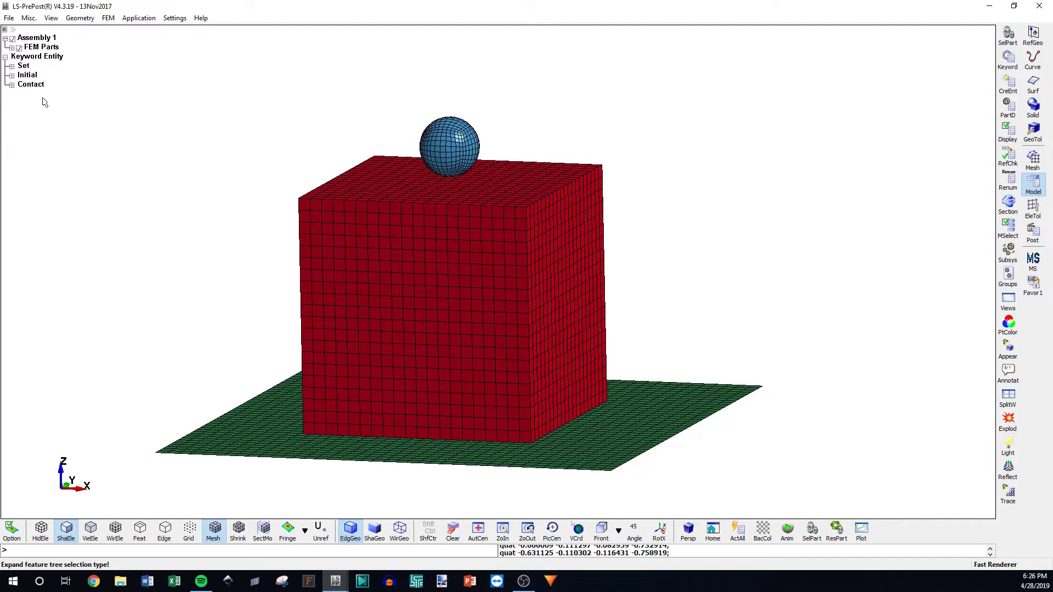
{"action": "left_click", "coordinate": [9, 18]}
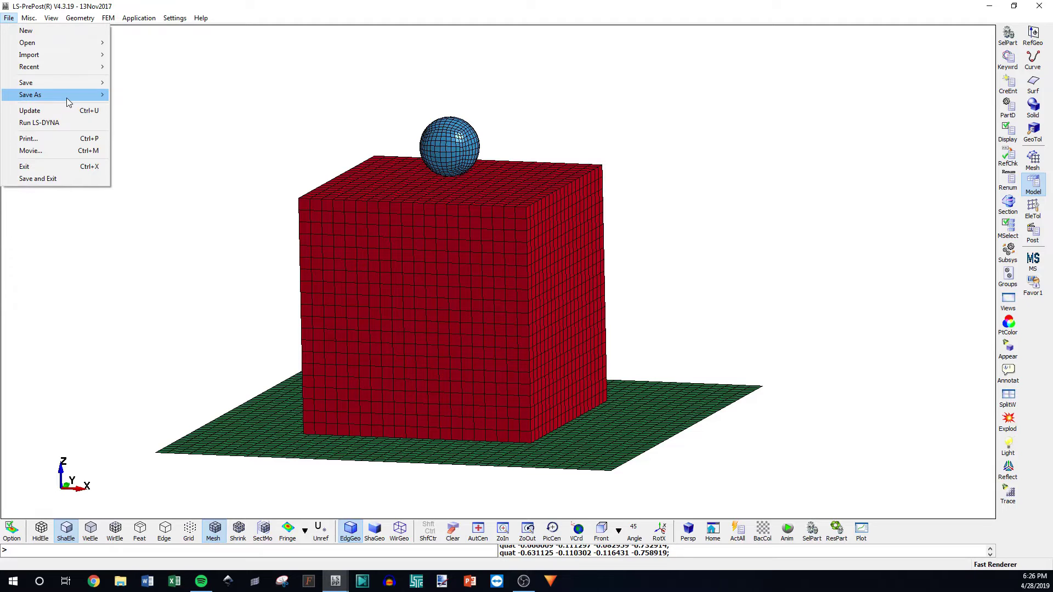
{"action": "mouse_move", "coordinate": [67, 97]}
{"action": "left_click", "coordinate": [181, 95]}
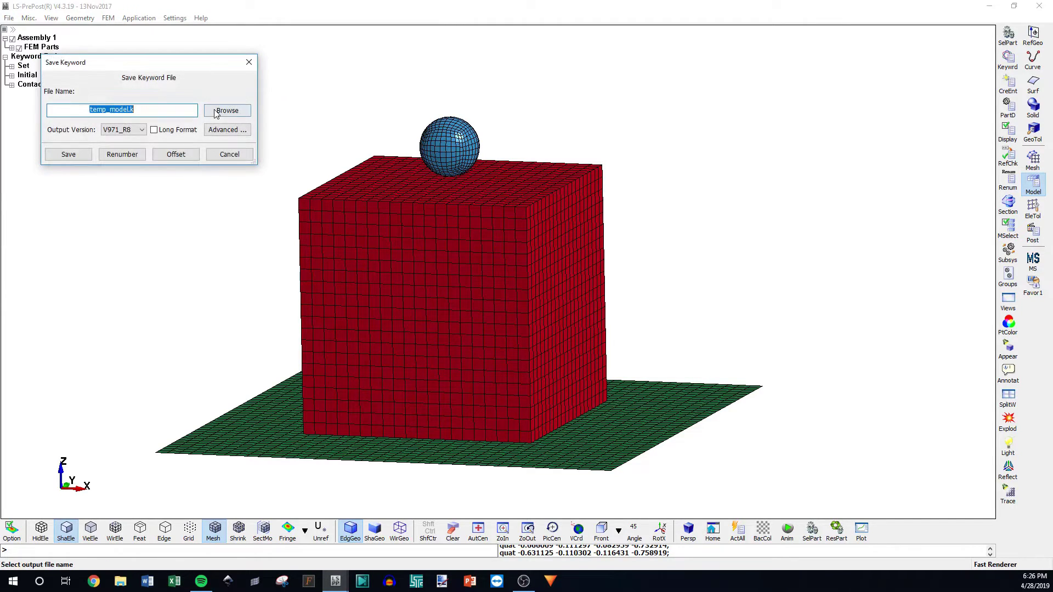
{"action": "left_click", "coordinate": [234, 116]}
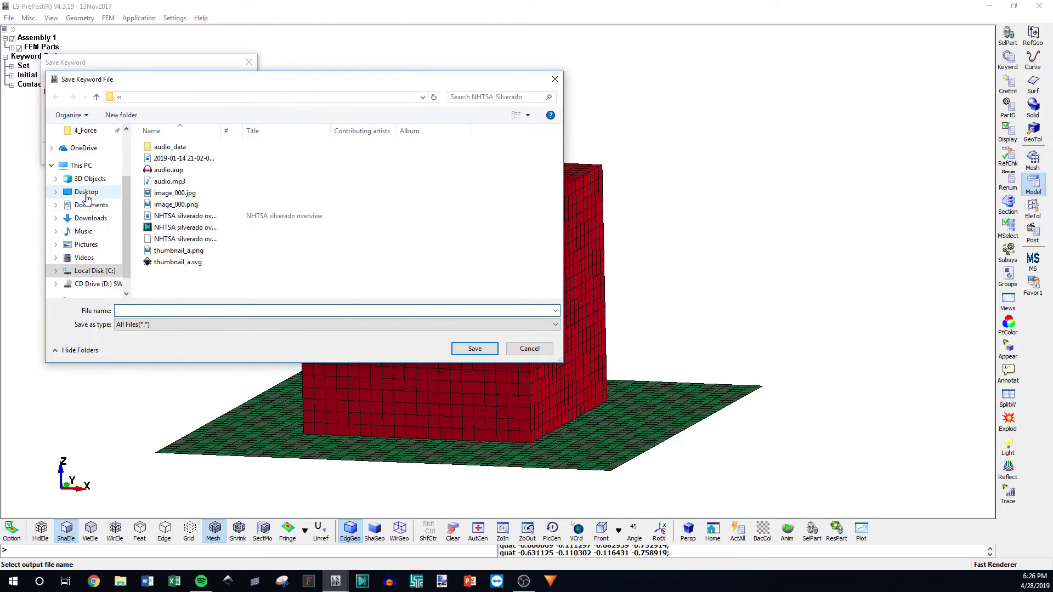
{"action": "left_click_drag", "start_coordinate": [127, 229], "coordinate": [127, 190]}
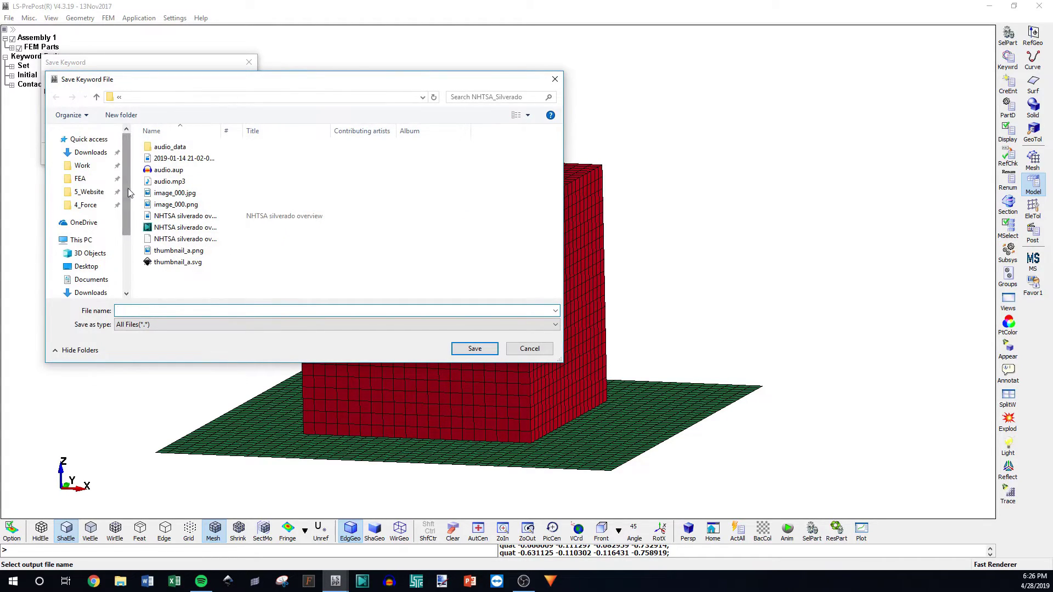
{"action": "left_click", "coordinate": [80, 178]}
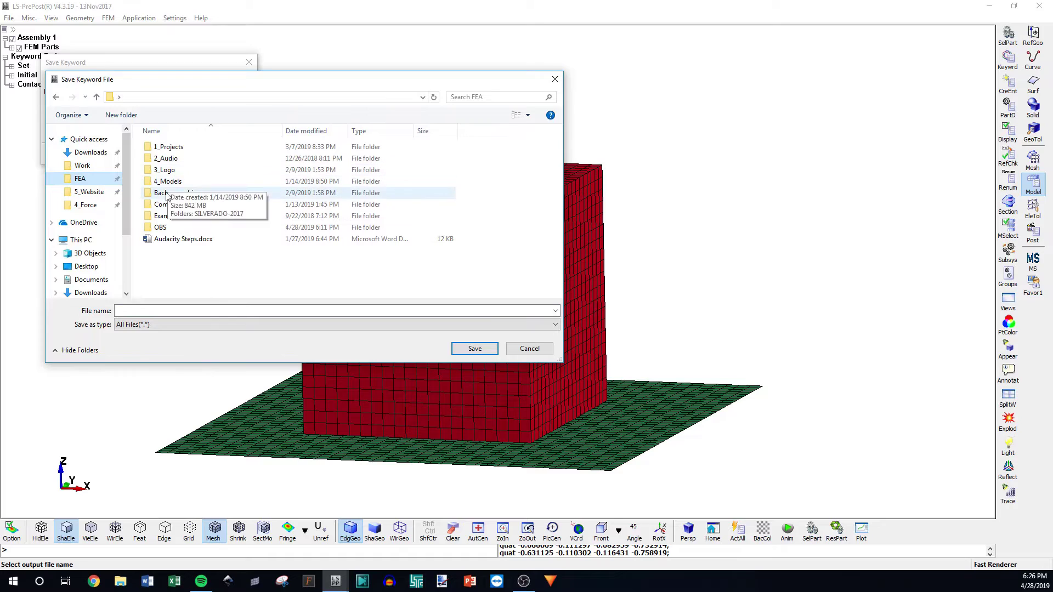
{"action": "double_click", "coordinate": [176, 149]}
{"action": "left_click", "coordinate": [186, 187]}
{"action": "double_click", "coordinate": [185, 187]}
{"action": "double_click", "coordinate": [188, 193]}
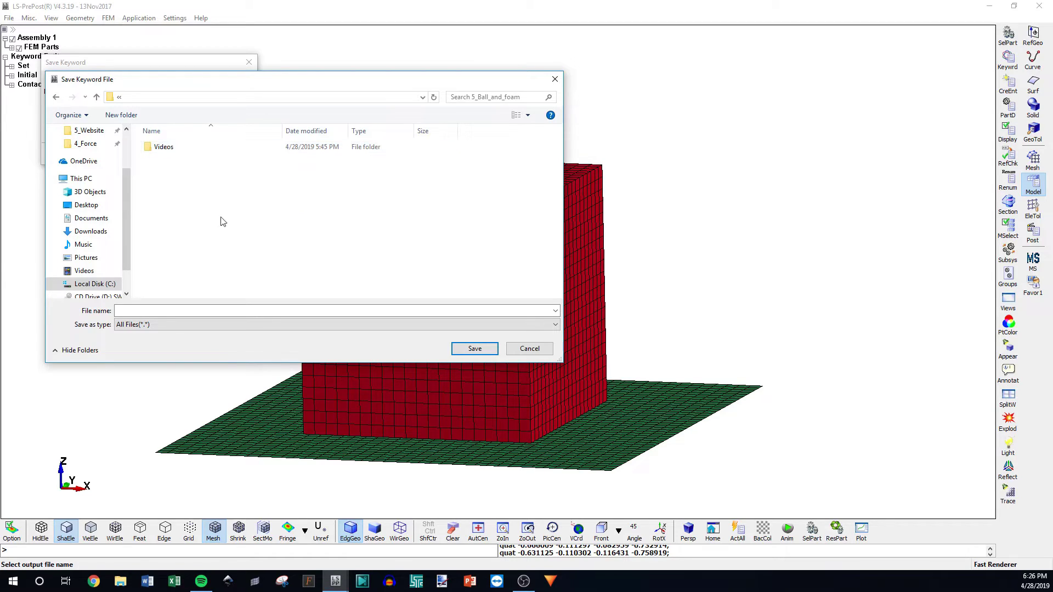
Name the keyword file ball_and_block.k, accept the advanced keyword output settings and save it
{"action": "left_click", "coordinate": [200, 310]}
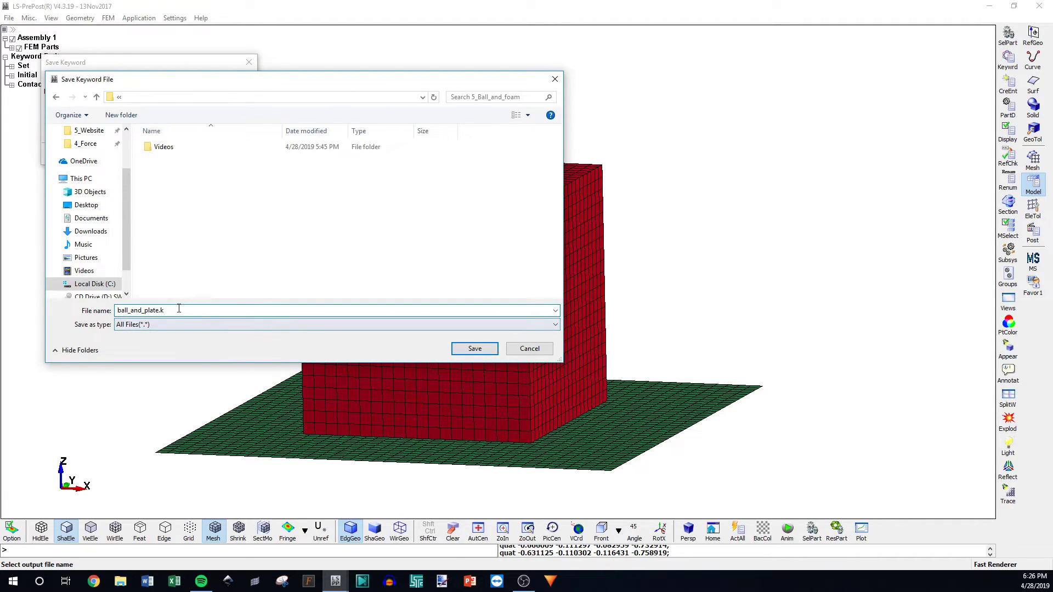
{"action": "left_click_drag", "start_coordinate": [179, 309], "coordinate": [147, 311]}
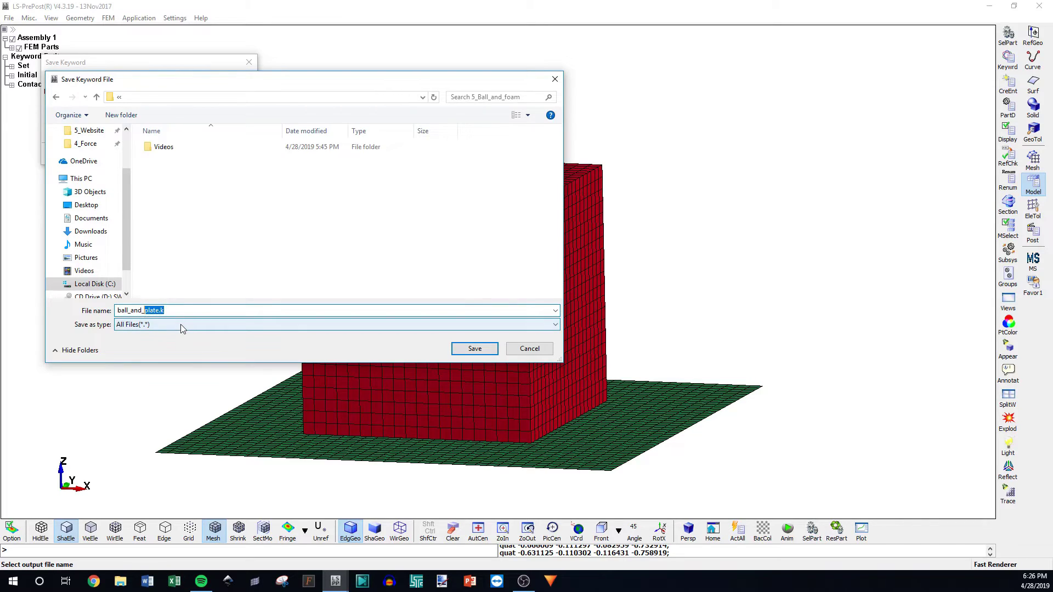
{"action": "type", "text": "cub"}
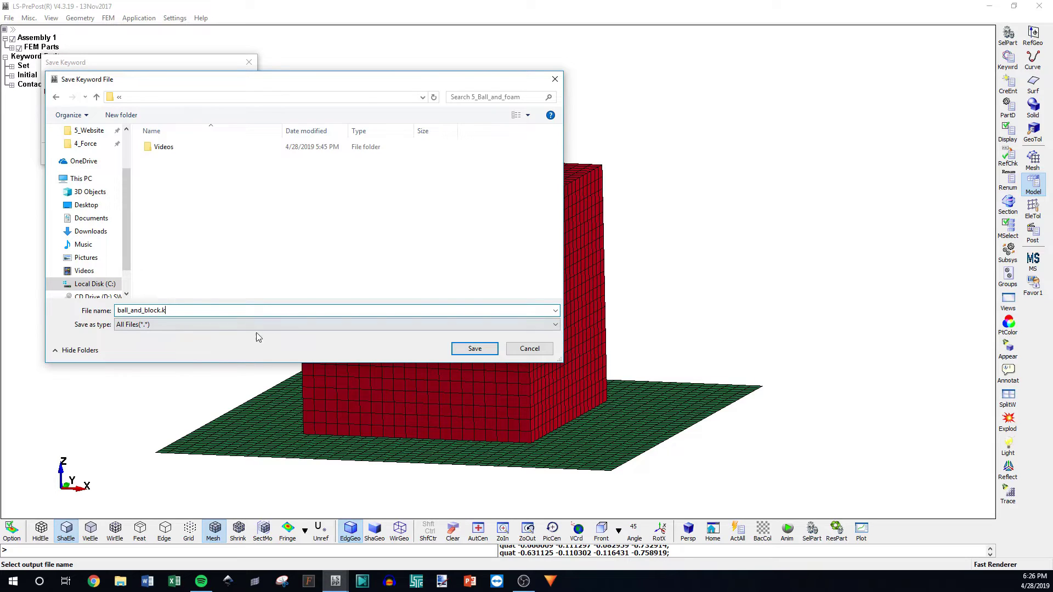
{"action": "left_click", "coordinate": [475, 349]}
{"action": "left_click", "coordinate": [244, 132]}
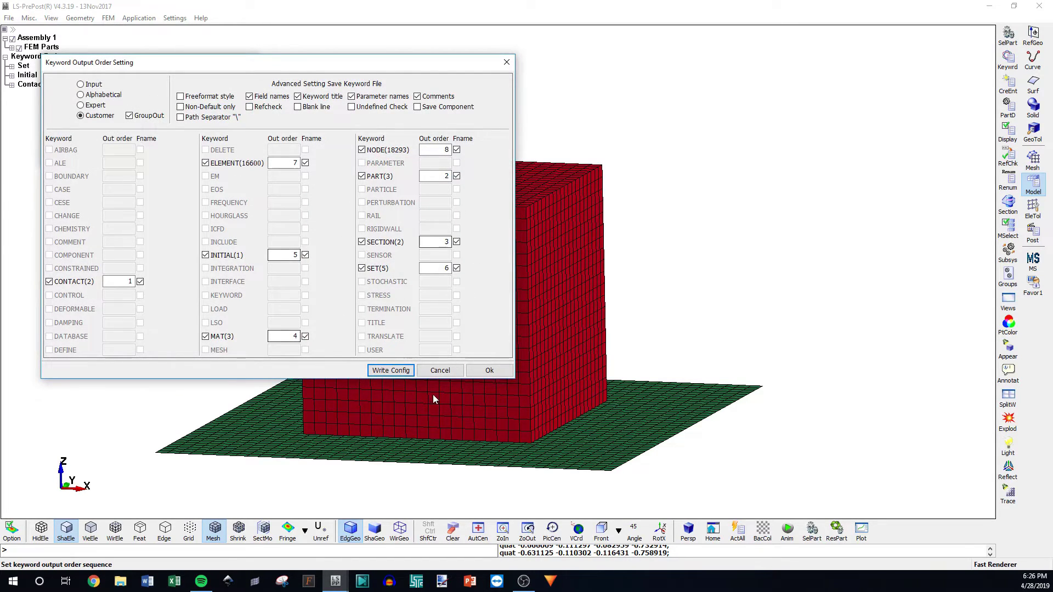
{"action": "left_click", "coordinate": [489, 370]}
{"action": "left_click", "coordinate": [91, 153]}
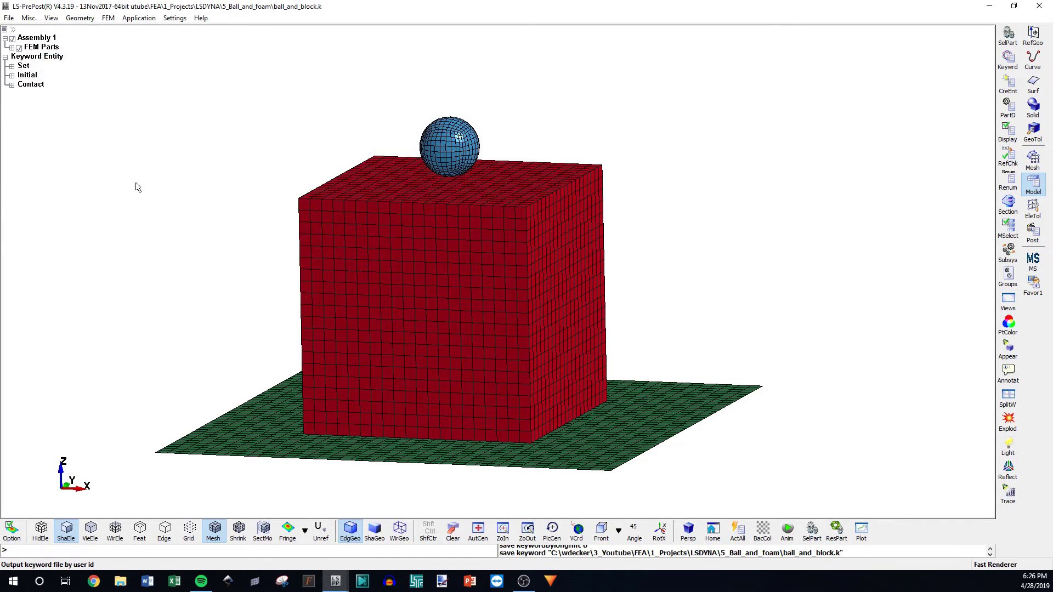
Switch to File Explorer, go to the 5_Ball_and_foam folder and open ball_and_block.k in CAxEdit, docked to half the screen
{"action": "left_click", "coordinate": [120, 581]}
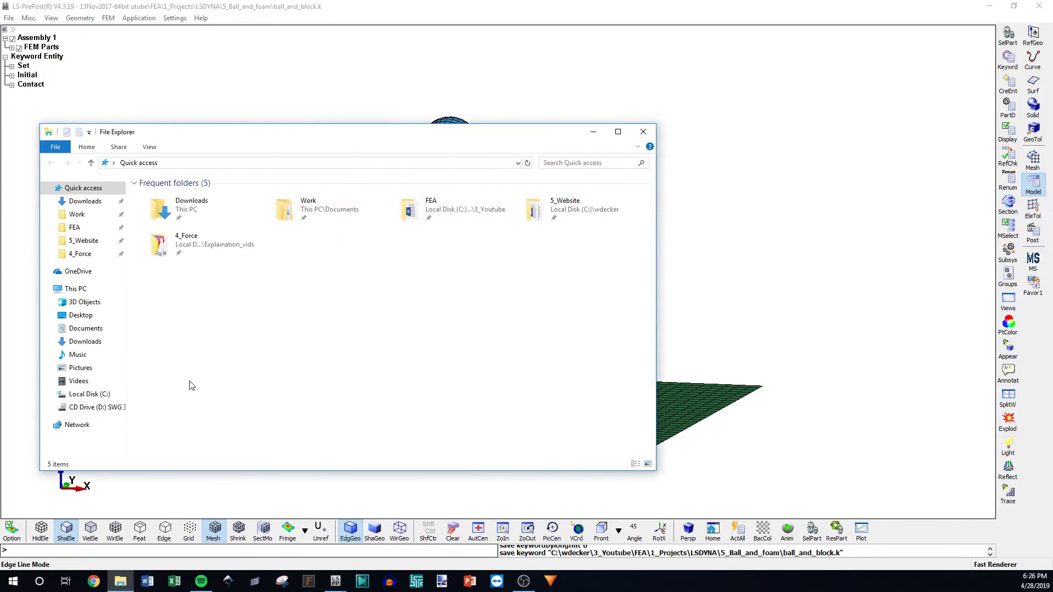
{"action": "left_click", "coordinate": [74, 227]}
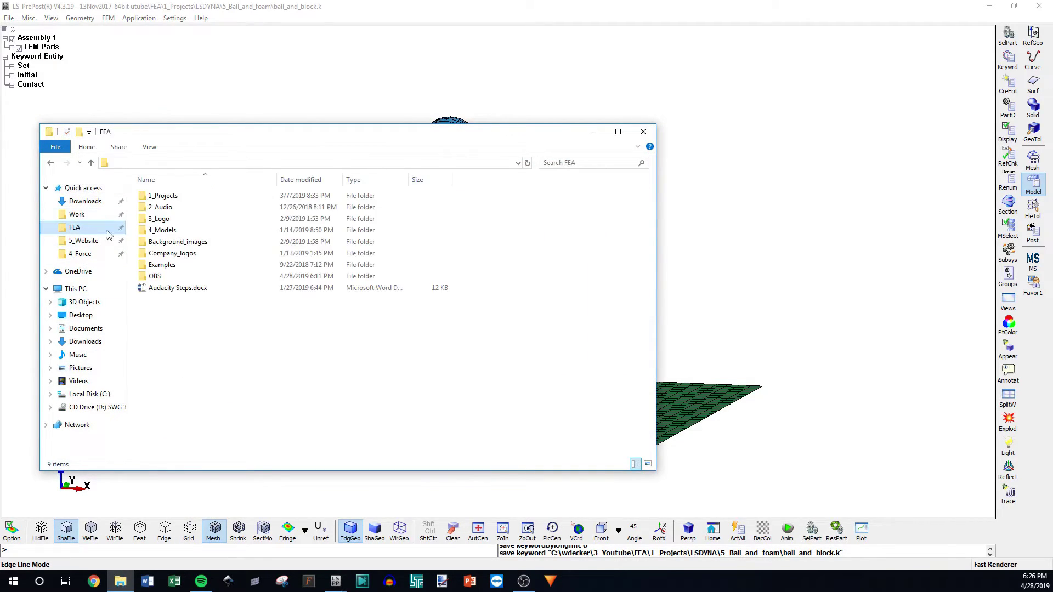
{"action": "double_click", "coordinate": [161, 195]}
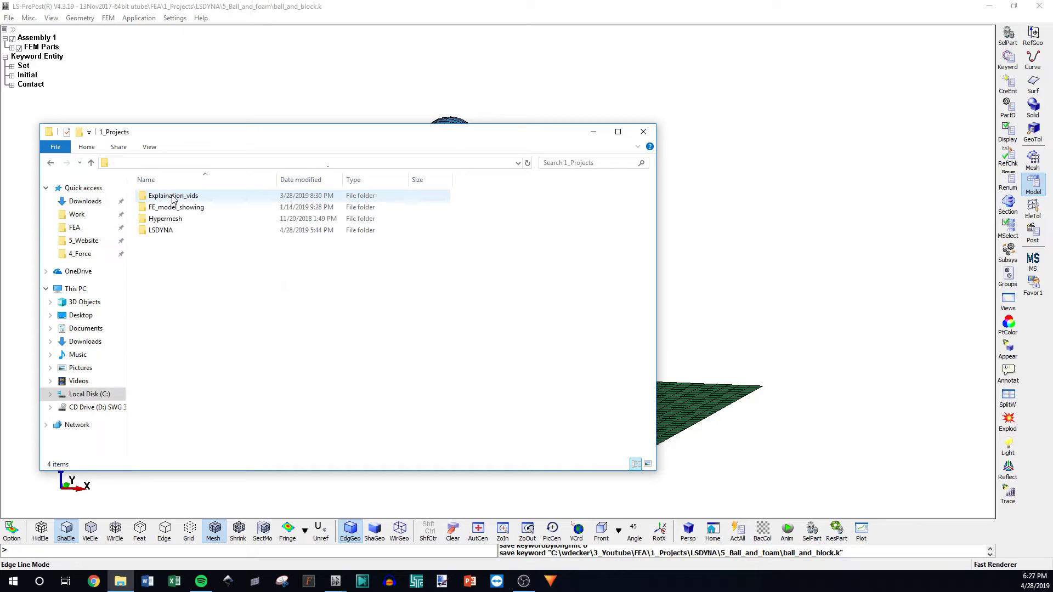
{"action": "double_click", "coordinate": [161, 229]}
{"action": "double_click", "coordinate": [167, 240]}
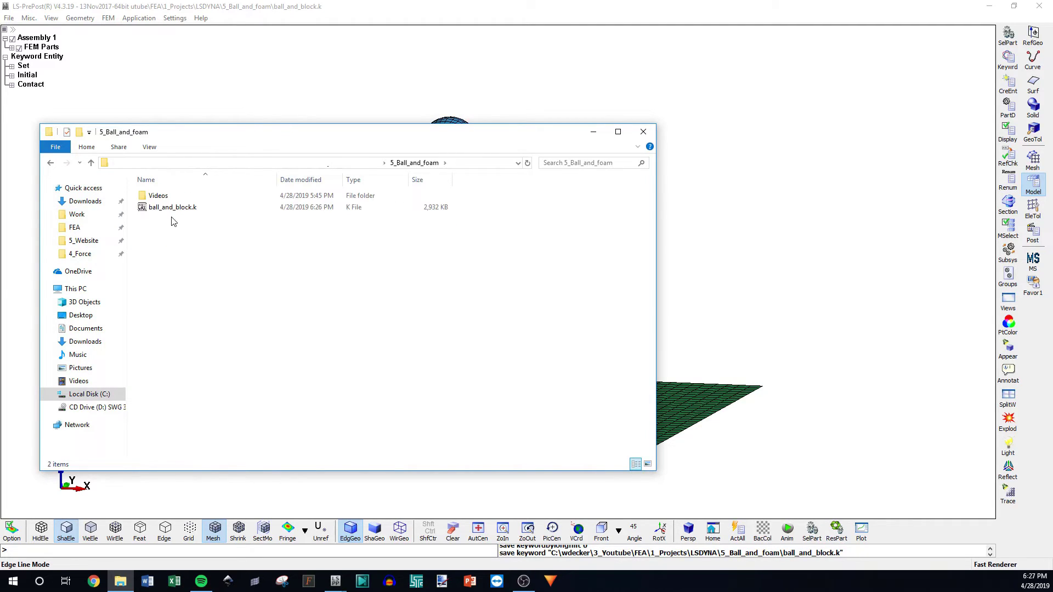
{"action": "left_click", "coordinate": [174, 212]}
{"action": "double_click", "coordinate": [174, 213]}
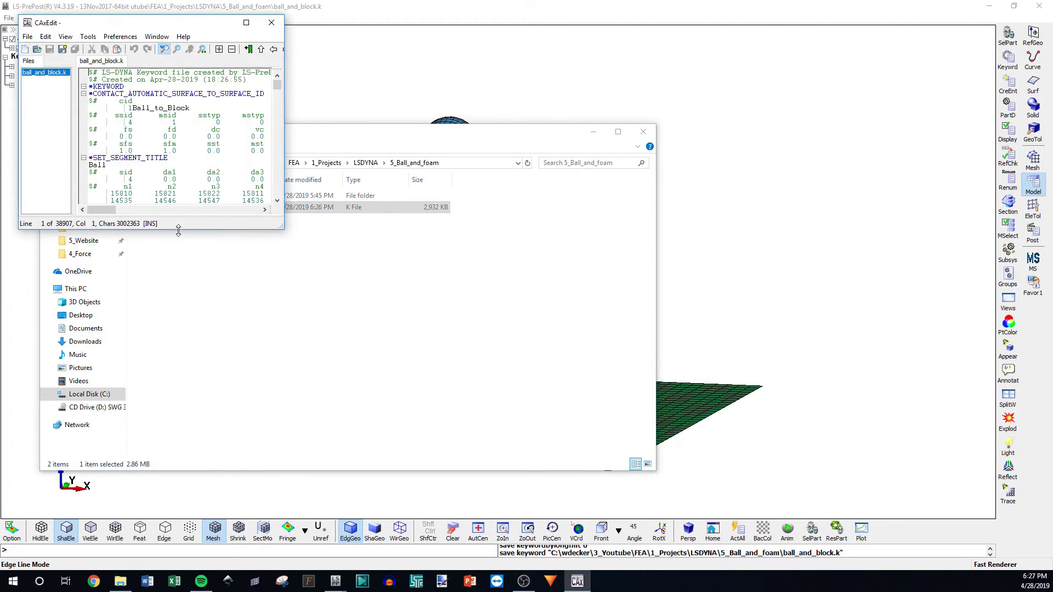
{"action": "key", "text": "super+Left"}
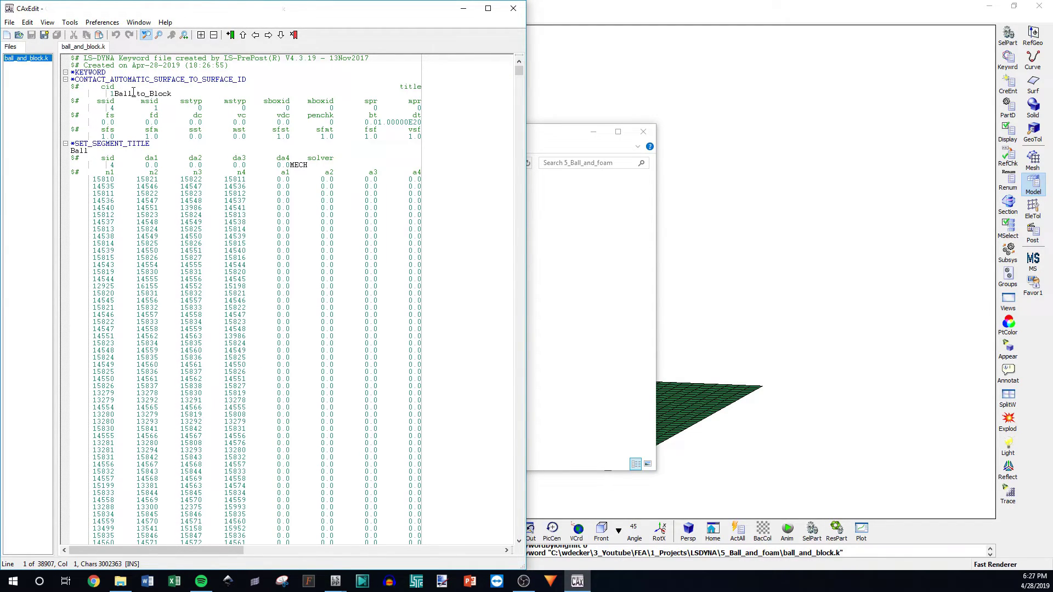
Collapse all keyword blocks and expand only the Ball part, its MAT_ELASTIC card and the Ground part to examine them
{"action": "left_click", "coordinate": [65, 143]}
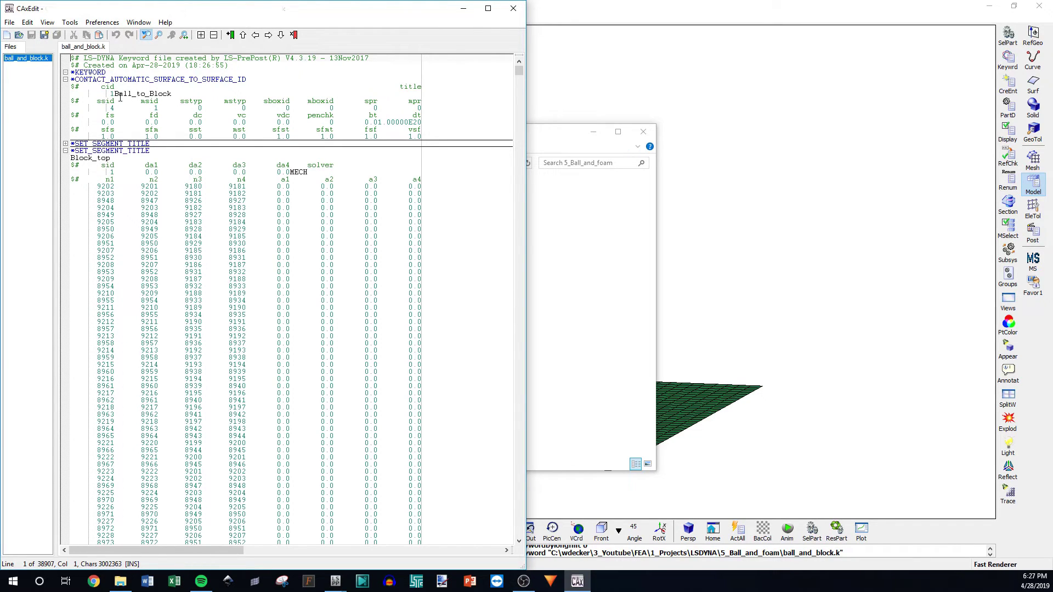
{"action": "left_click", "coordinate": [65, 151]}
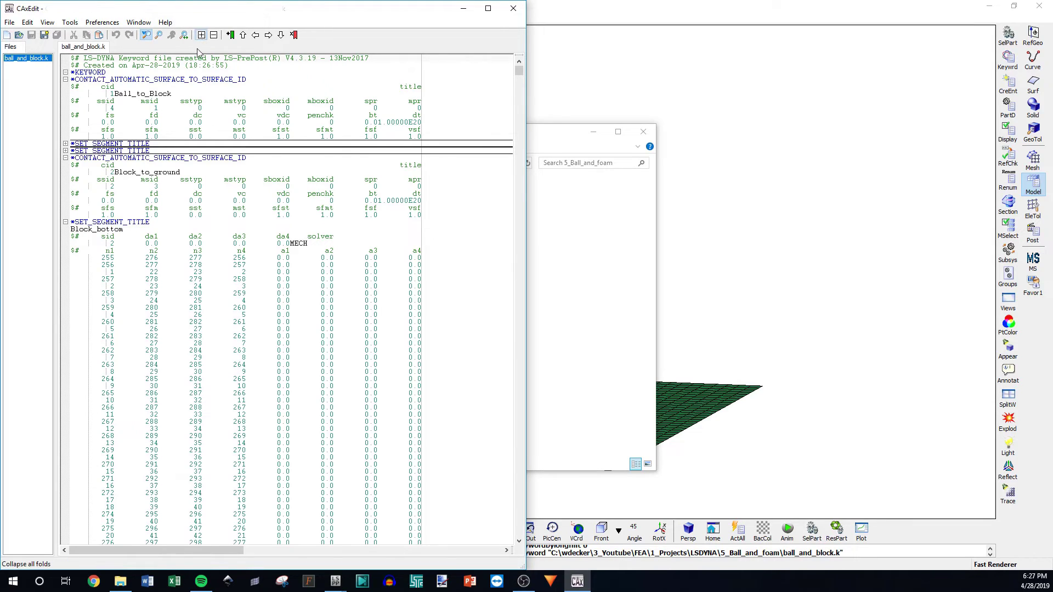
{"action": "left_click", "coordinate": [201, 35]}
{"action": "left_click", "coordinate": [66, 143]}
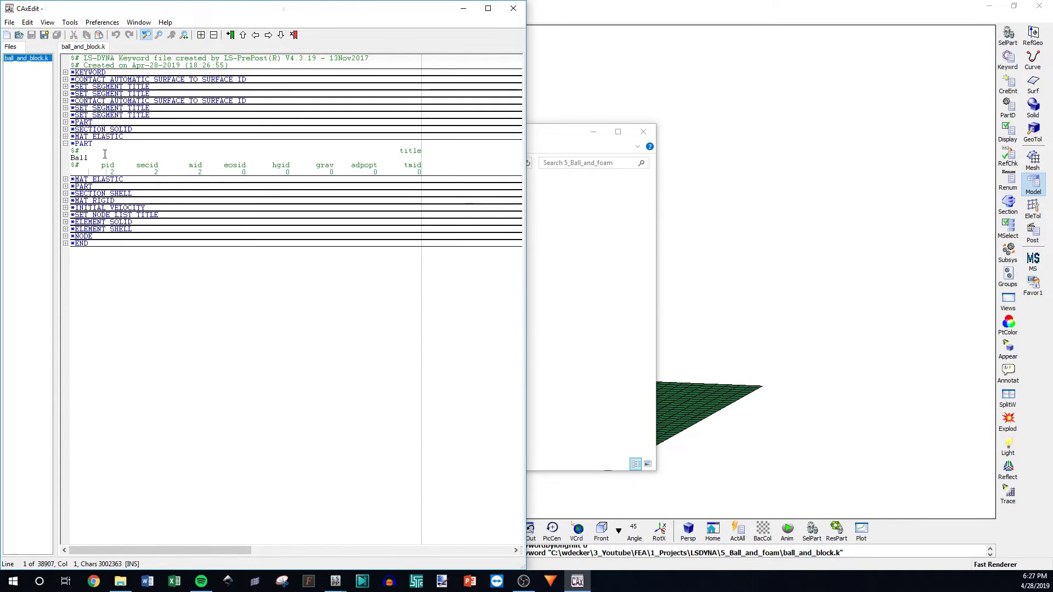
{"action": "left_click", "coordinate": [66, 179]}
{"action": "left_click", "coordinate": [66, 201]}
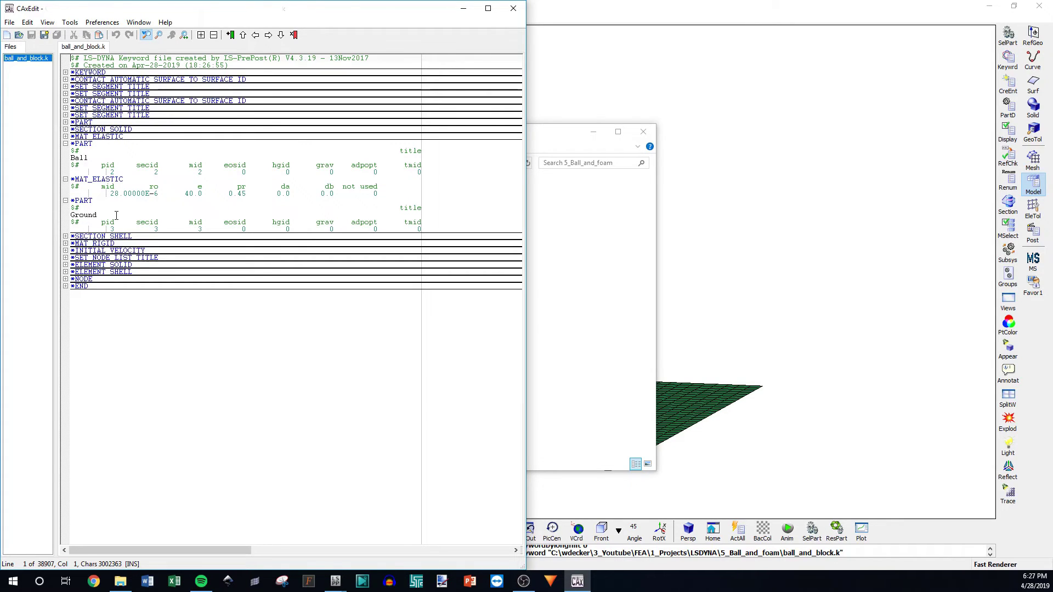
Insert an extra space before the Ball part's mid value to test the column alignment, and remove it again
{"action": "left_click_drag", "start_coordinate": [113, 170], "coordinate": [72, 176]}
{"action": "left_click", "coordinate": [72, 176]}
{"action": "key", "text": "Right"}
{"action": "key", "text": "Right"}
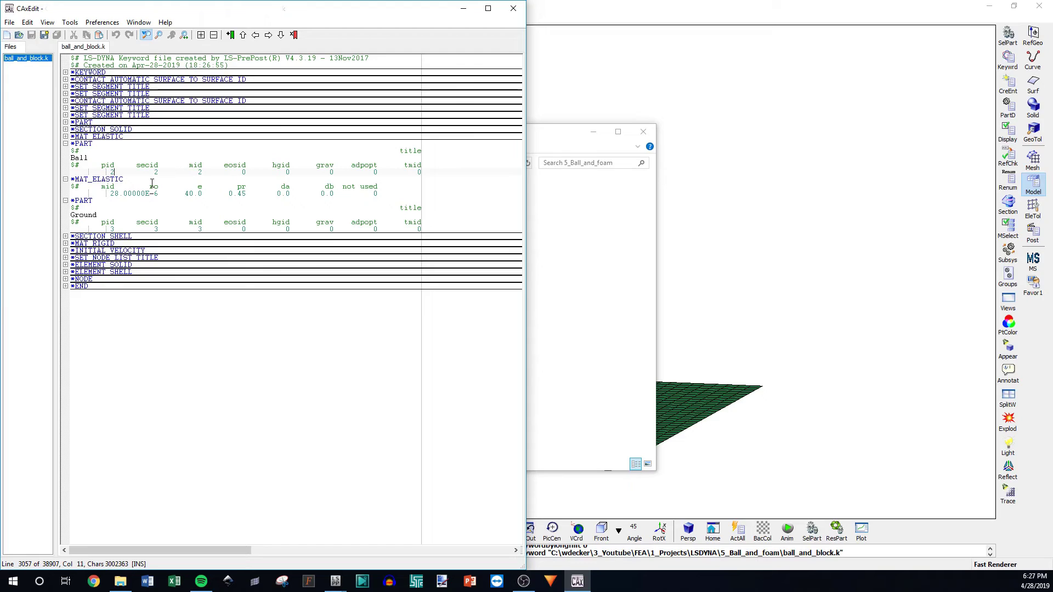
{"action": "left_click_drag", "start_coordinate": [115, 171], "coordinate": [159, 173]}
{"action": "left_click", "coordinate": [210, 182]}
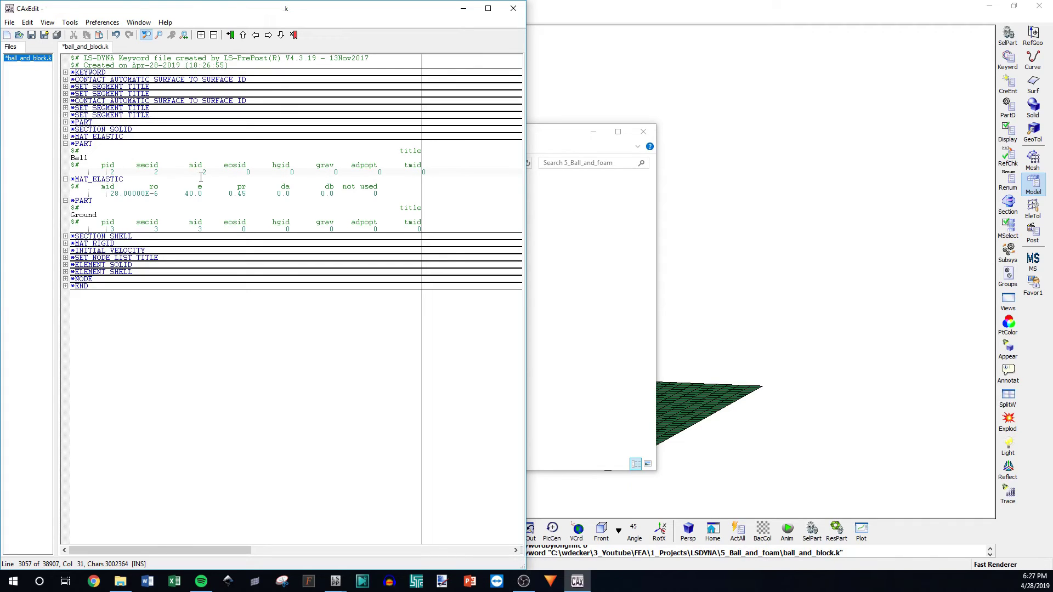
{"action": "left_click_drag", "start_coordinate": [197, 173], "coordinate": [170, 173]}
{"action": "left_click", "coordinate": [181, 172]}
{"action": "key", "text": "Delete"}
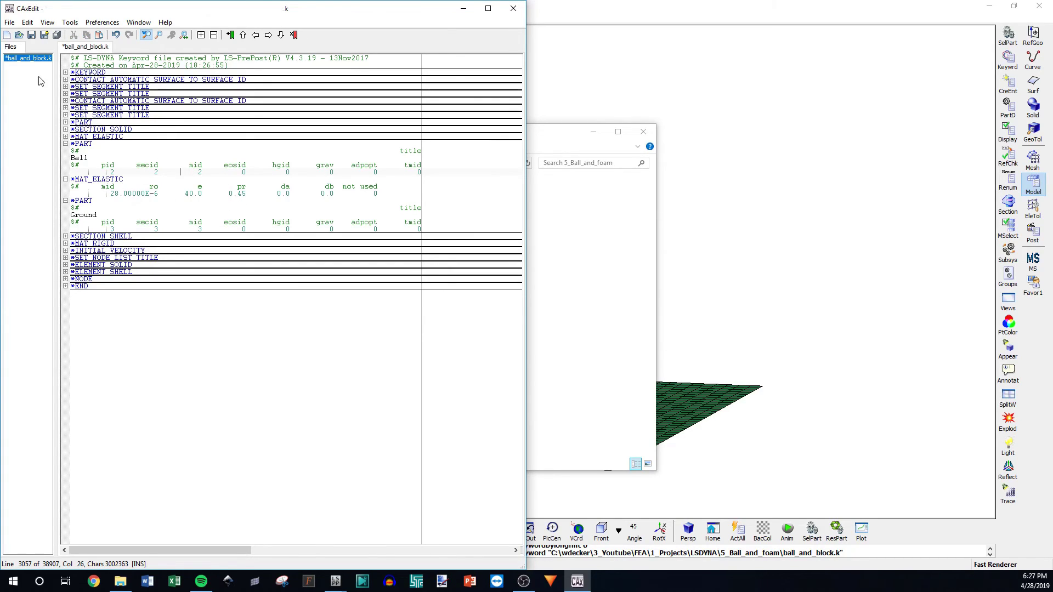
Save ball_and_block.k and close the text editor
{"action": "left_click", "coordinate": [31, 35]}
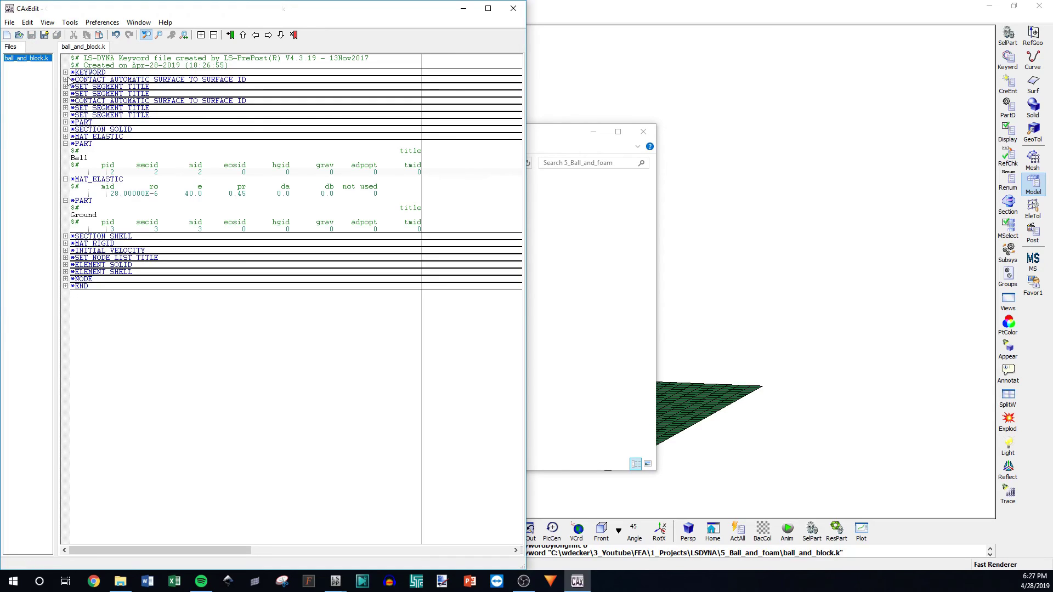
{"action": "left_click", "coordinate": [512, 9]}
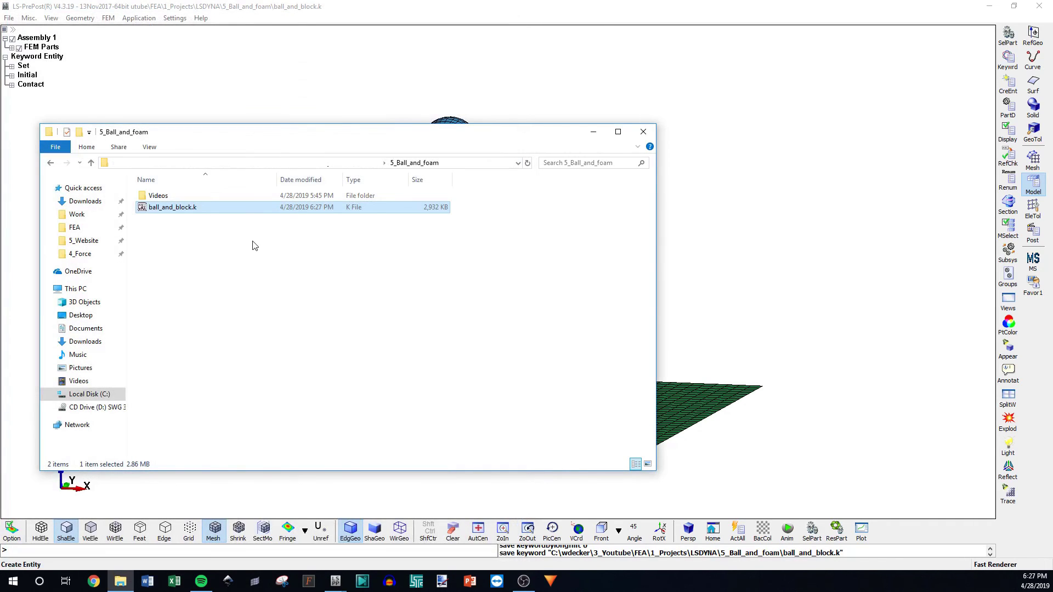